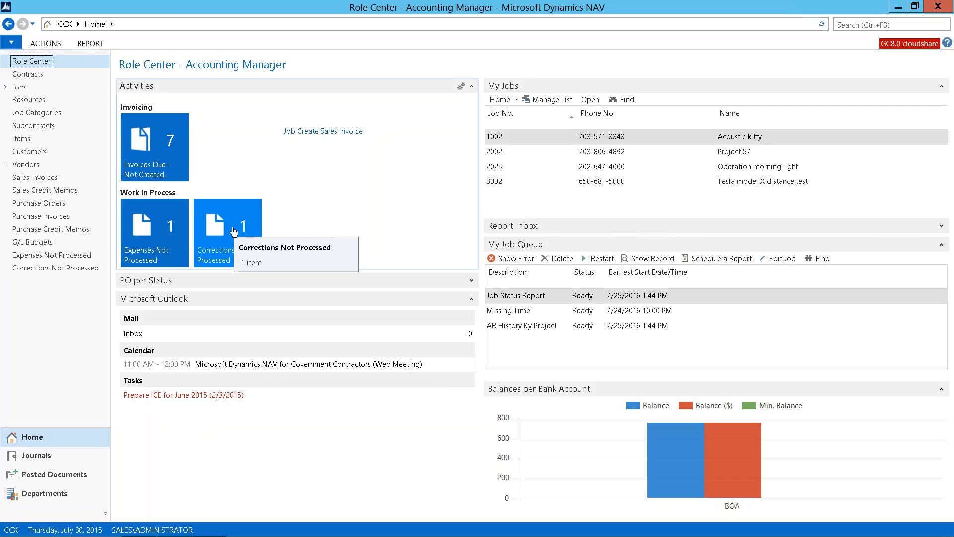
Open the unprocessed "Travel to California" expense and review its approvals and attachments.
left_click(164, 229)
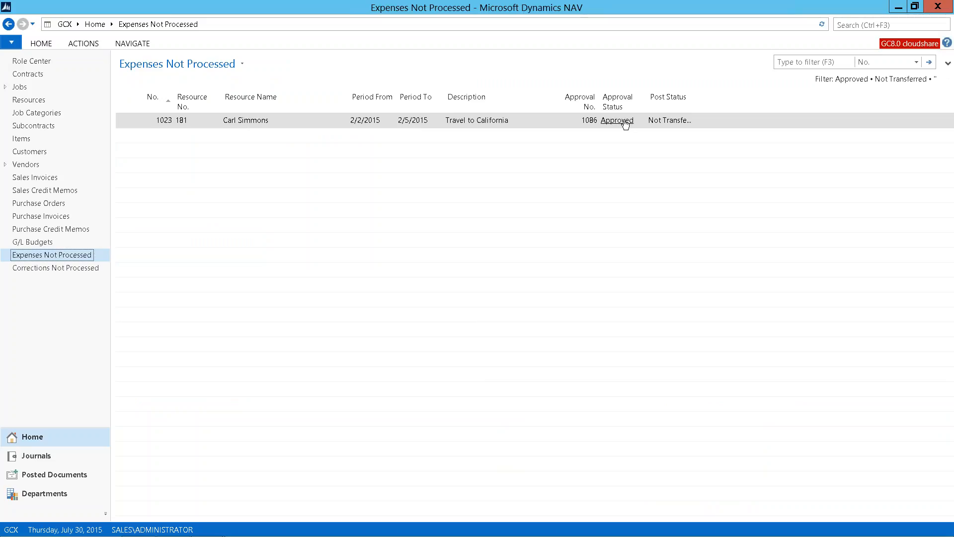
double_click(496, 123)
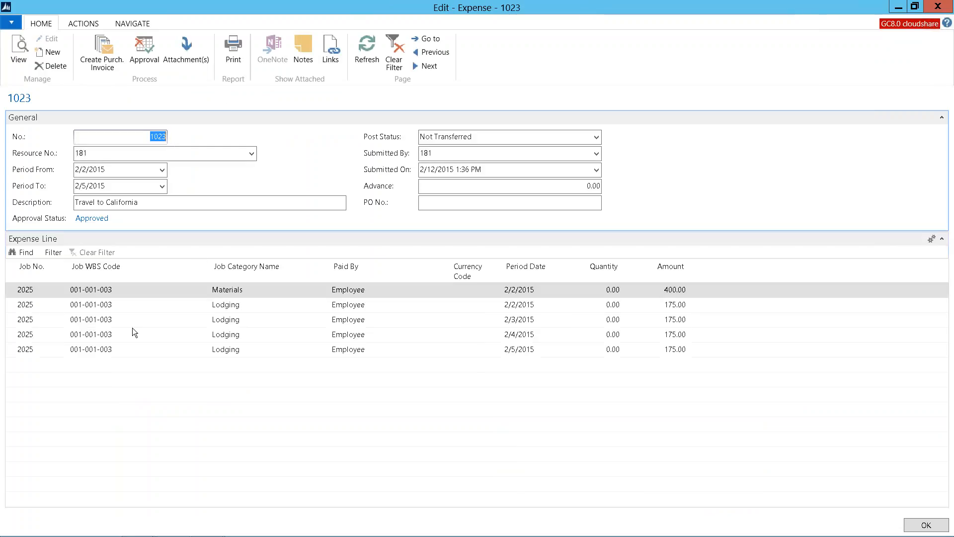
left_click(144, 60)
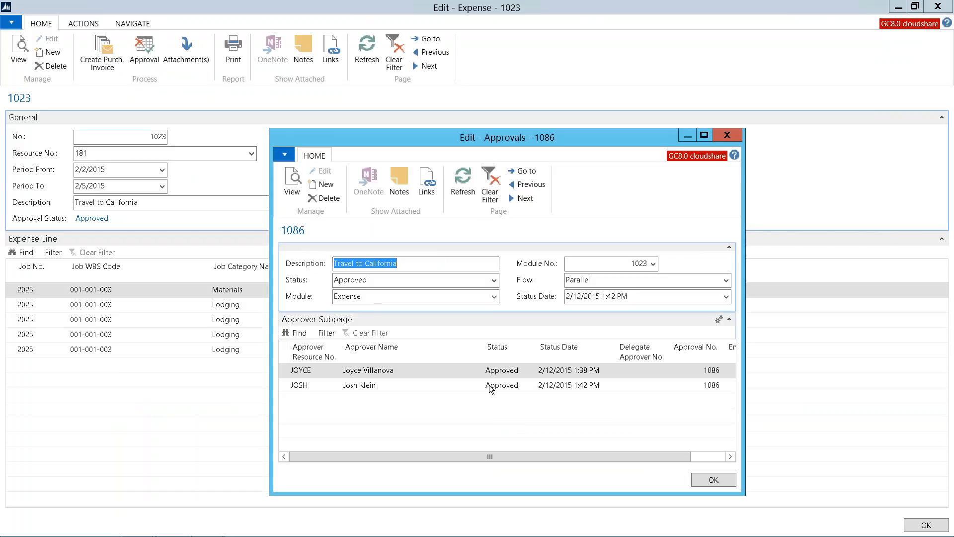
left_click(723, 139)
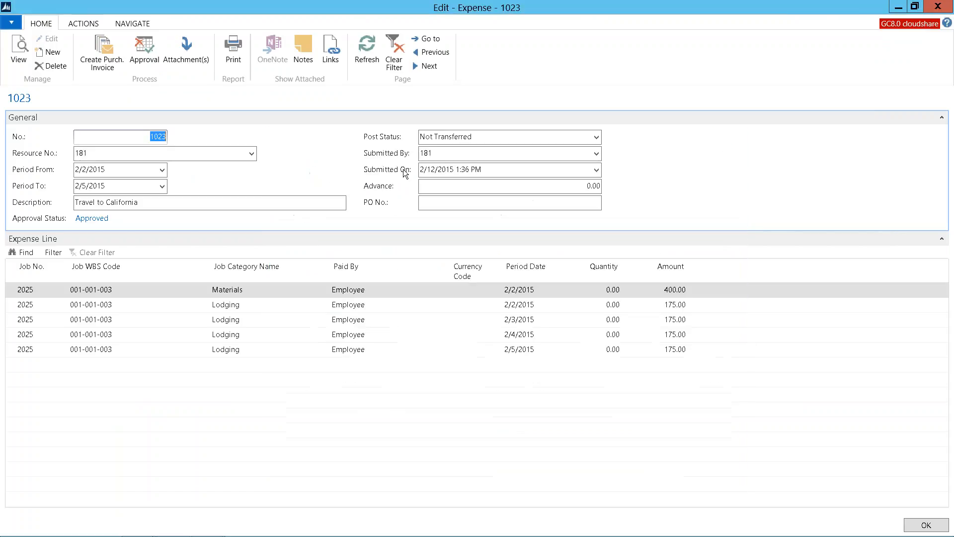
left_click(187, 57)
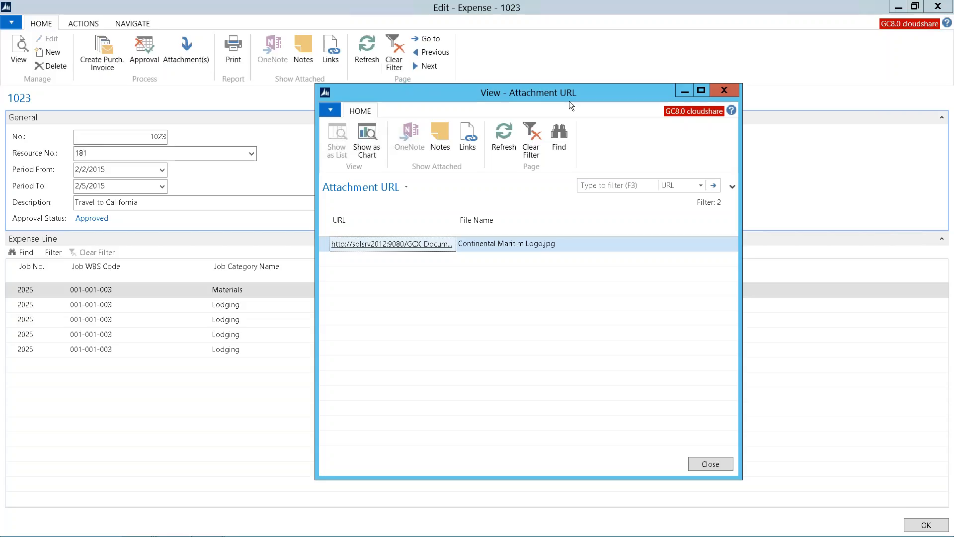
left_click(733, 96)
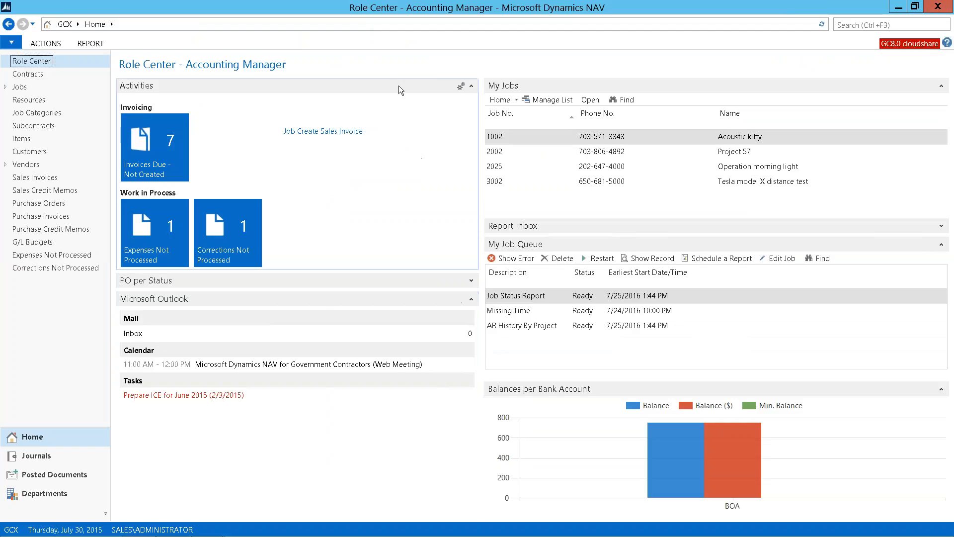
Check the PO per Status part and hide Mail in the Microsoft Outlook part of the Role Center.
left_click(471, 280)
left_click(473, 281)
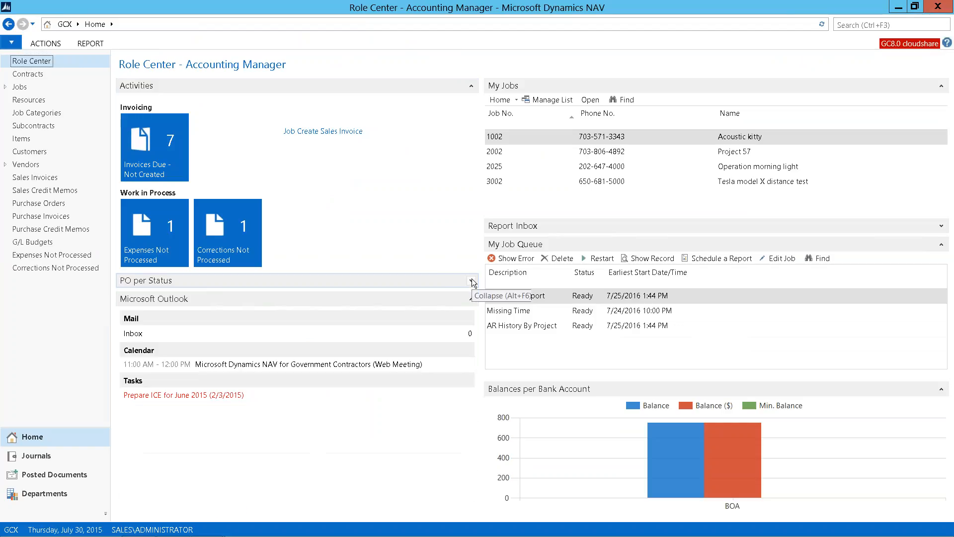
left_click(461, 299)
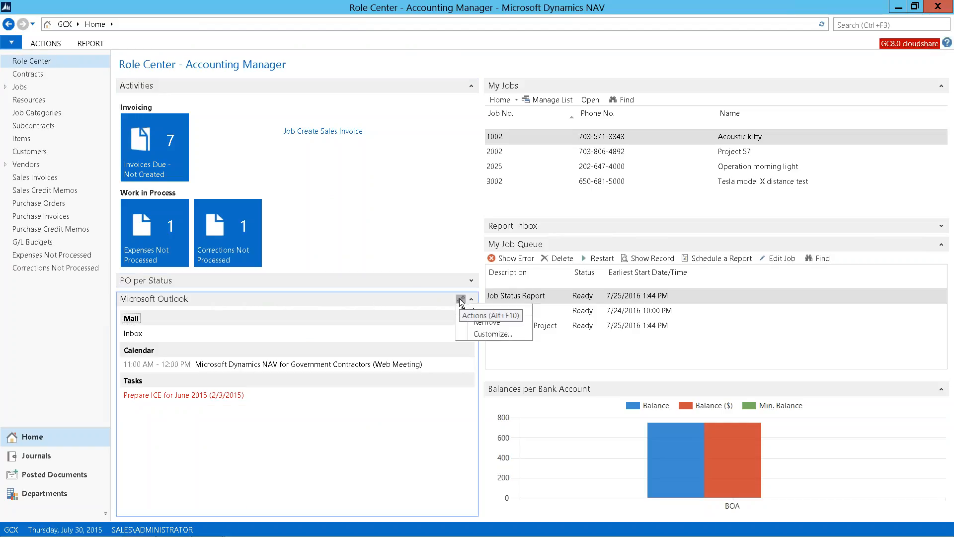
left_click(486, 334)
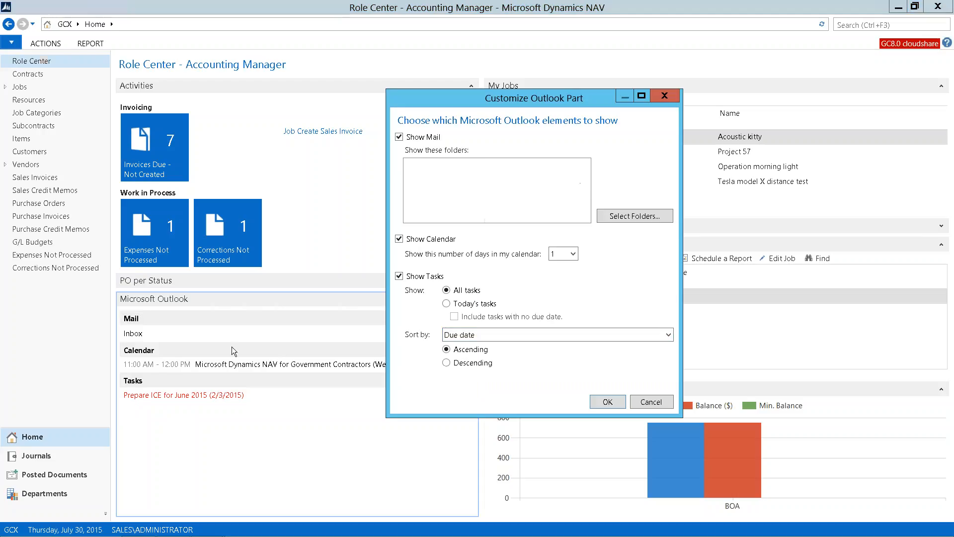
left_click(398, 137)
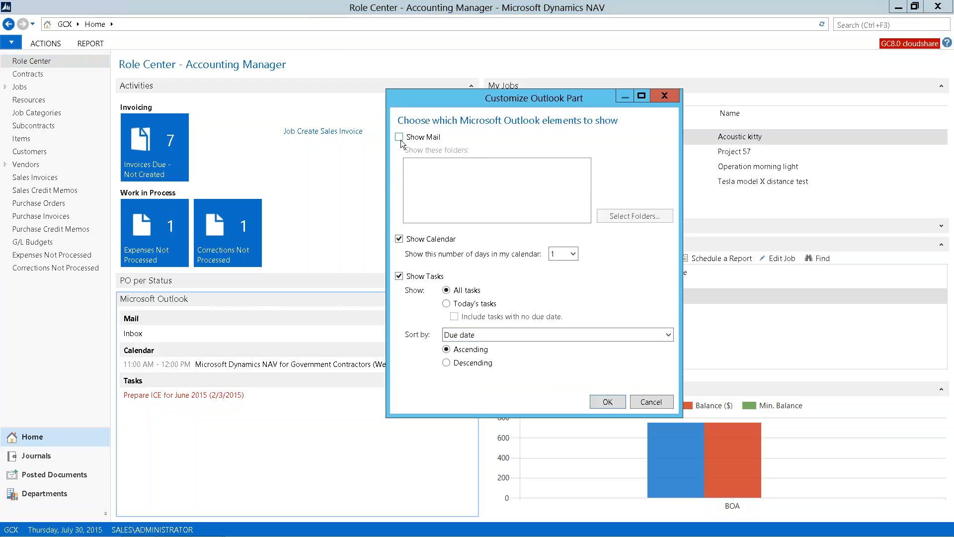
left_click(606, 401)
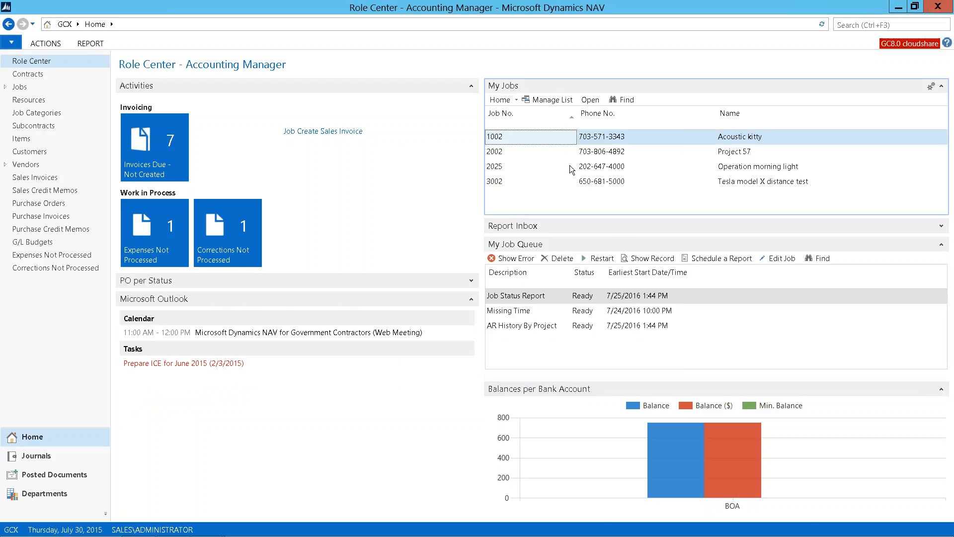
Look up the jobs available for a new My Jobs line without adding one, and view the Report Inbox.
left_click(547, 100)
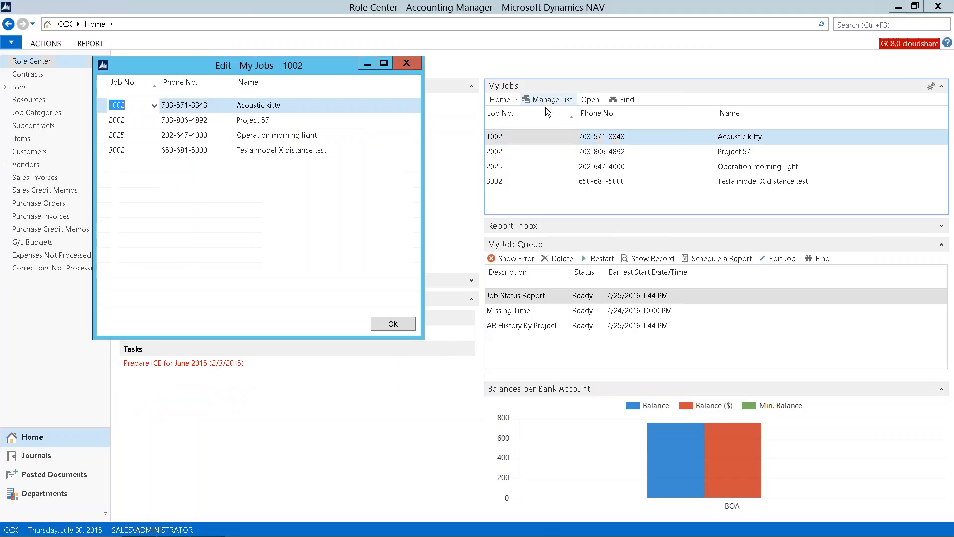
left_click(147, 167)
left_click(154, 166)
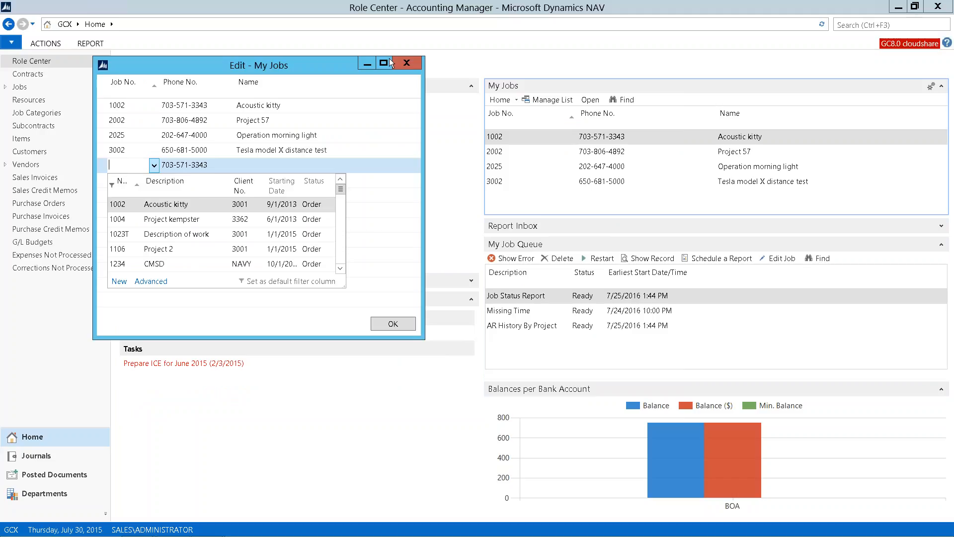
left_click(407, 63)
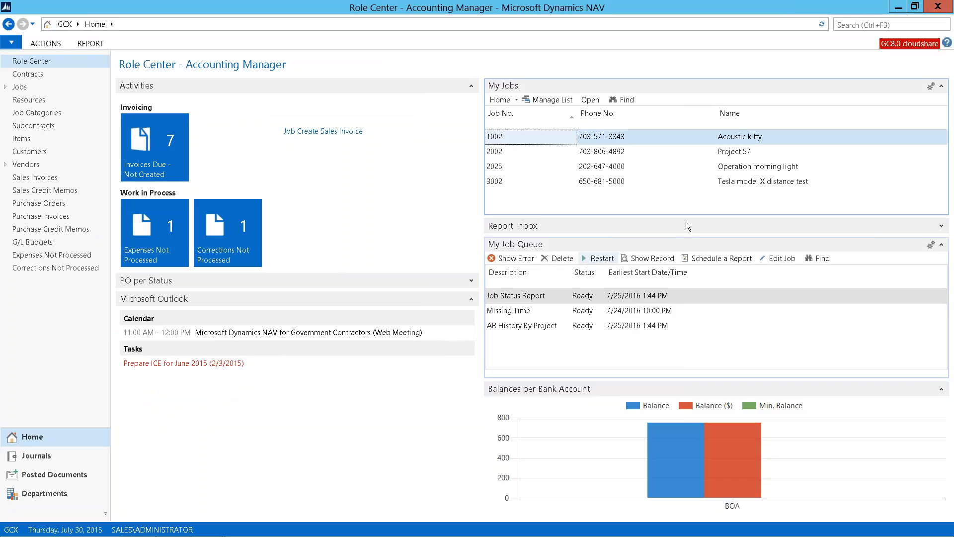
left_click(940, 227)
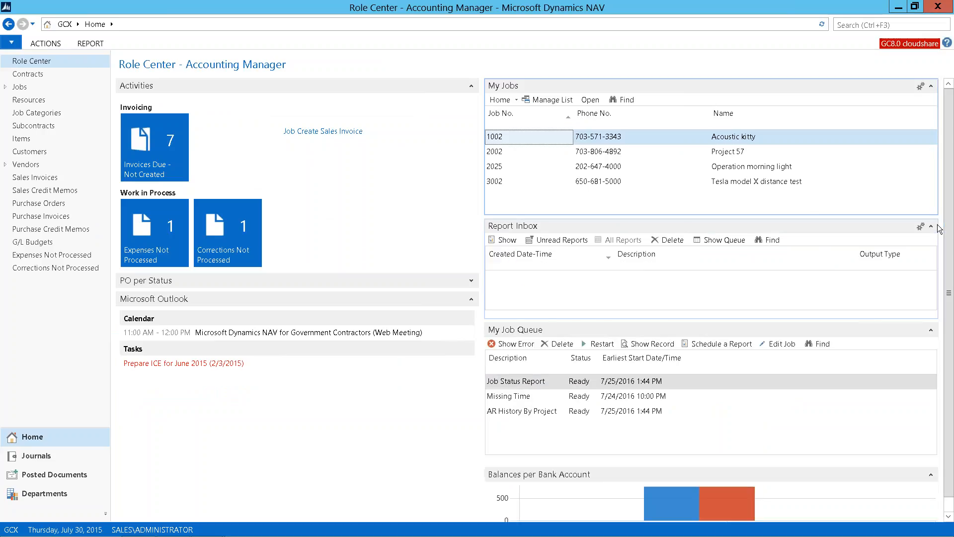
left_click(932, 227)
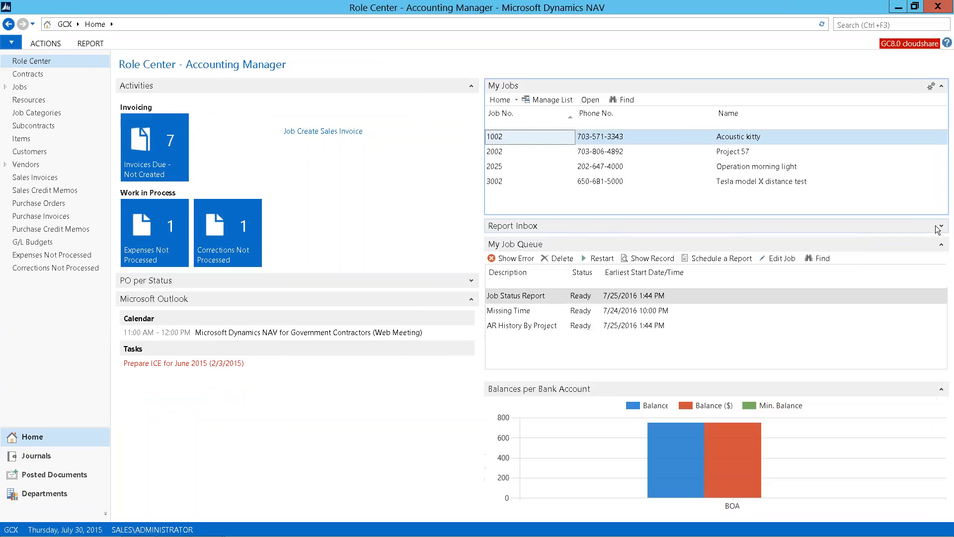
Open the Acoustic kitty job card, drill into its AR Balance and select all the customer ledger entries.
double_click(606, 135)
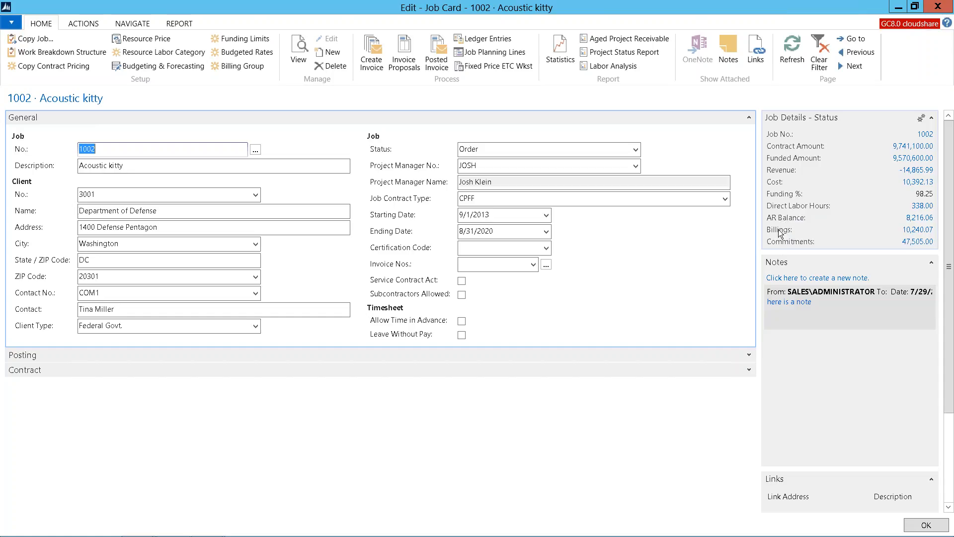
left_click(911, 221)
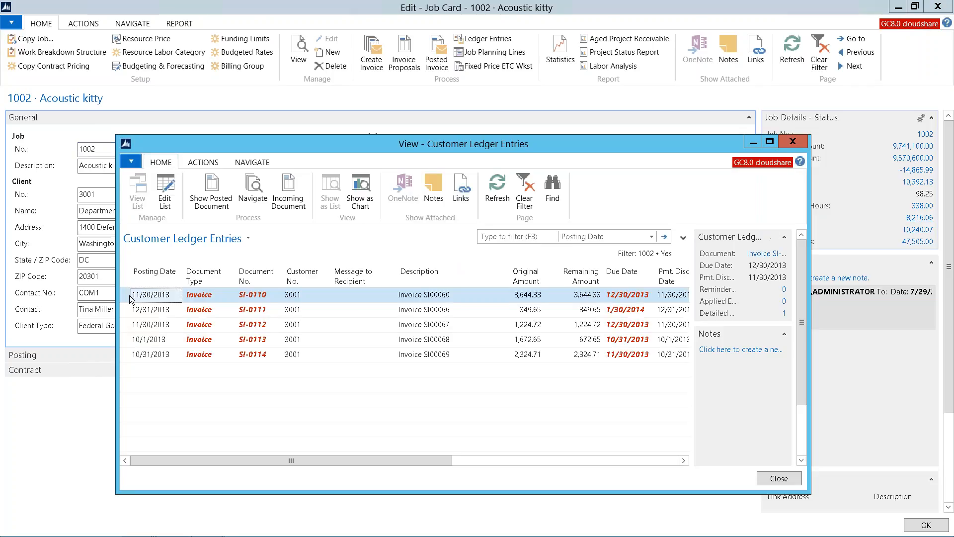
left_click(134, 325, "shift")
left_click(132, 354, "shift")
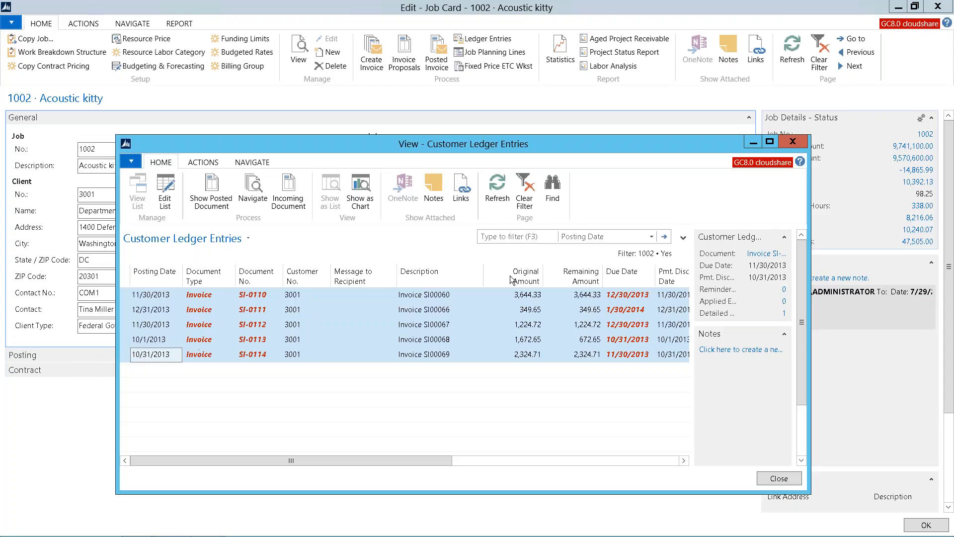
Use Navigate on the 10/1/2013 invoice to review its related G/L, customer ledger and job ledger entries.
left_click(428, 342)
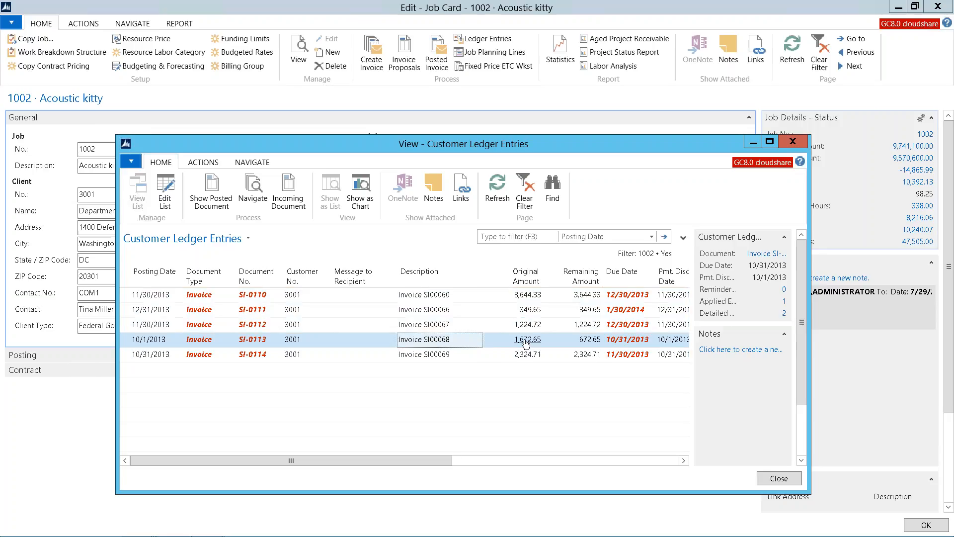
left_click(249, 195)
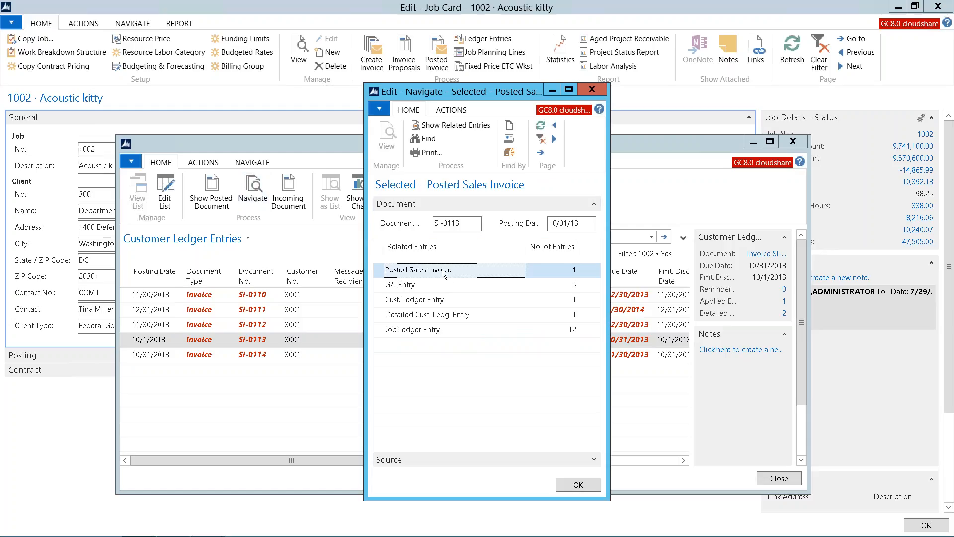
left_click(434, 285)
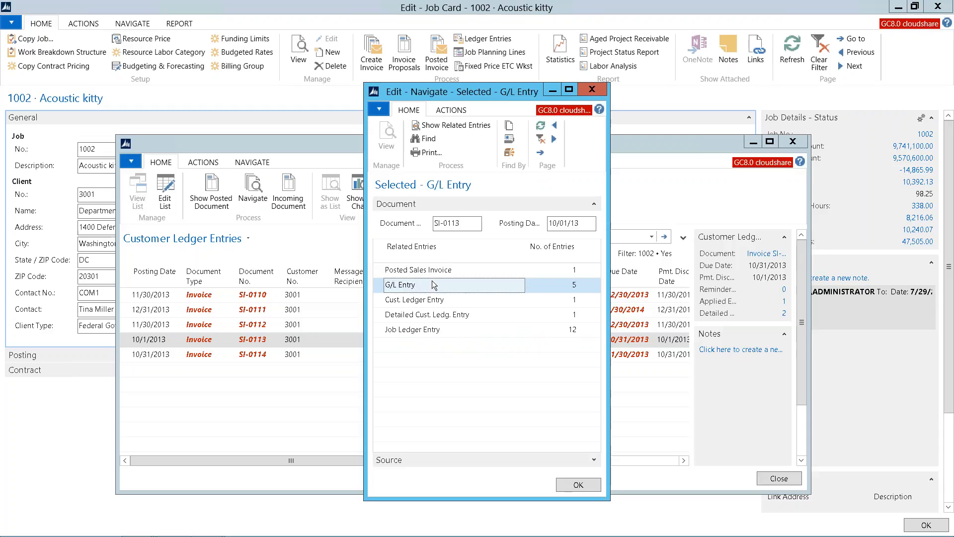
left_click(429, 301)
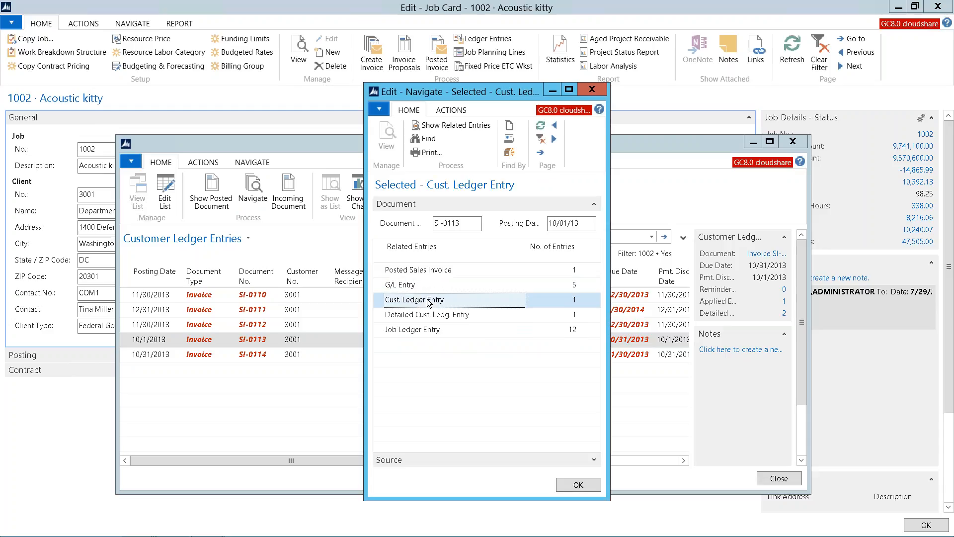
left_click(424, 331)
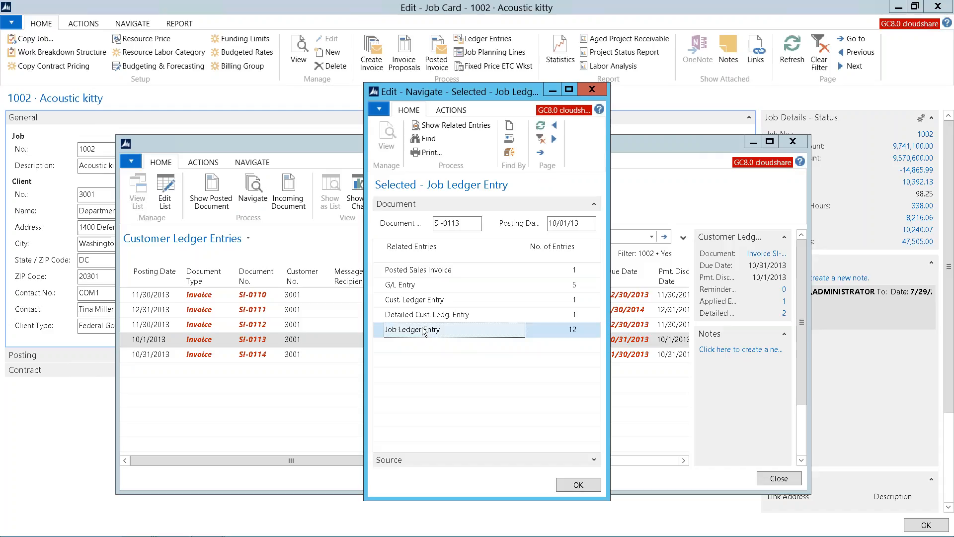
left_click(592, 91)
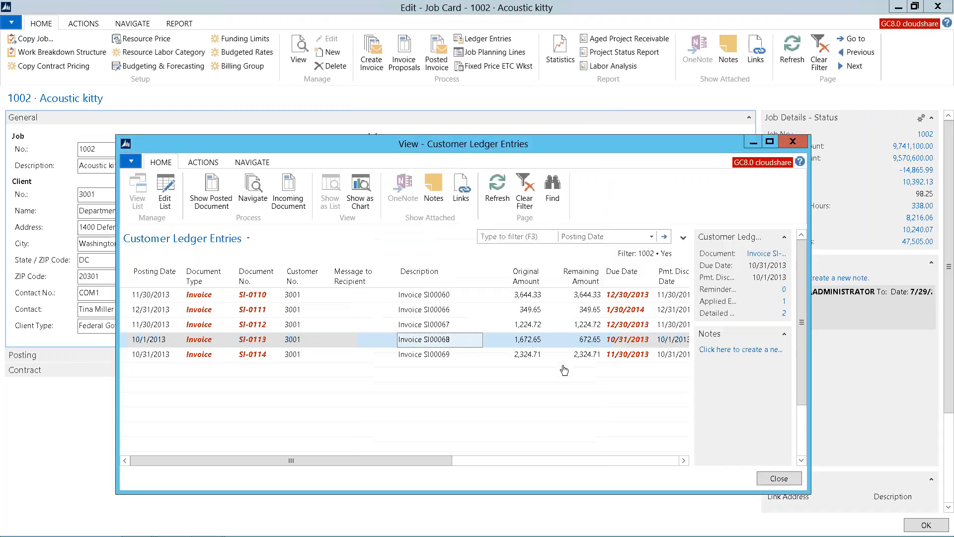
Drill into the 10/1/2013 invoice's remaining amount and trace the 1/25/2015 application to its related Bank Account Ledger Entry.
left_click(586, 344)
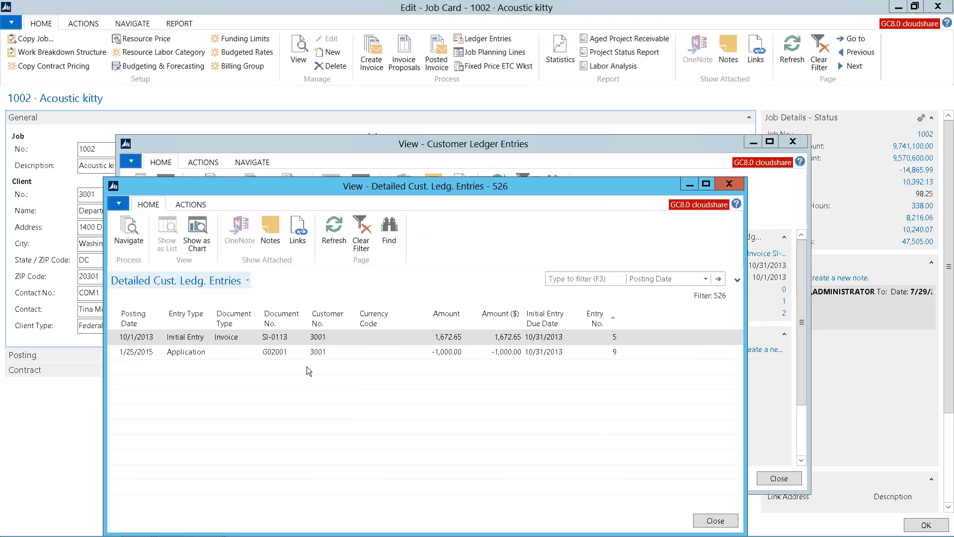
left_click(291, 354)
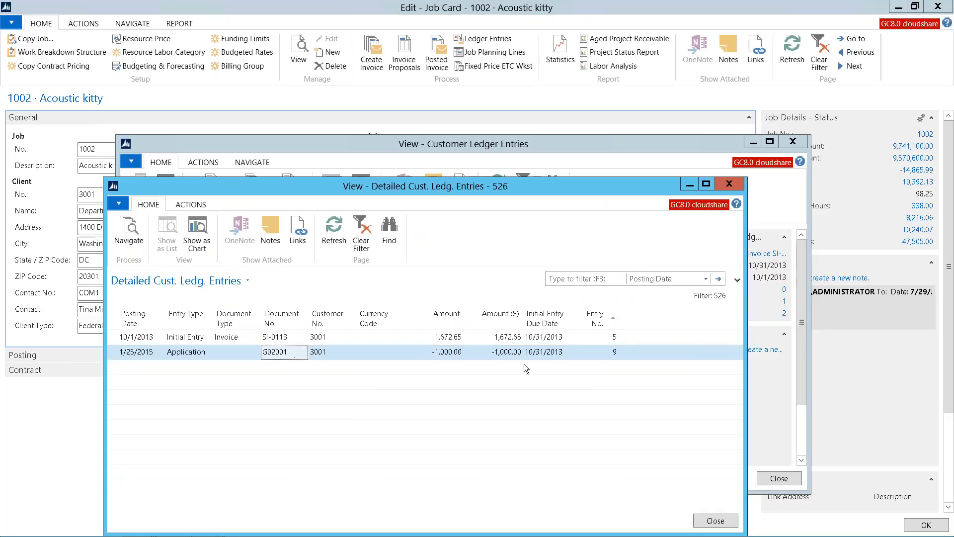
left_click(129, 233)
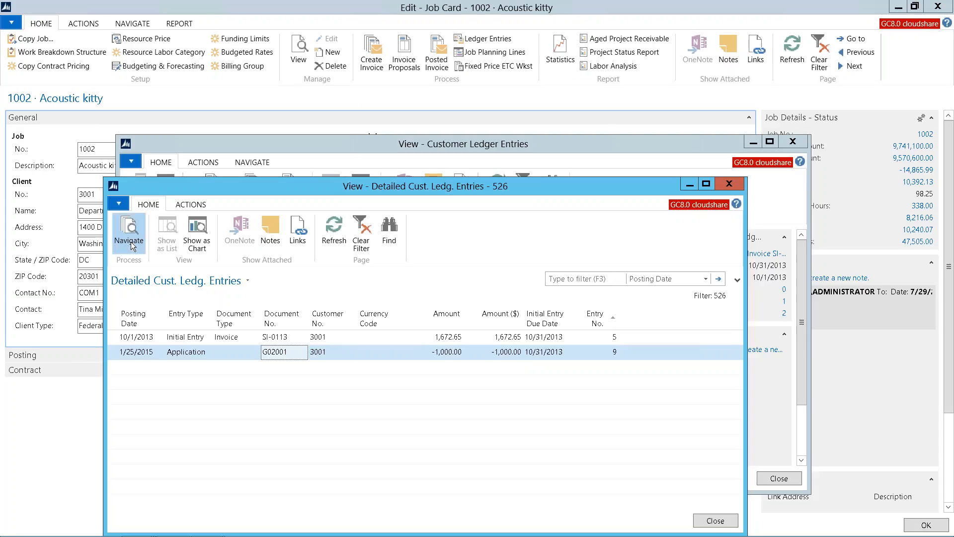
left_click(422, 316)
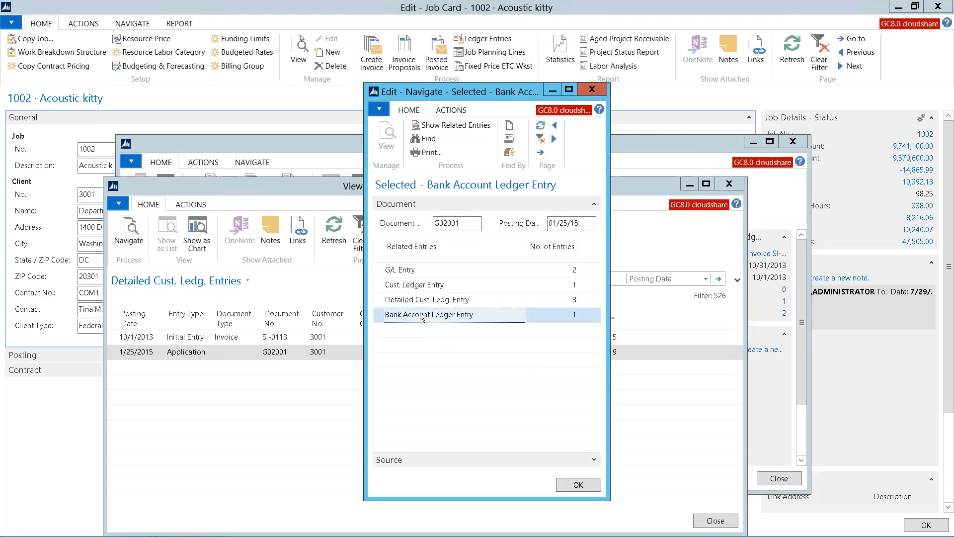
left_click(450, 126)
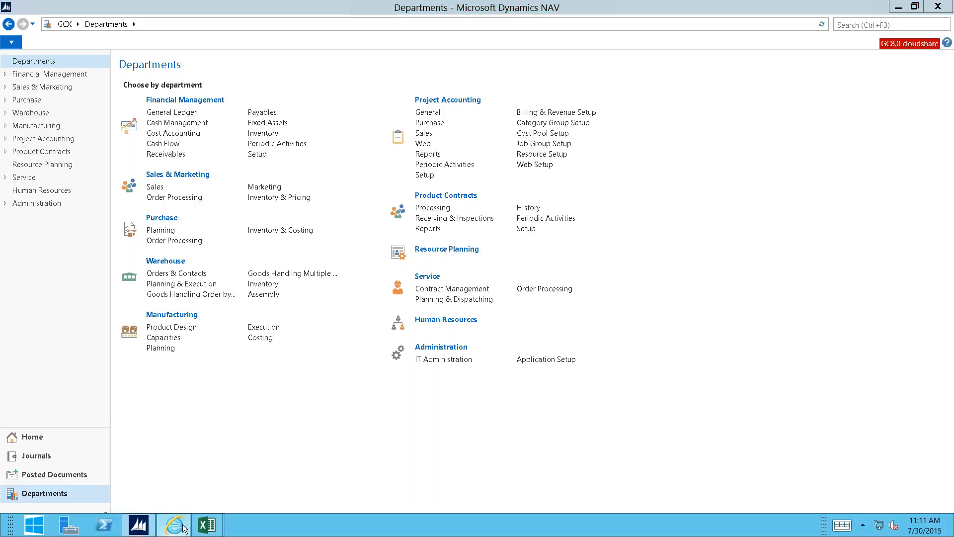
Switch to Internet Explorer to view the Jul 16 - Jul 31, 2015 web timesheet, and return to Dynamics NAV.
left_click(183, 526)
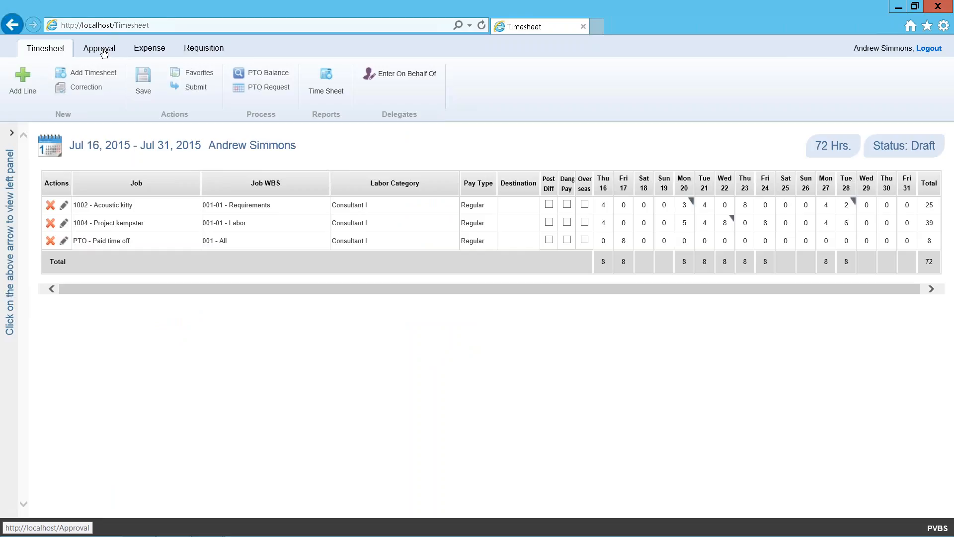
left_click(898, 7)
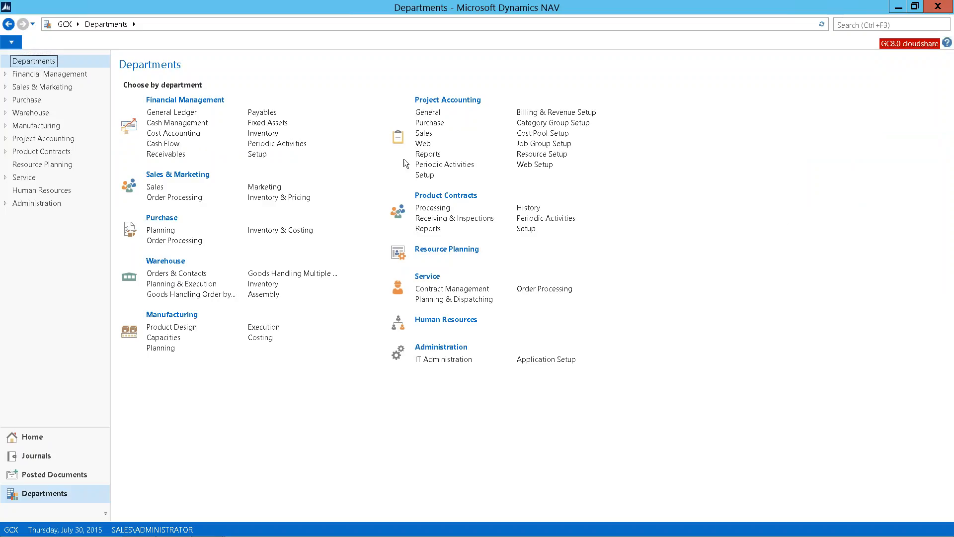
View the Project Accounting reports list and the General Ledger page under Financial Management.
left_click(426, 155)
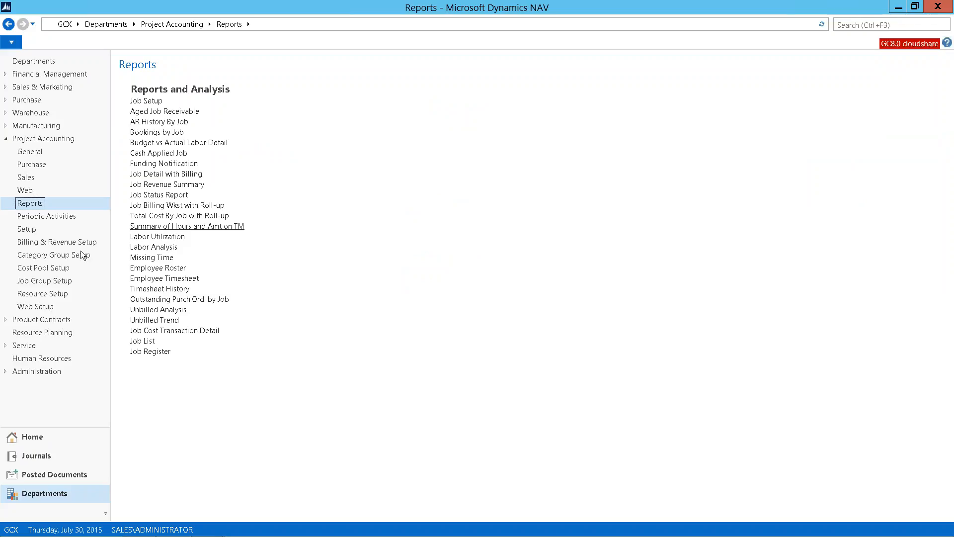
left_click(5, 73)
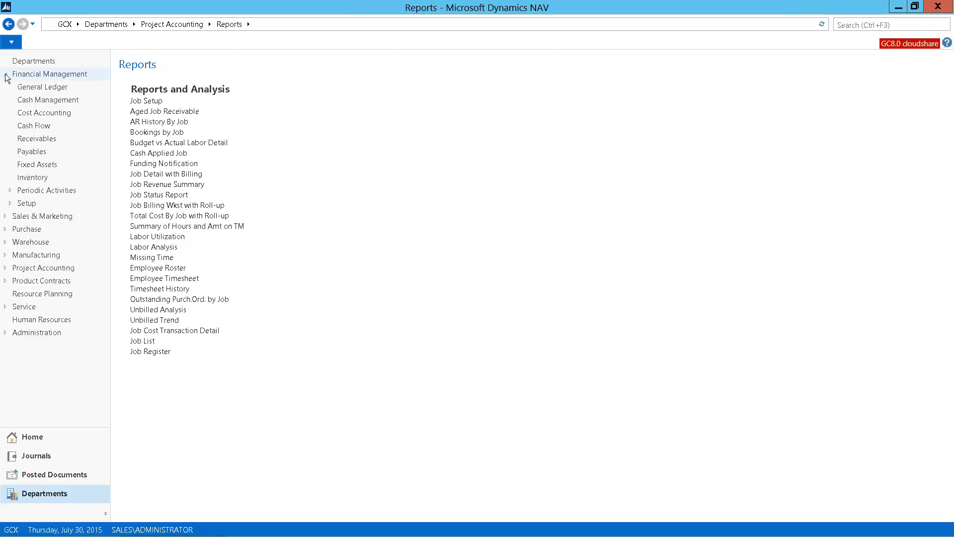
left_click(27, 88)
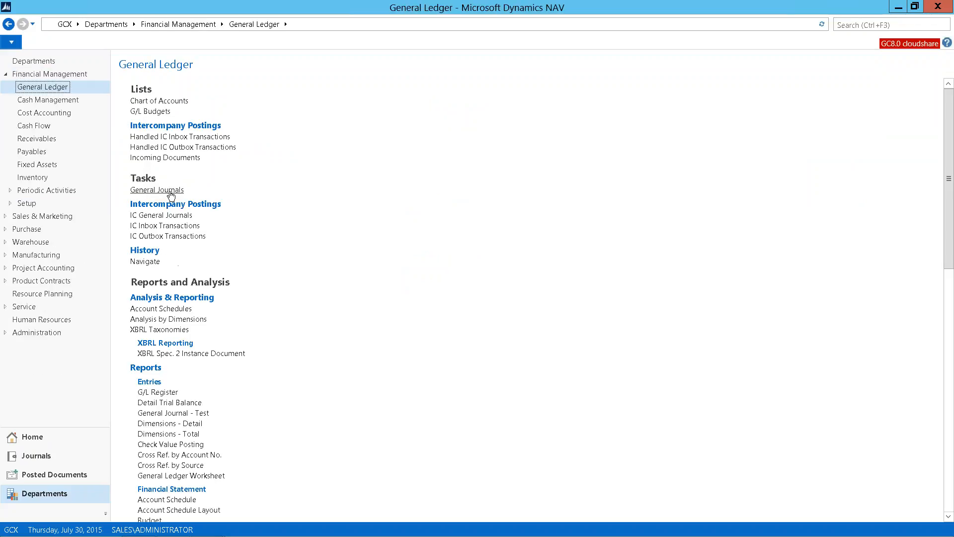
Open the account schedule names from General Ledger and bring up the CLASS income statement schedule for editing.
left_click(167, 309)
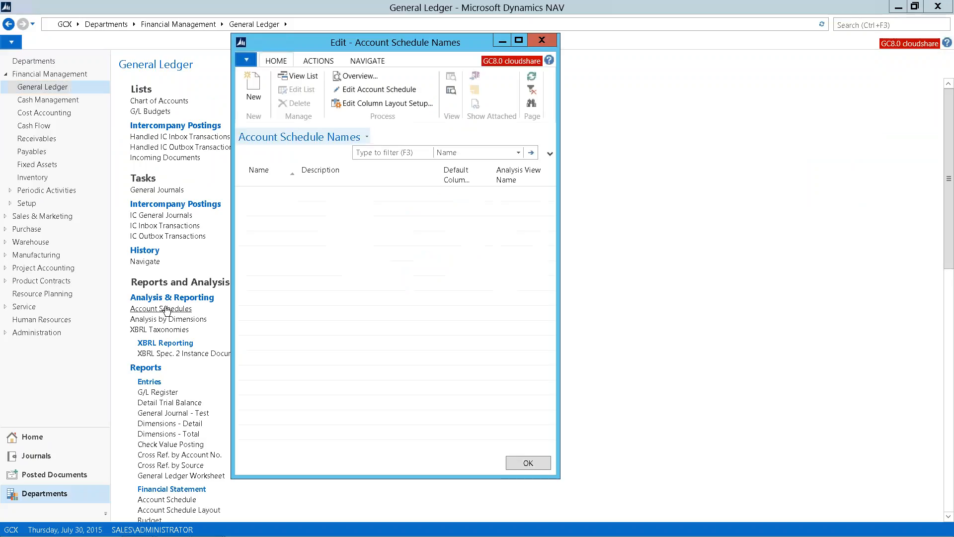
left_click(354, 89)
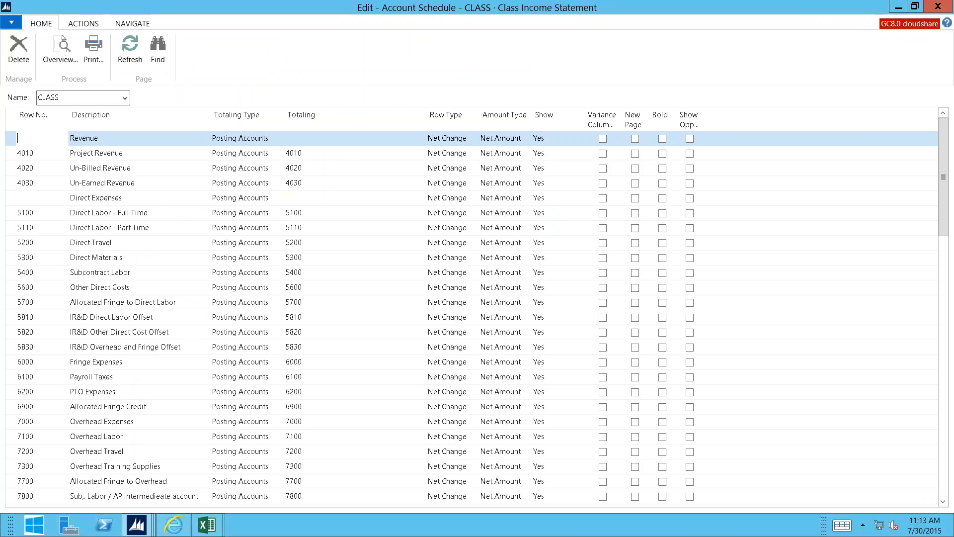
Switch to the Sample Financials_NAV workbook in Excel and review its Dashboard, Balance Sheet, Indirect Rates Trend and Indirect Rates sheets.
mouse_move(215, 530)
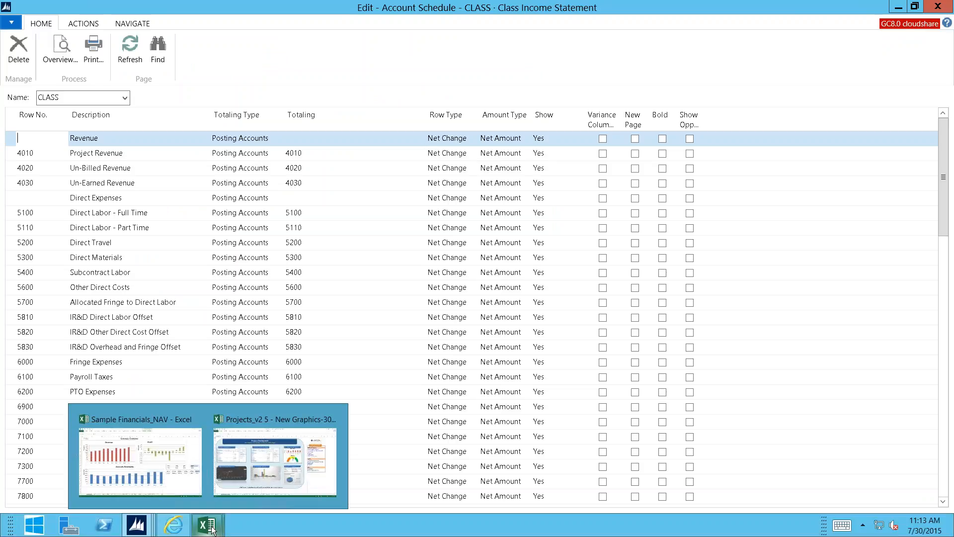
left_click(144, 490)
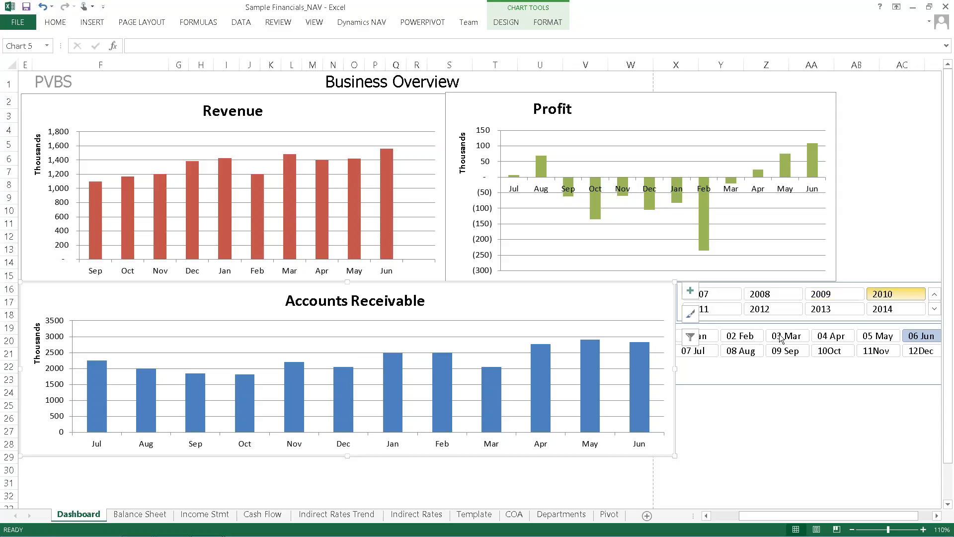
left_click(139, 513)
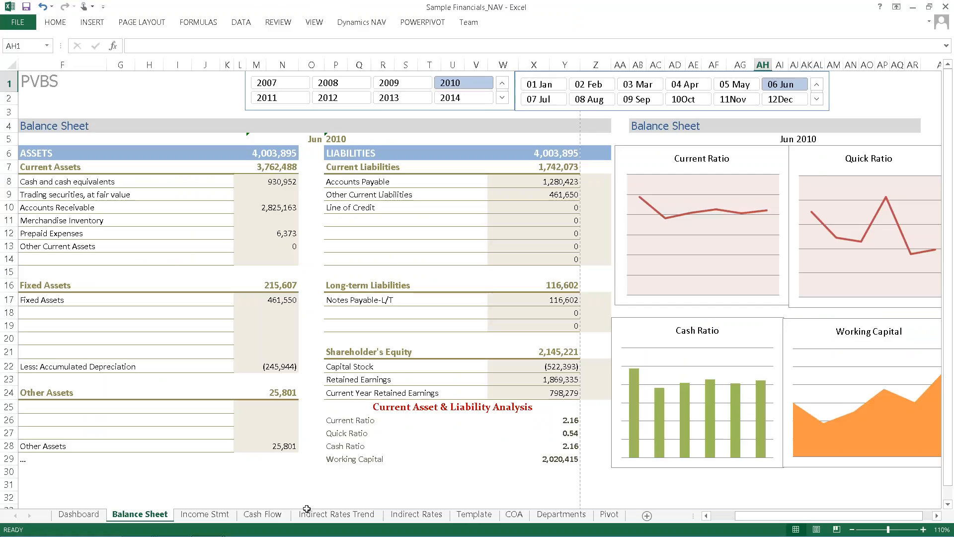
left_click(336, 514)
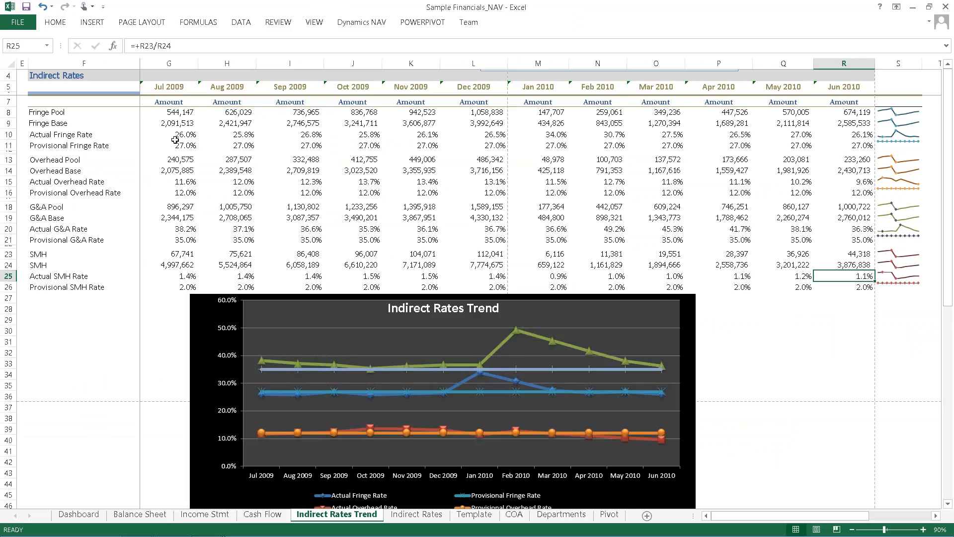
left_click(427, 516)
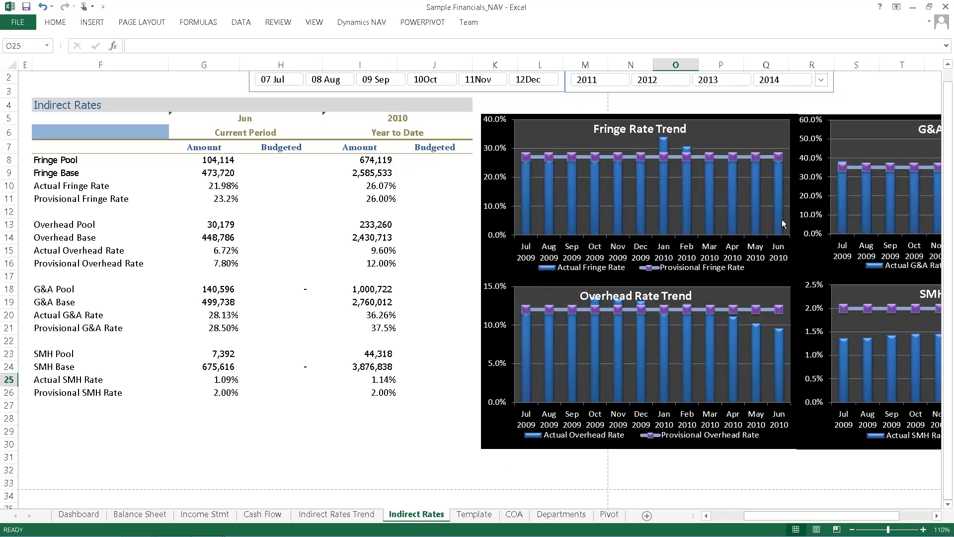
left_click(912, 10)
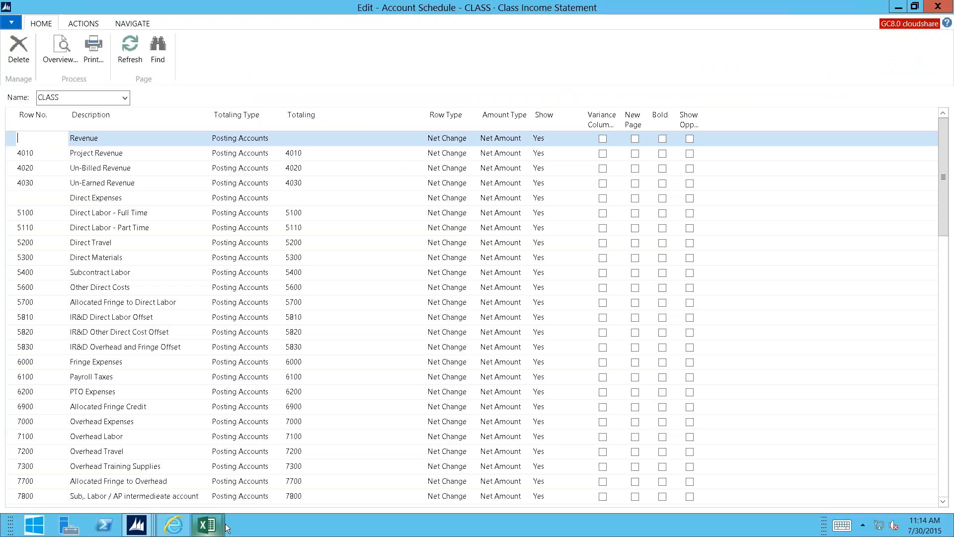
Switch to the Projects_v2 5 workbook in Excel and view the Labor Detail and GL Detail project dashboards.
left_click(207, 526)
left_click(245, 490)
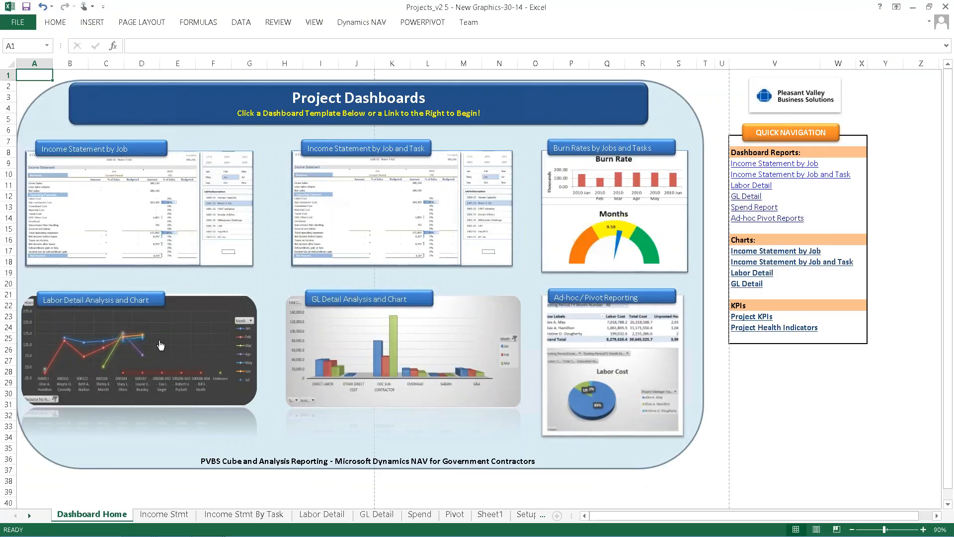
left_click(160, 343)
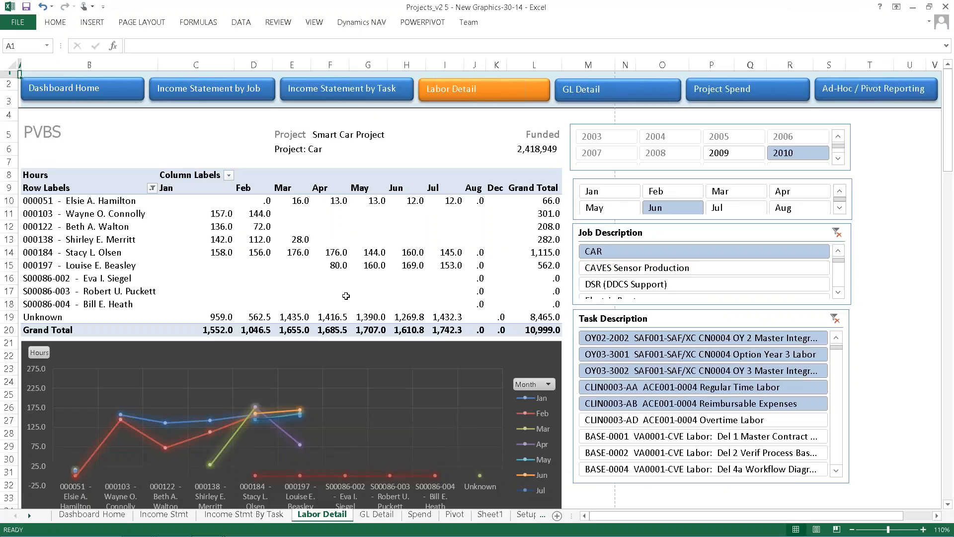
left_click(625, 89)
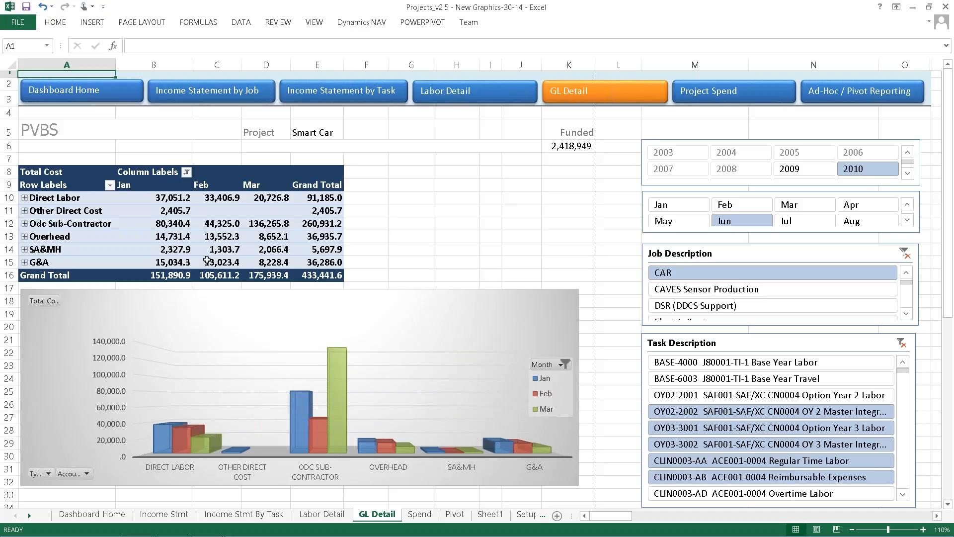
View the Project Spend dashboard with its Burn Rate and Months charts, and inspect the April 2010 Spent formula.
left_click(690, 94)
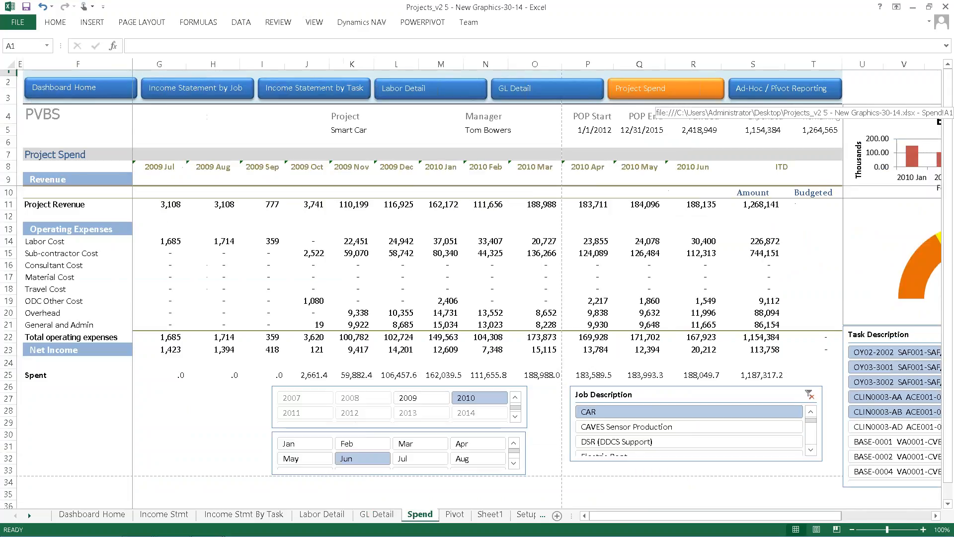
mouse_move(933, 535)
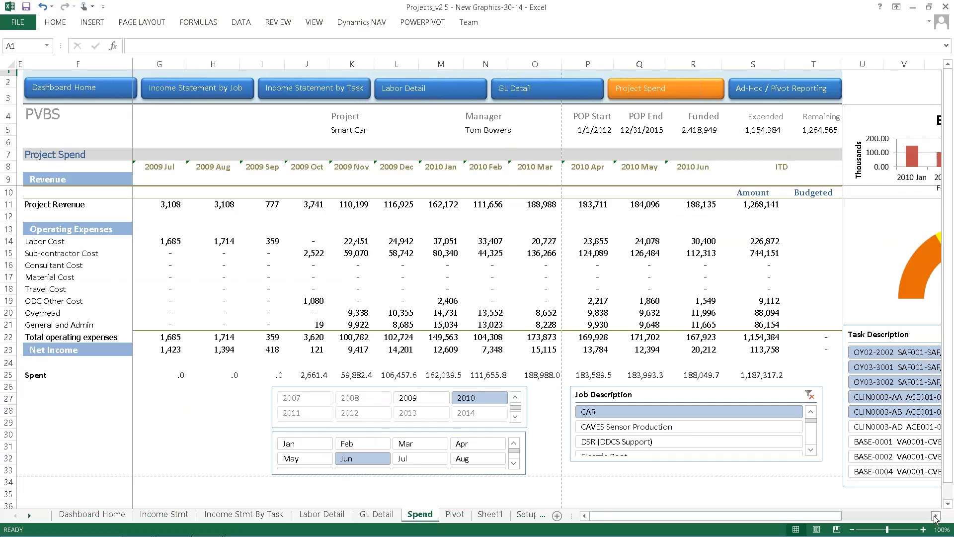
left_click(934, 518)
left_click(934, 517)
left_click(935, 517)
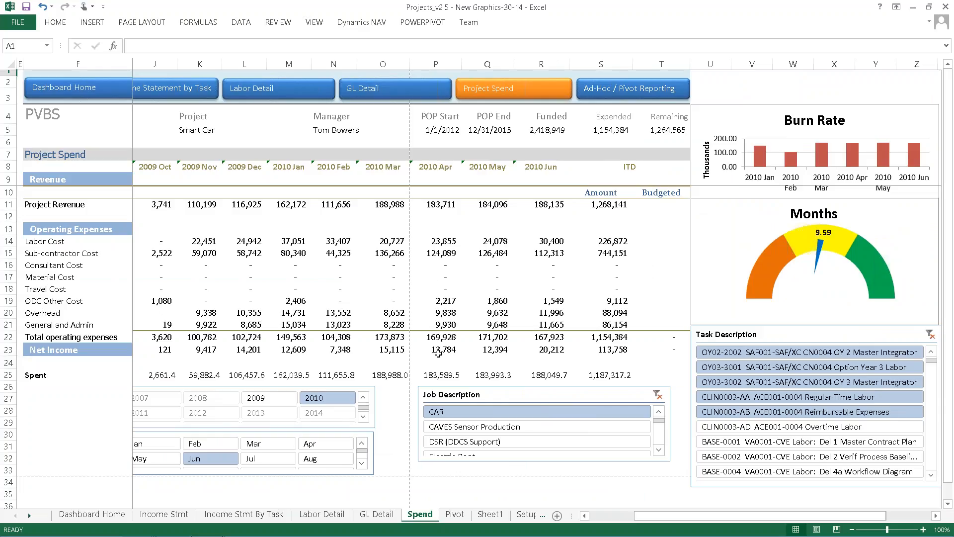
left_click(435, 374)
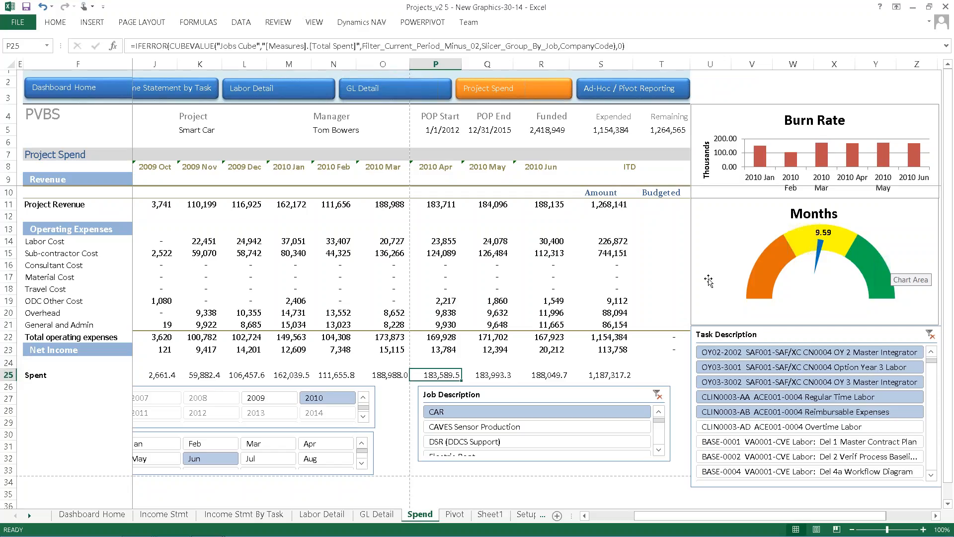
Return to Dynamics NAV's Accounting Manager Role Center and open the job card for job 1002, Acoustic kitty.
mouse_move(127, 533)
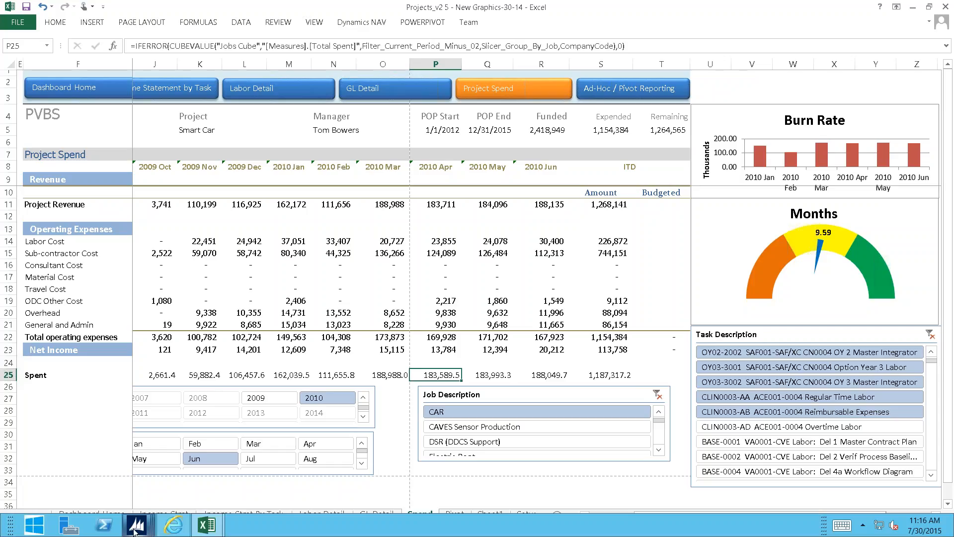
left_click(75, 452)
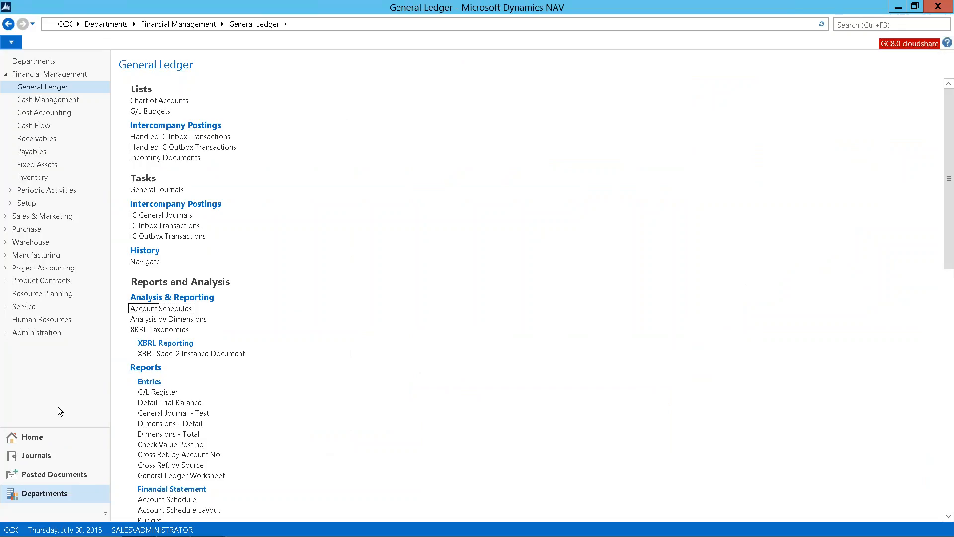
left_click(25, 442)
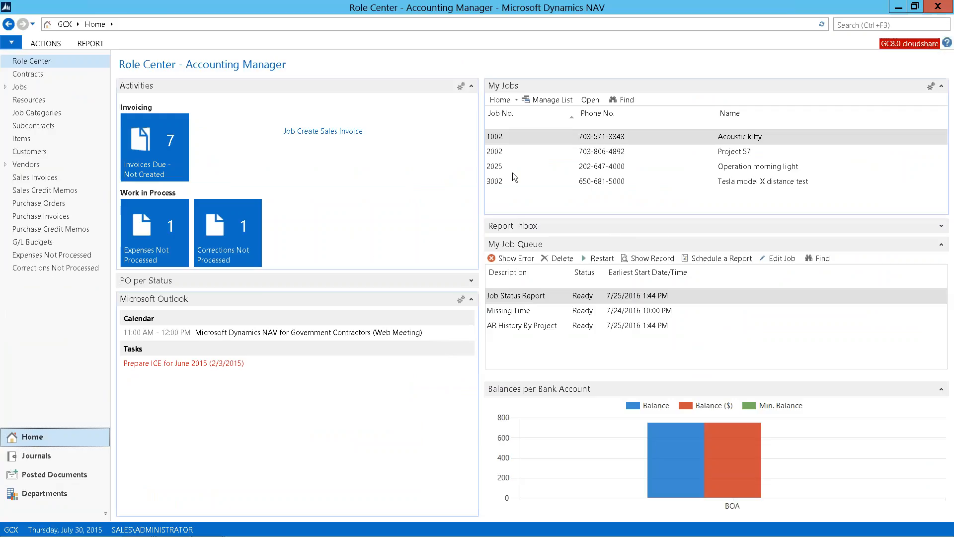
double_click(594, 138)
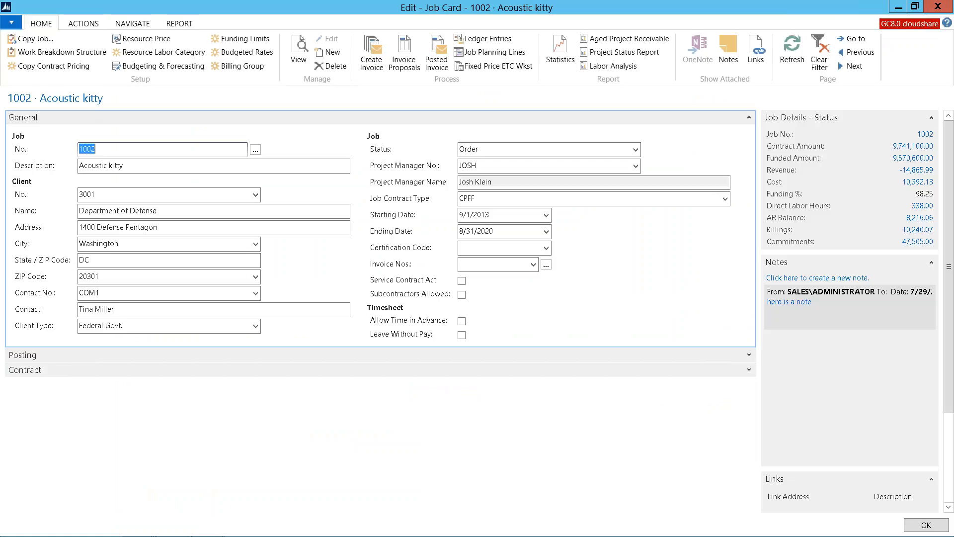
Review the job's number, description and client number, and look through the list of available clients.
left_click(118, 152)
left_click(127, 166)
left_click(135, 194)
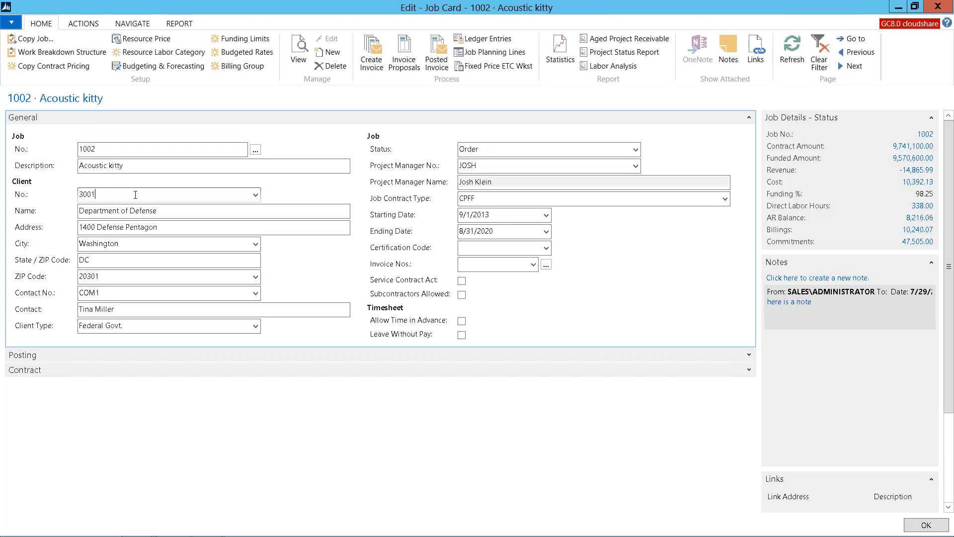
left_click(257, 194)
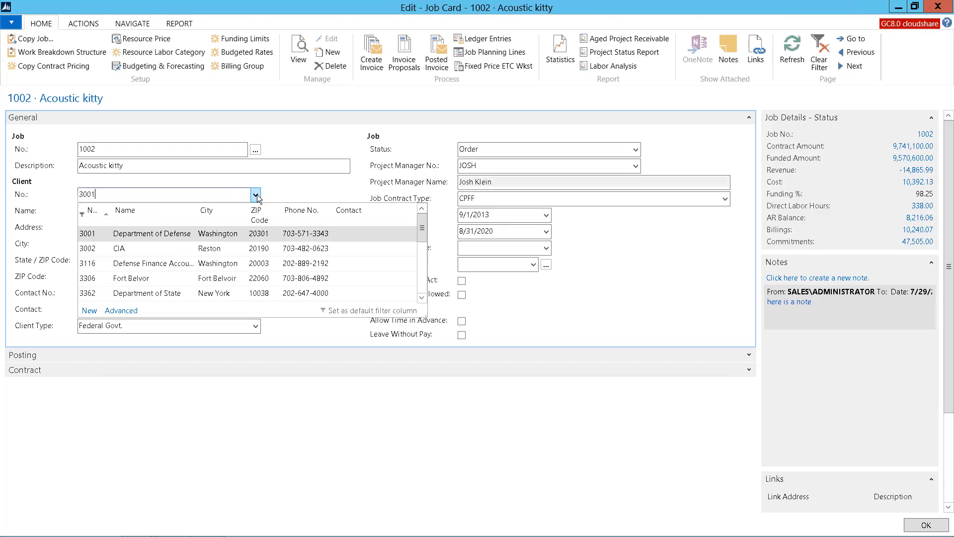
left_click(257, 196)
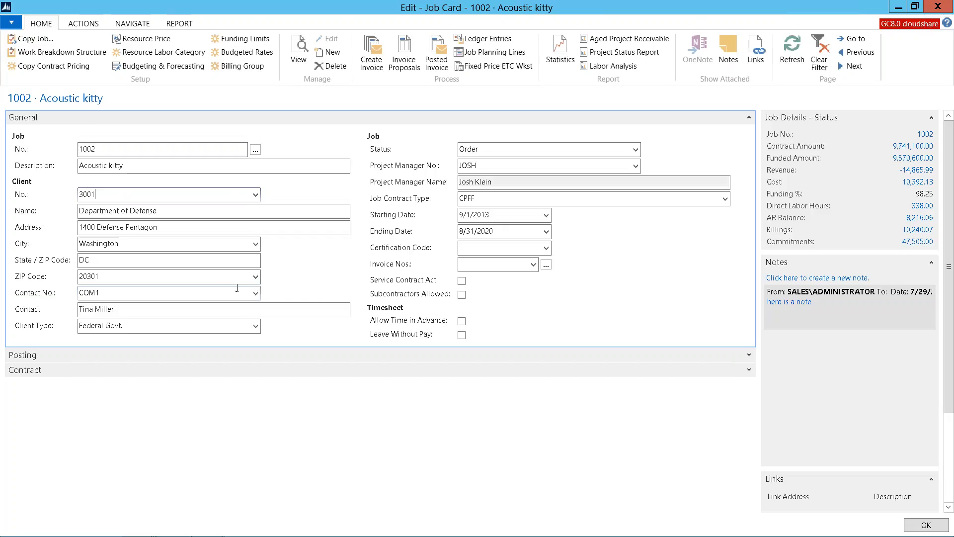
View the client's contact list and the available client types, keeping contact COM1 and Federal Govt.
left_click(255, 294)
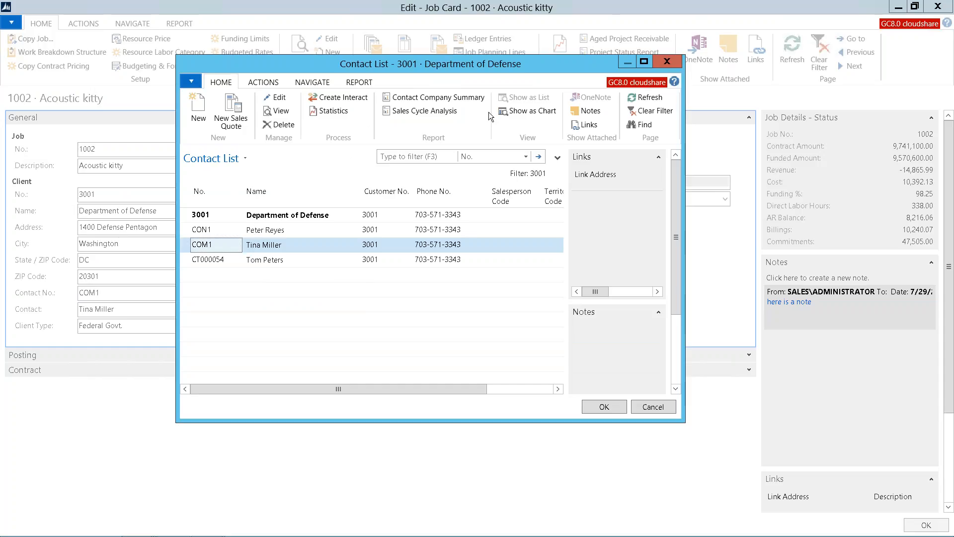
key("Return")
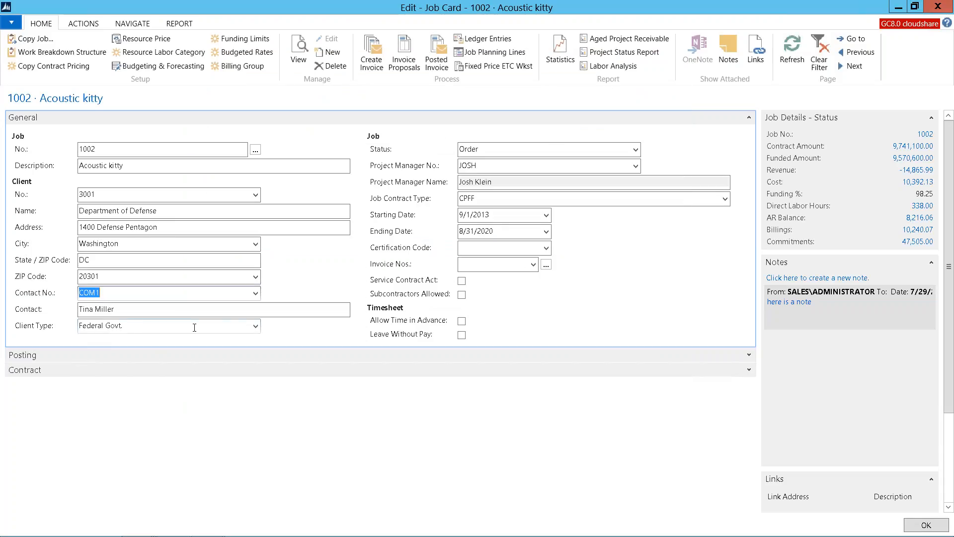
left_click(255, 326)
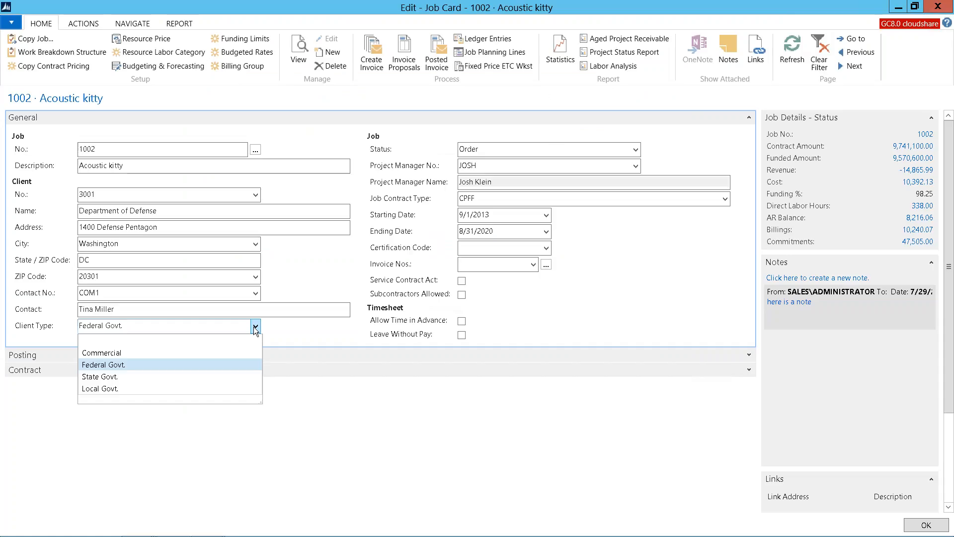
left_click(254, 326)
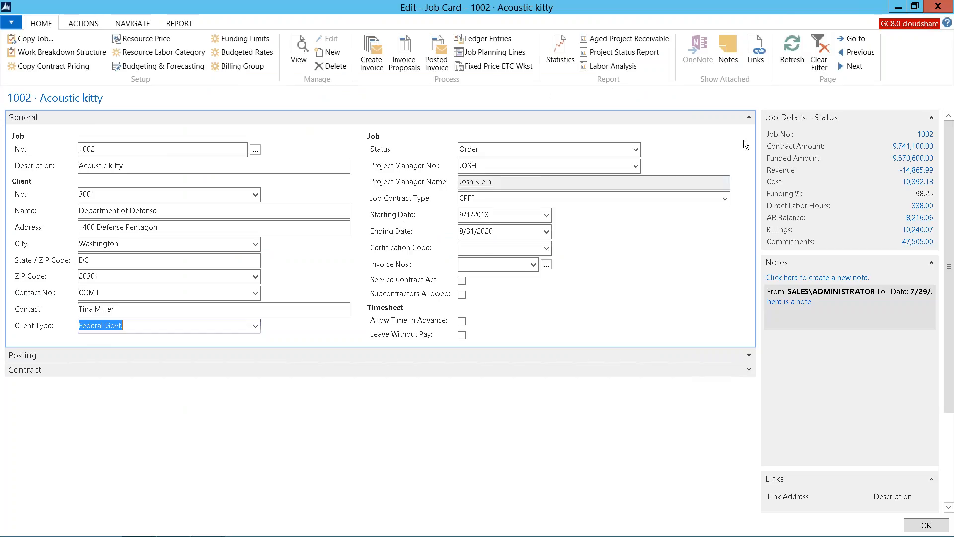
Collapse the General section, expand Posting and view the available revenue recognition formulas.
left_click(749, 119)
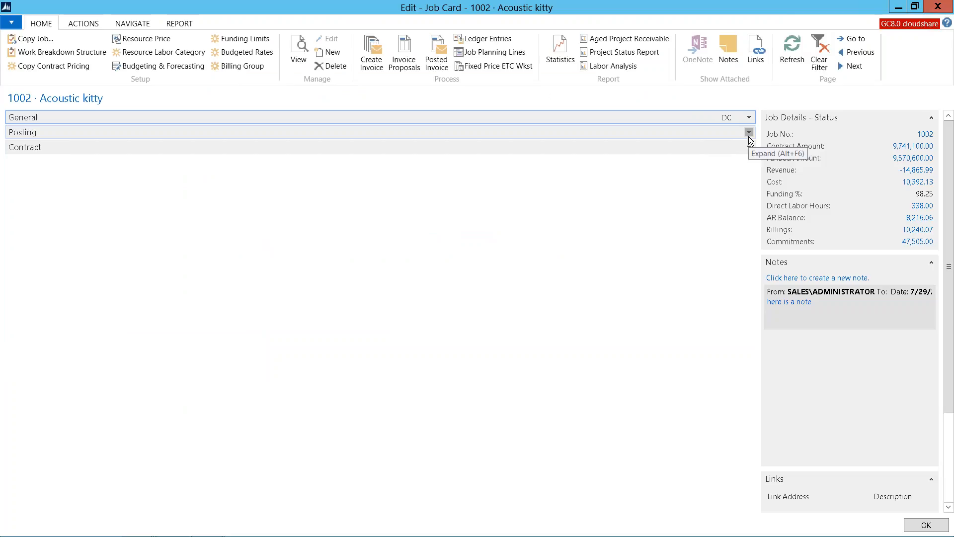
left_click(749, 135)
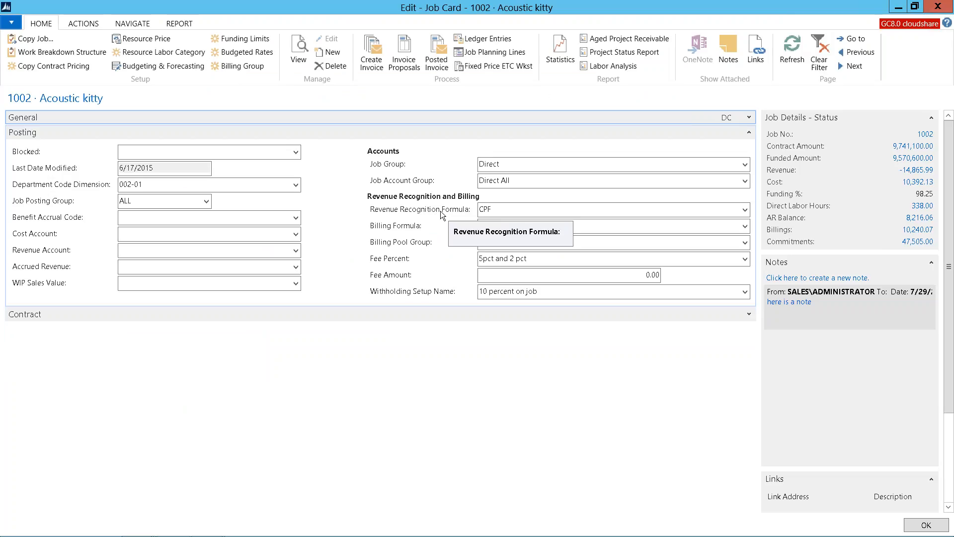
left_click(745, 209)
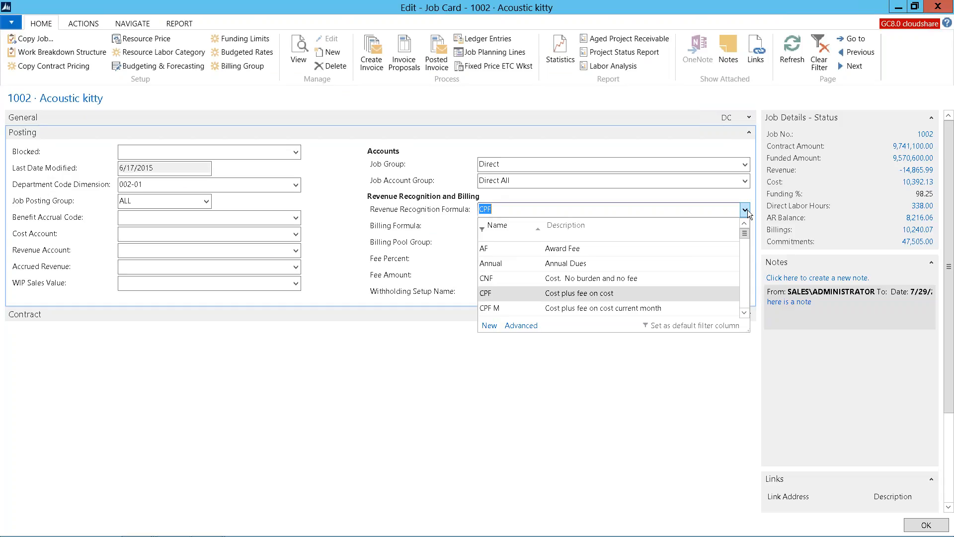
left_click(747, 210)
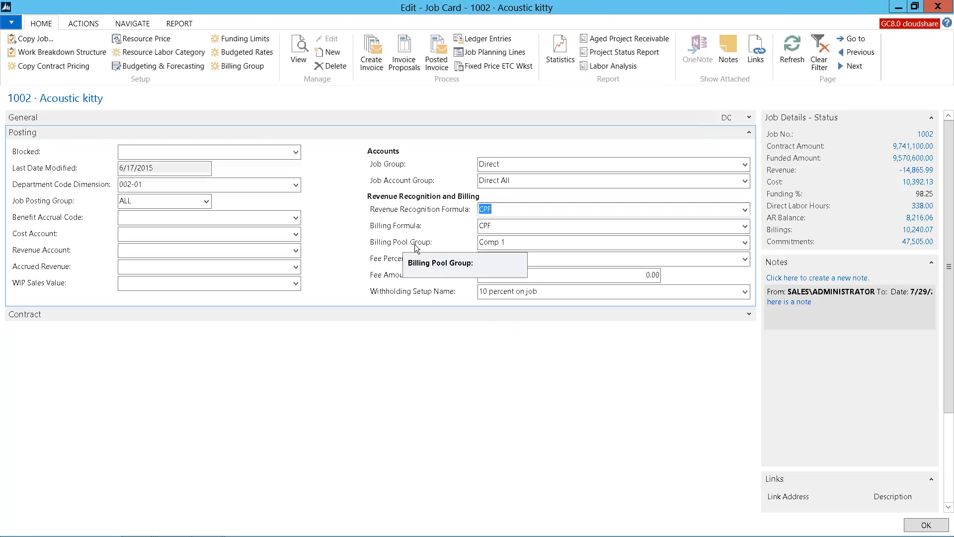
View the billing pool group and fee percent options for the job, and collapse the Posting section.
left_click(744, 243)
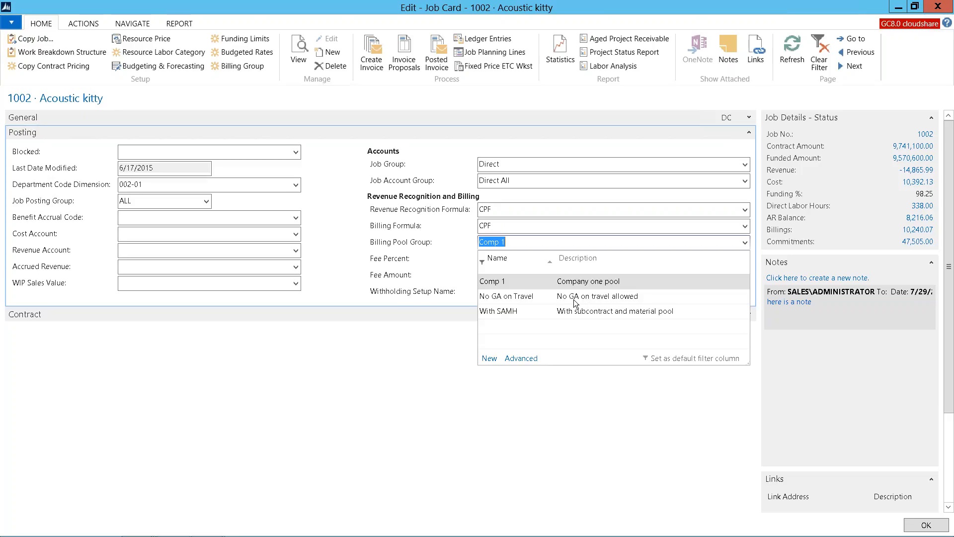
left_click(397, 243)
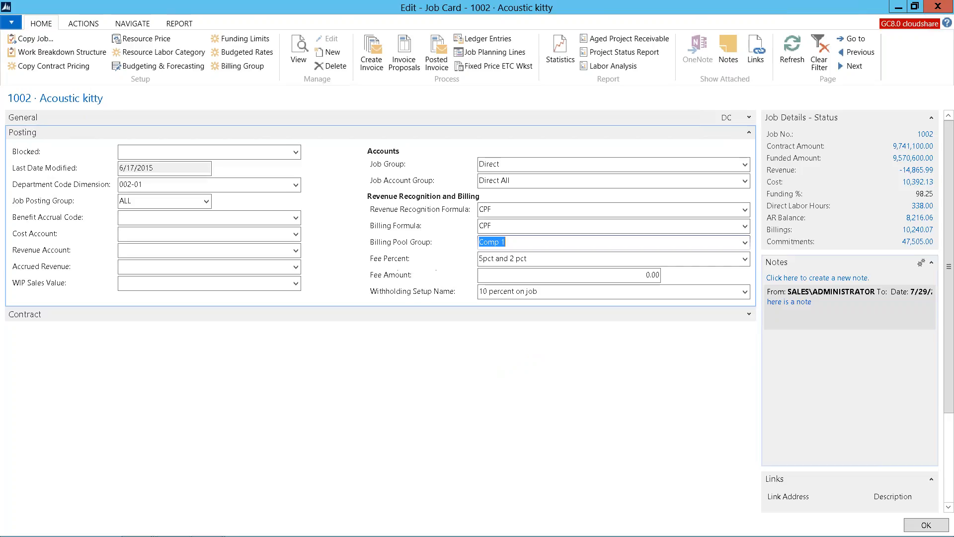
left_click(745, 259)
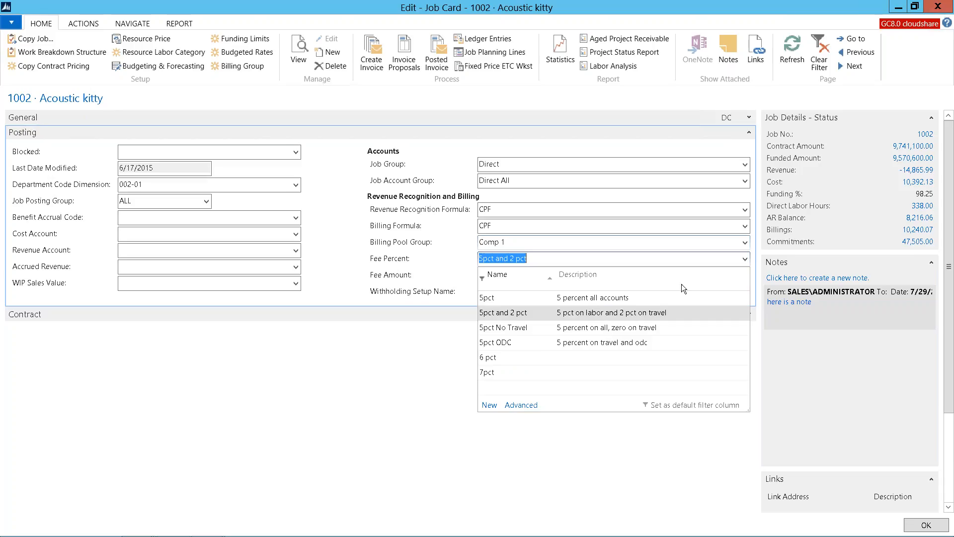
left_click(746, 258)
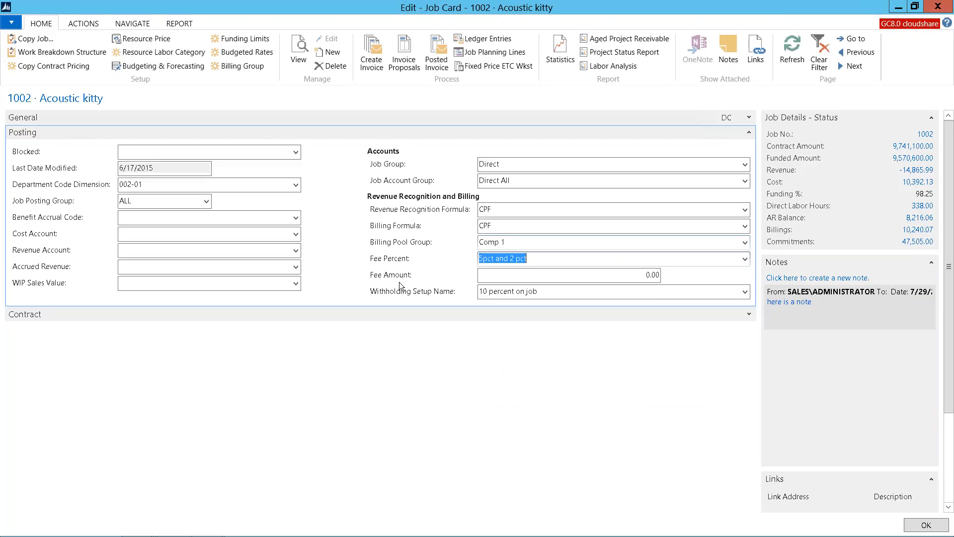
left_click(748, 134)
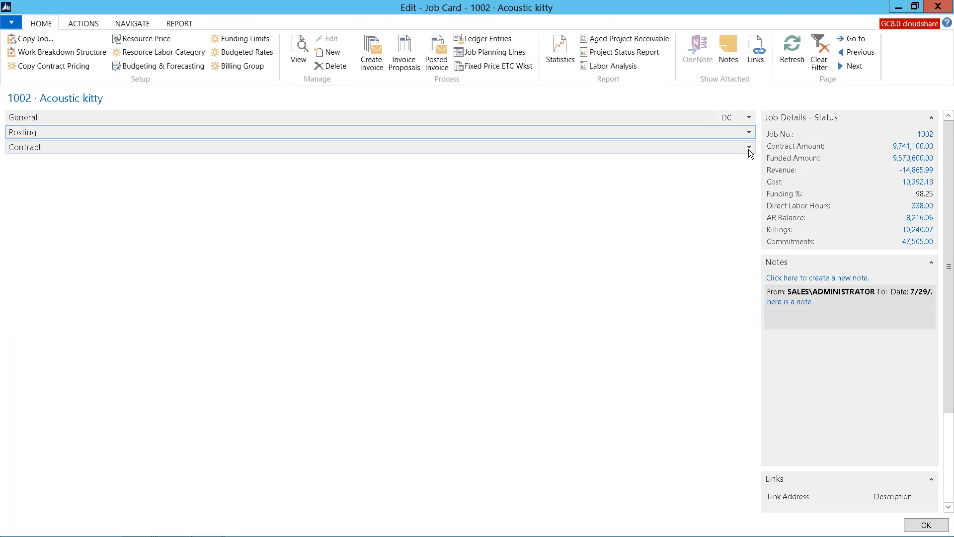
Expand the job card's Contract and General sections and view the available primary contracts, keeping the current one.
left_click(749, 148)
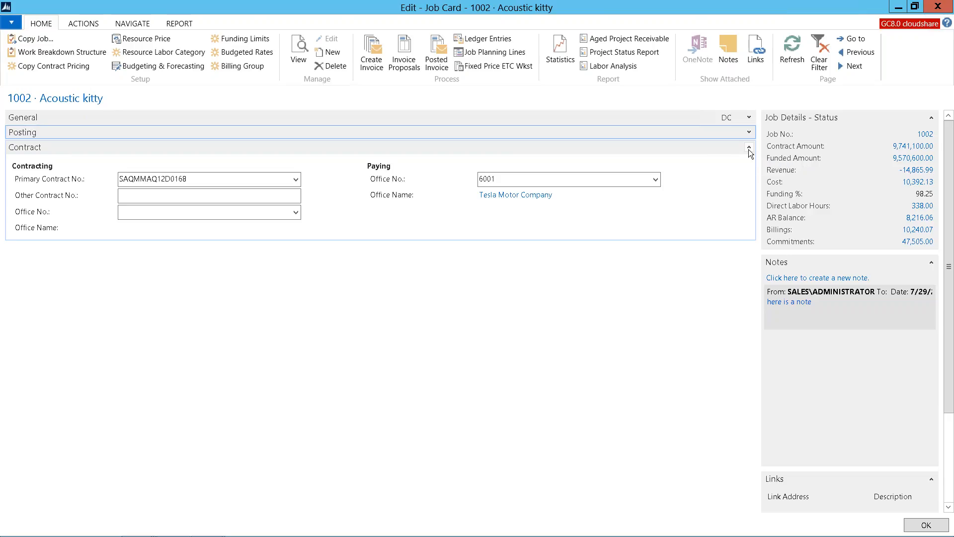
left_click(748, 118)
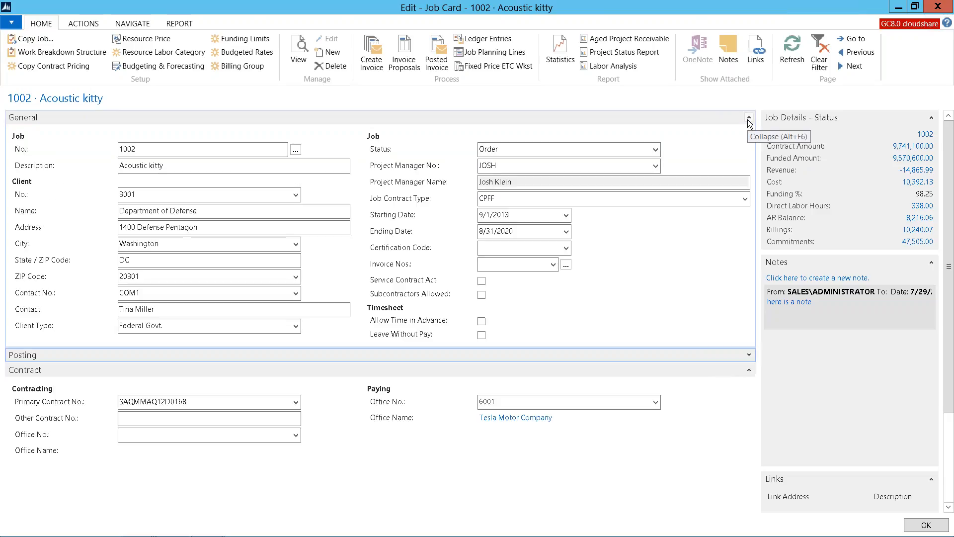
left_click(296, 403)
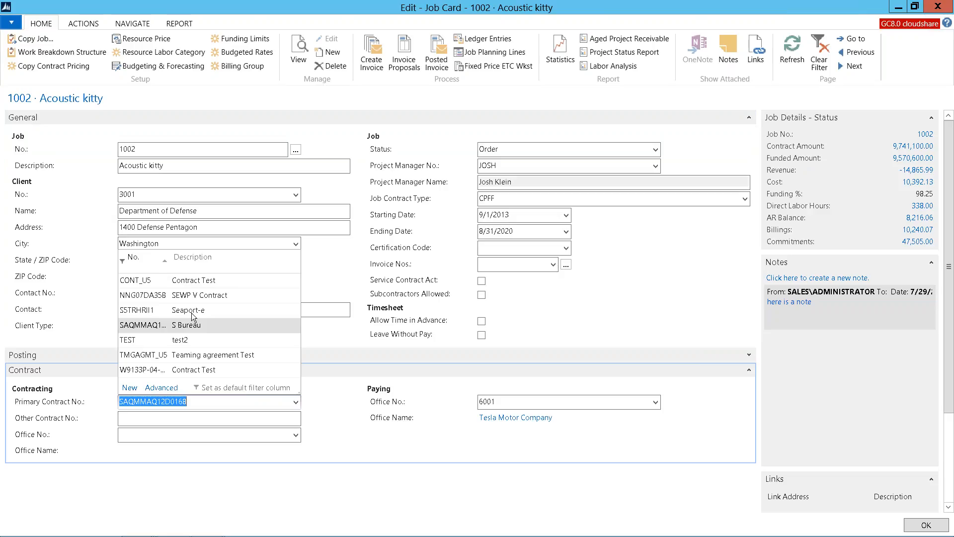
left_click(74, 409)
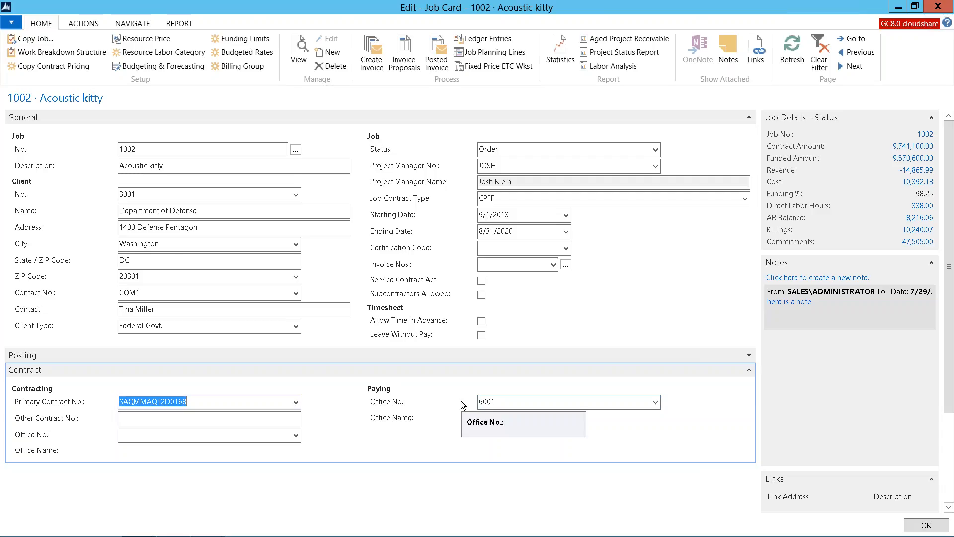
Collapse the General section and bring up the job's work breakdown structure below the Contract section.
left_click(38, 54)
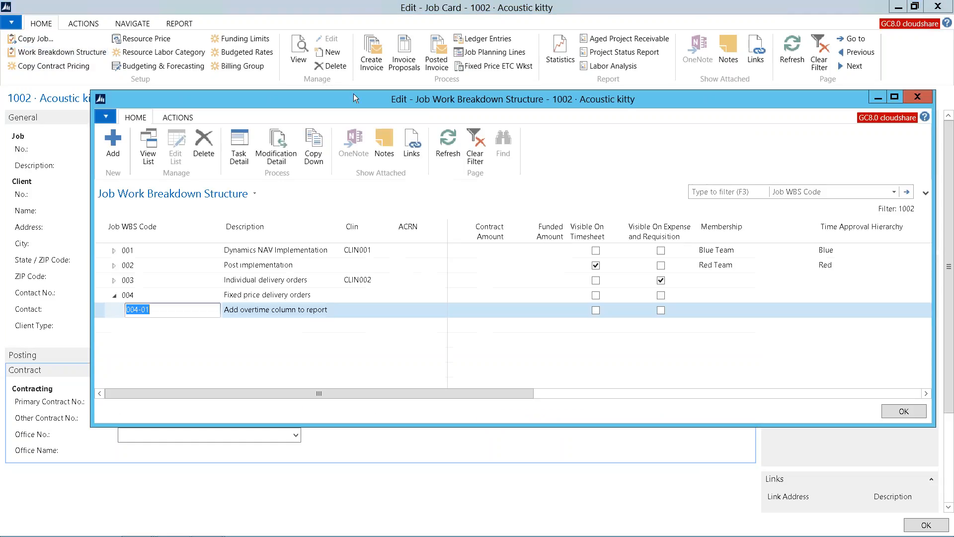
left_click_drag(348, 107, 217, 286)
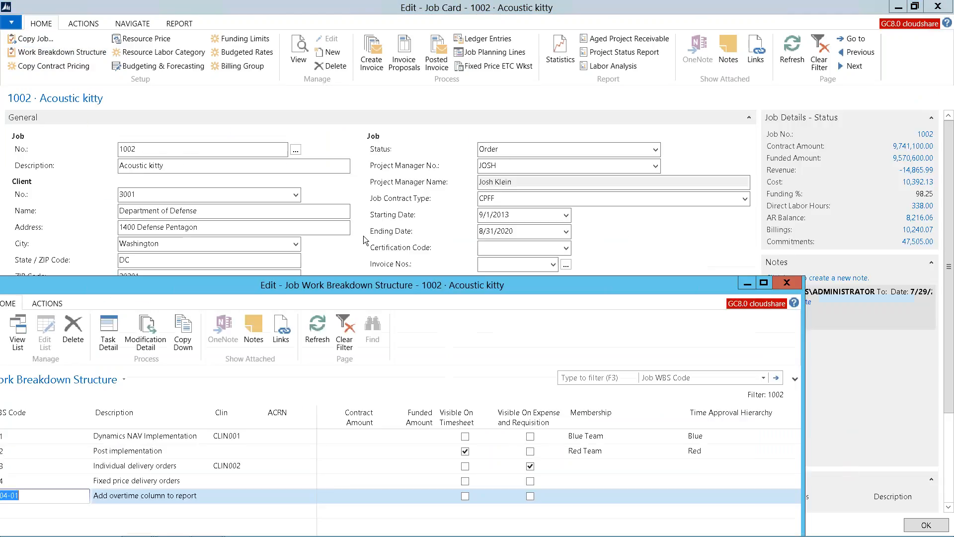
key("Escape")
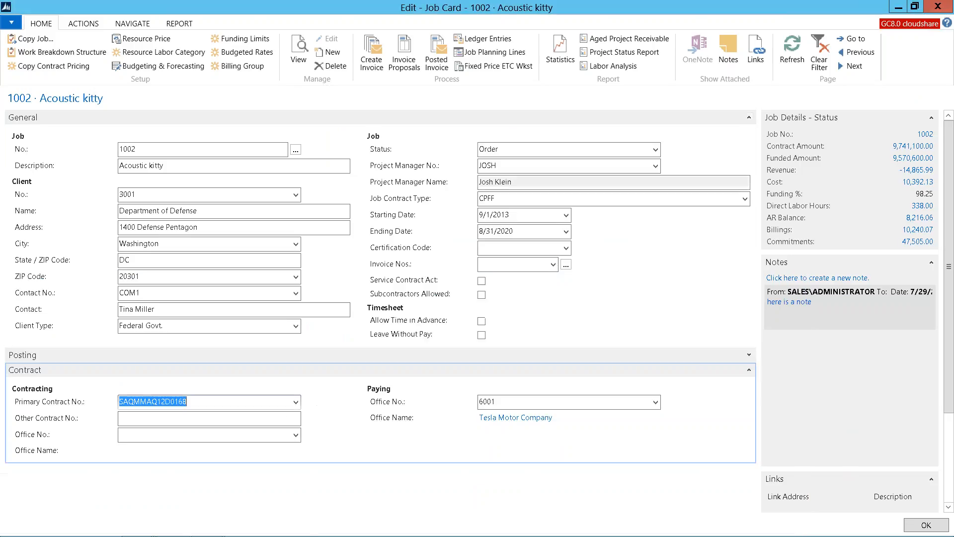
left_click(748, 119)
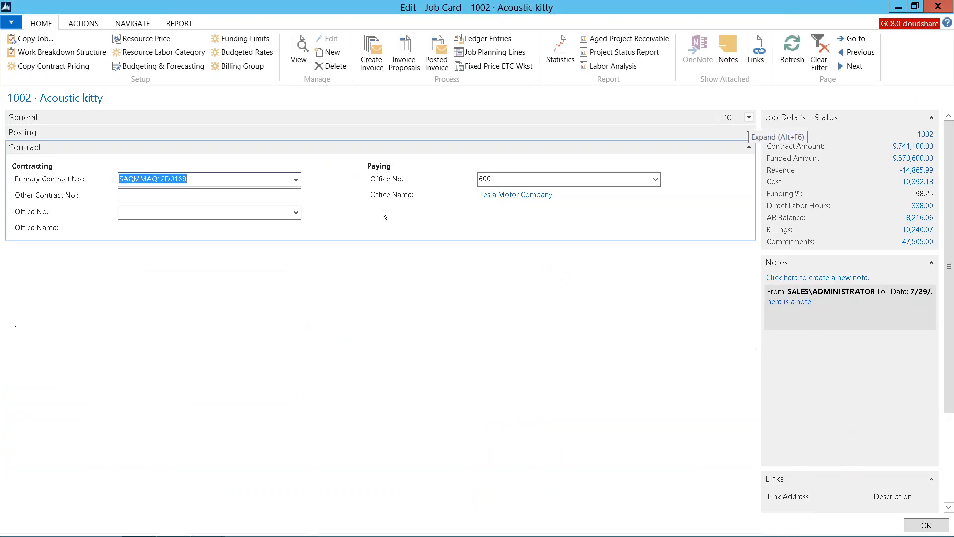
left_click(136, 524)
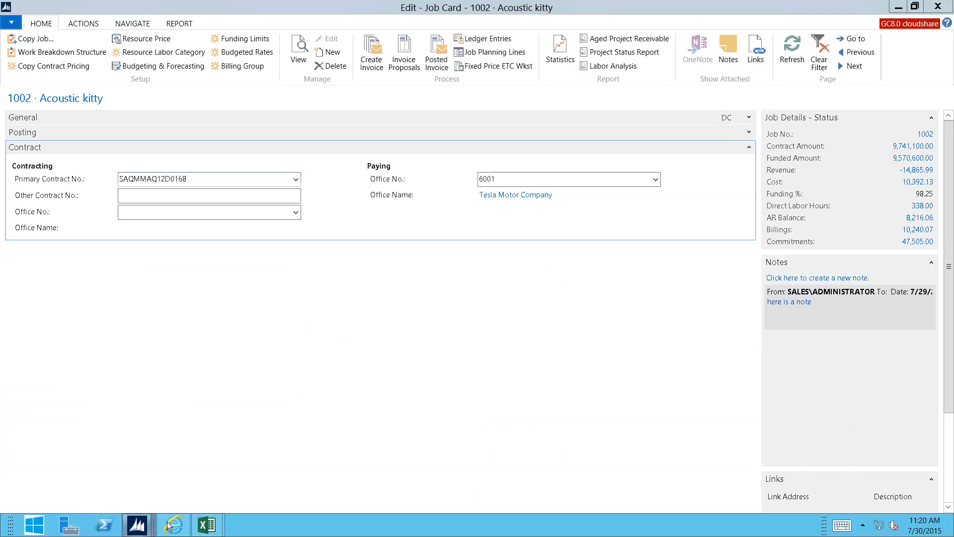
left_click(612, 464)
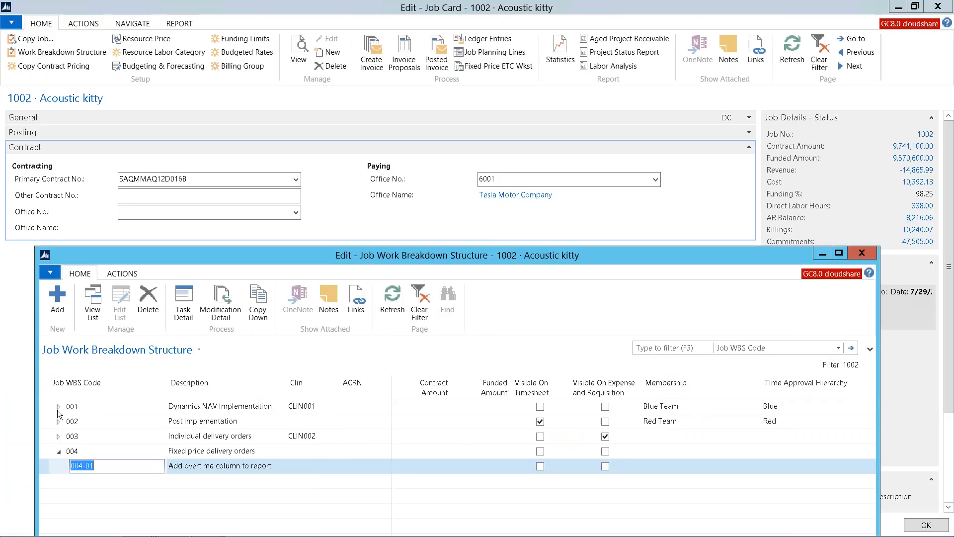
Expand task 001 Dynamics NAV Implementation and review its subtasks, ACRN codes, and contract and funded amounts.
left_click(58, 406)
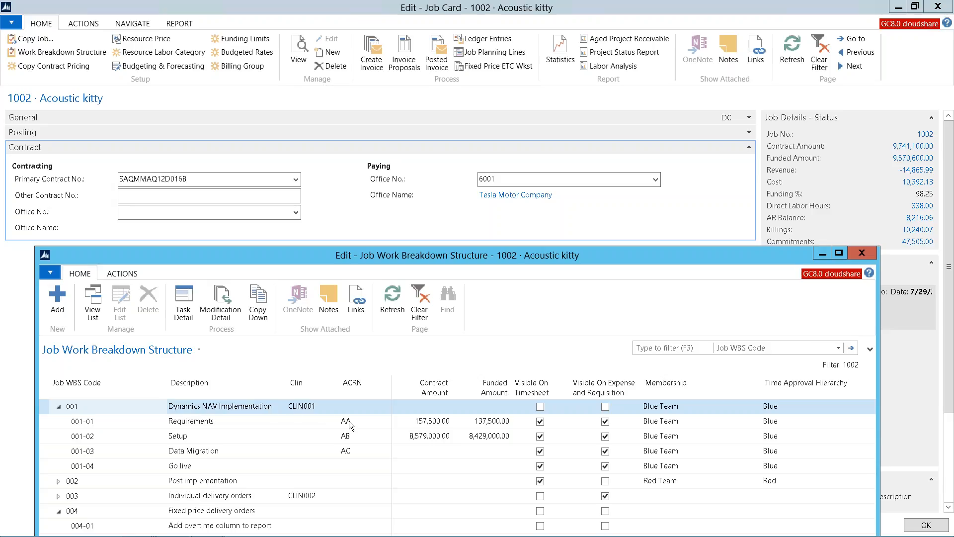
left_click(211, 441)
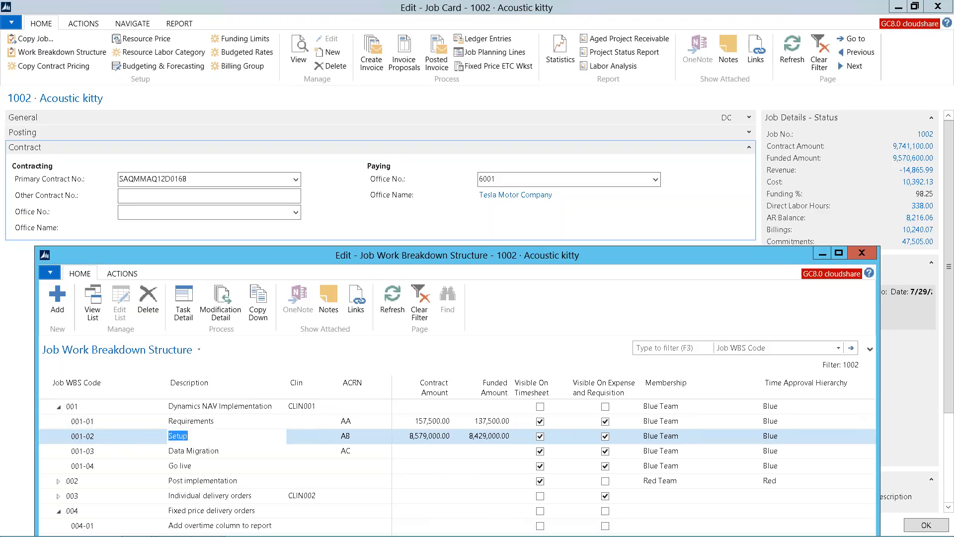
left_click_drag(49, 421, 49, 462)
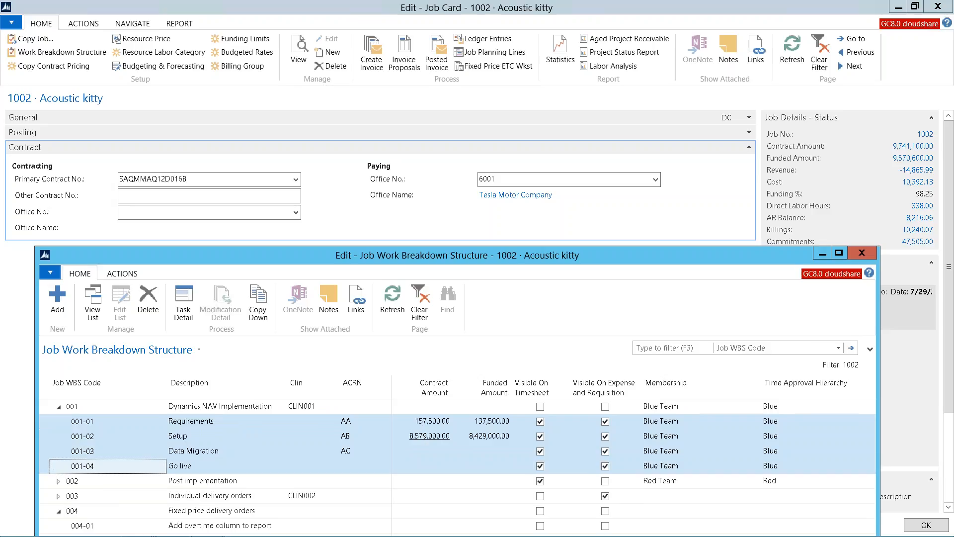
left_click(197, 422)
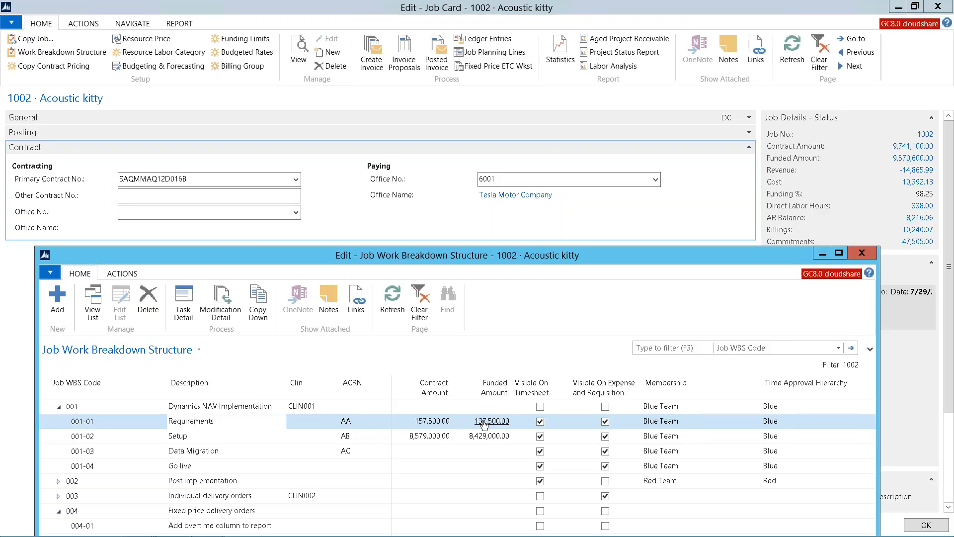
key("Up")
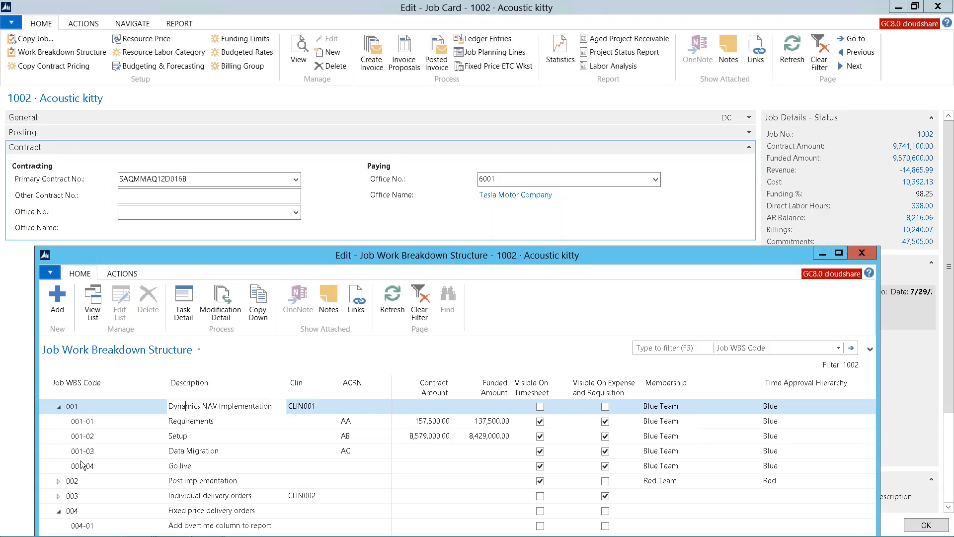
Add a line described as Mod #34 to the modification details of task 001-02 Setup.
left_click(179, 437)
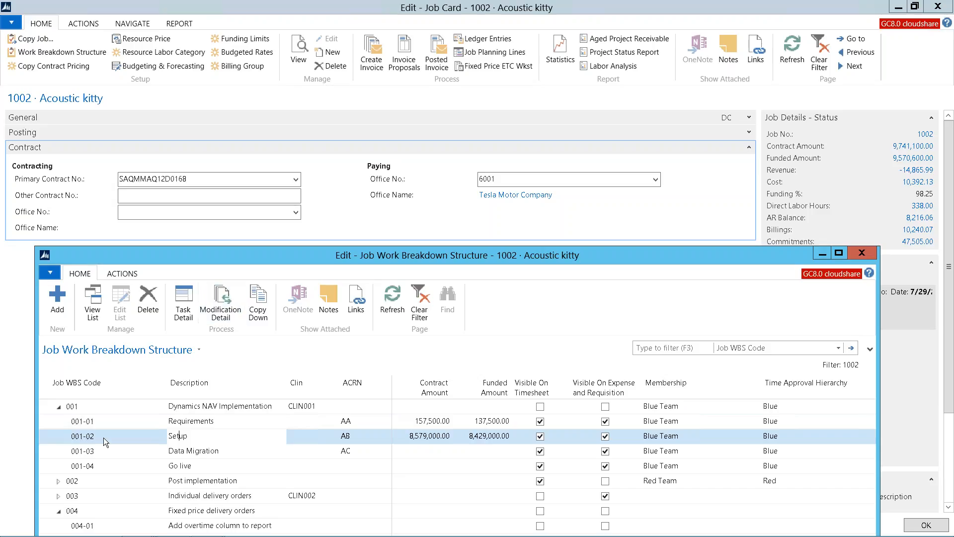
left_click(220, 302)
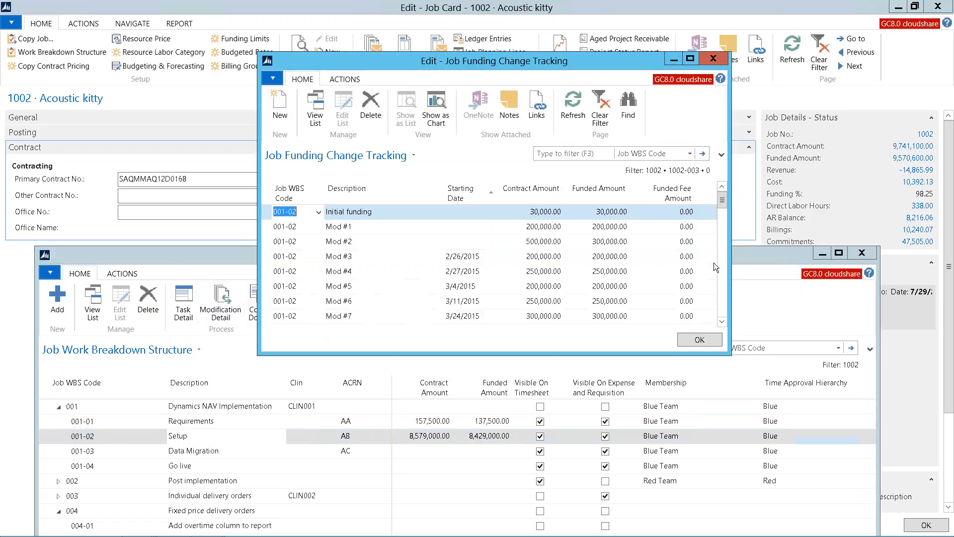
left_click_drag(719, 204, 721, 308)
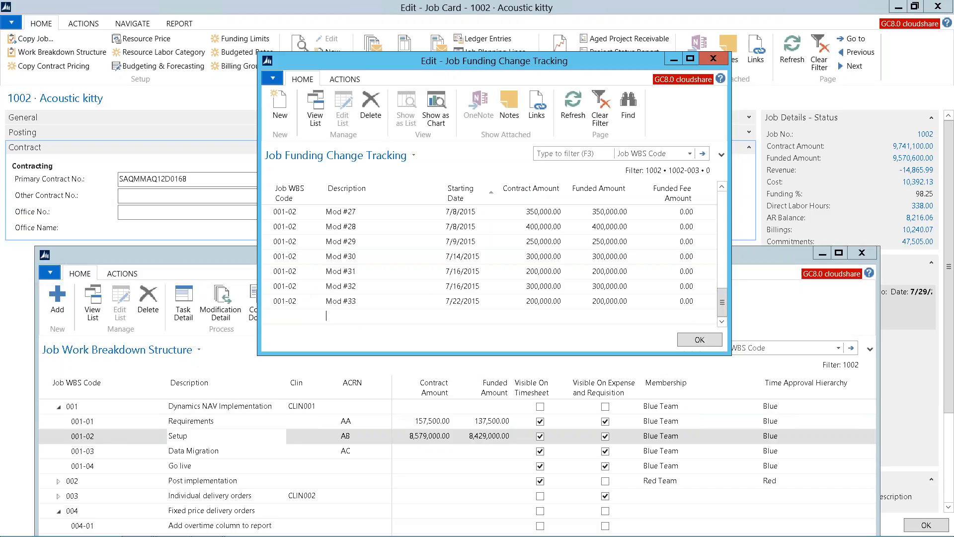
left_click(327, 316)
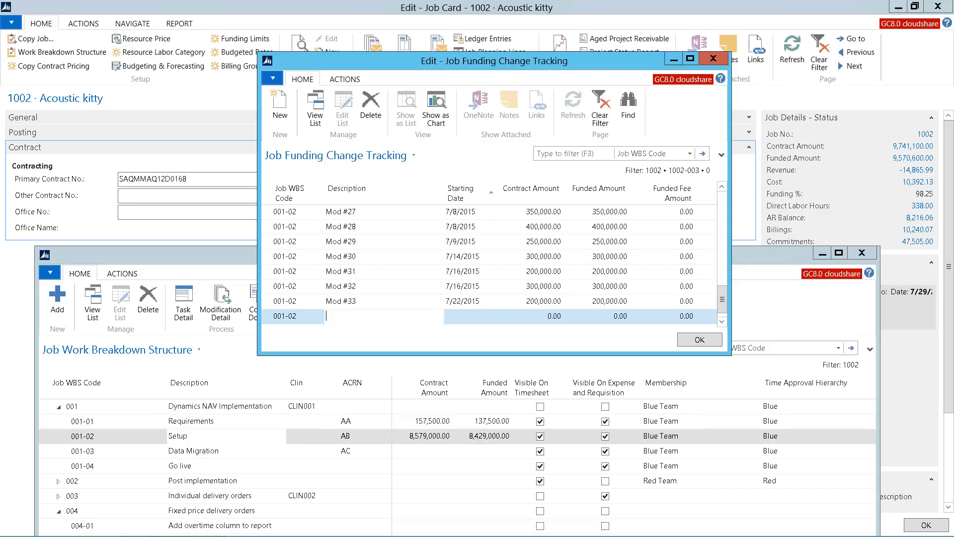
key("F8")
left_click(364, 317)
key("BackSpace")
key("BackSpace")
key("BackSpace")
key("BackSpace")
key("BackSpace")
key("BackSpace")
key("BackSpace")
type("Mod #34")
key("Tab")
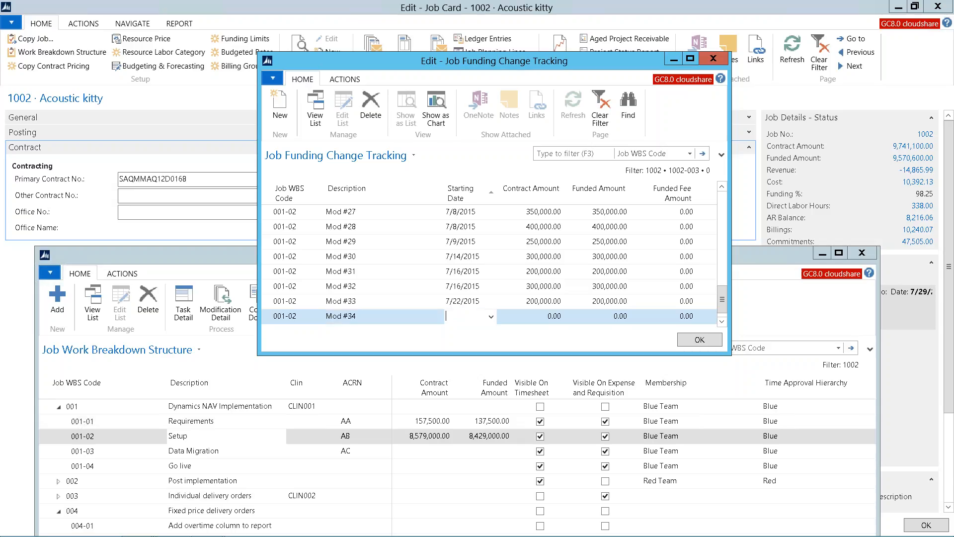
Set the starting date of Mod #34 to 7/27/2015.
left_click(491, 316)
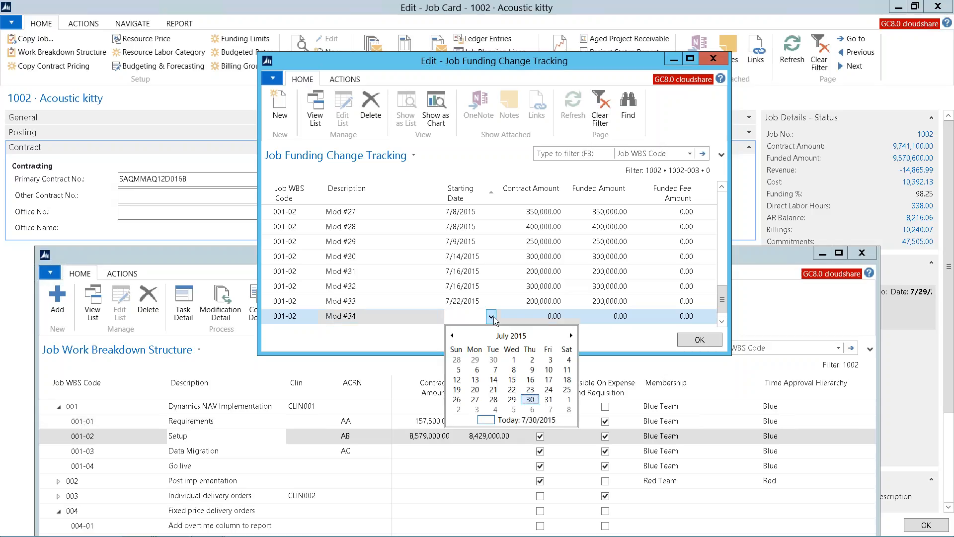
left_click(464, 315)
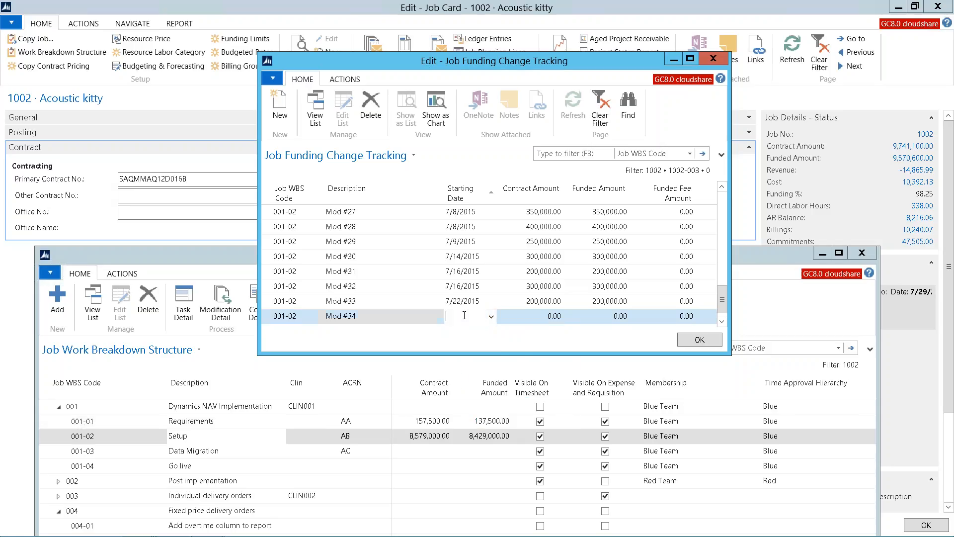
type("m")
key("Tab")
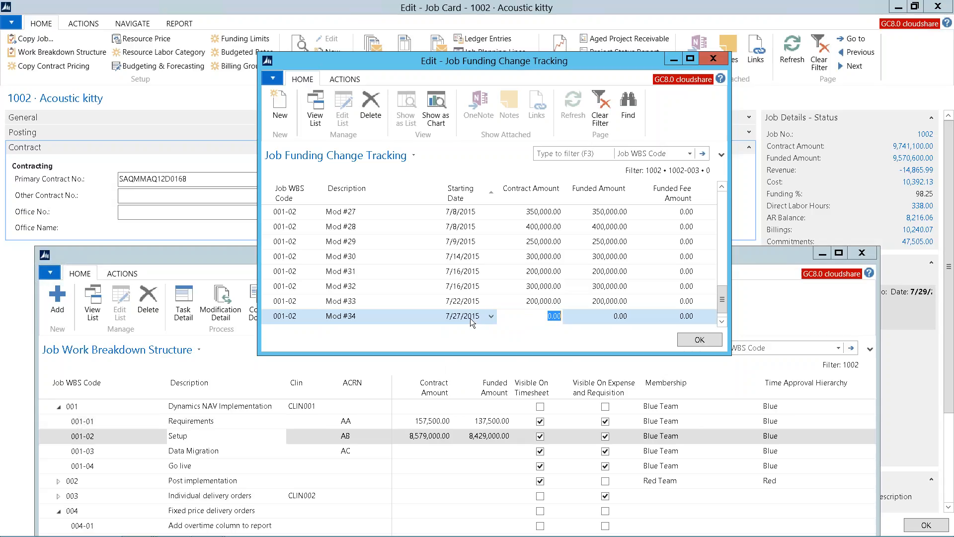
Set the contract amount and the funded amount of Mod #34 to 250,000 each and close the funding change tracking.
type("25")
type("0,")
type("000")
key("Tab")
type("25")
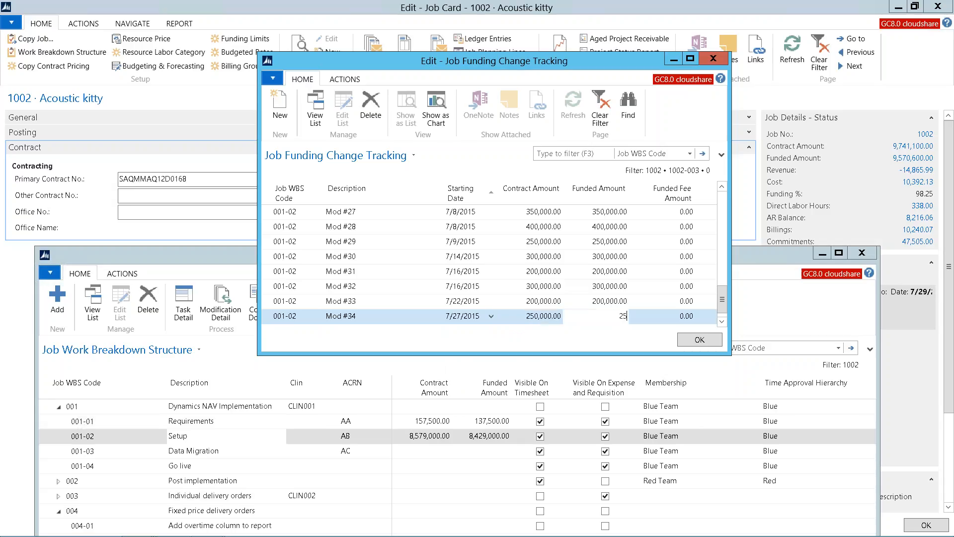
type("0")
key("Escape")
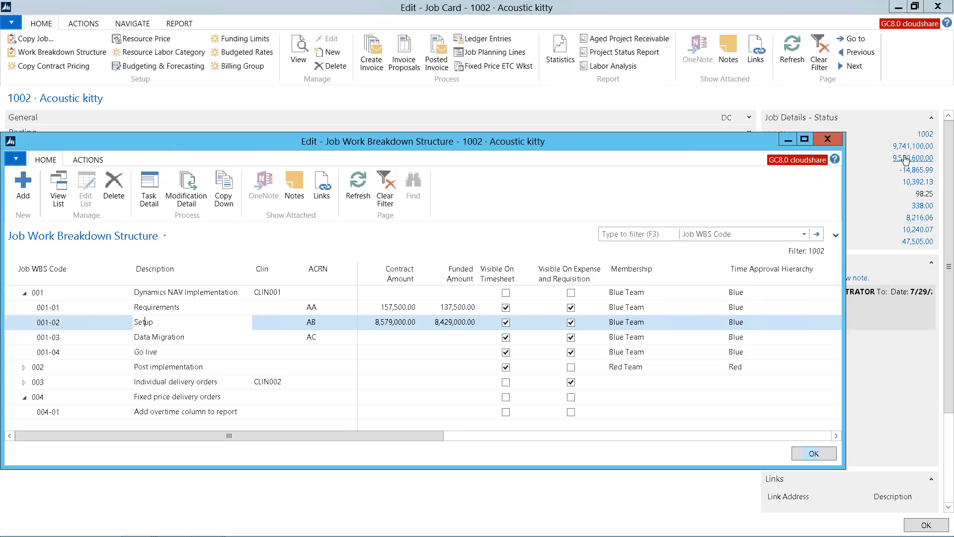
Check the job's status totals, then reopen the work breakdown structure to check the Setup task's contract and funded amounts.
left_click(815, 453)
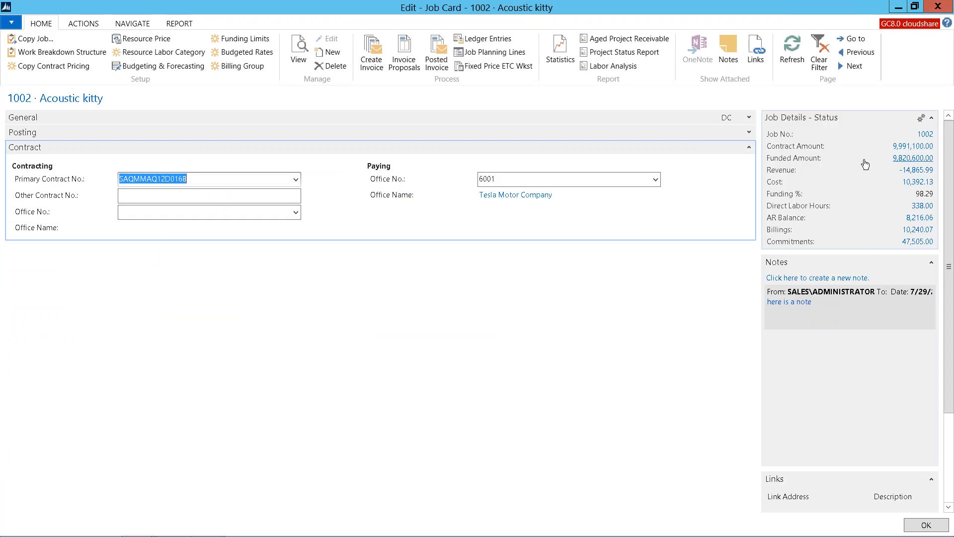
left_click(43, 52)
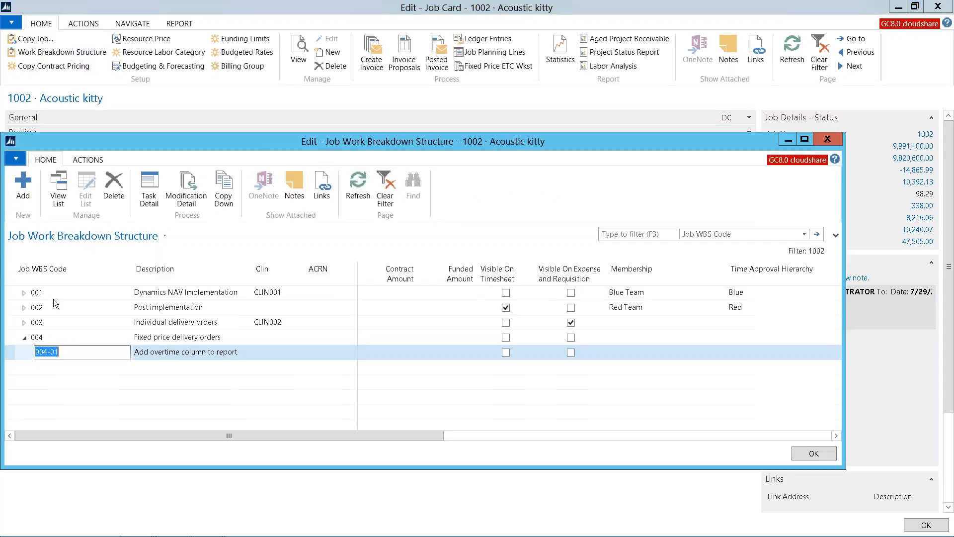
left_click(20, 296)
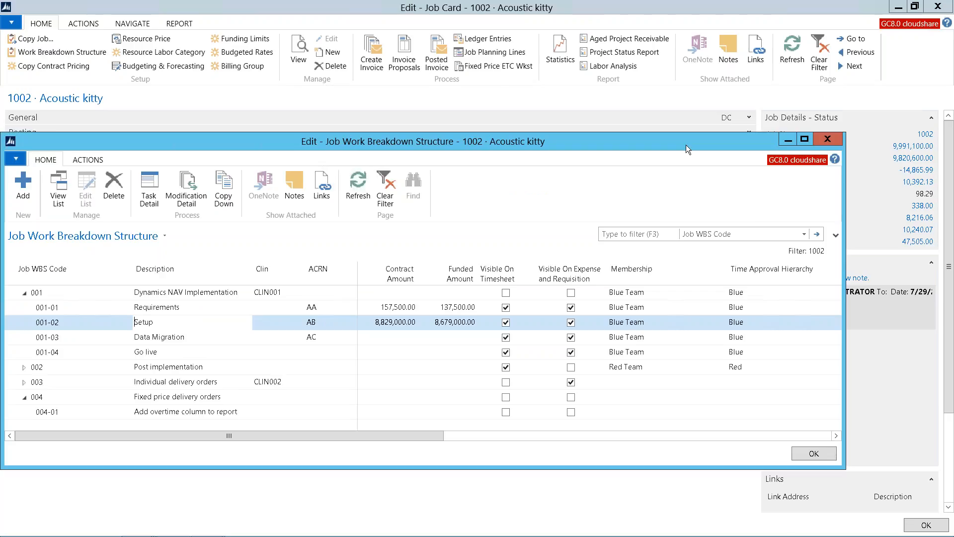
key("Escape")
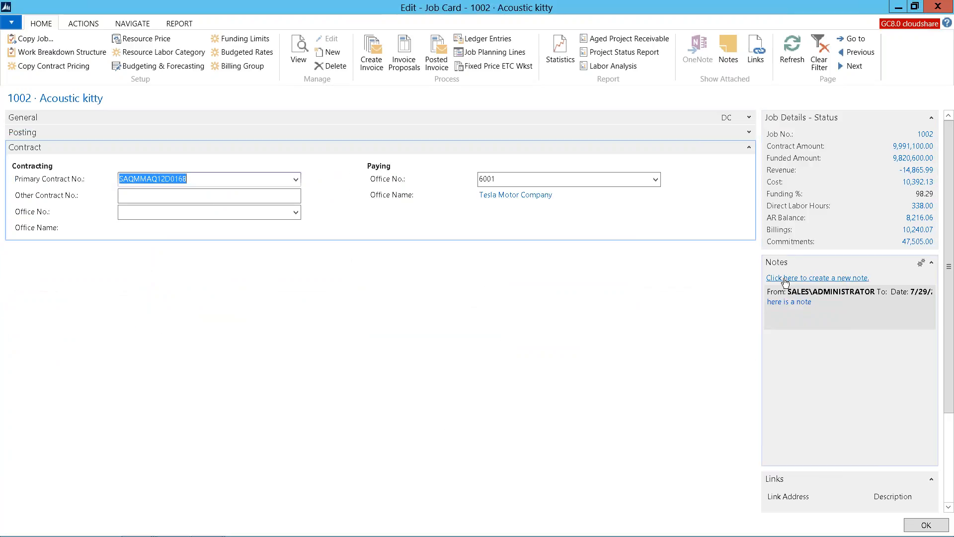
Add the note "this is place notes ca be taken" to the job with Notify enabled and save it.
left_click(784, 280)
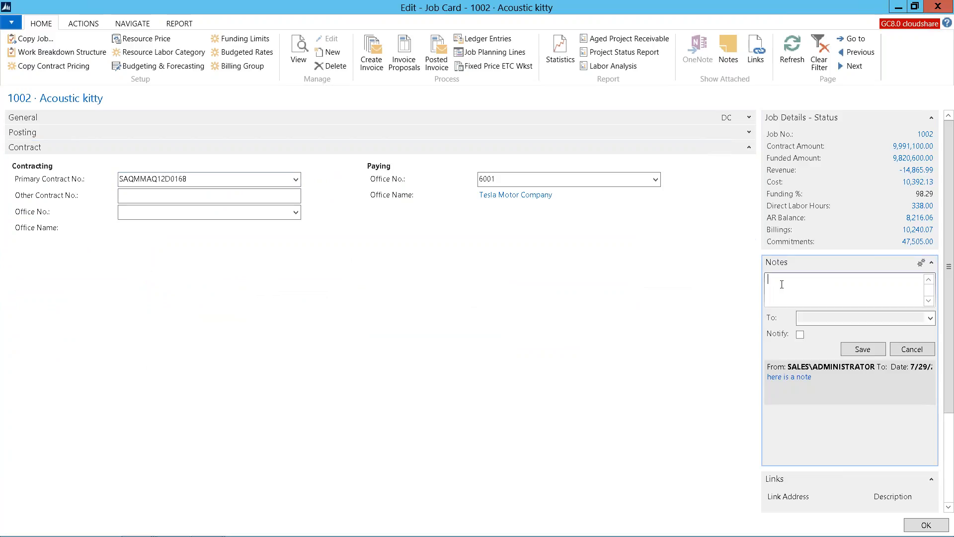
type("this is place notes ca be taken")
left_click(799, 334)
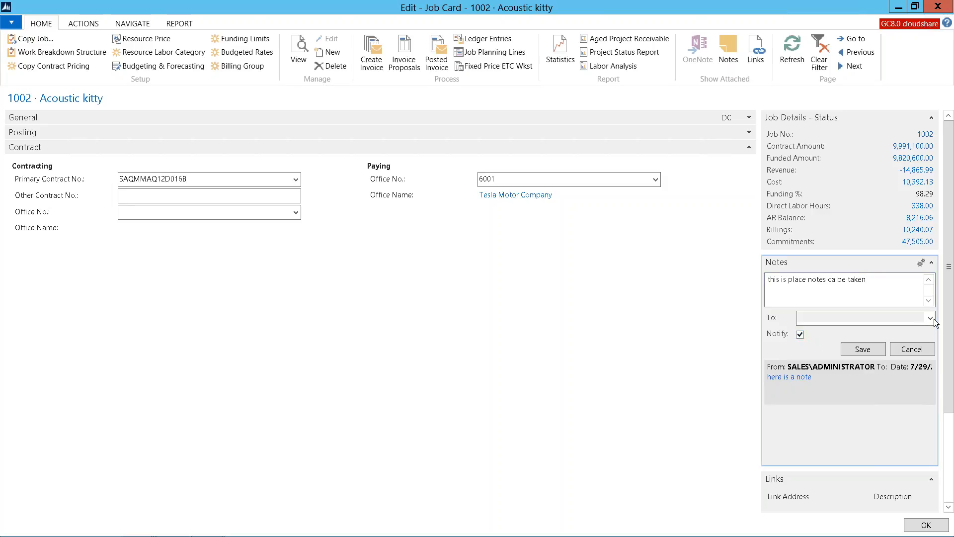
left_click(866, 349)
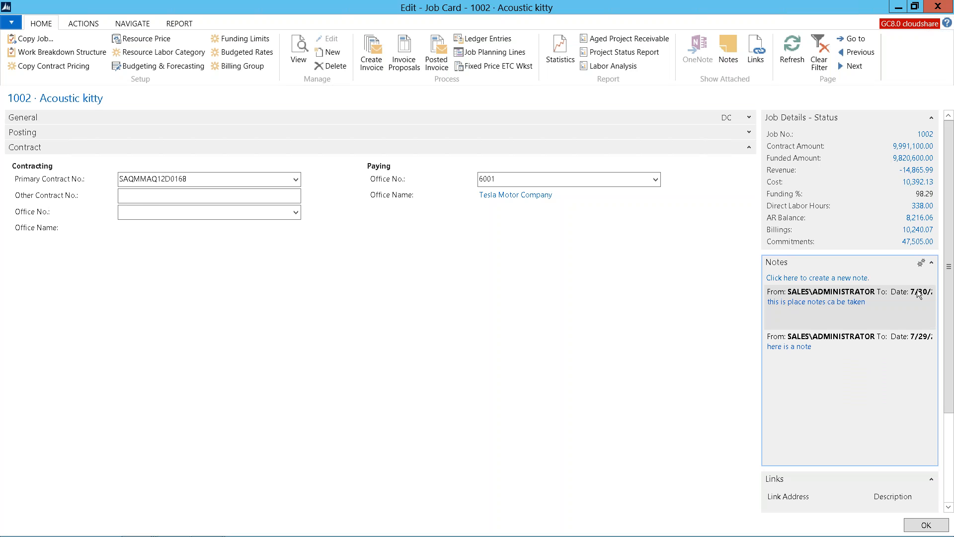
Restore the job card and account schedule windows from full screen, and move and enlarge the job card beside the desktop files.
left_click(915, 7)
left_click(897, 8)
left_click(908, 9)
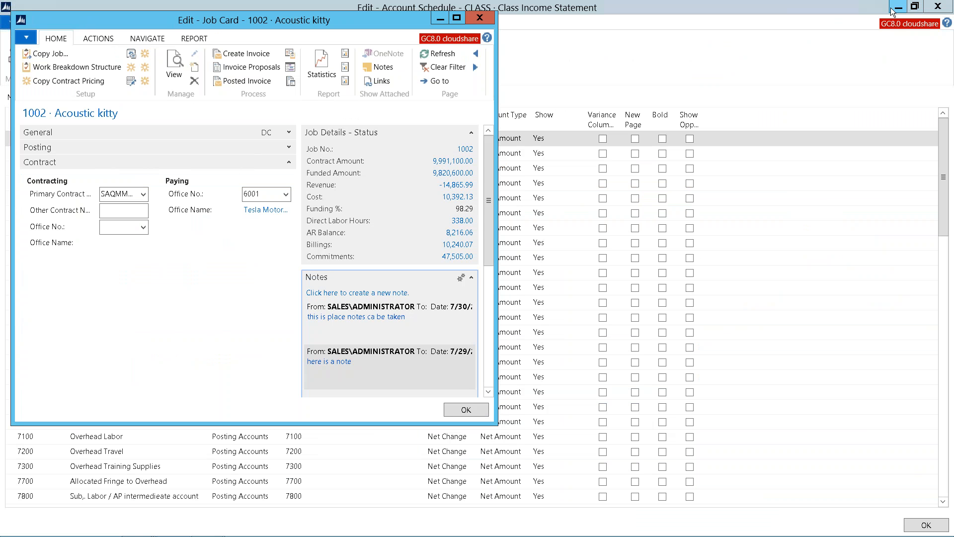
left_click(914, 6)
left_click_drag(395, 17, 697, 33)
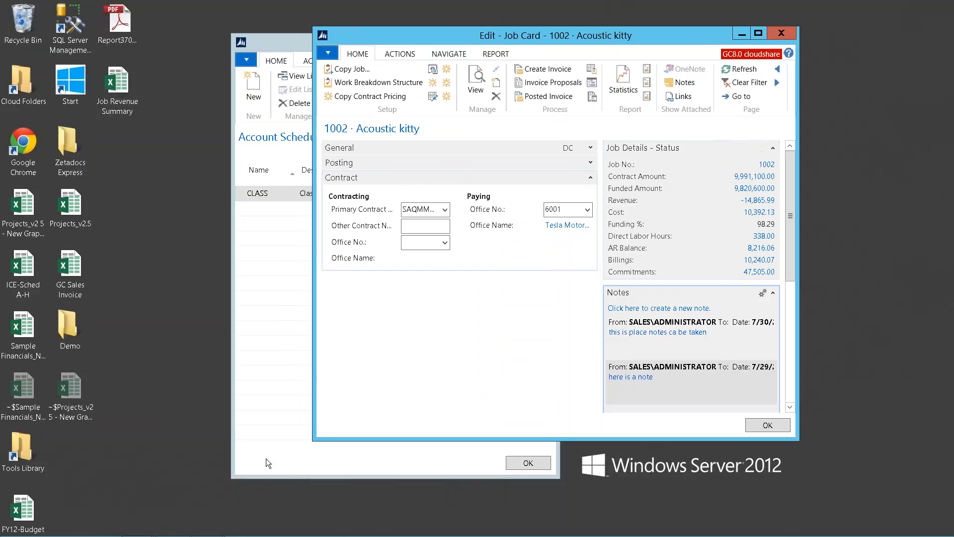
left_click_drag(313, 440, 188, 237)
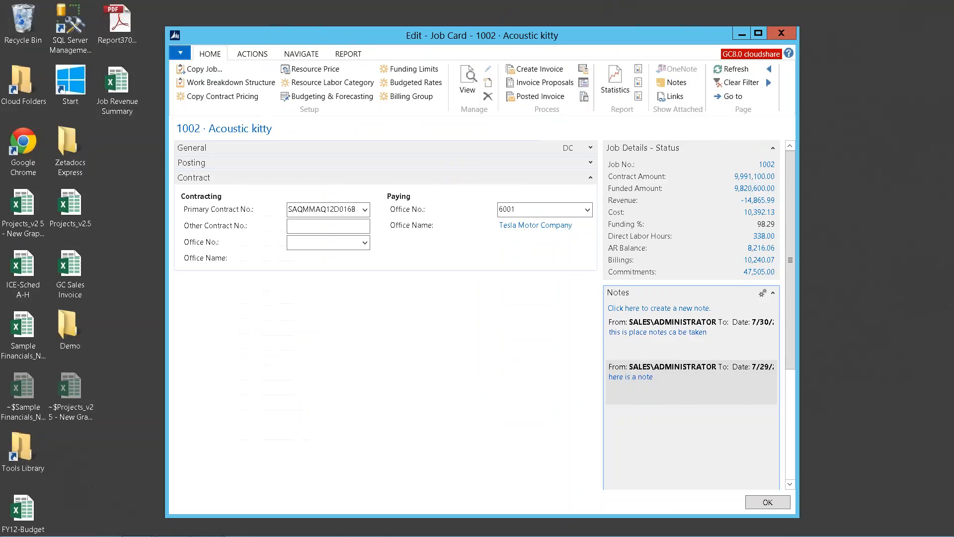
Open the job's links, view the entry form for a new link, cancel it and close the links window.
left_click_drag(365, 40, 406, 37)
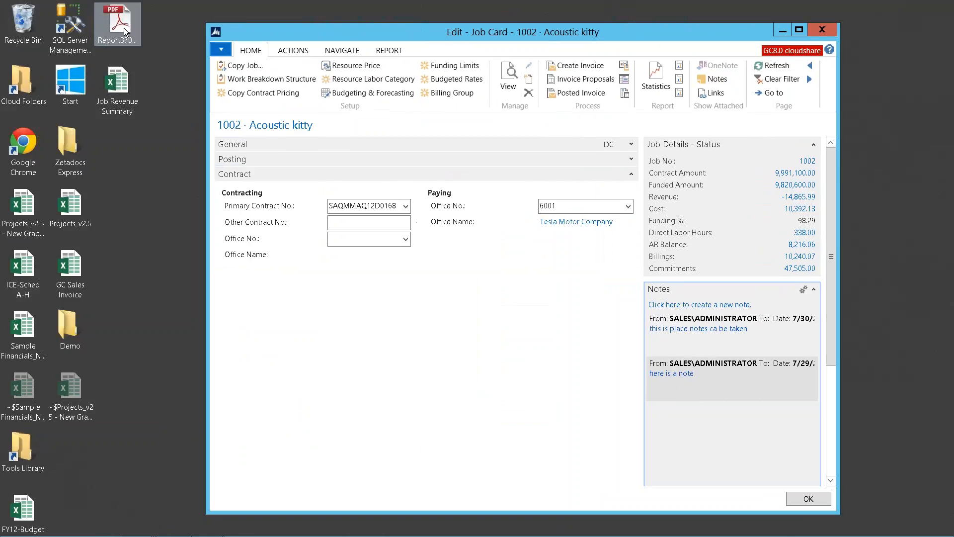
mouse_move(125, 31)
left_mouse_down()
mouse_move(180, 31)
mouse_move(561, 125)
mouse_move(706, 181)
mouse_move(202, 138)
mouse_move(149, 95)
mouse_move(133, 38)
left_mouse_up()
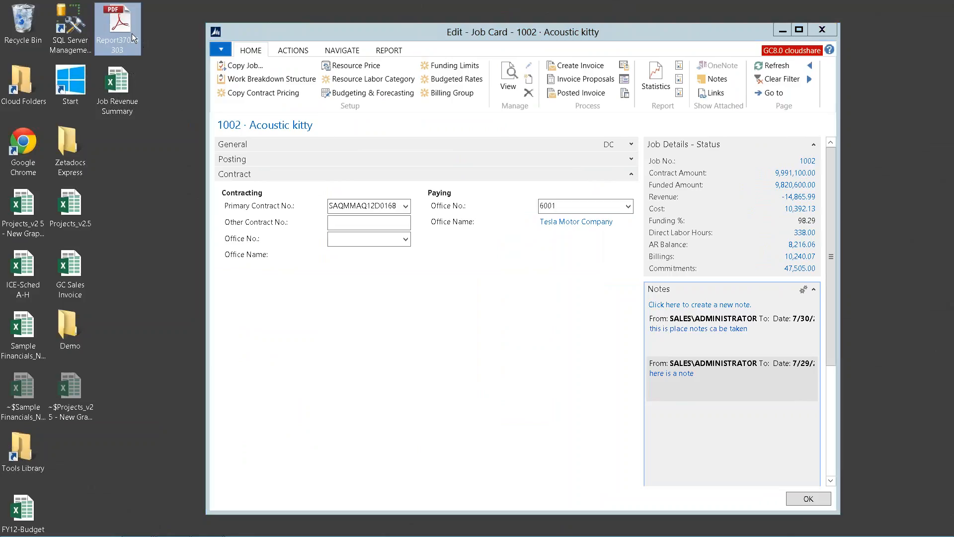
left_click(716, 93)
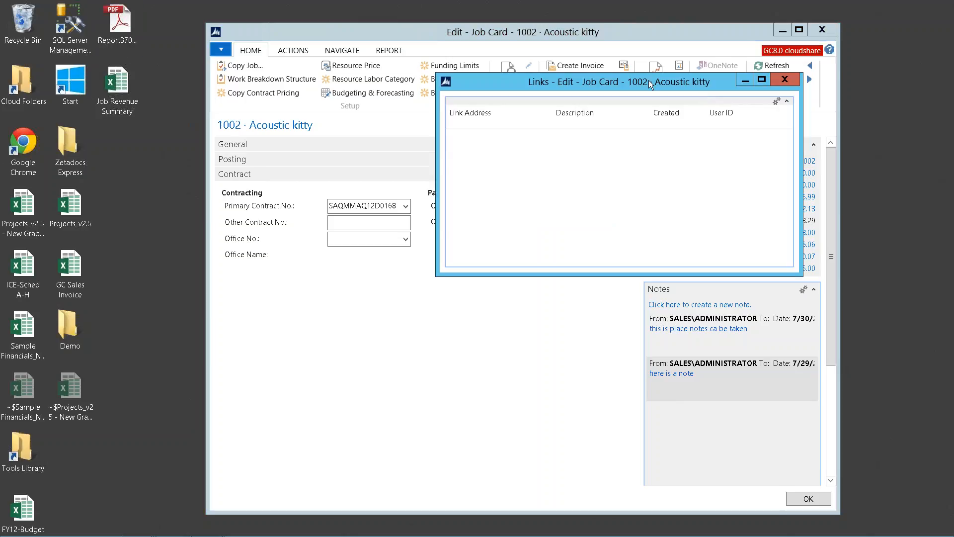
left_click_drag(639, 81, 637, 83)
left_click(771, 105)
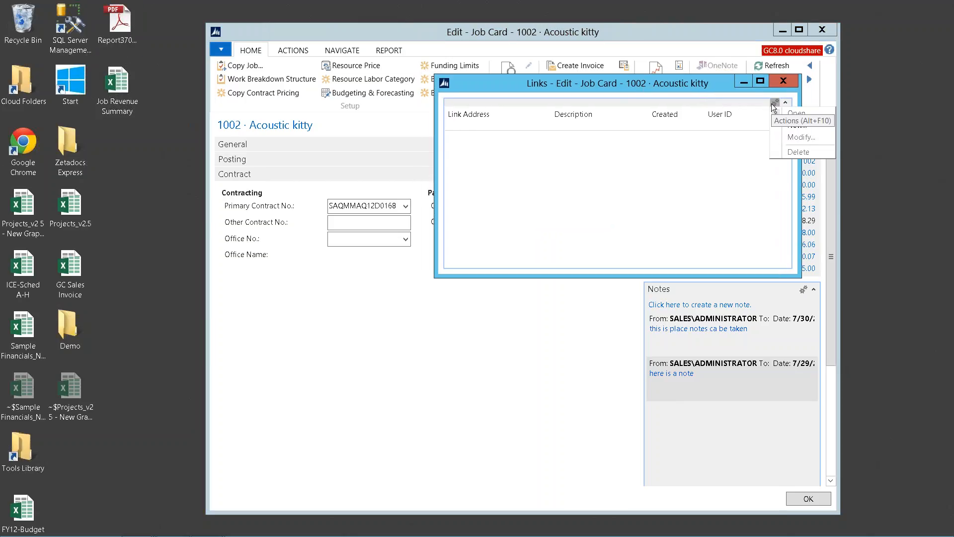
left_click(777, 125)
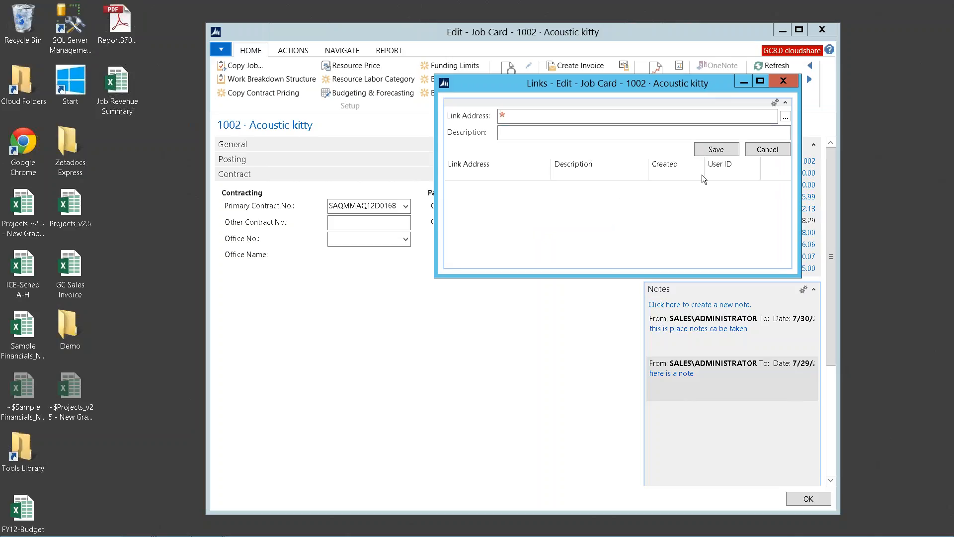
left_click(767, 150)
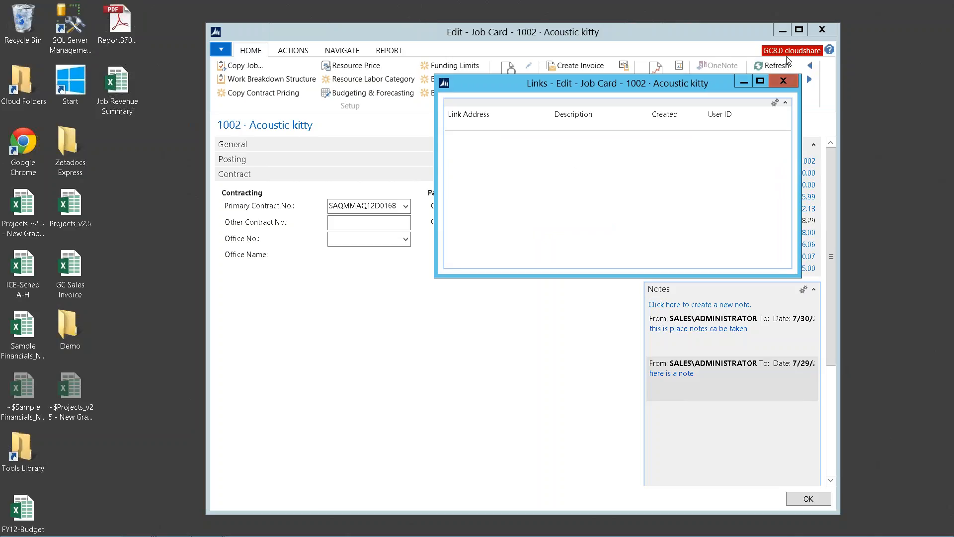
left_click(782, 81)
Maximize the job card and collapse its Notes section to make room for the Links section.
left_click(797, 30)
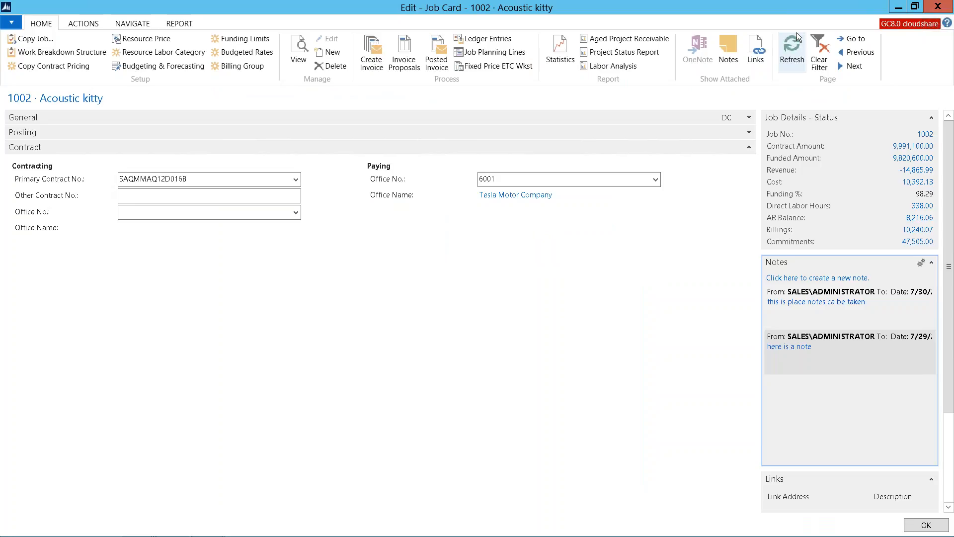
left_click(932, 263)
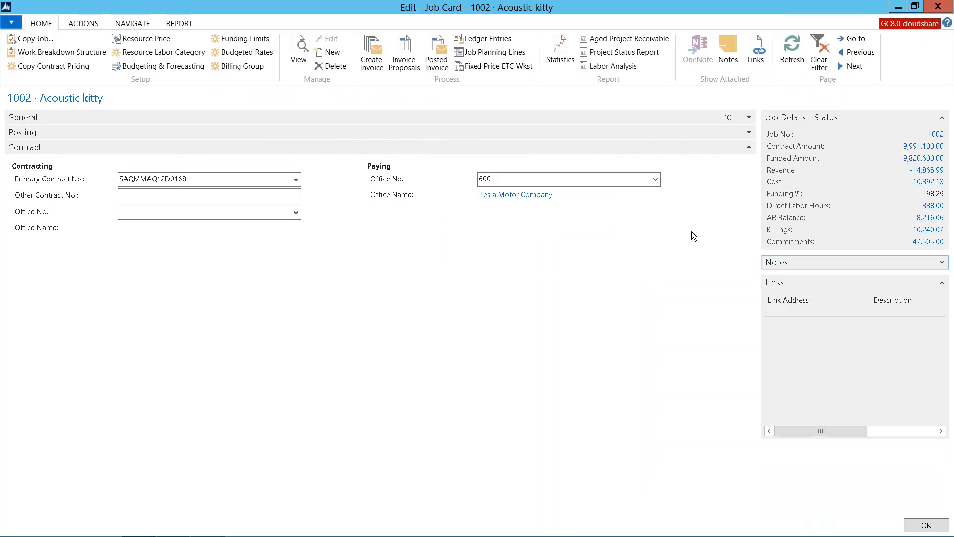
Open the work breakdown structure, expand task 001, and review the Blue Team membership detail of the Requirements task.
left_click(67, 51)
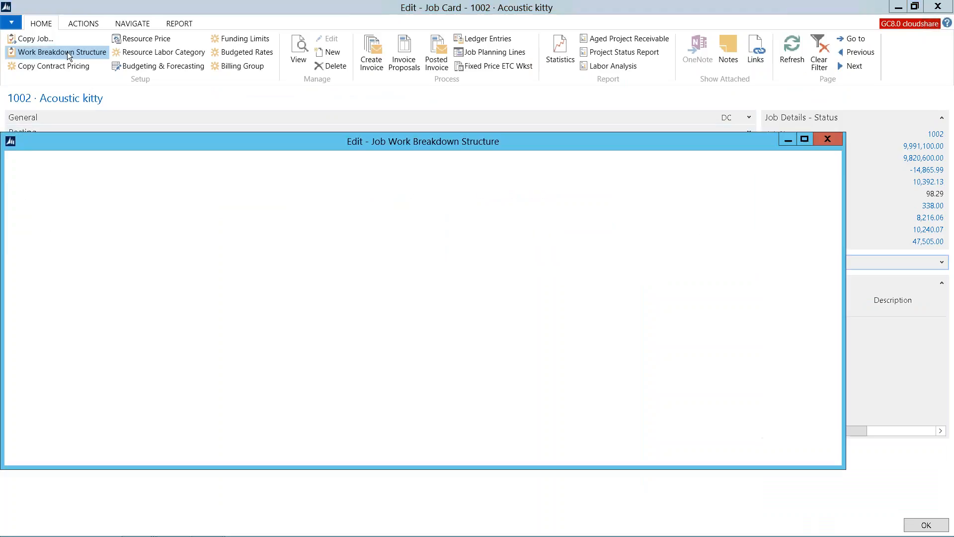
left_click_drag(219, 148, 254, 148)
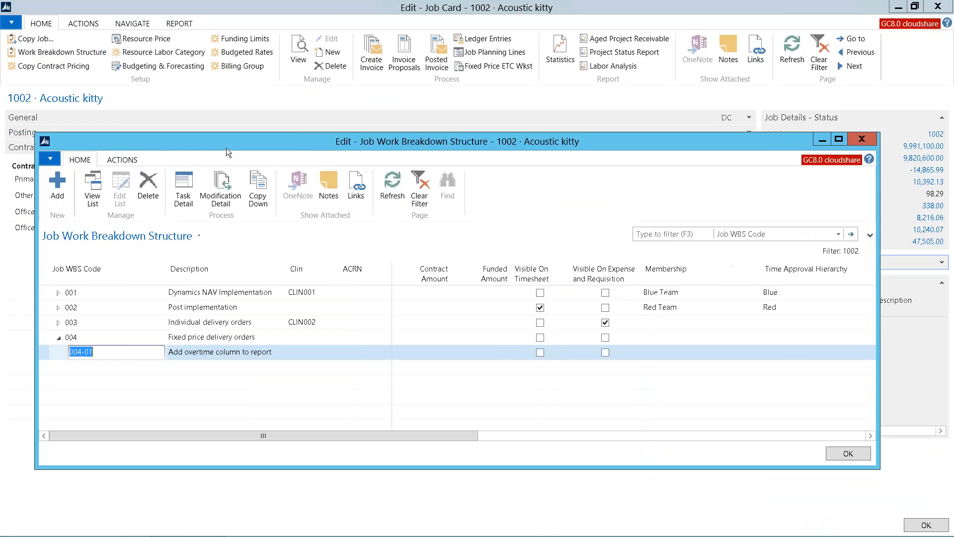
left_click(57, 294)
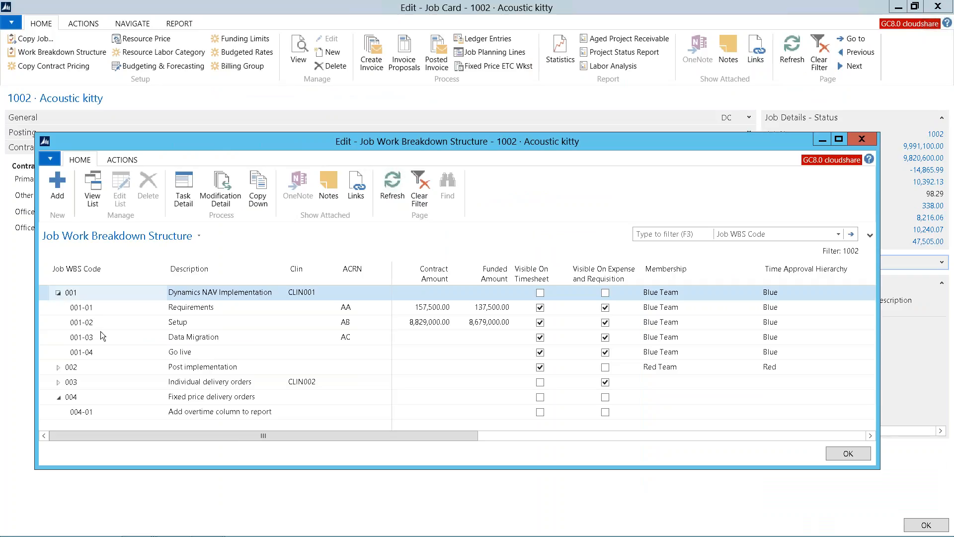
left_click(67, 309)
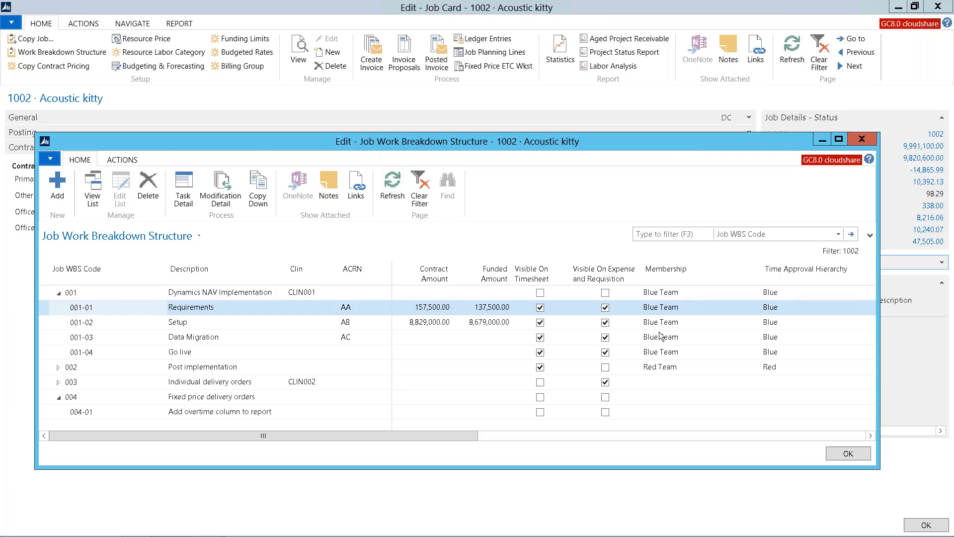
left_click(731, 308)
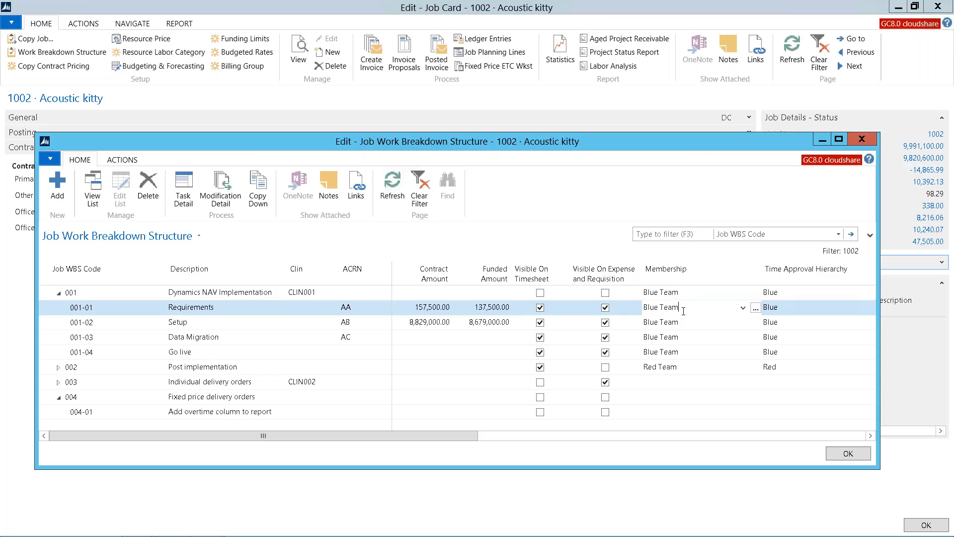
left_click(755, 308)
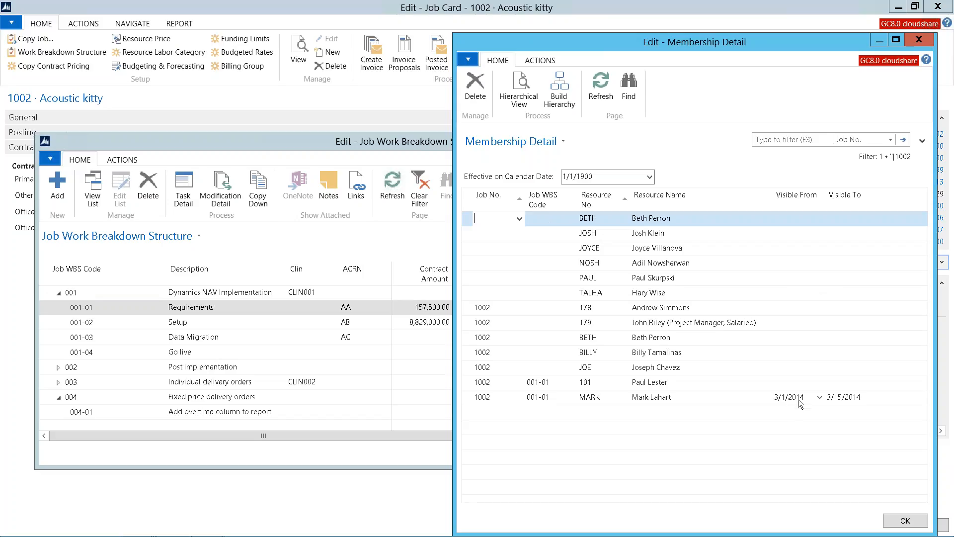
left_click(915, 39)
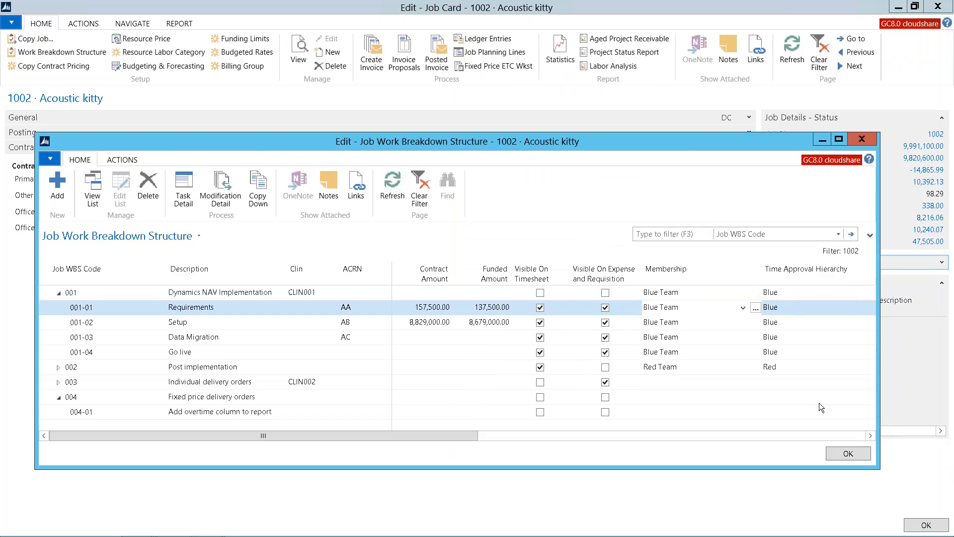
Review the Requirements task's time approval hierarchy detail and its expense approval hierarchy, and close the work breakdown structure.
left_click(870, 435)
left_click(869, 435)
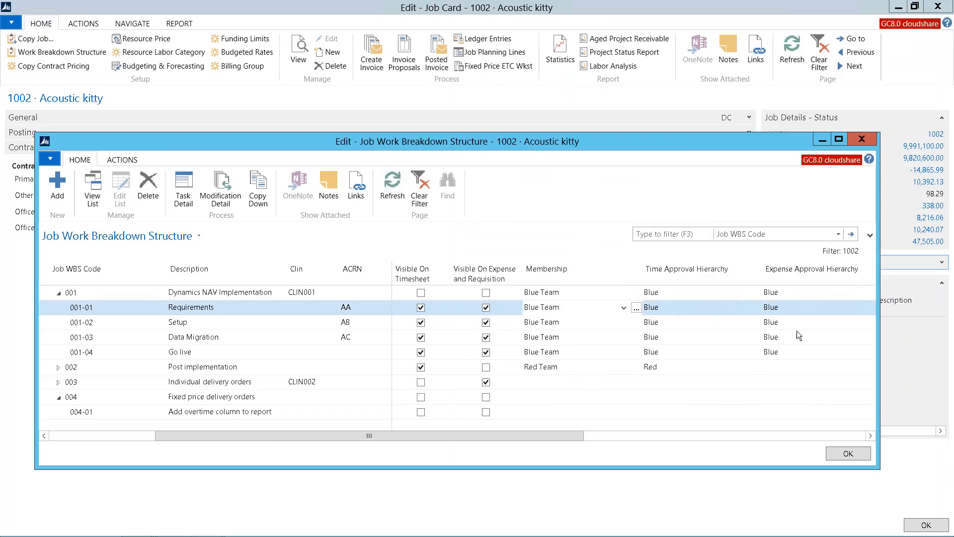
left_click(754, 308)
left_click(755, 308)
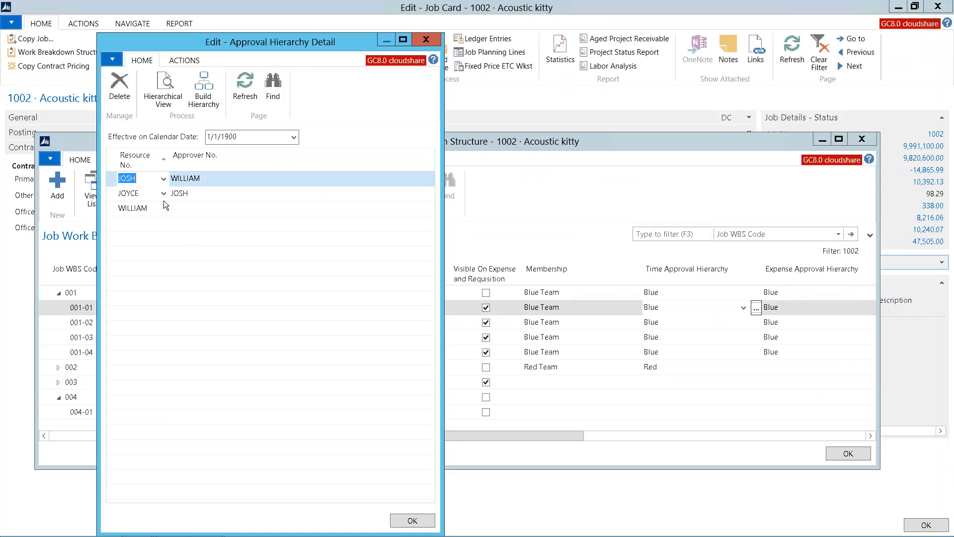
left_click(428, 39)
left_click(767, 309)
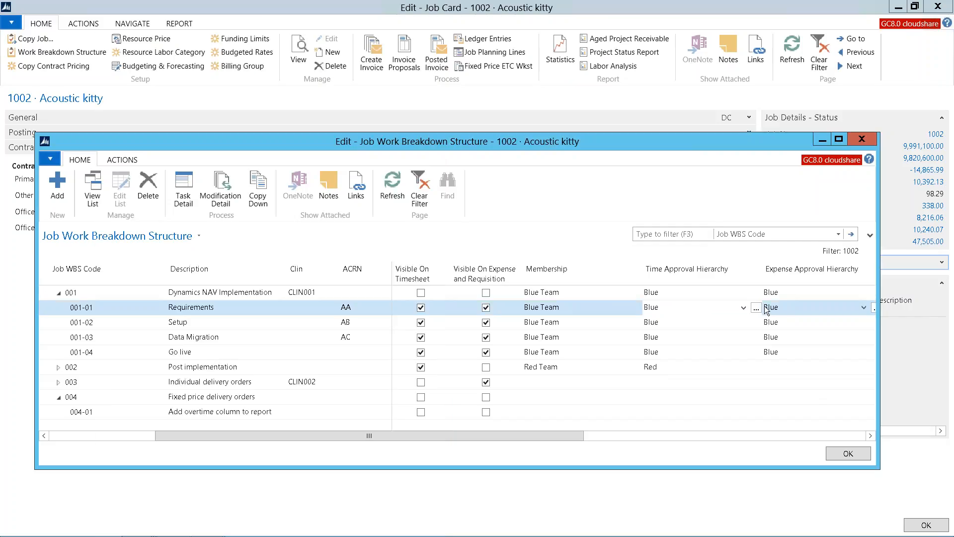
left_click(863, 141)
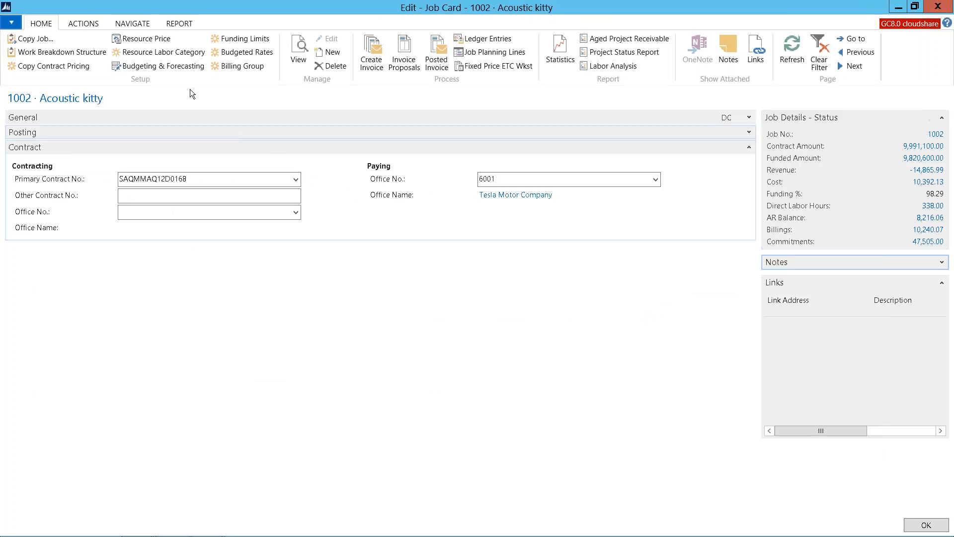
Open the job's budgeting and forecasting and review the labor, materials, travel, burden and fee lines of the budget matrix.
left_click(160, 67)
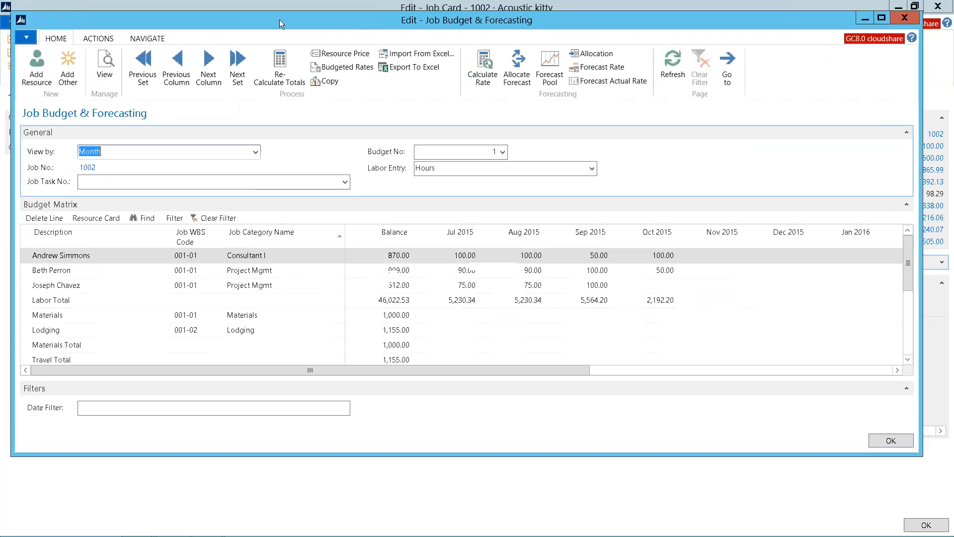
left_click_drag(279, 18, 276, 71)
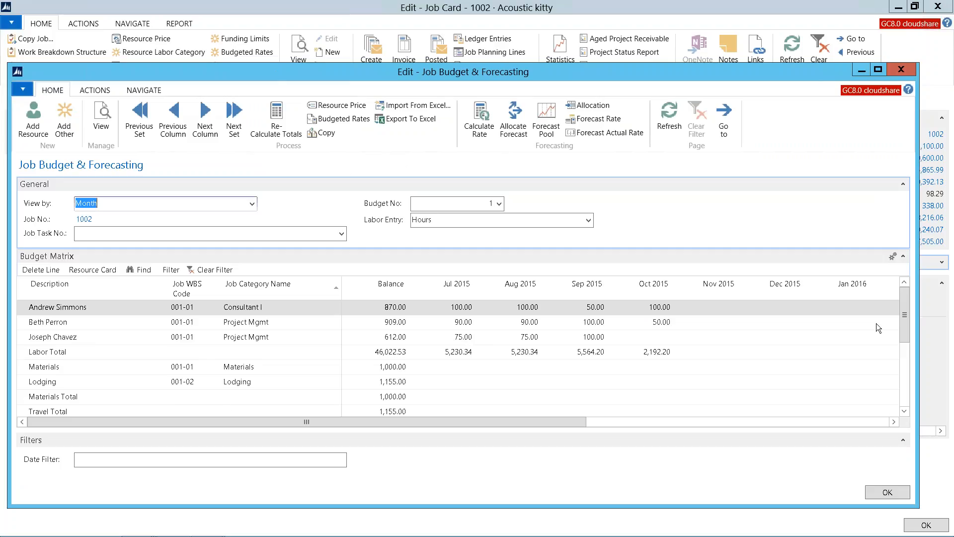
left_click_drag(904, 308, 904, 314)
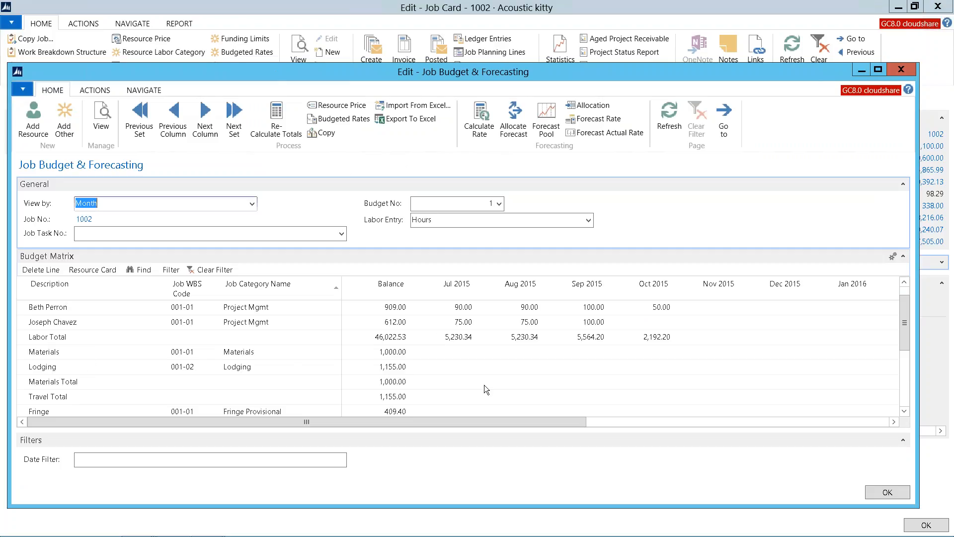
left_click(904, 410)
left_click(904, 410)
left_click(904, 410)
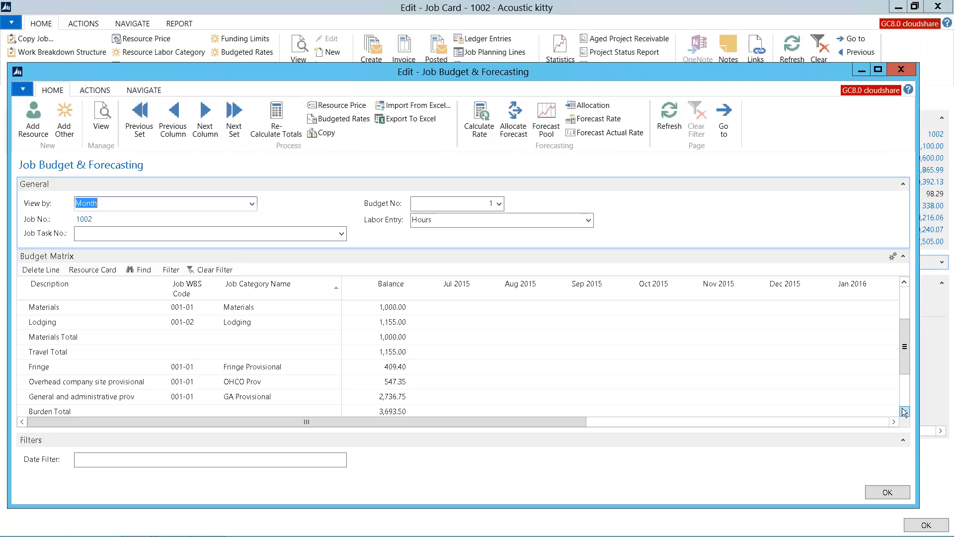
scroll(901, 407, "down", 4)
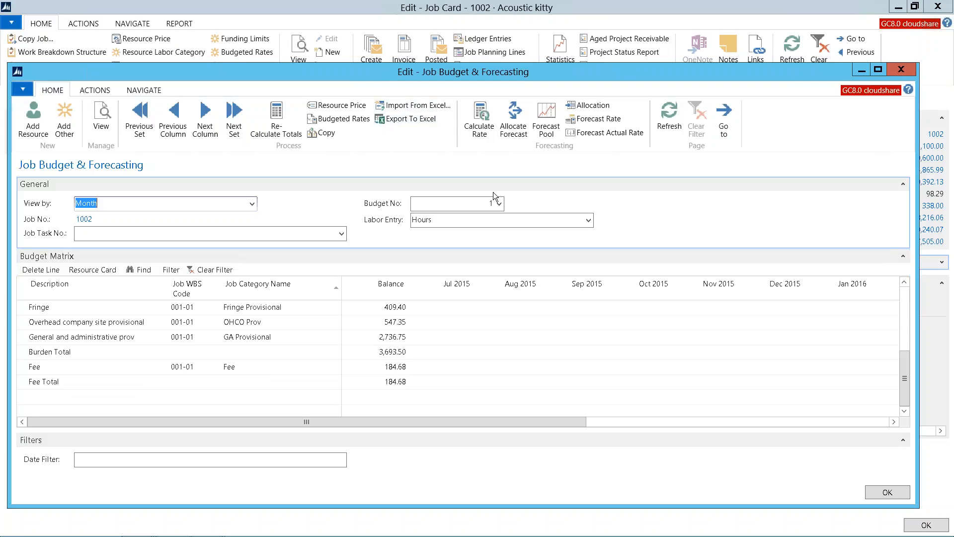
Check which budget numbers are available, view the budget matrix in full screen, and close the job budget.
left_click(499, 203)
left_click(499, 203)
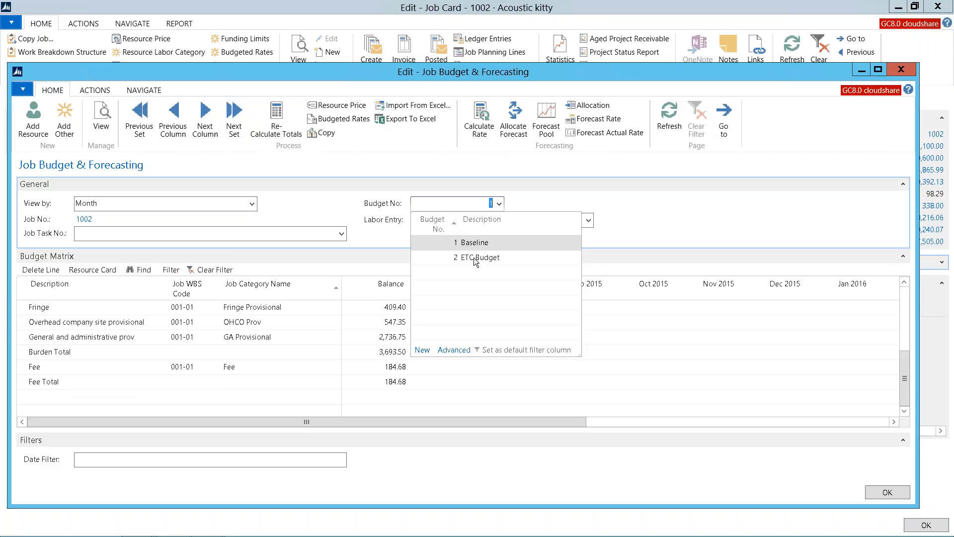
left_click(603, 195)
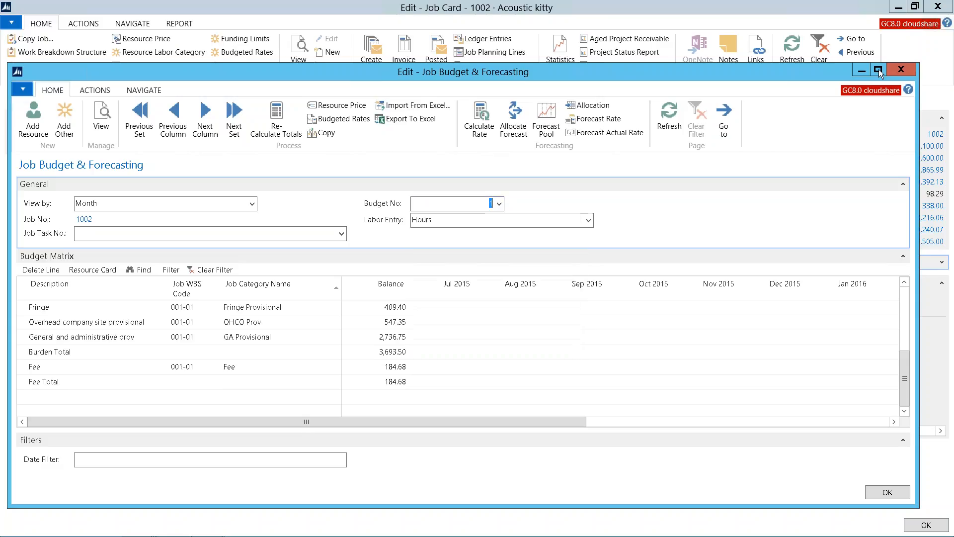
left_click(877, 69)
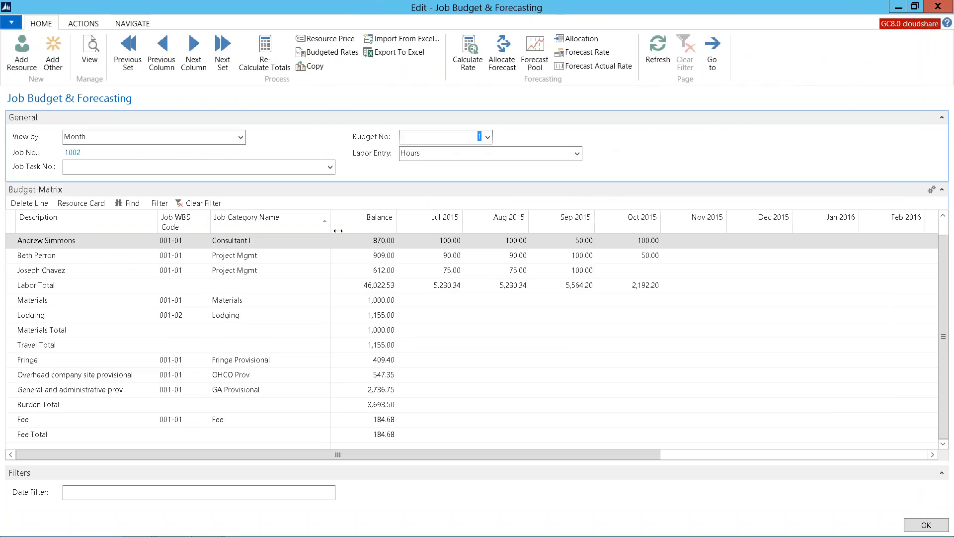
key("Escape")
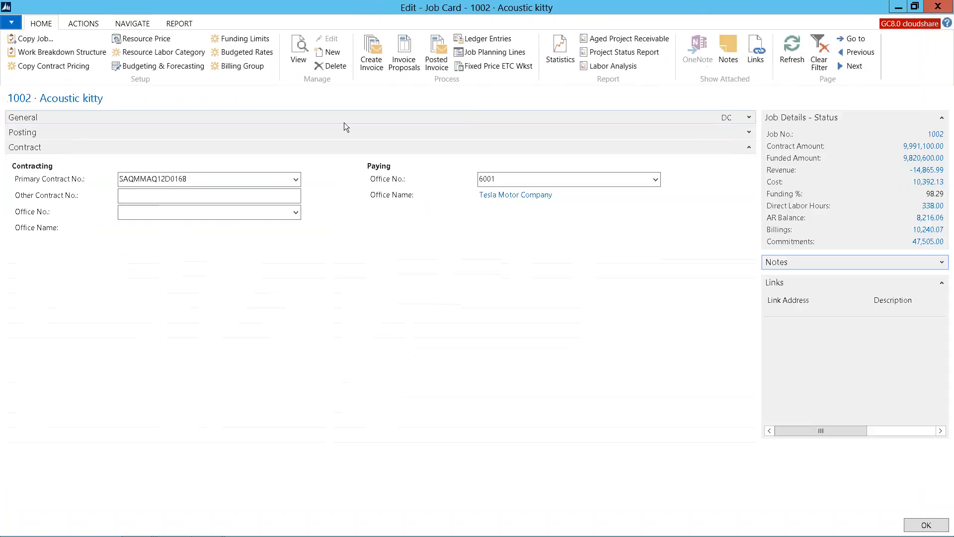
Review the job's funding limits by WBS code and category, and close the list.
left_click(224, 47)
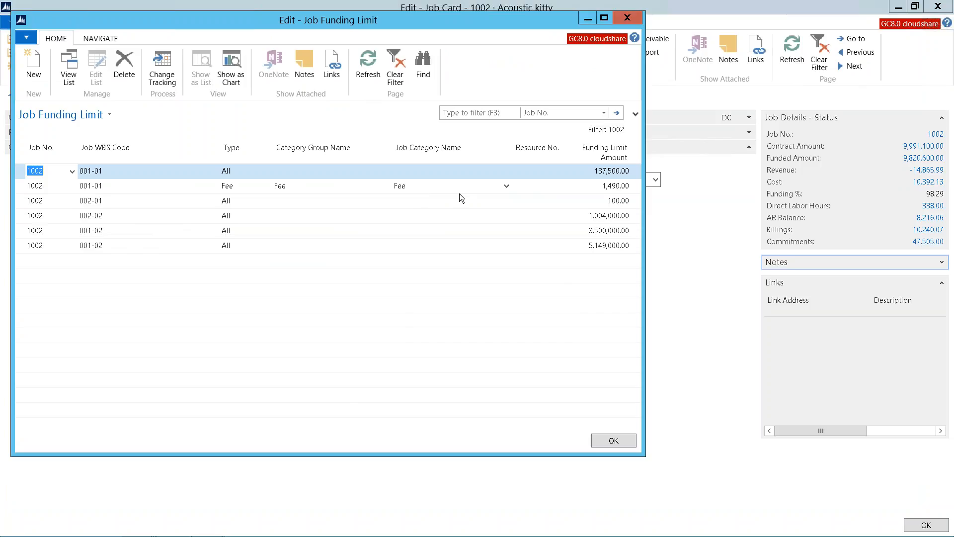
left_click(627, 16)
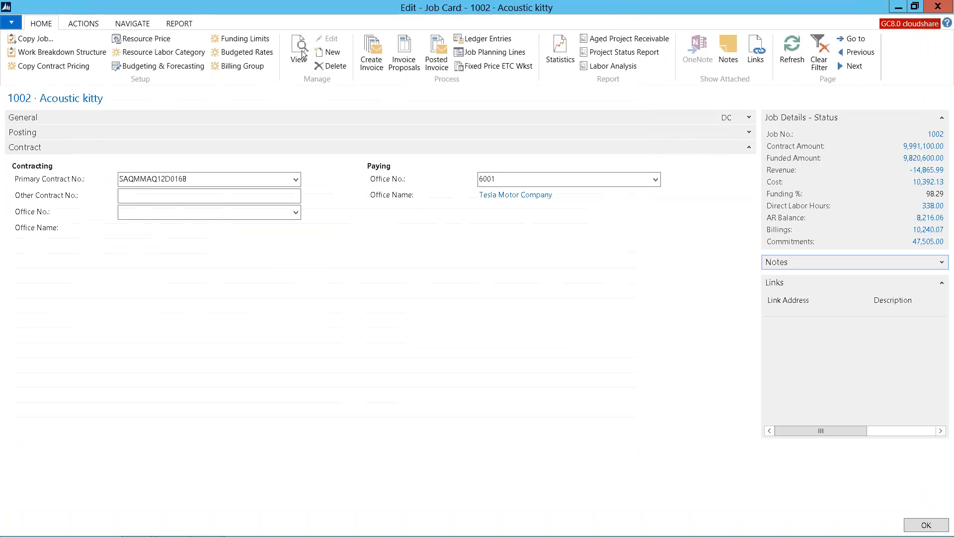
Open the job's alerts and check the WBS code choices for the alert comparing spent with funded amount.
left_click(83, 25)
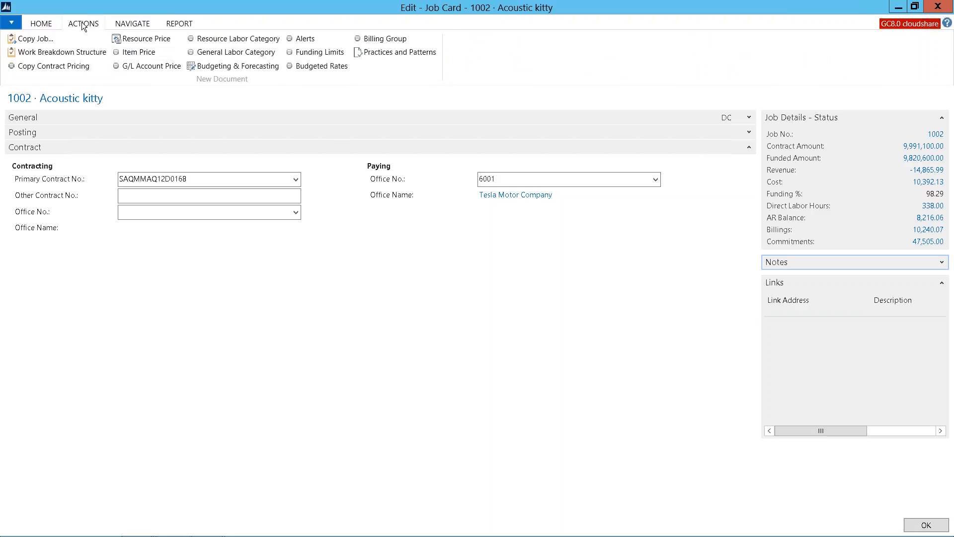
left_click(305, 38)
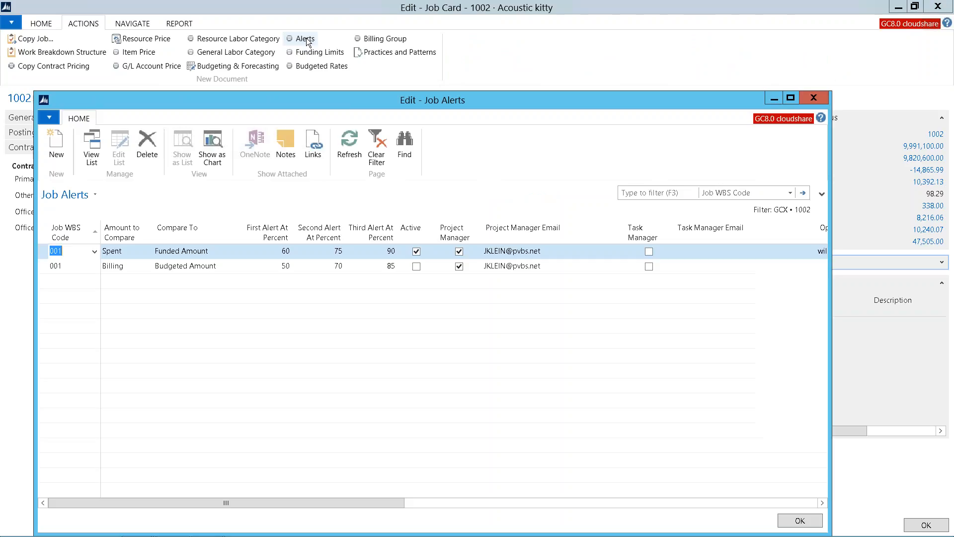
left_click_drag(406, 102, 397, 68)
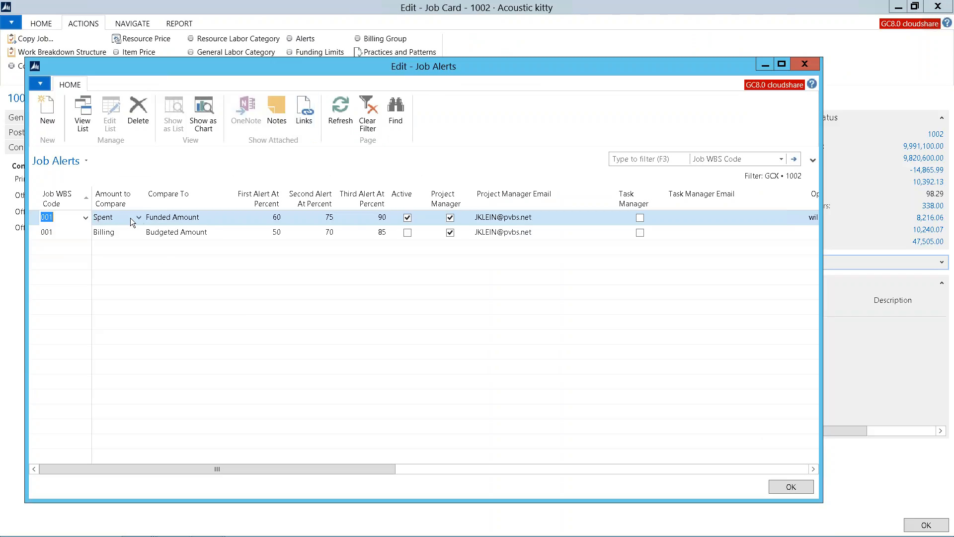
left_click(86, 219)
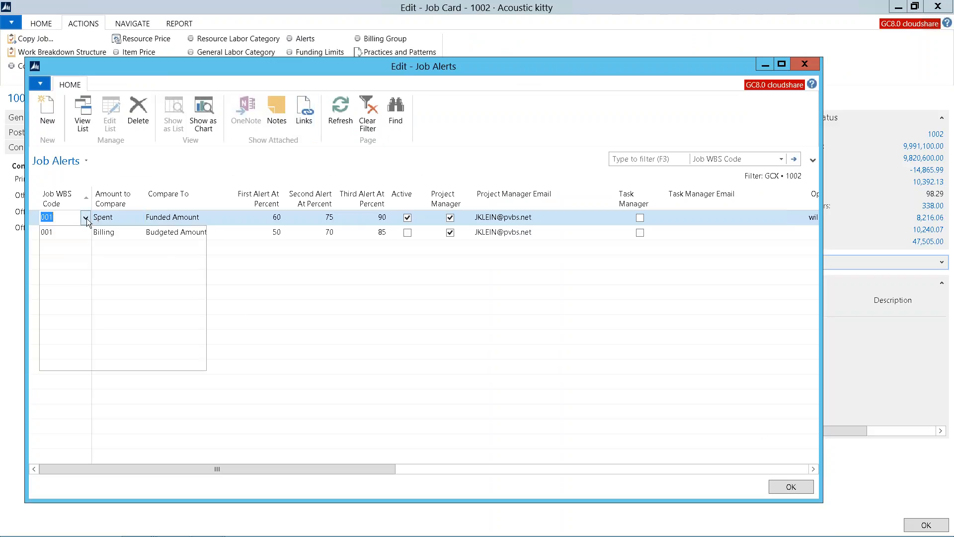
left_click(86, 218)
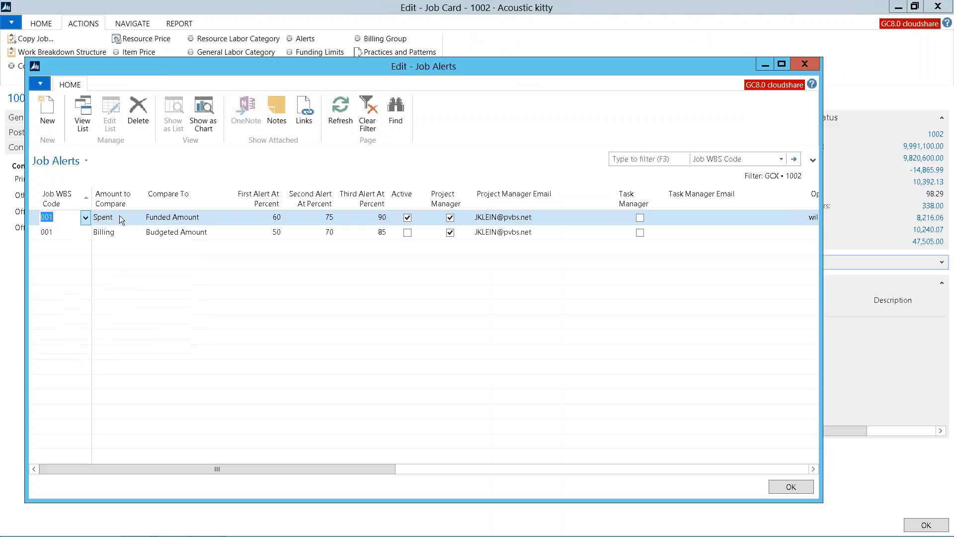
Check the Amount to Compare and Compare To options available for the first job alert.
left_click(139, 218)
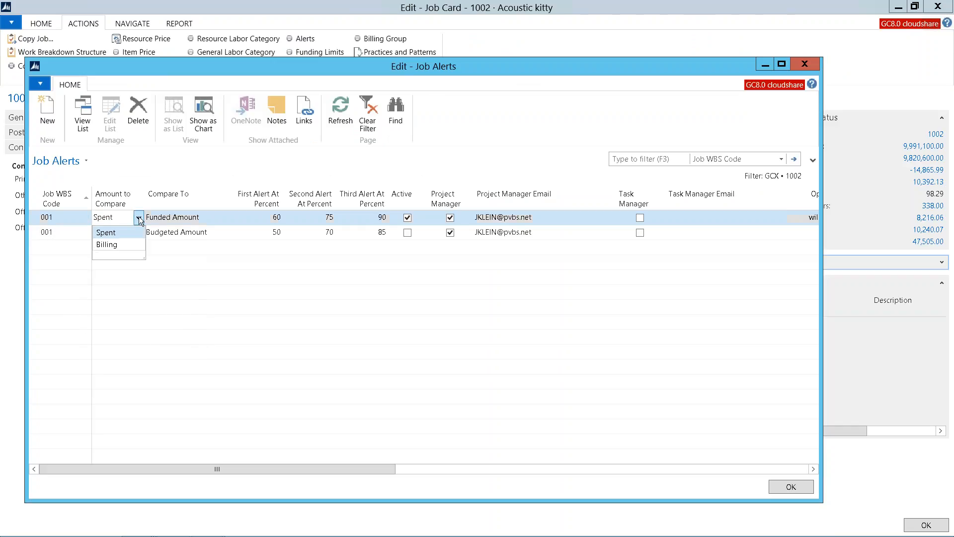
left_click(139, 219)
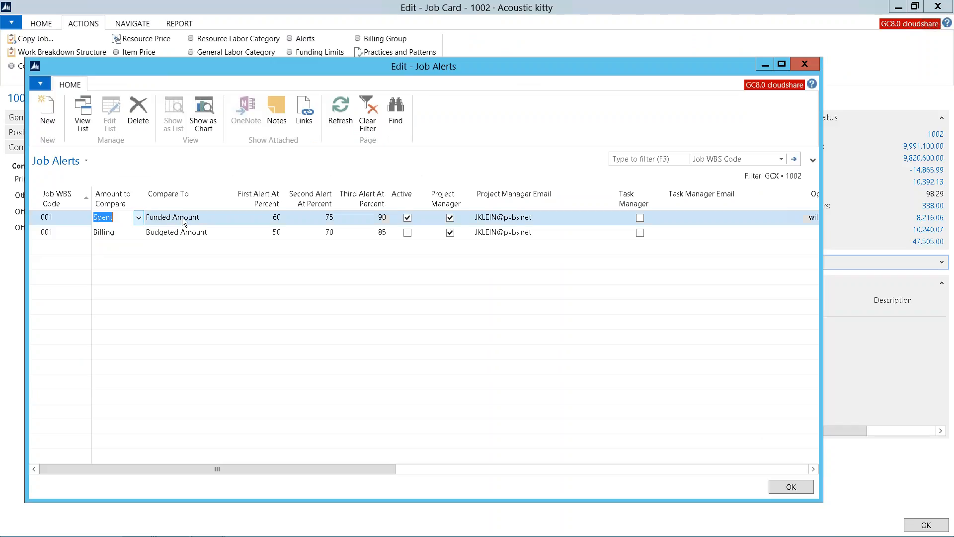
left_click(223, 217)
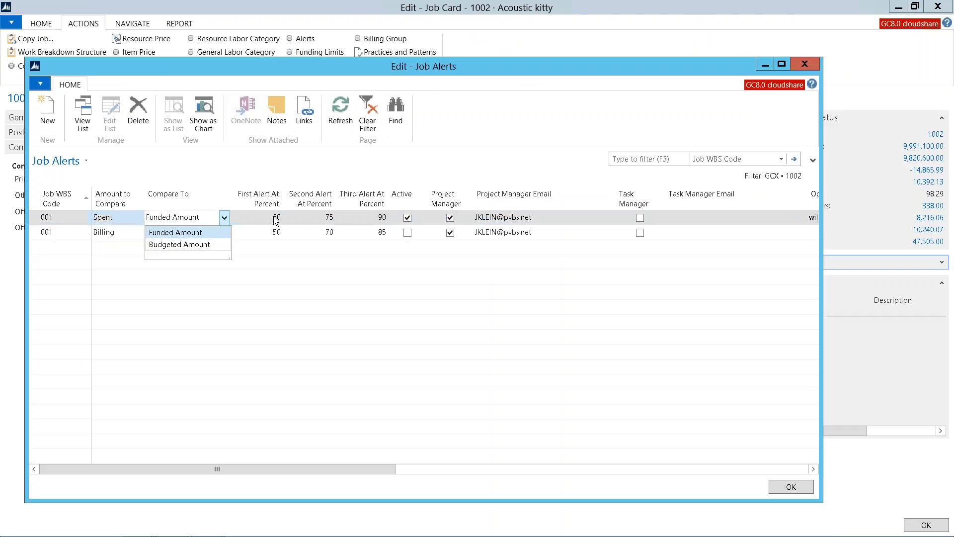
left_click(225, 218)
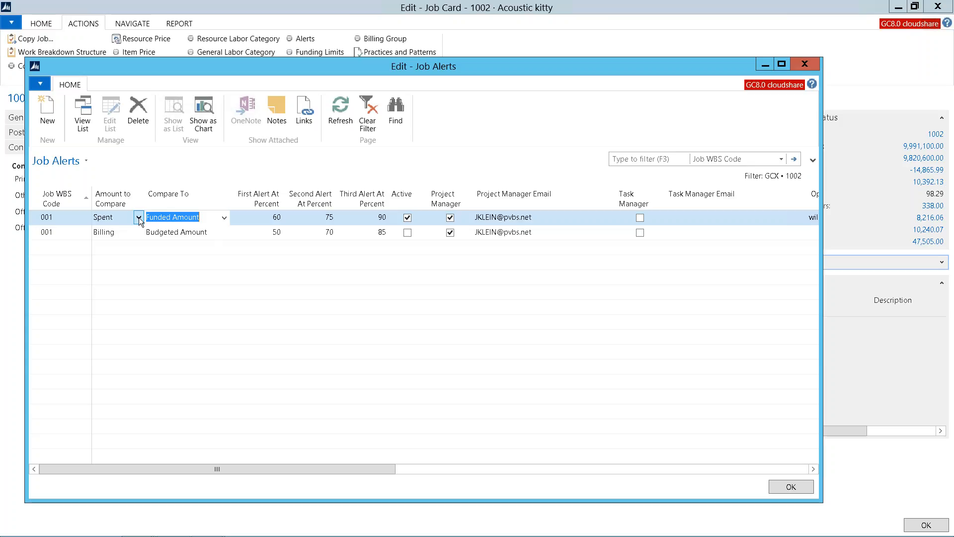
left_click(138, 219)
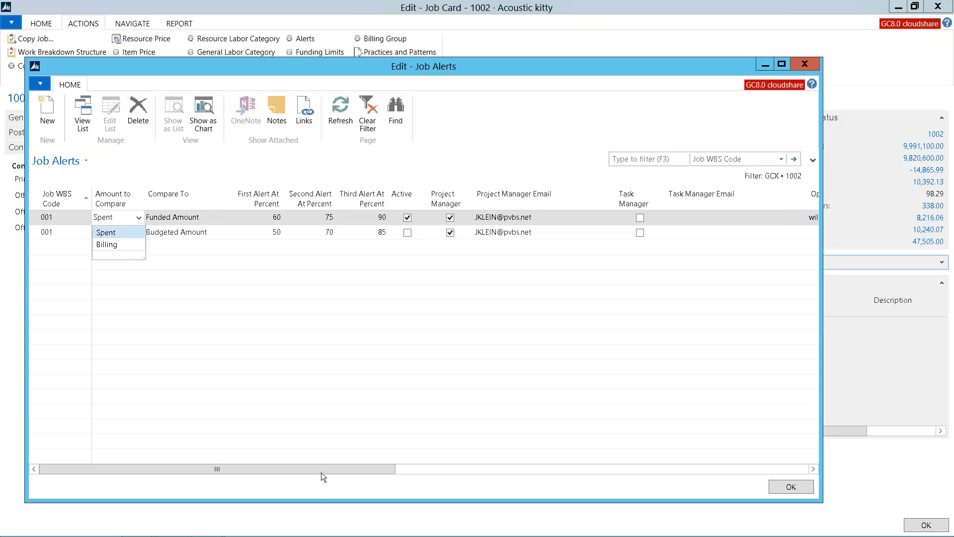
key("Escape")
Review the optional recipient, CC email, subject and body columns of the job alerts, and close the alerts.
left_click(511, 470)
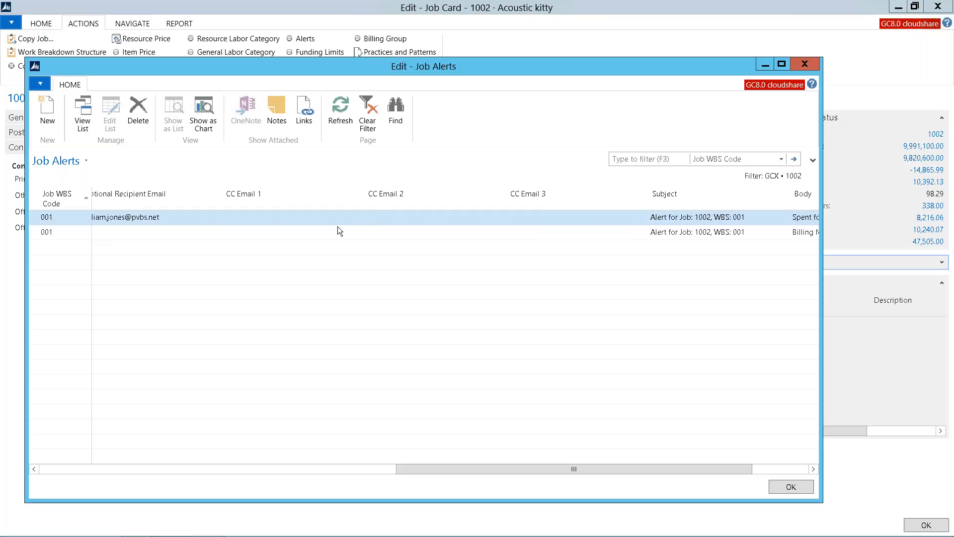
left_click_drag(418, 470, 69, 470)
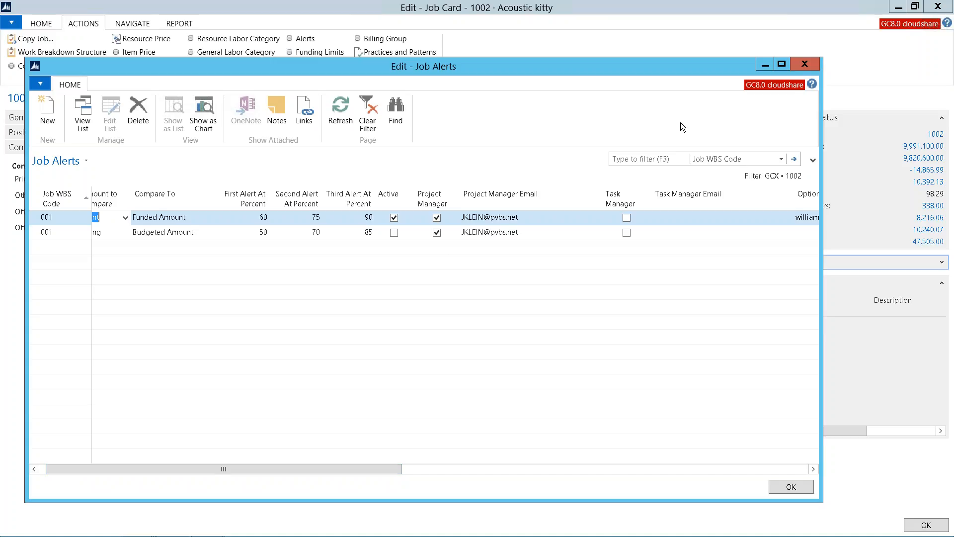
left_click(797, 67)
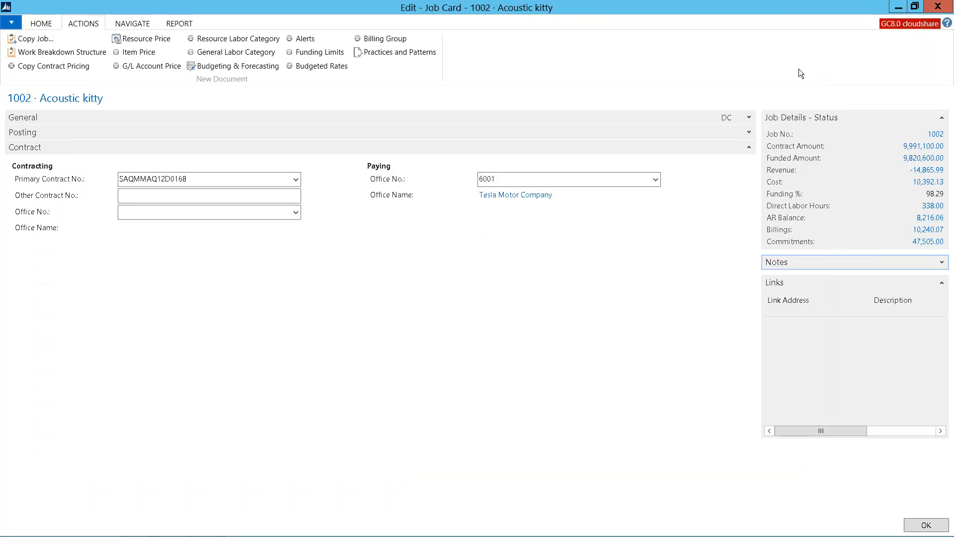
Close the job card, Account Schedule Names and Job Work Breakdown Structure windows, and return to the Role Center.
left_click(936, 7)
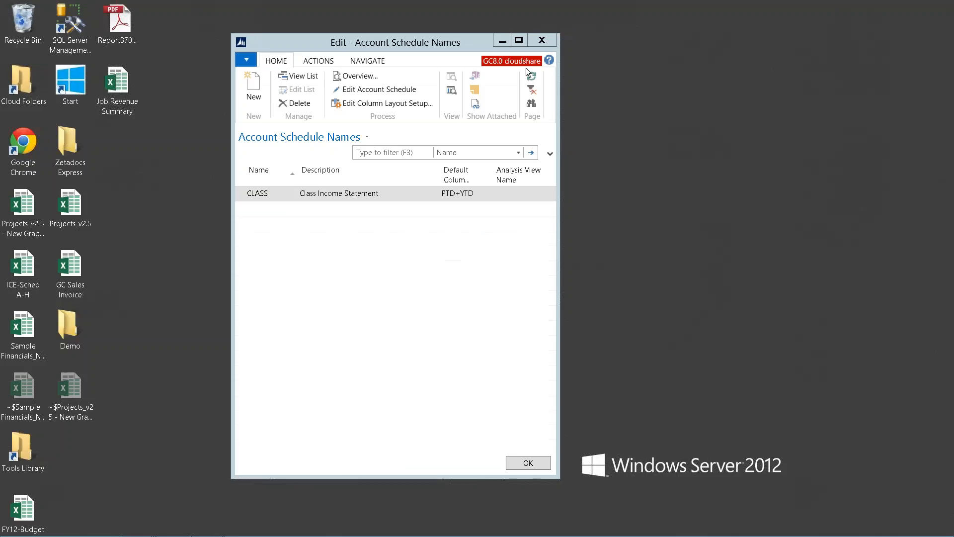
left_click(536, 42)
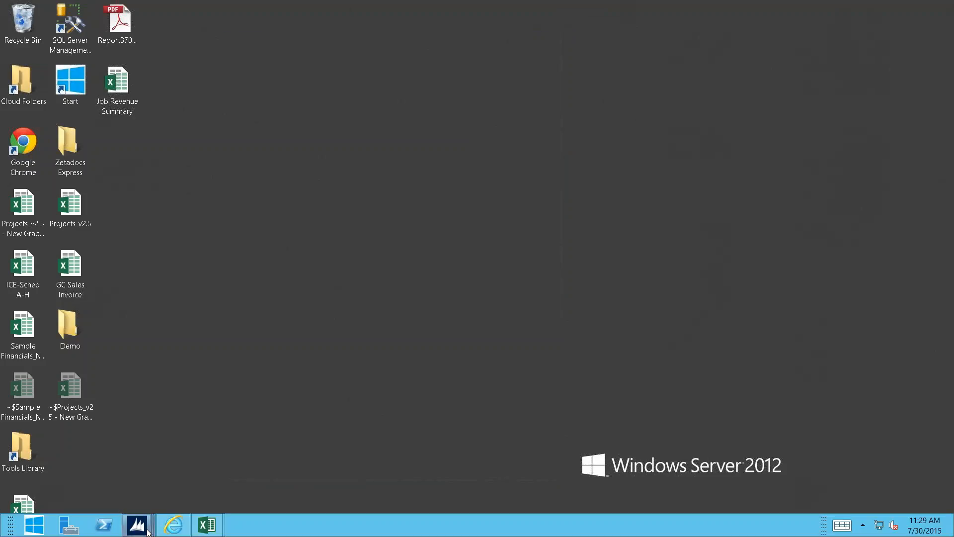
mouse_move(147, 531)
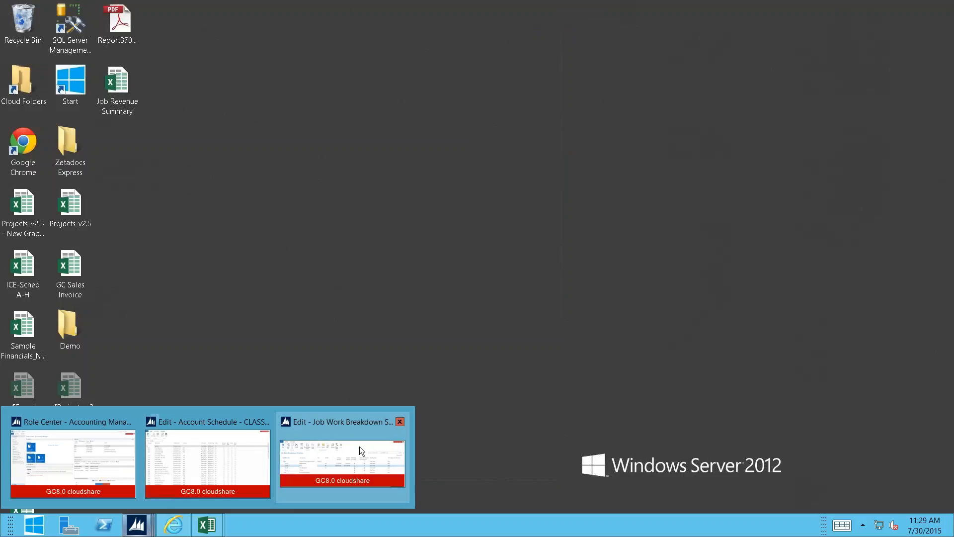
left_click(399, 421)
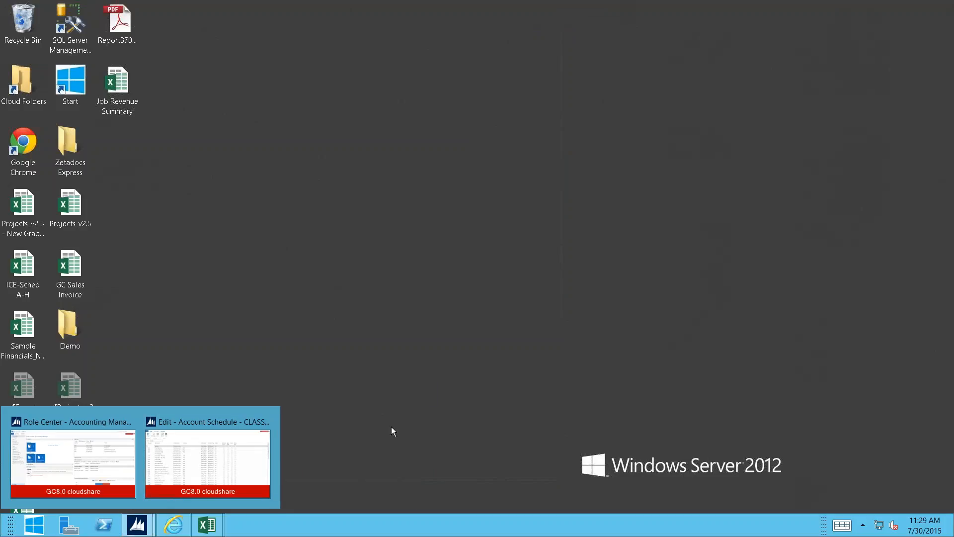
left_click(79, 475)
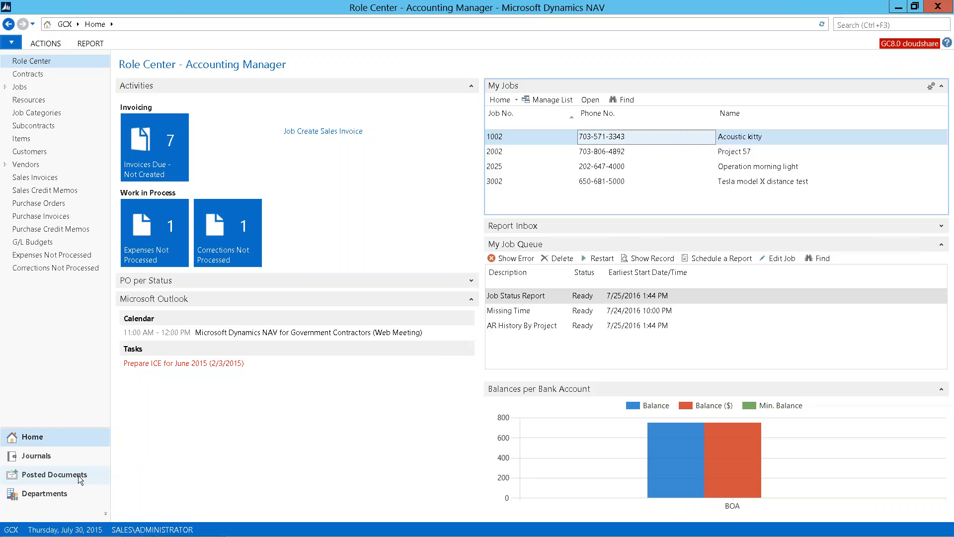
Open the job card for Operation morning light and expand its General details.
double_click(616, 167)
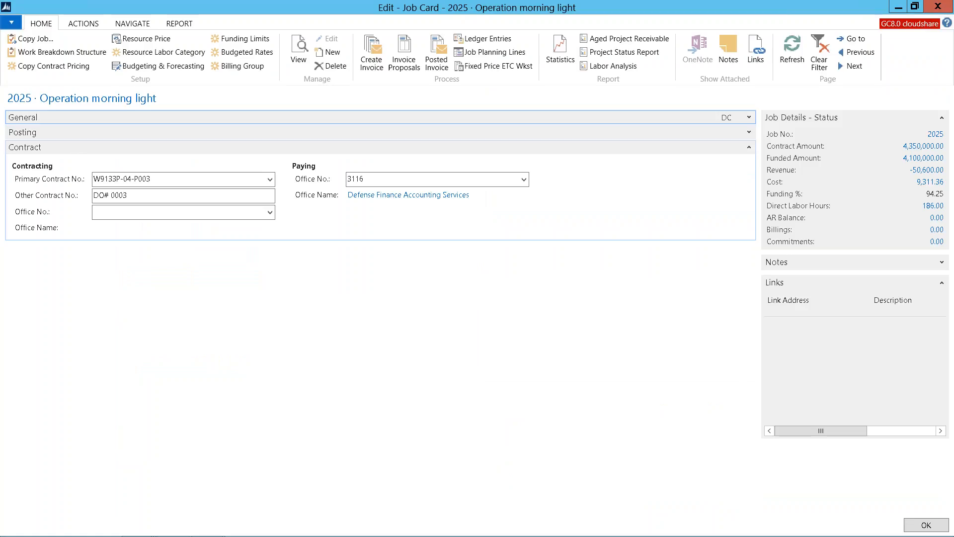
left_click(749, 117)
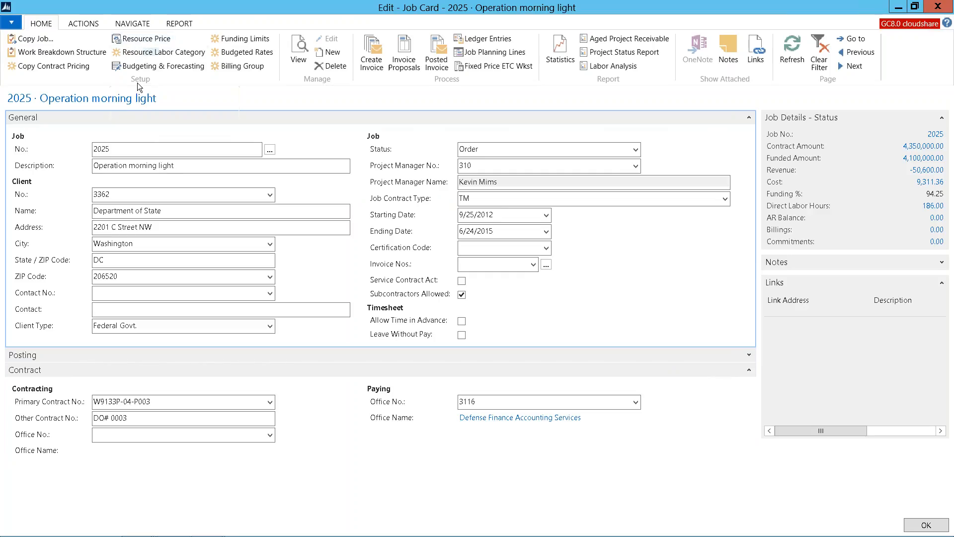
Open the job's resource prices and review the unit prices by labor category and starting date, down to the senior developer rates.
left_click(147, 42)
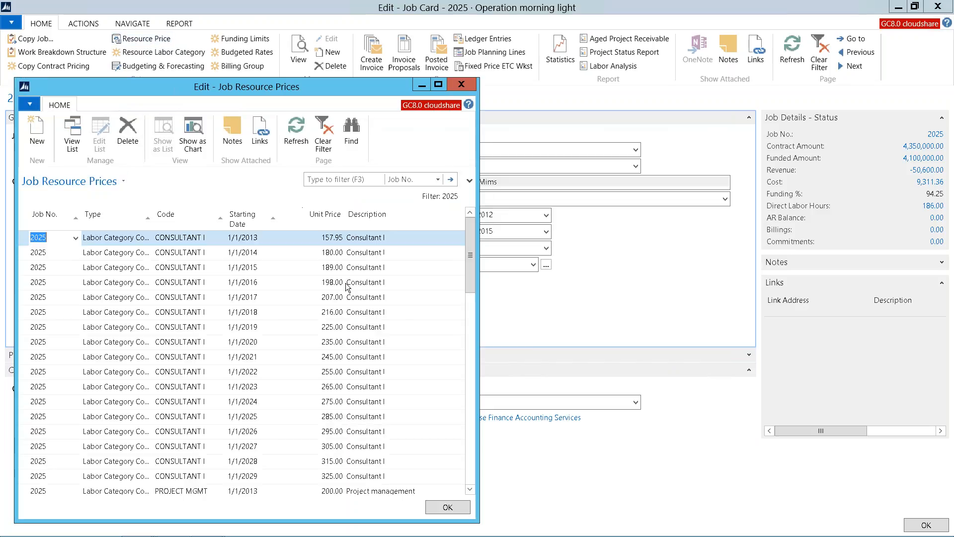
scroll(468, 269, "down", 1)
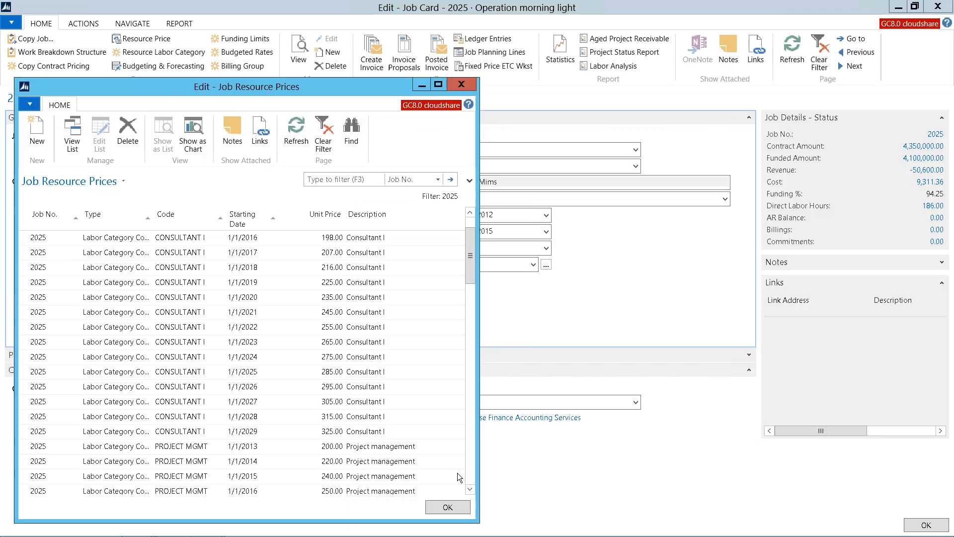
left_click(470, 488)
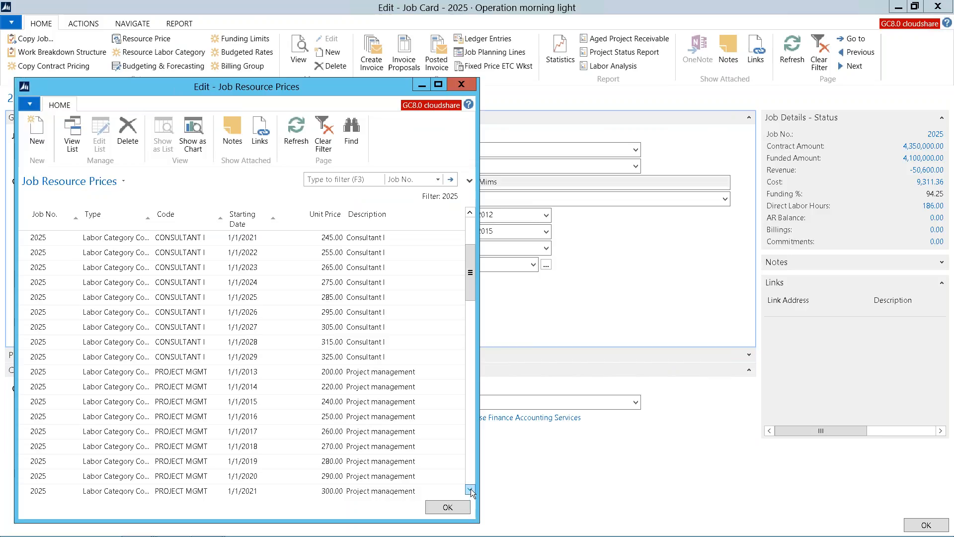
left_click(470, 488)
left_click(470, 488)
left_click(470, 488)
left_click(470, 488)
left_click(470, 488)
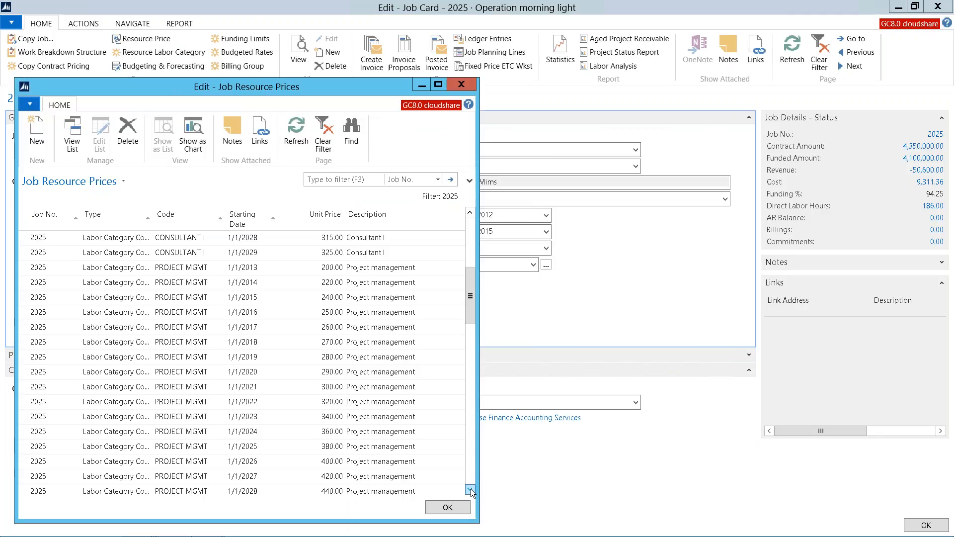
left_click(469, 488)
left_click(470, 488)
left_click(470, 488)
left_click(470, 487)
left_click(470, 488)
left_click(470, 488)
left_click(470, 488)
left_click(470, 489)
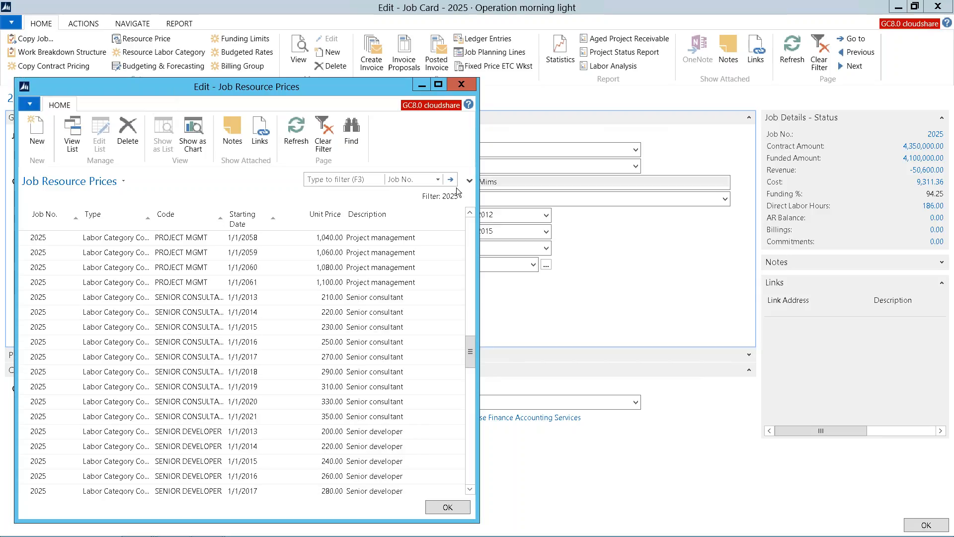
left_click_drag(470, 352, 472, 410)
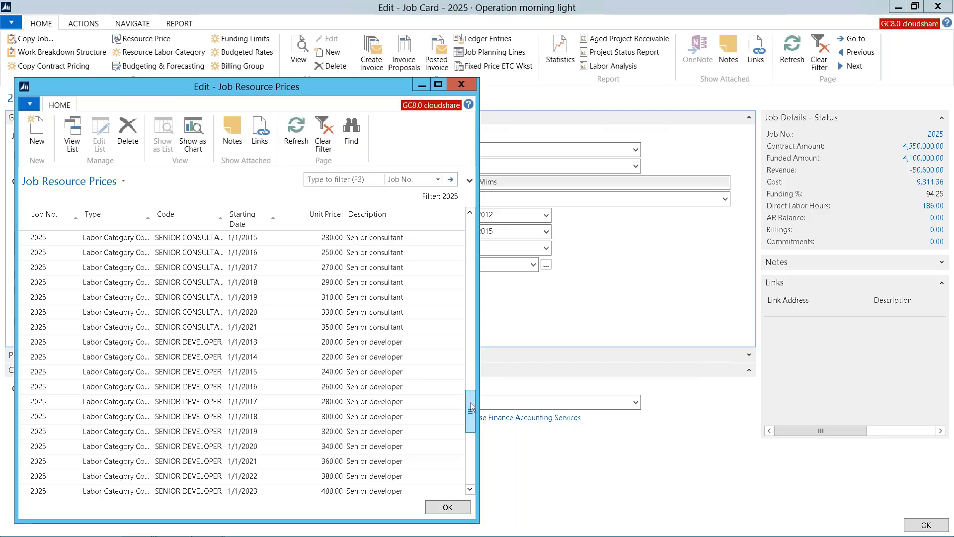
Filter the job resource prices to the SENIOR DEVELOPER code, move the window aside, and select the 1/1/2015 unit price.
right_click(199, 358)
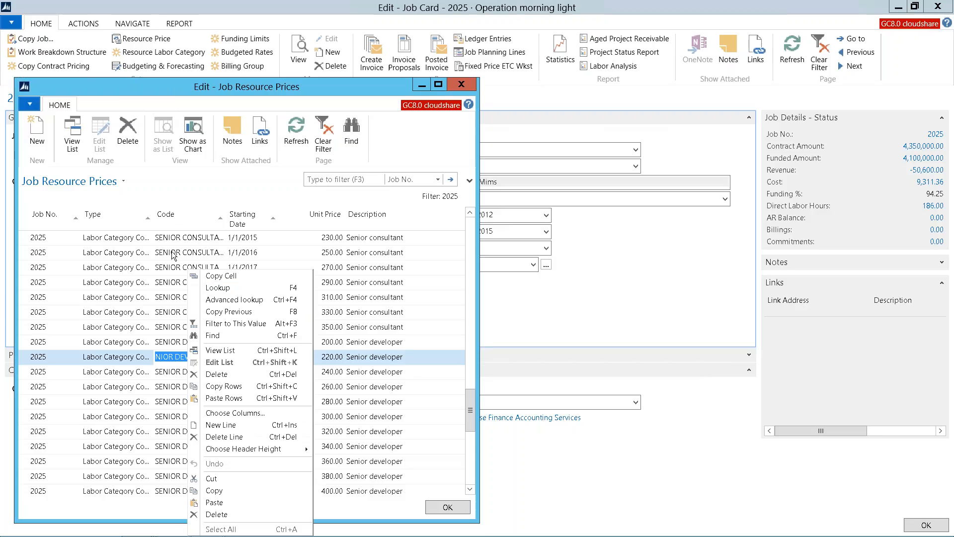
left_click(230, 324)
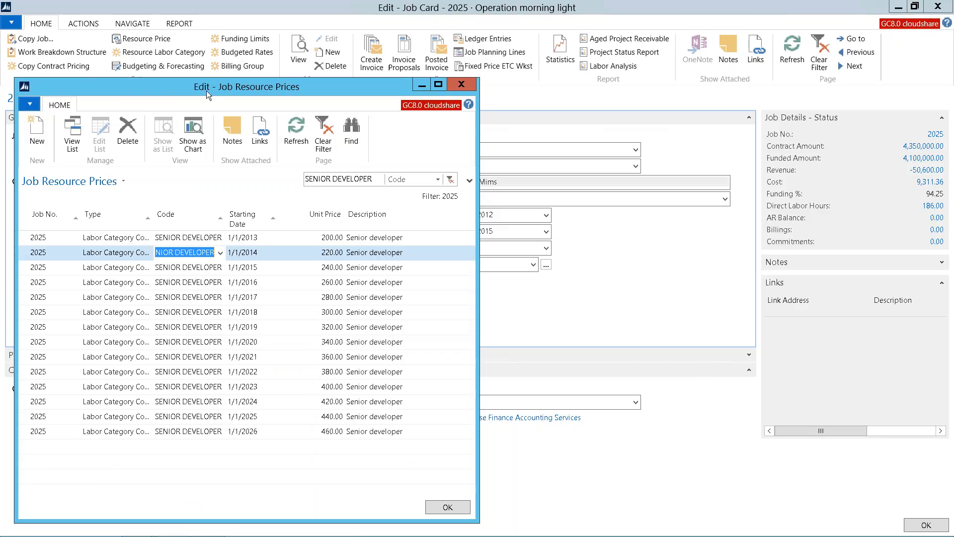
left_click_drag(299, 95, 552, 86)
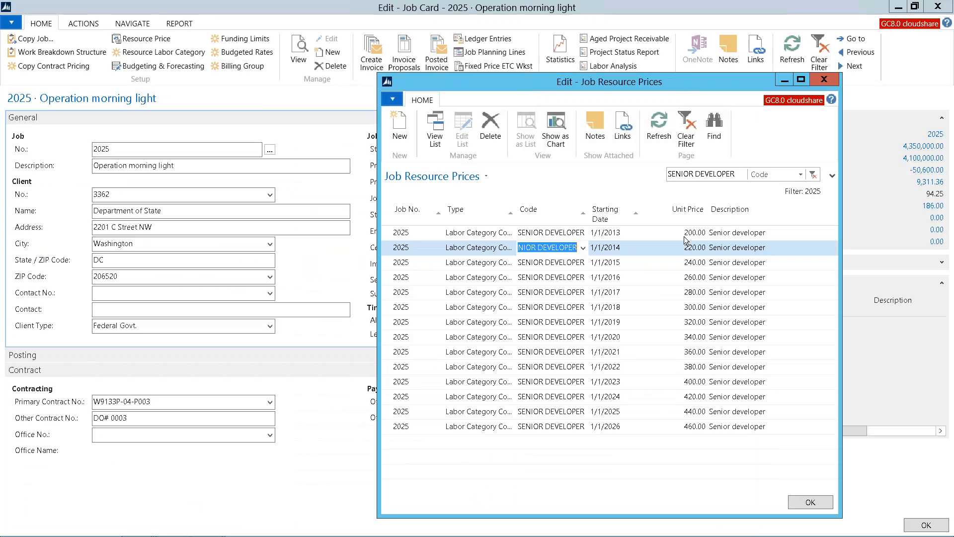
left_click(685, 261)
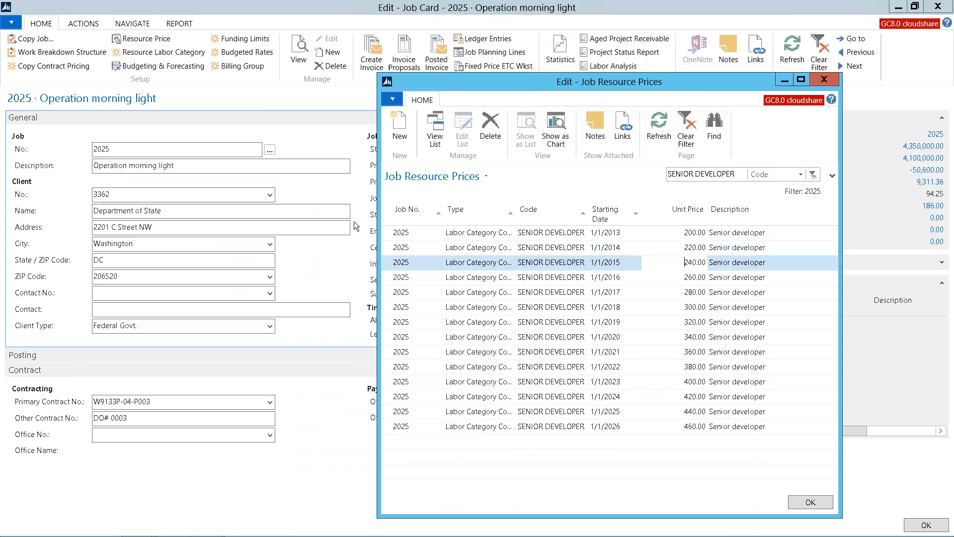
Open the job's resource labor category defaults and filter them to the SENIOR DEVELOPER labor category.
left_click(147, 57)
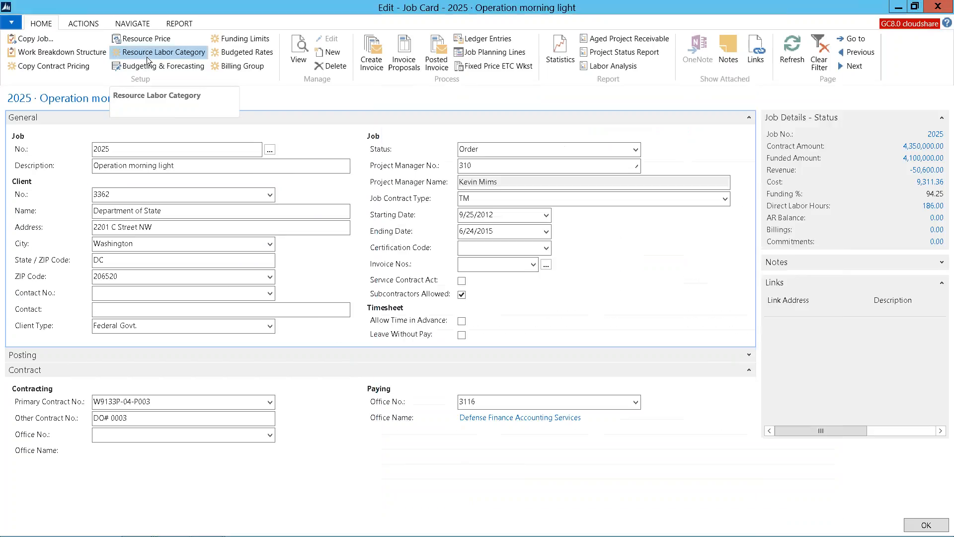
left_click_drag(587, 64, 139, 73)
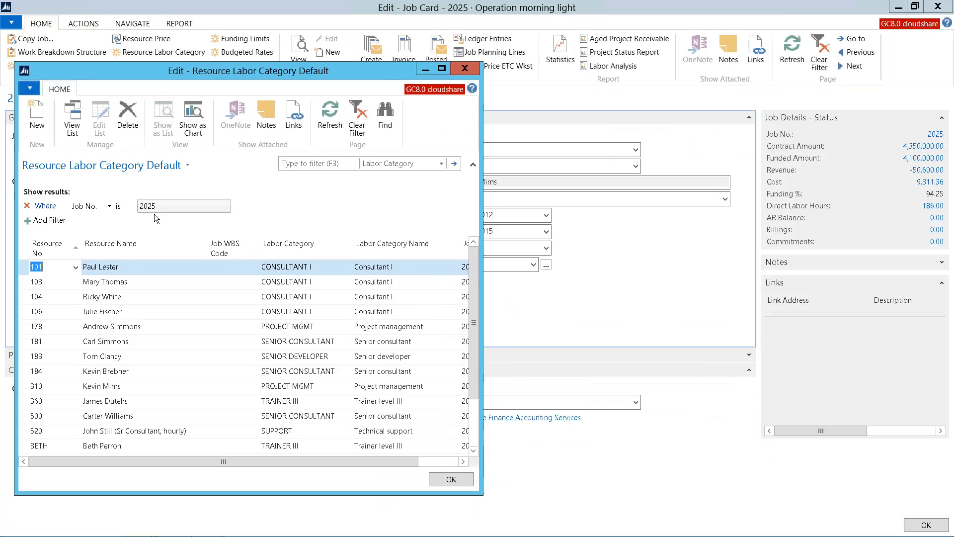
right_click(282, 360)
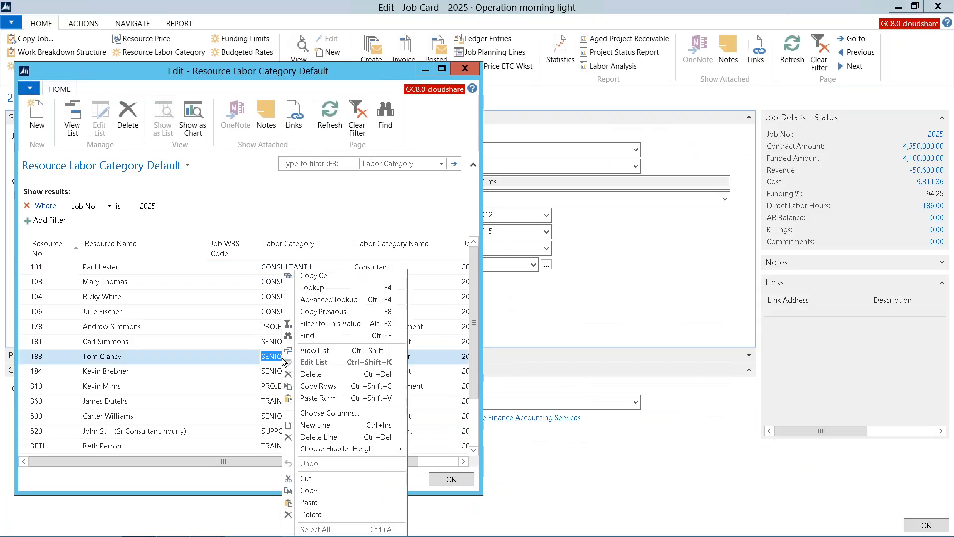
left_click(303, 324)
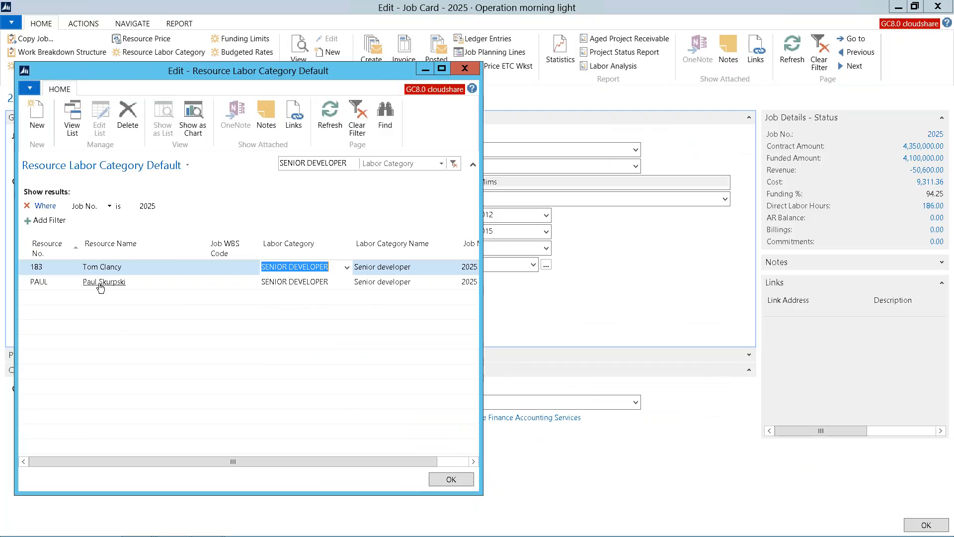
left_click_drag(183, 70, 180, 81)
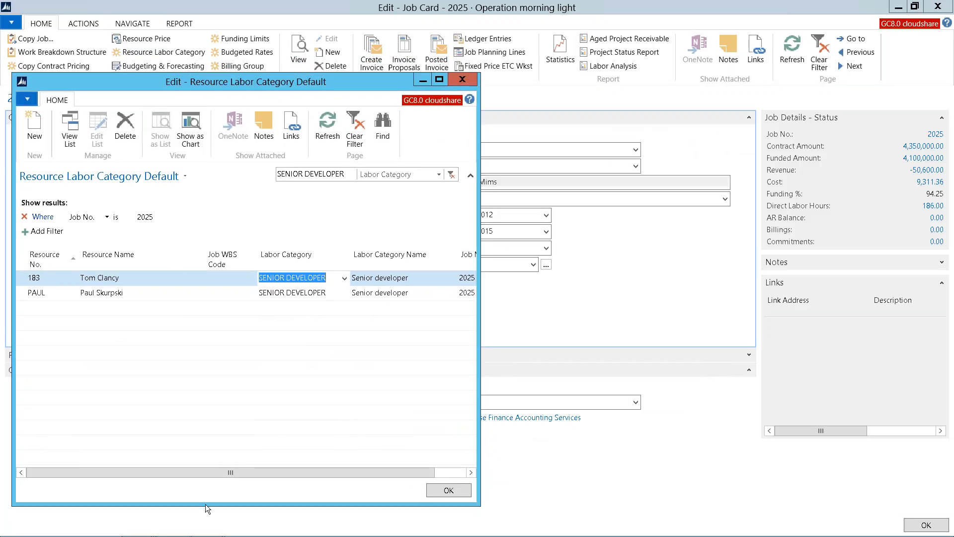
Bring back the Job Resource Prices window and place it beside the resource labor category defaults for comparison.
mouse_move(171, 536)
left_click(143, 531)
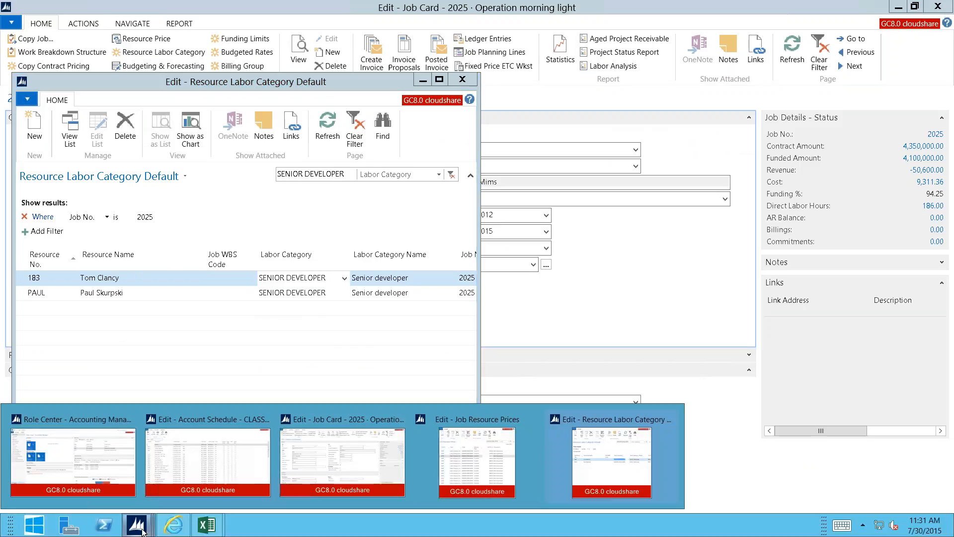
left_click(467, 478)
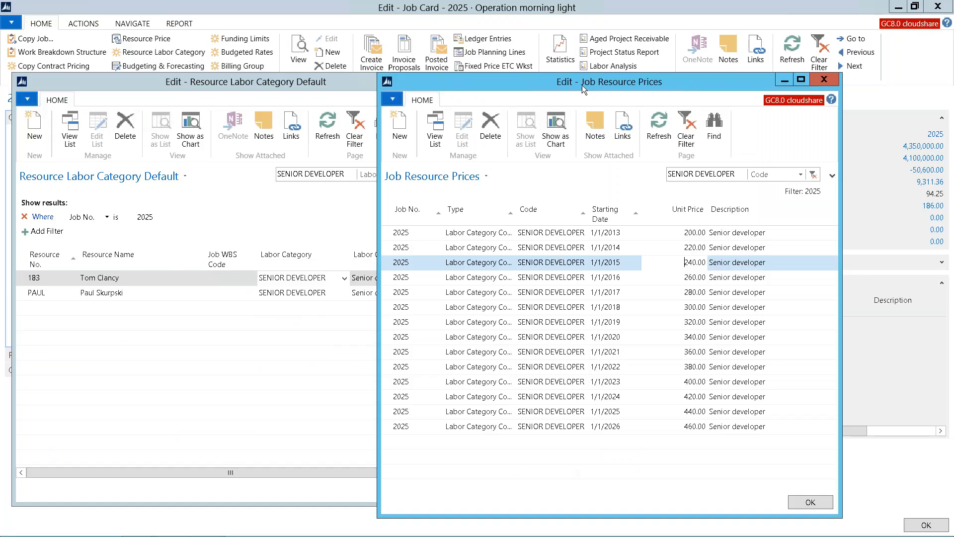
left_click_drag(600, 86, 654, 88)
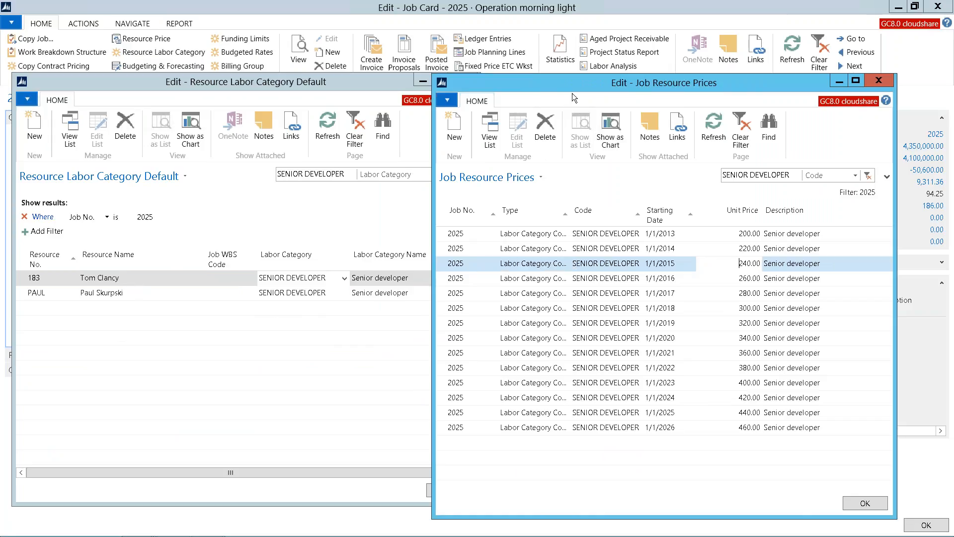
left_click_drag(568, 85, 579, 85)
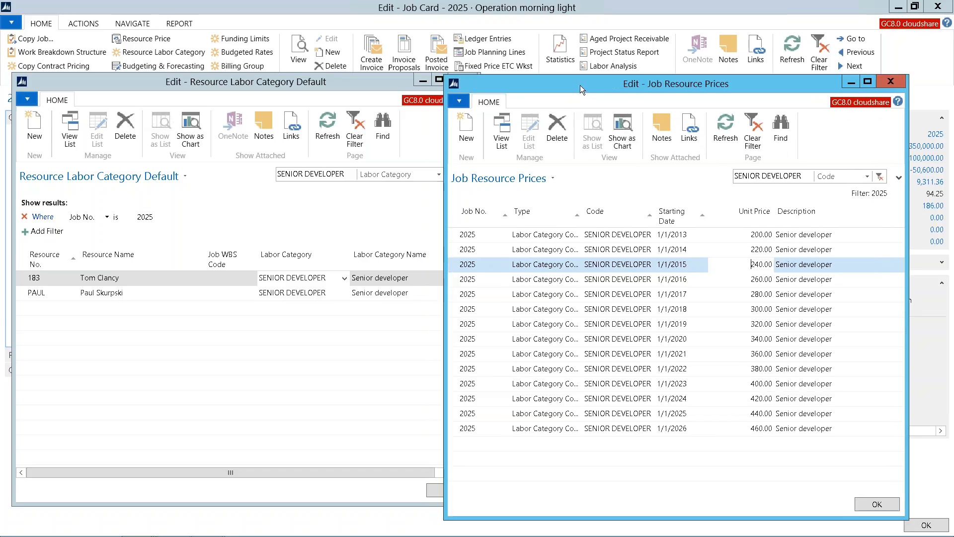
Export the filtered job resource prices to Microsoft Excel, dismiss the caption warning, and maximize the workbook.
left_click(460, 102)
mouse_move(498, 145)
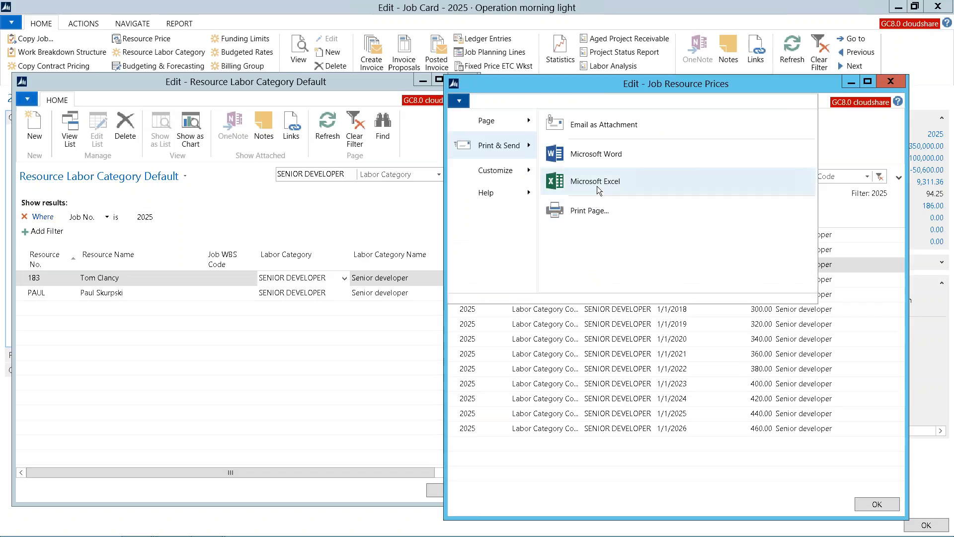
left_click(586, 86)
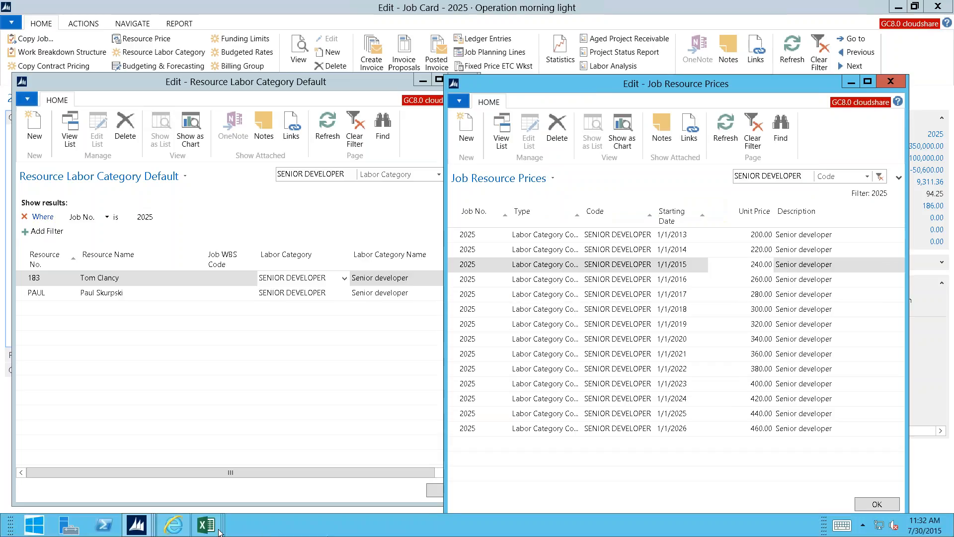
mouse_move(213, 530)
left_click(368, 475)
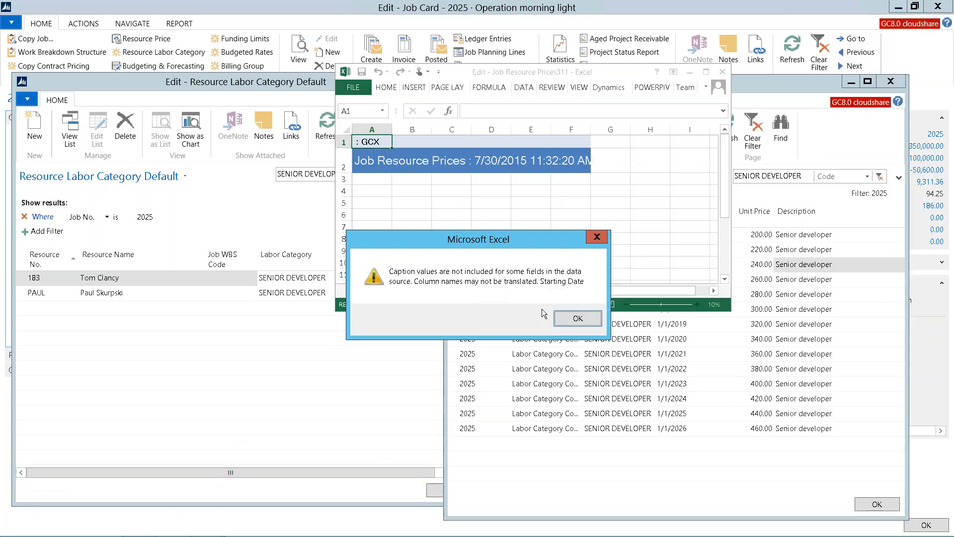
left_click(577, 321)
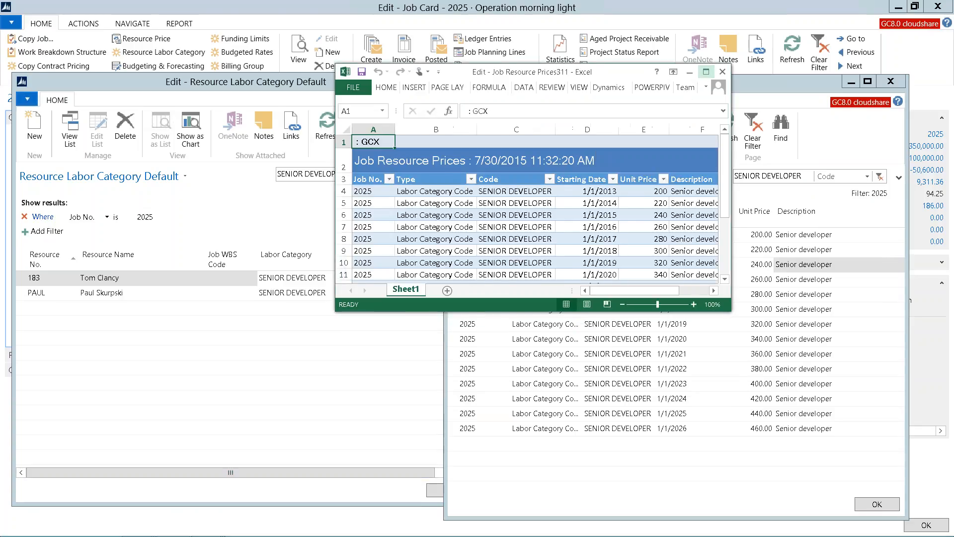
left_click(706, 72)
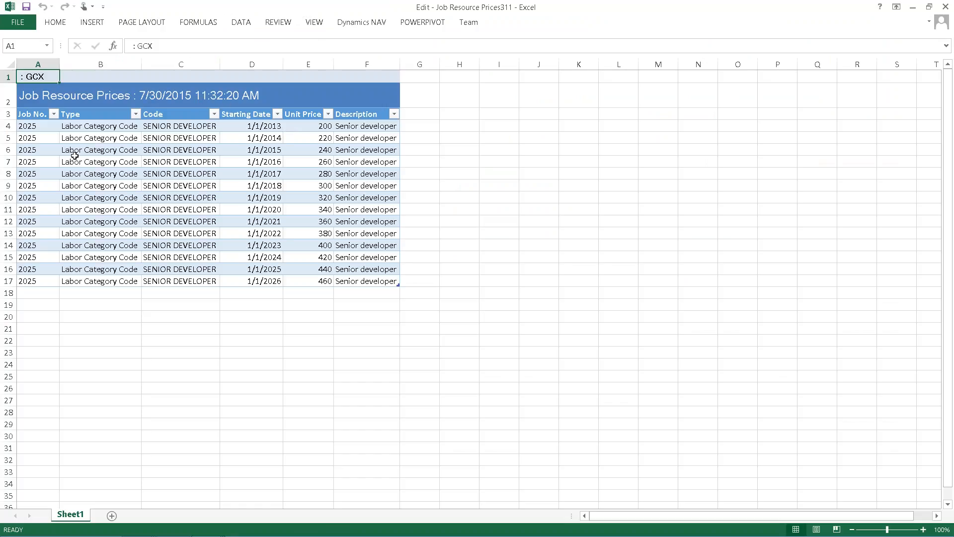
Examine the sort and filter options for the Job No., Starting Date and Unit Price columns, including the number filters.
left_click(53, 113)
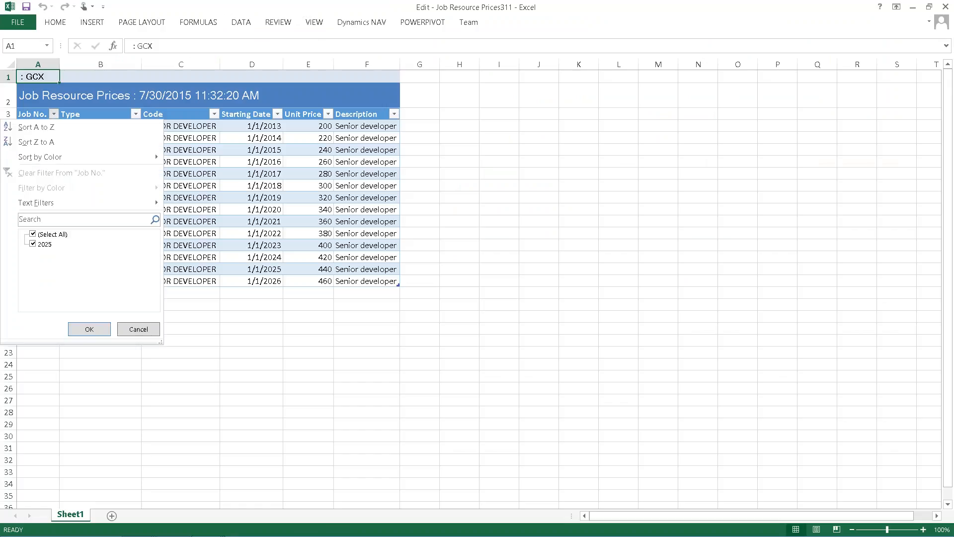
left_click(54, 114)
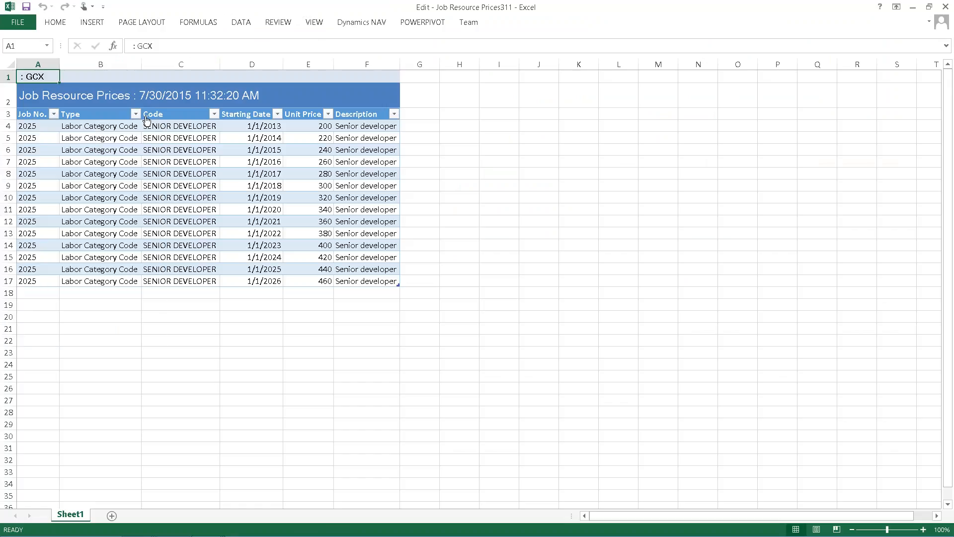
left_click(277, 113)
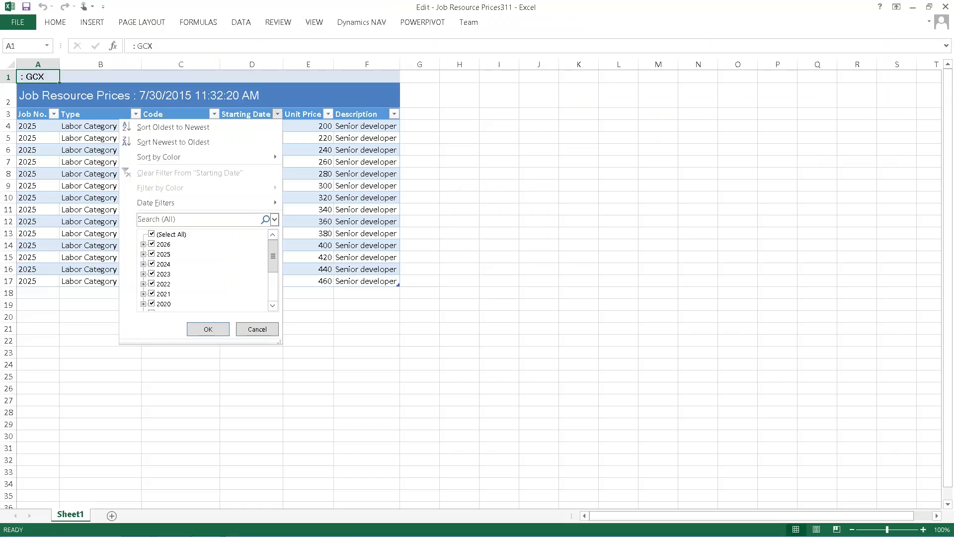
left_click(328, 115)
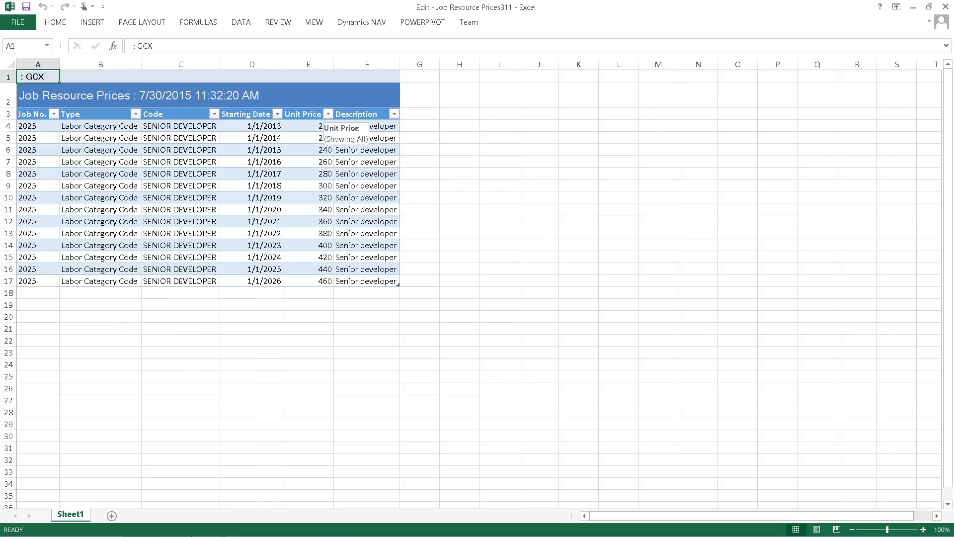
left_click(328, 114)
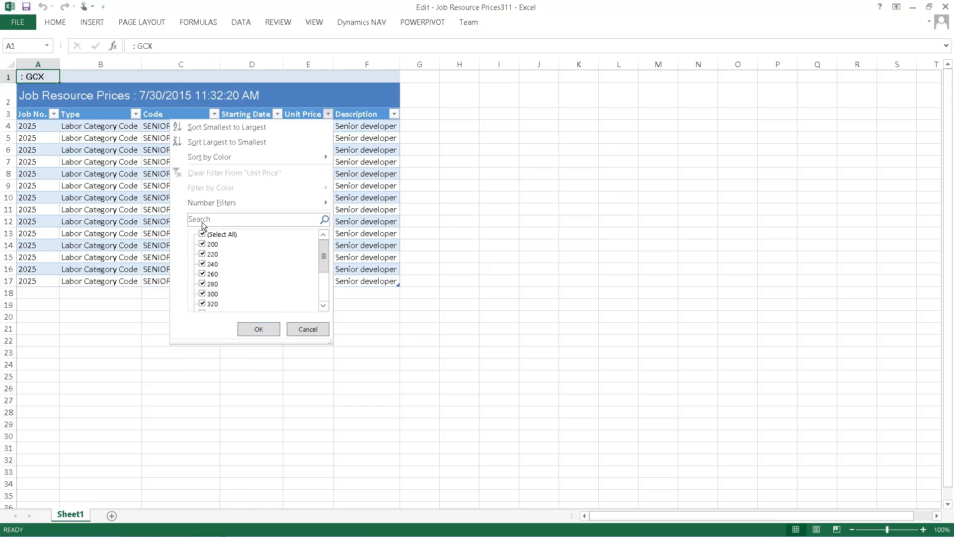
mouse_move(206, 209)
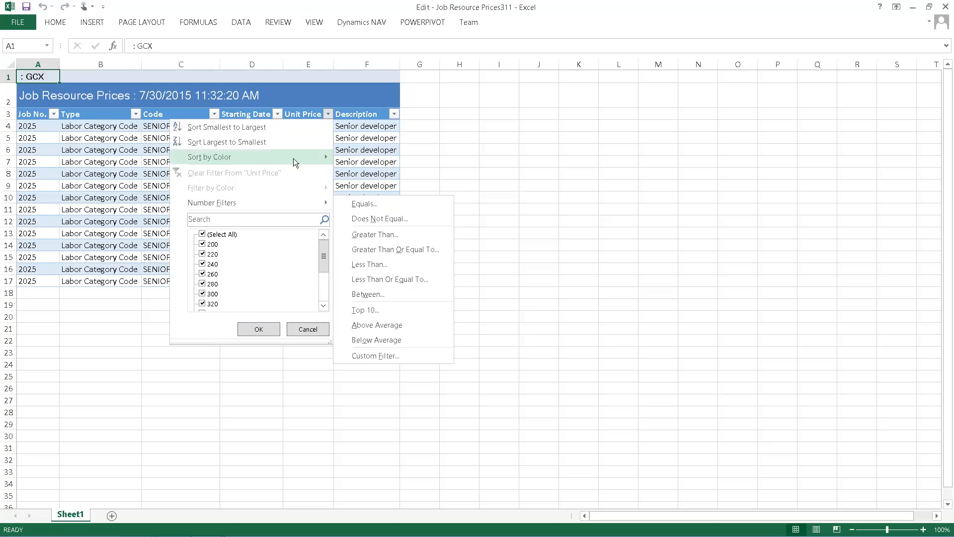
left_click(253, 118)
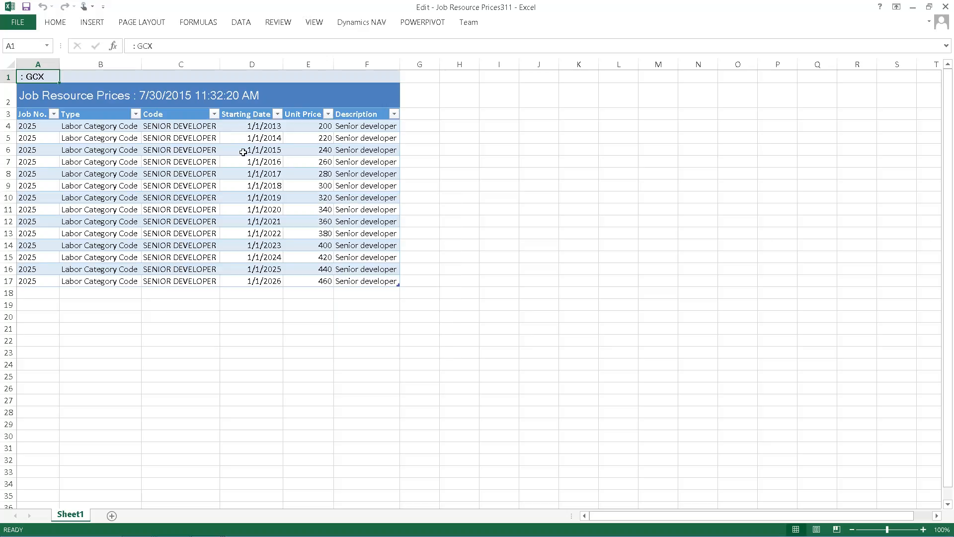
left_click(277, 114)
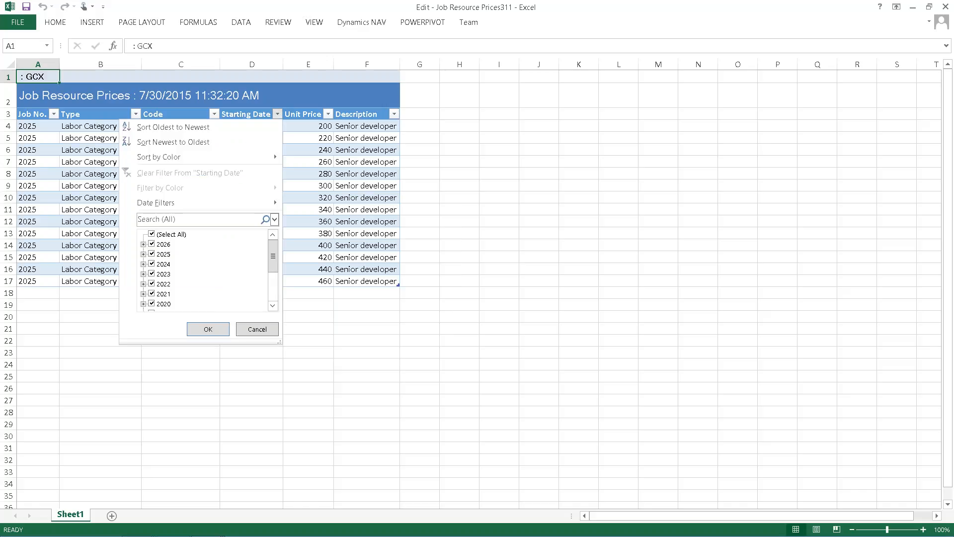
left_click(292, 103)
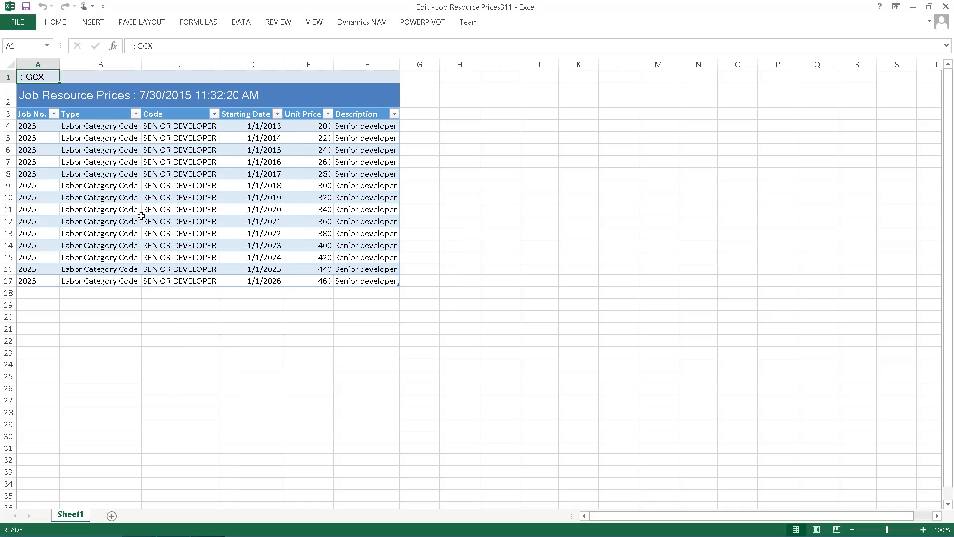
Extend the price table with senior developer rows for 1/1/2027, 1/1/2028 and 1/1/2029 at 480, 500 and 520, and copy those rows.
left_click_drag(49, 268, 399, 321)
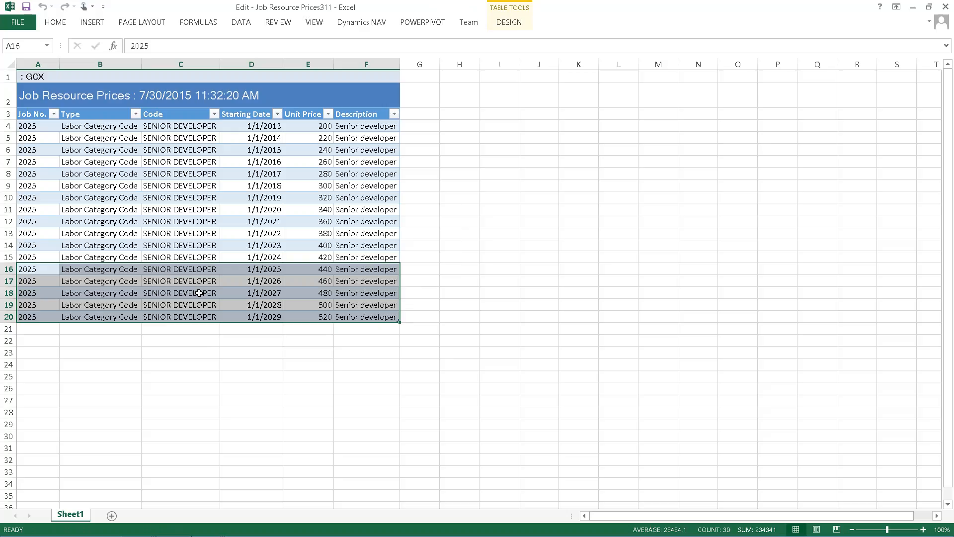
left_click(38, 297)
left_click_drag(38, 297, 38, 318)
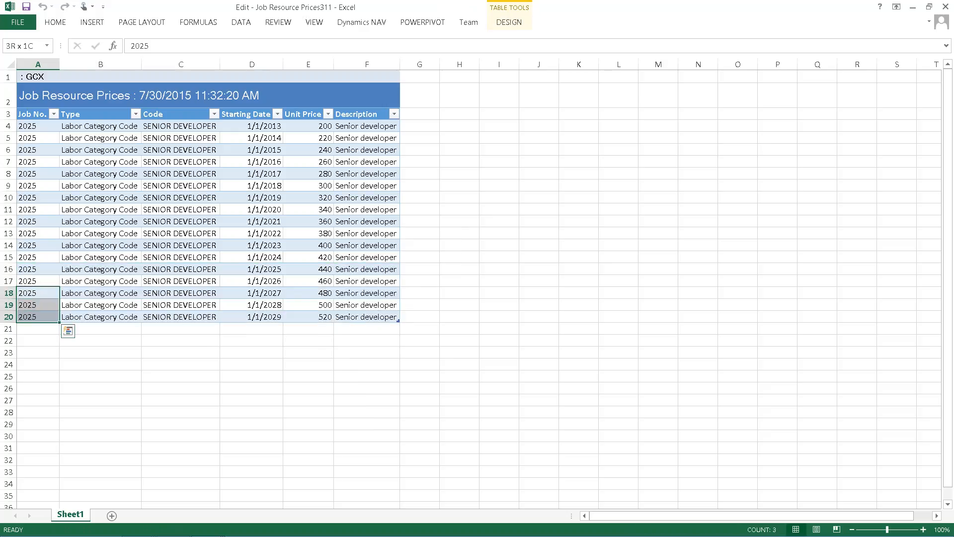
key("shift+space")
key("ctrl+c")
Switch to the Job Resource Prices window in Dynamics NAV, paste the three copied rows as new lines at the list's end, and close it.
left_click(137, 526)
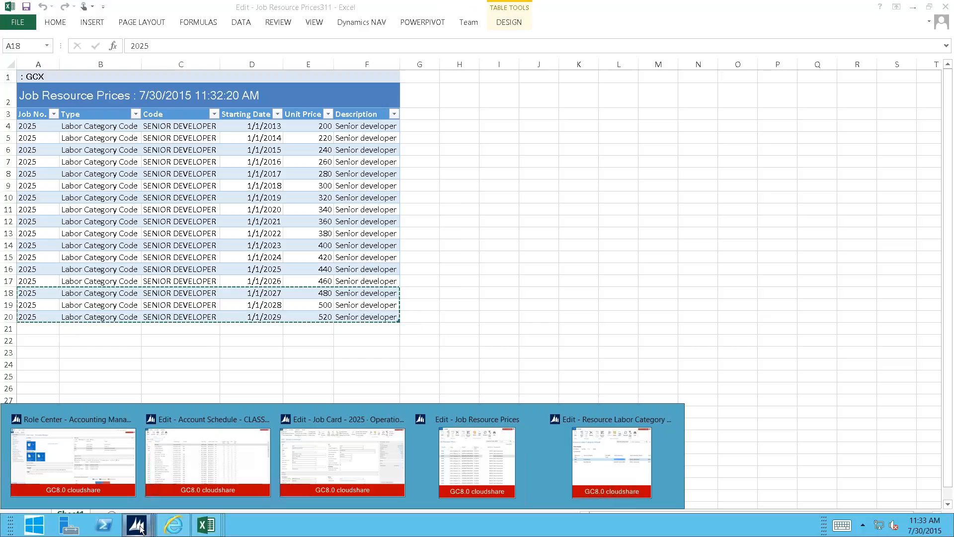
left_click(496, 468)
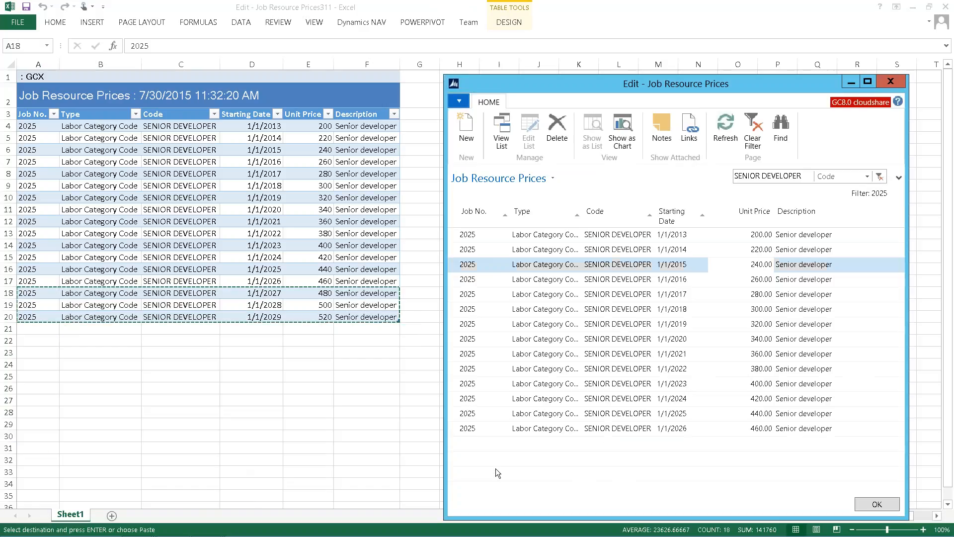
left_click(460, 443)
right_click(462, 445)
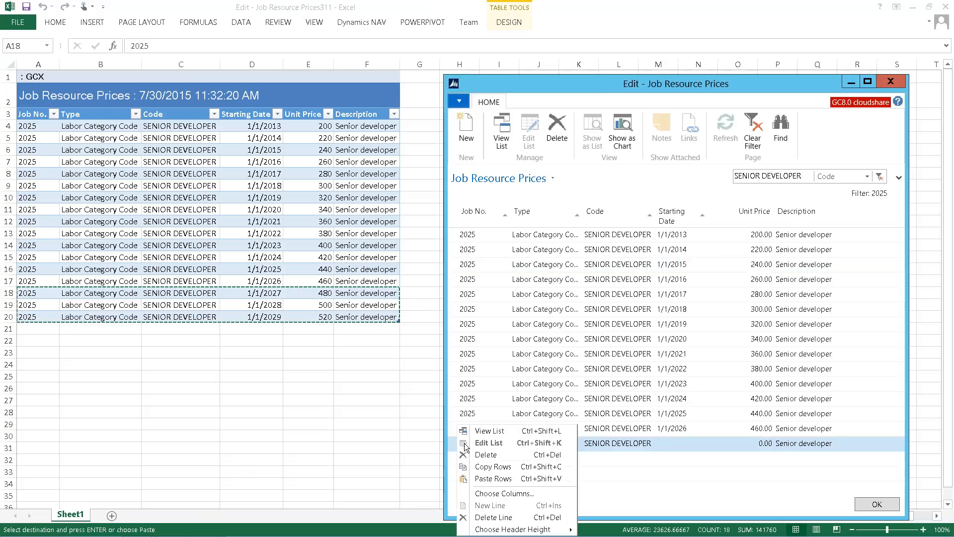
left_click(482, 478)
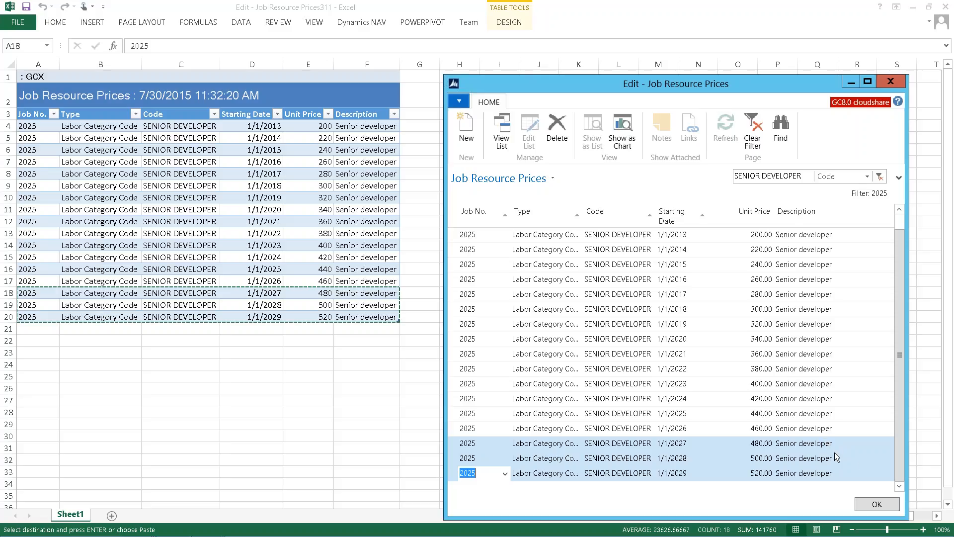
left_click(899, 487)
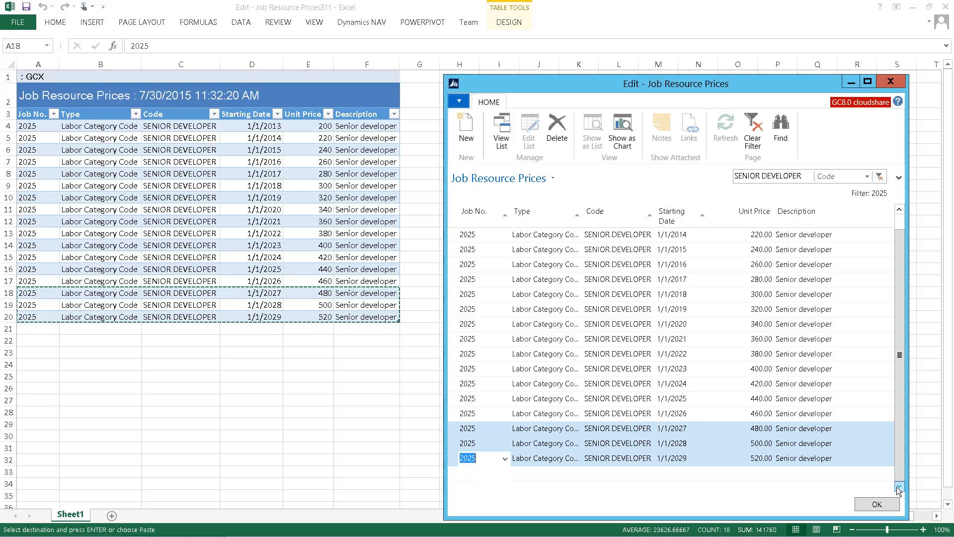
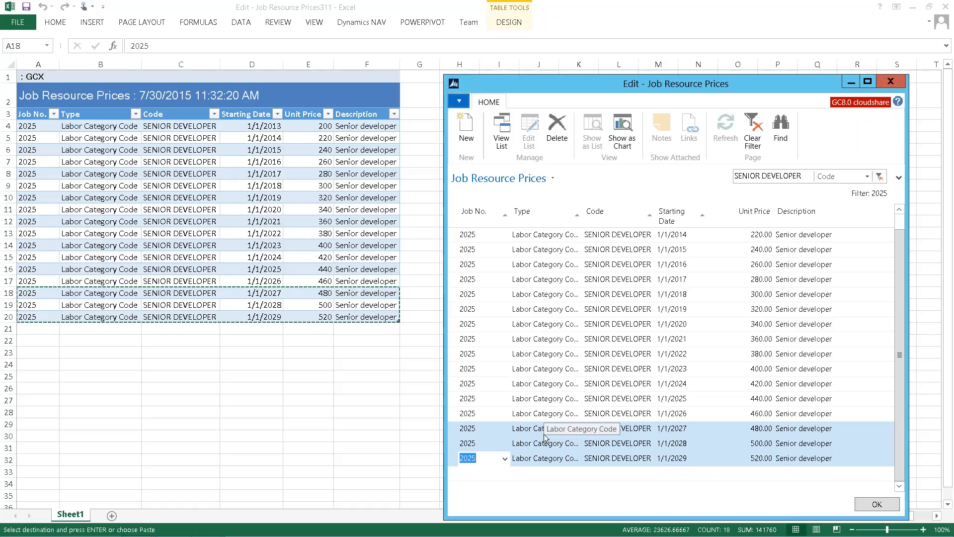
left_click(885, 84)
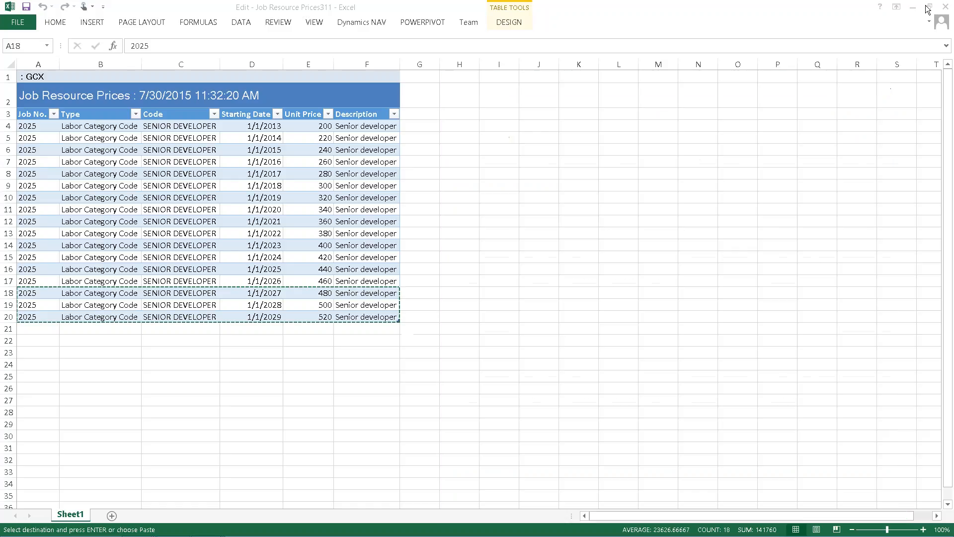
Show the workbook's Dynamics NAV refresh command and close the workbook without saving its changes.
left_click(945, 7)
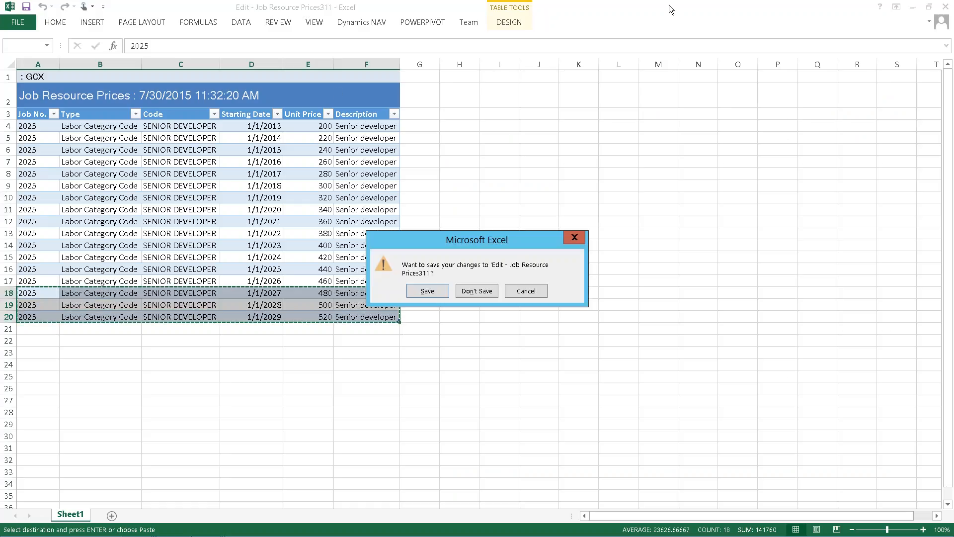
left_click(527, 291)
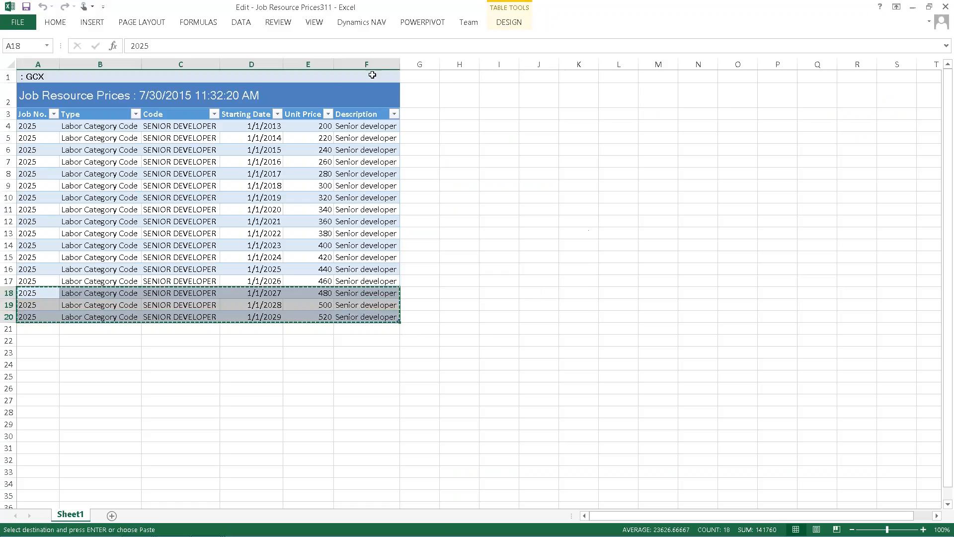
left_click(356, 21)
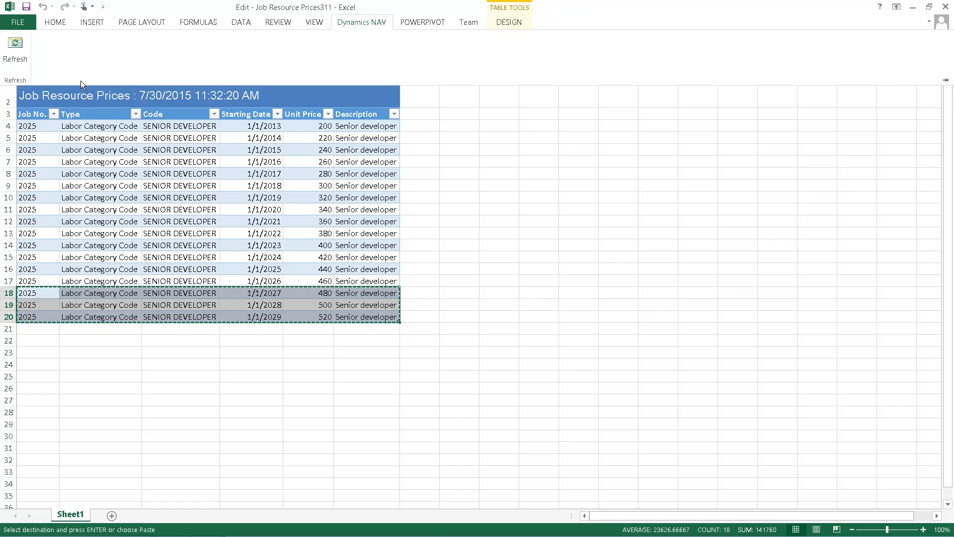
left_click(945, 6)
left_click(470, 292)
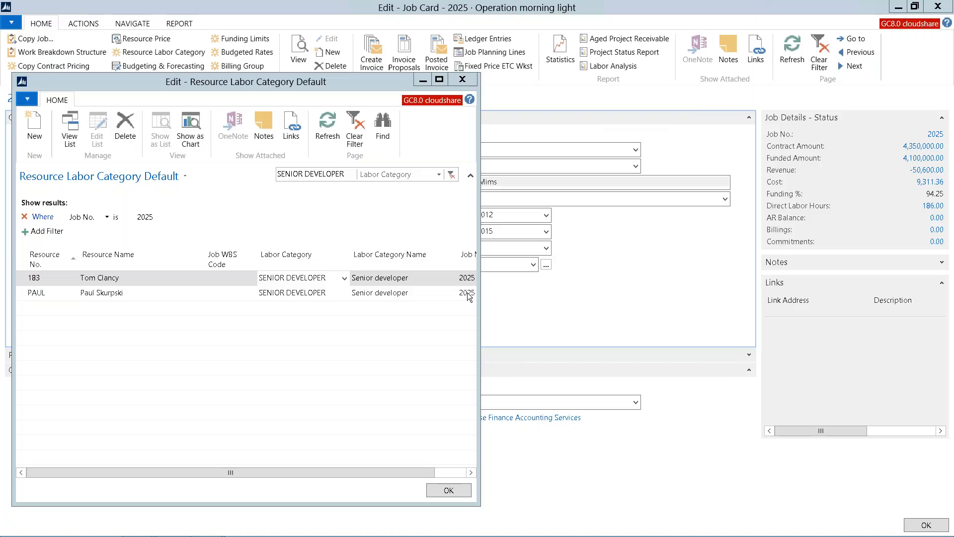
Close the resource labor category defaults and the job card, and open the Resources list from the Role Center.
left_click(462, 81)
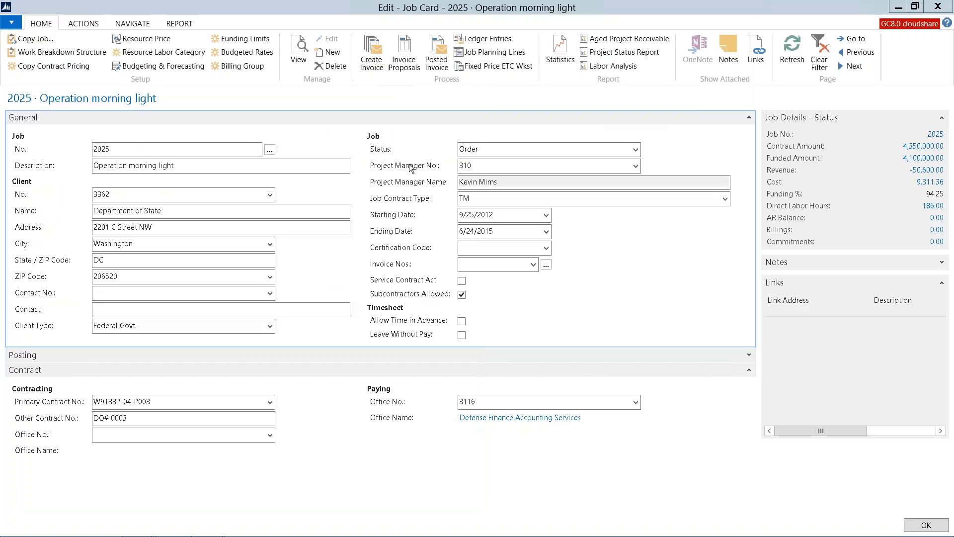
left_click(936, 7)
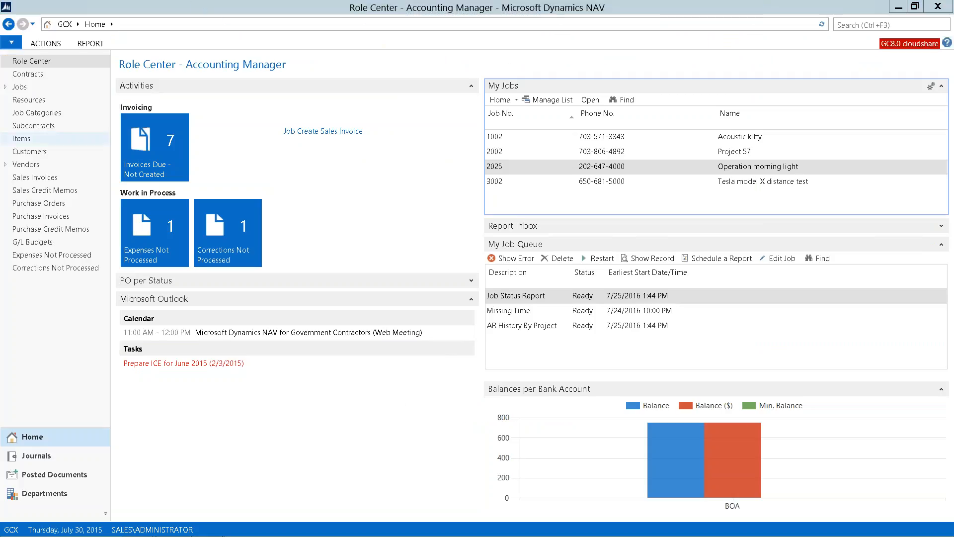
left_click(30, 100)
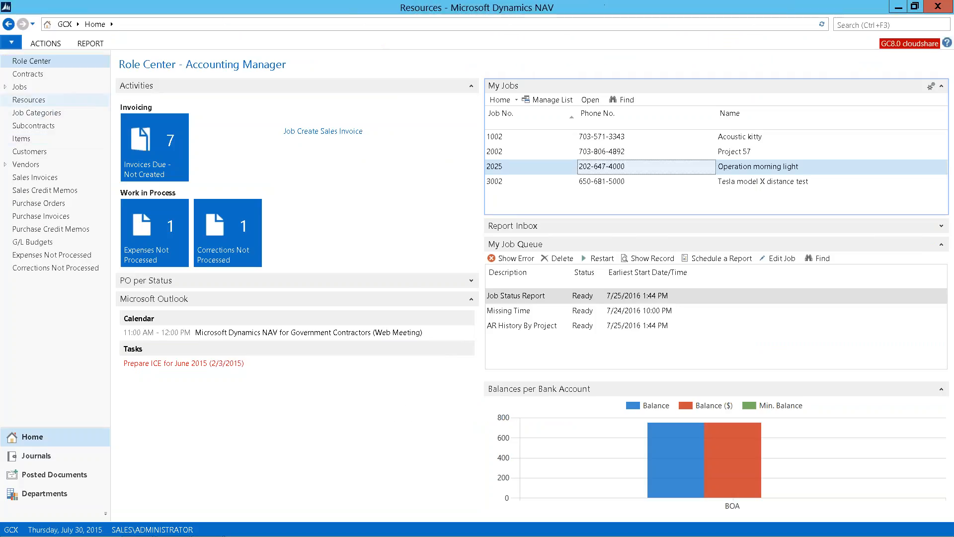
Review the web settings on the resource card of the first employee listed with a Semi Mo timesheet period, and close the card.
left_click(213, 182)
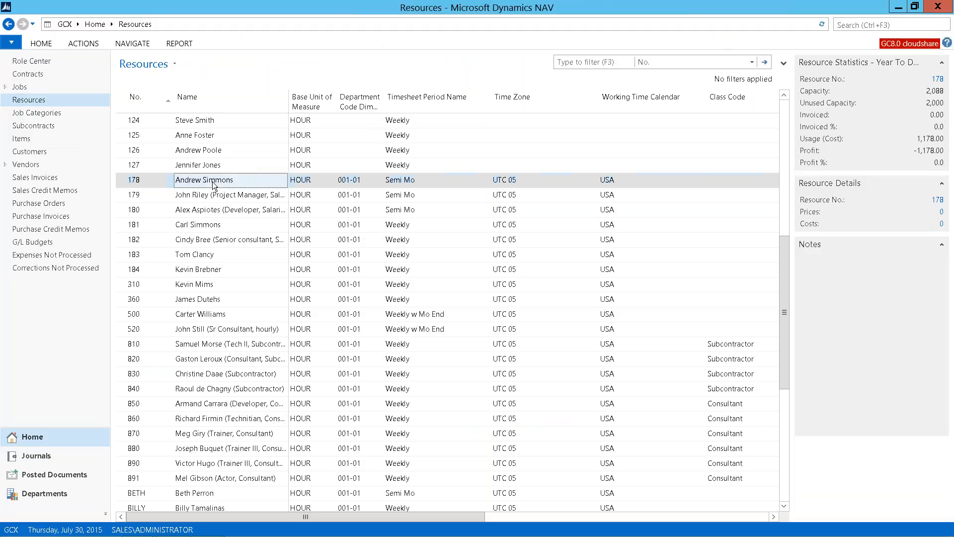
double_click(213, 181)
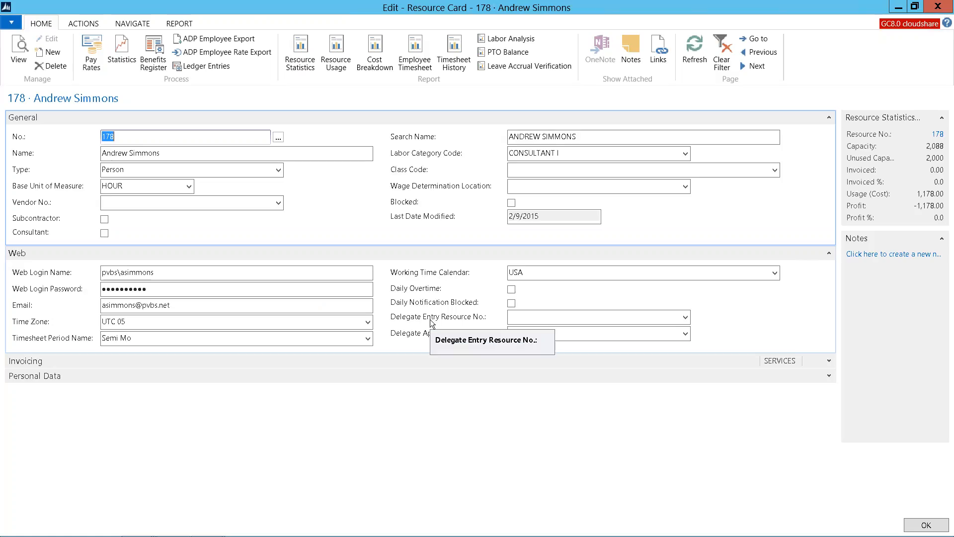
left_click(937, 6)
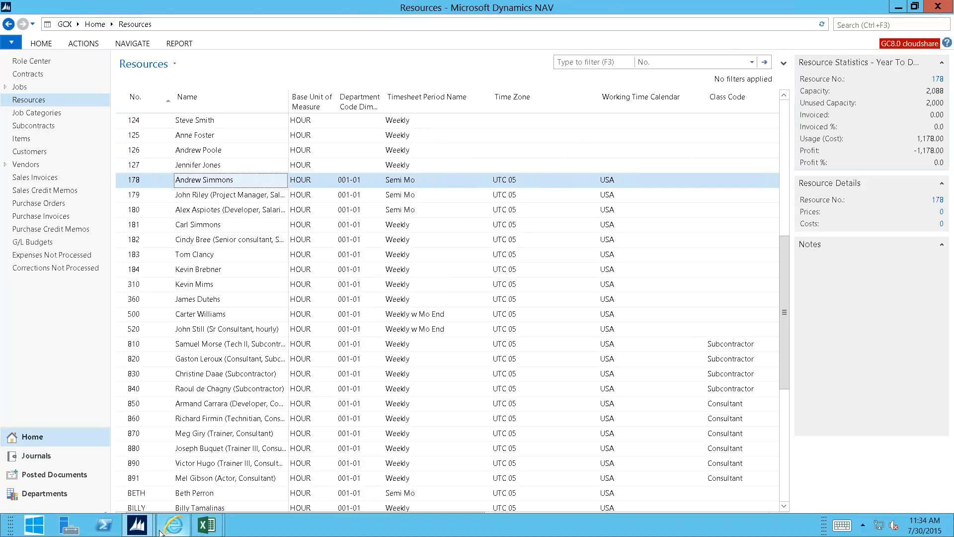
Switch to the web timesheet in Internet Explorer and check the employee's personal time off balance.
left_click(174, 528)
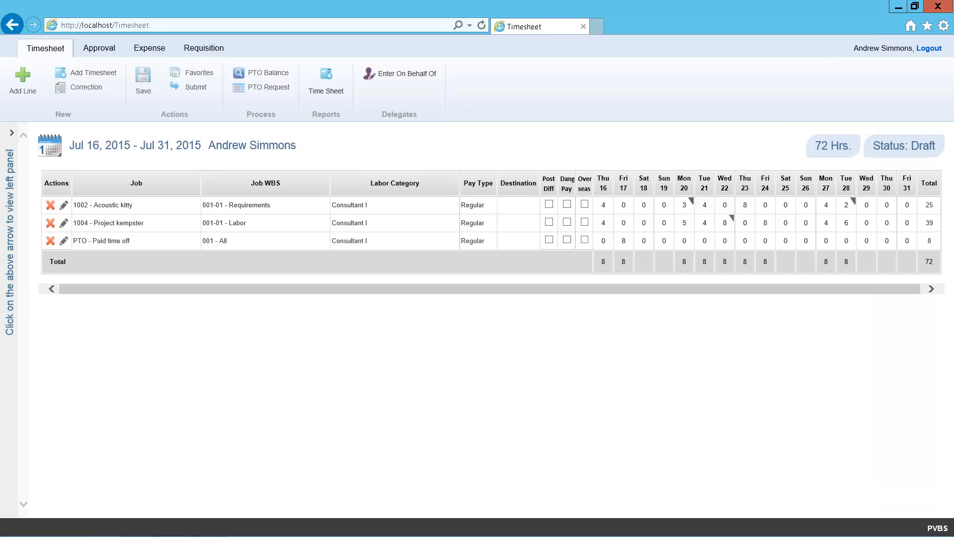
left_click(257, 75)
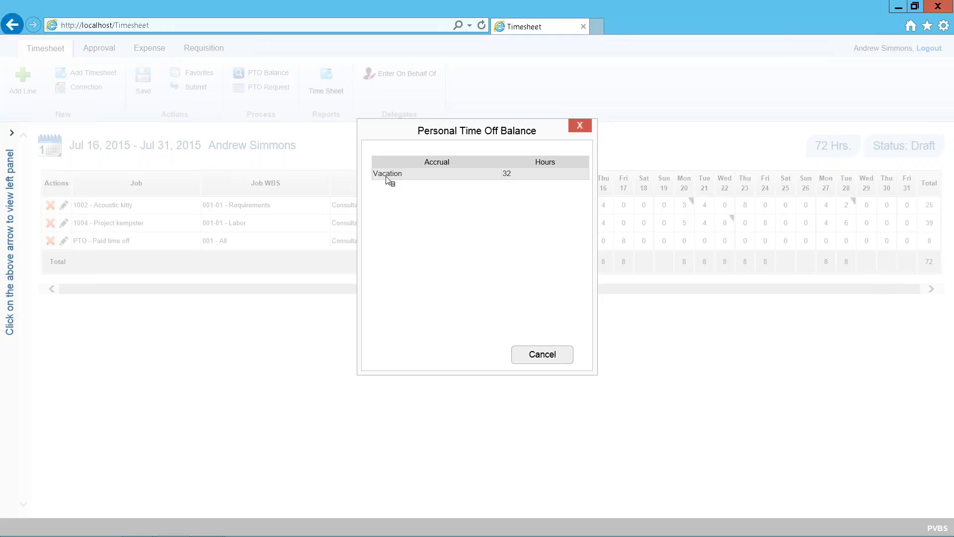
left_click(528, 356)
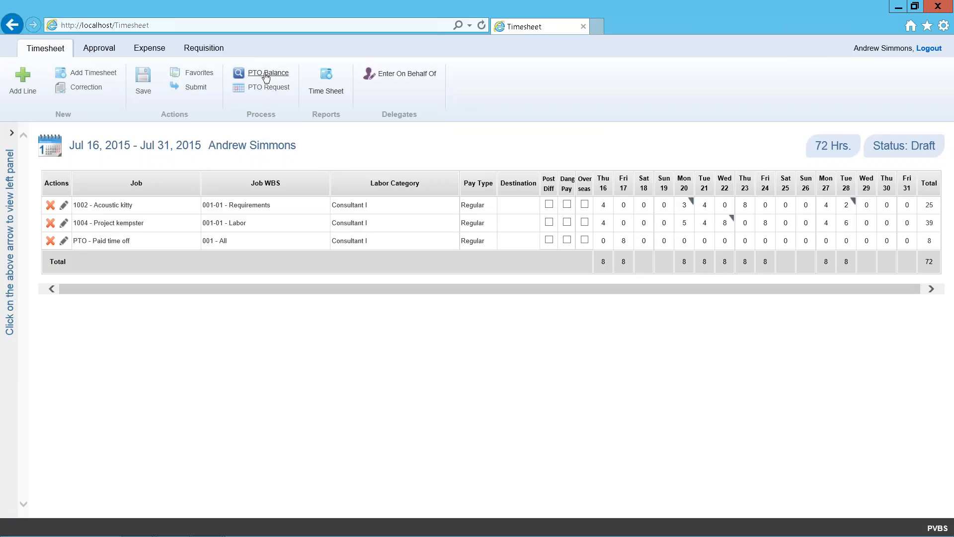
View the personal time off request form and the favorite timesheet lines, closing both without changes.
left_click(265, 87)
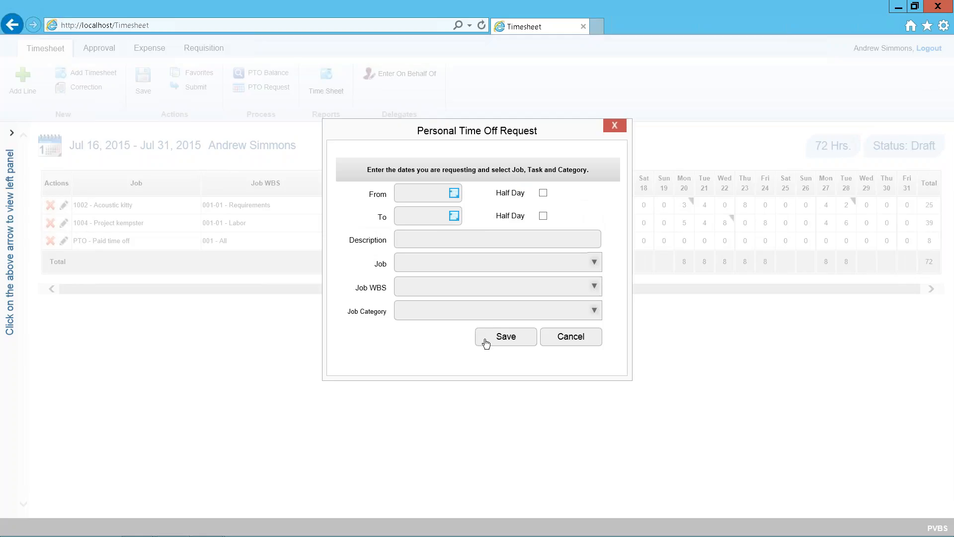
left_click(560, 343)
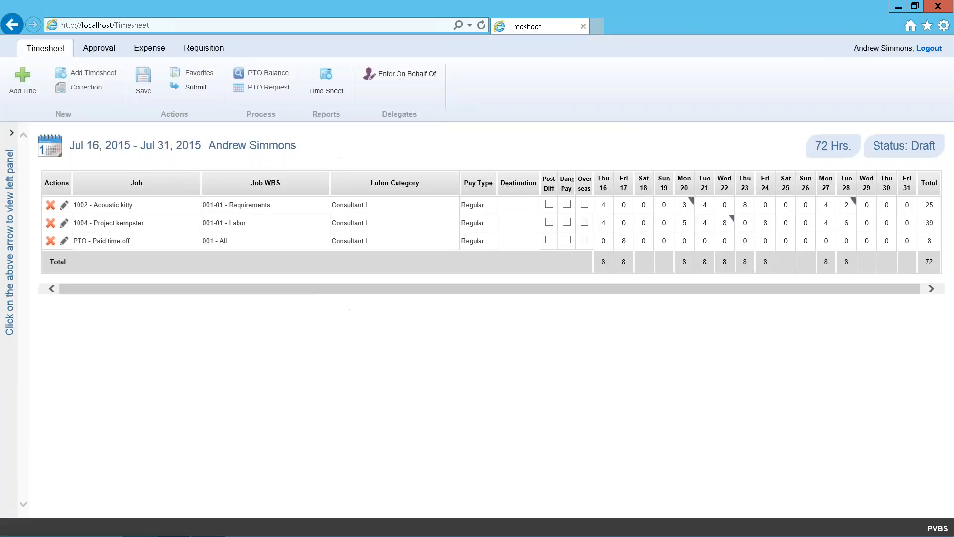
left_click(194, 75)
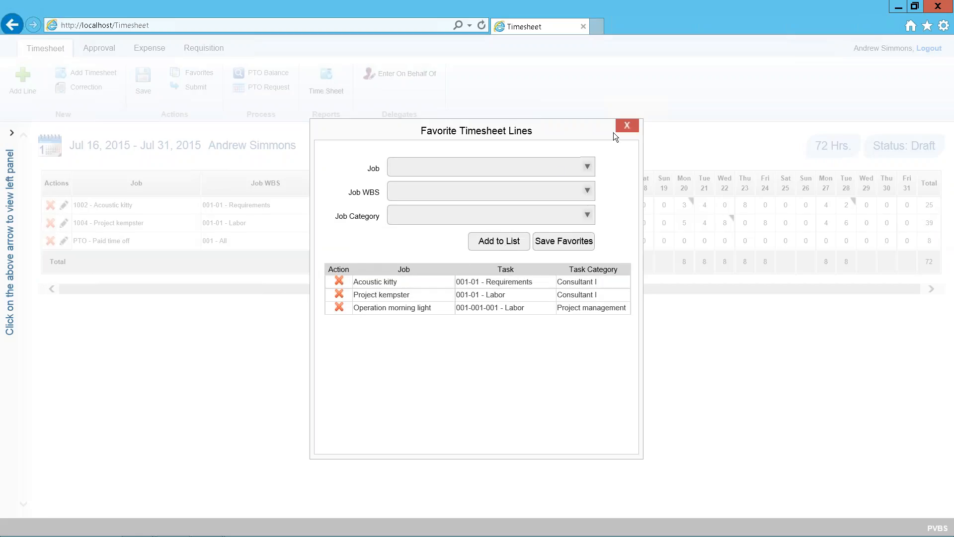
left_click(627, 125)
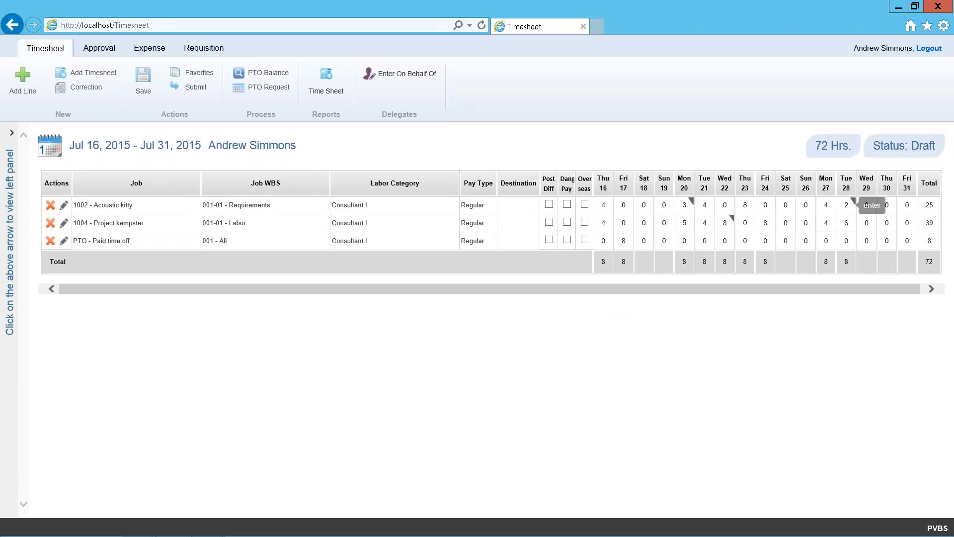
Record 8 hours for Wed 29 on the 1004 - Project kempster line with the comment "enter here", and save the timesheet.
right_click(867, 222)
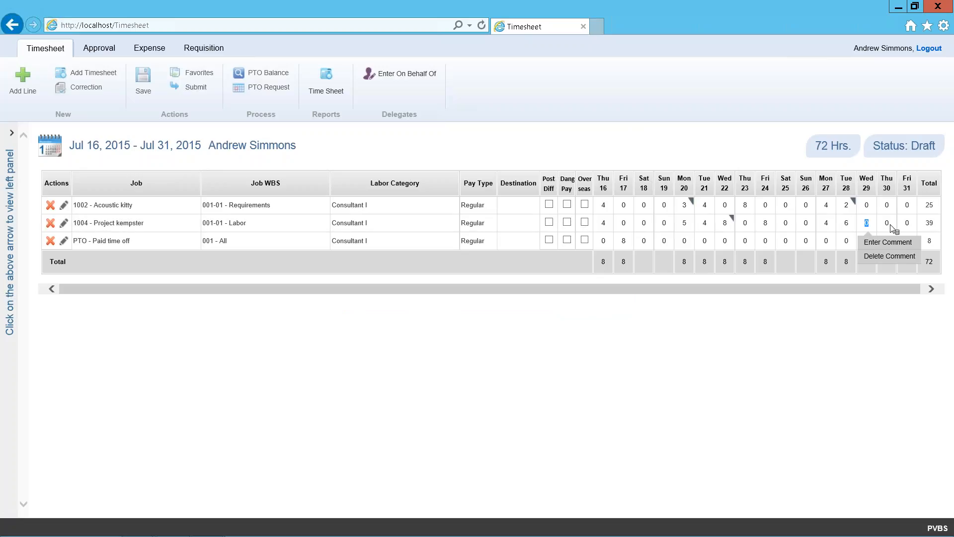
key("Escape")
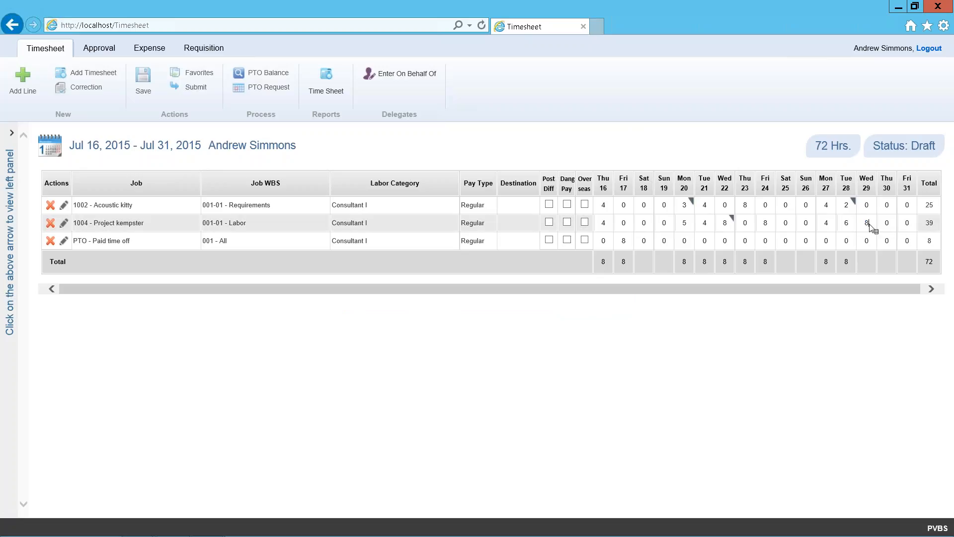
right_click(867, 227)
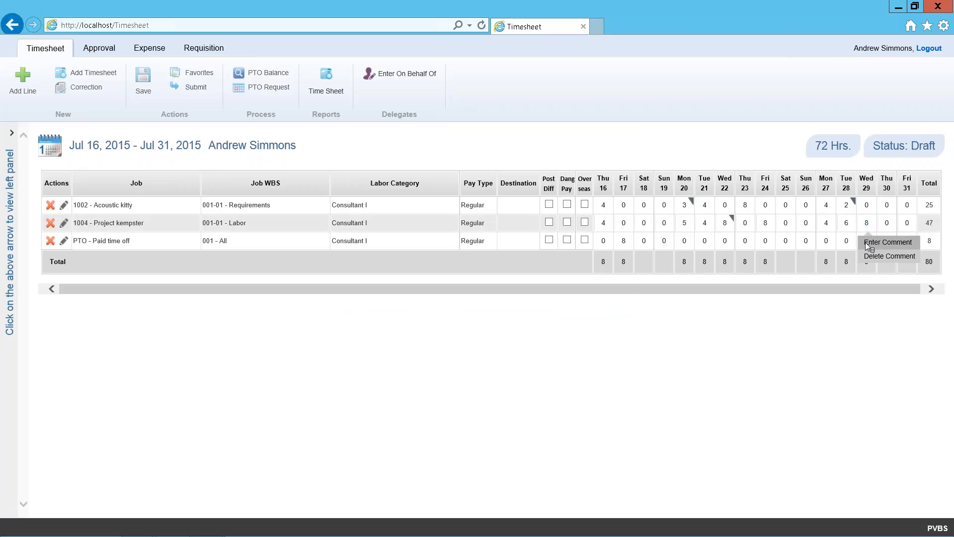
left_click(865, 242)
left_click(465, 172)
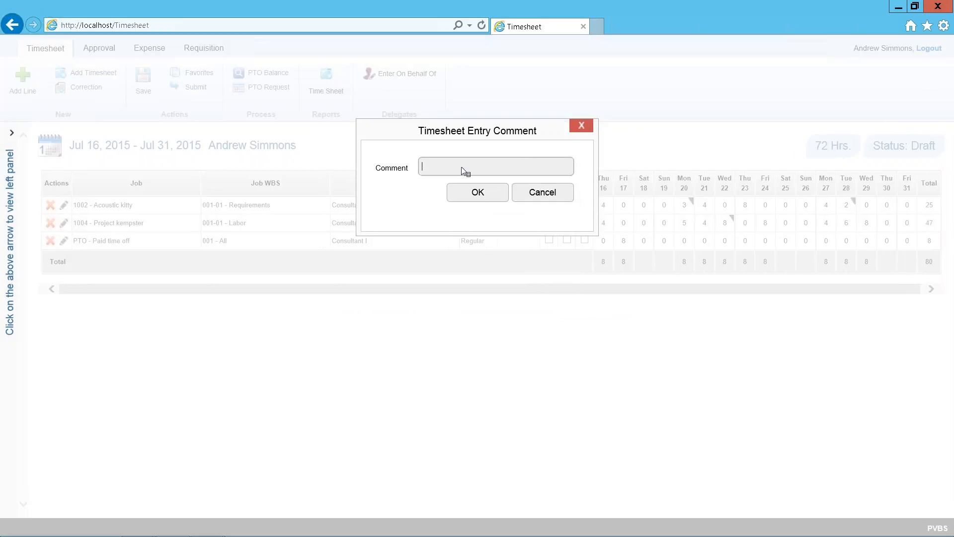
type("enter here")
left_click(466, 192)
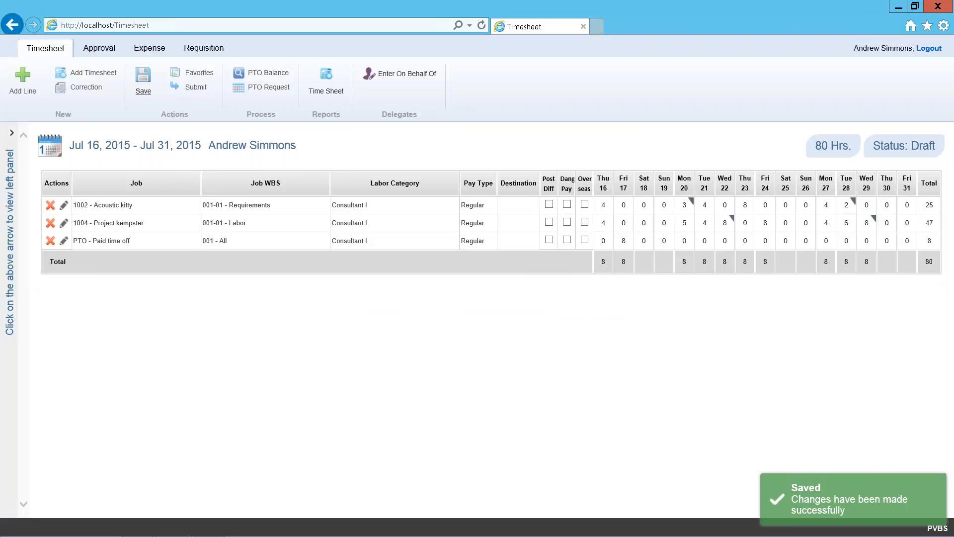
View the certification statement for submitting the timesheet, and cancel the submission.
left_click(195, 88)
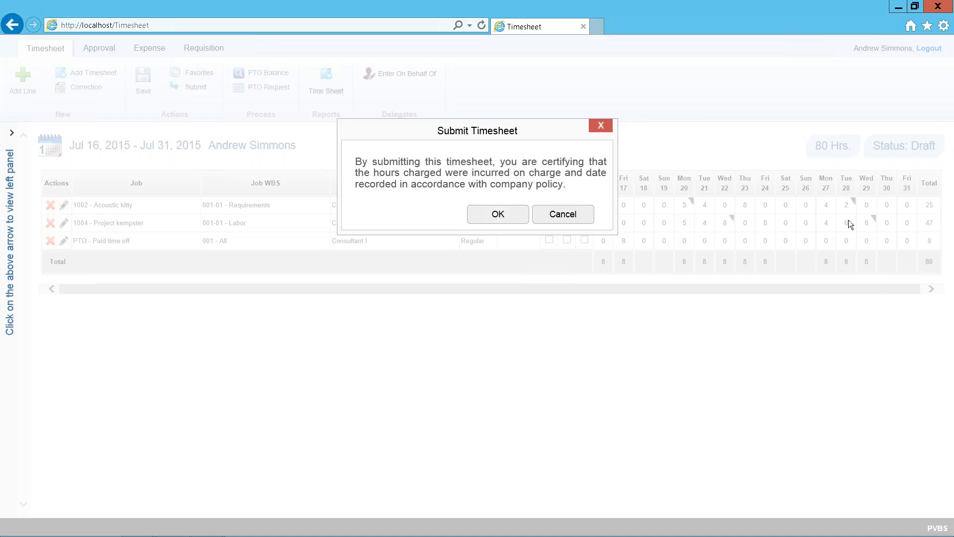
left_click(560, 216)
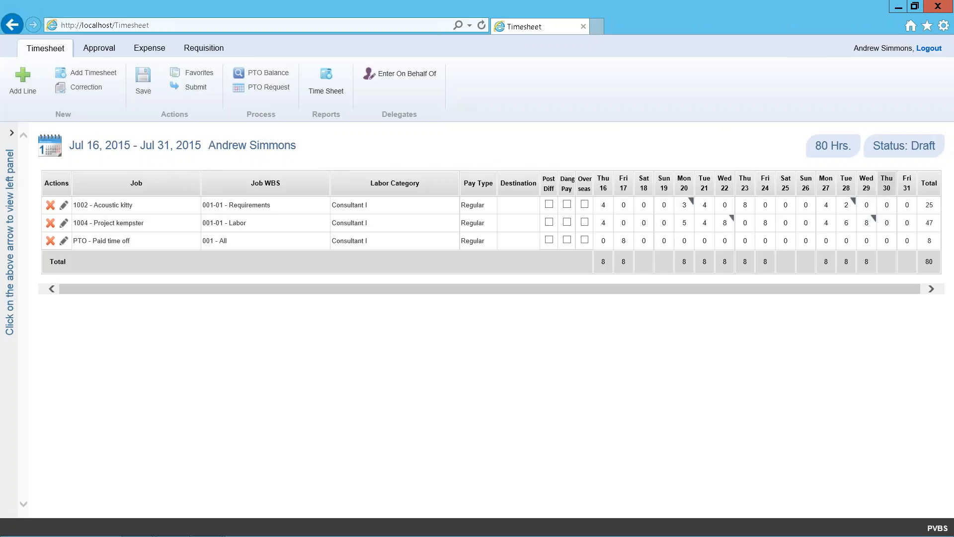
Enter 8 hours for Thu 30 on the 1004 - Project kempster line and save the timesheet.
right_click(888, 226)
type("8")
key("Tab")
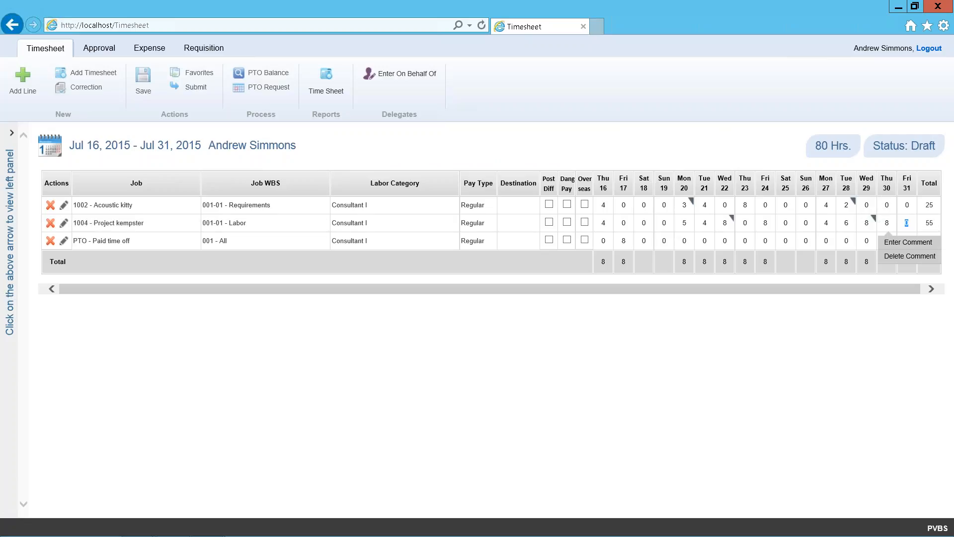
left_click(144, 95)
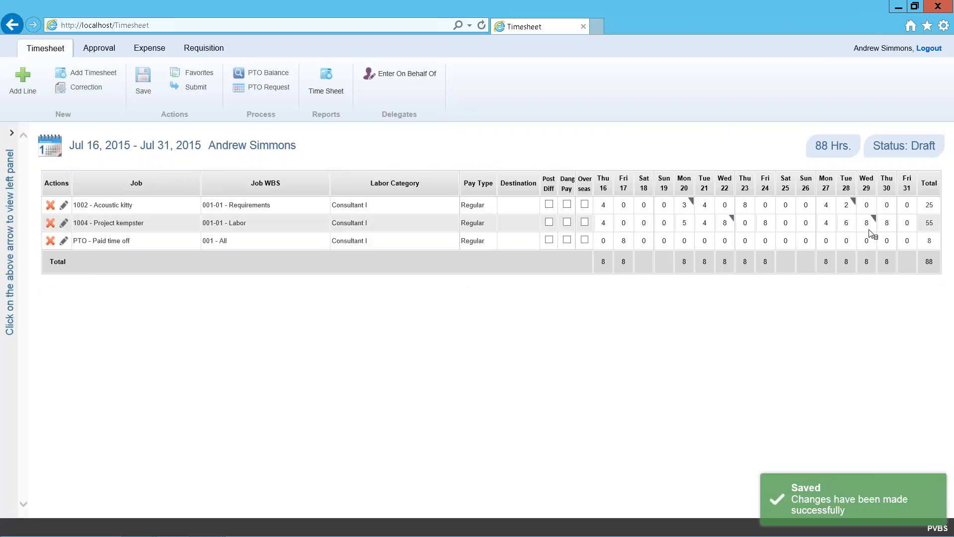
Try to save 8 hours for Fri 31 on the 1004 - Project kempster line, check the cell's validation message, and reset it to 0.
right_click(905, 226)
type("8")
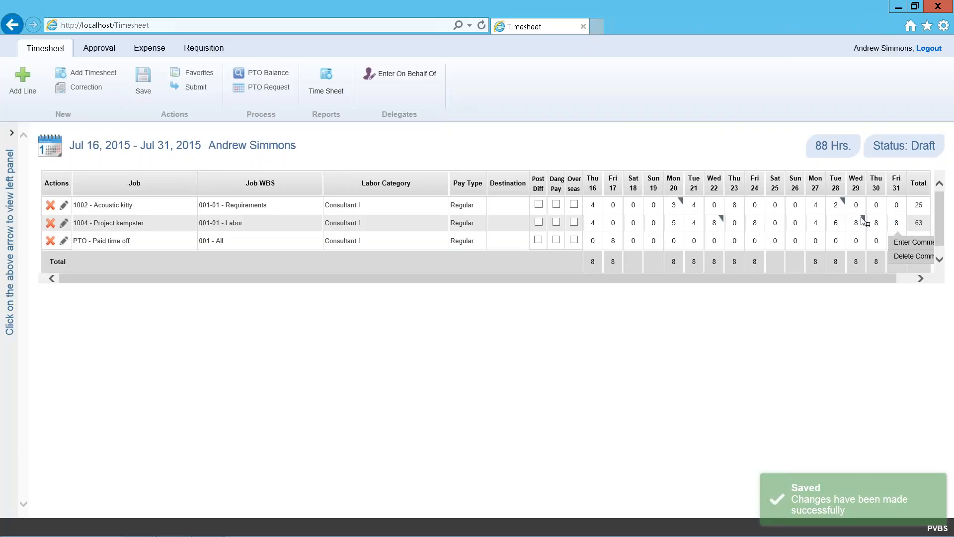
left_click(144, 80)
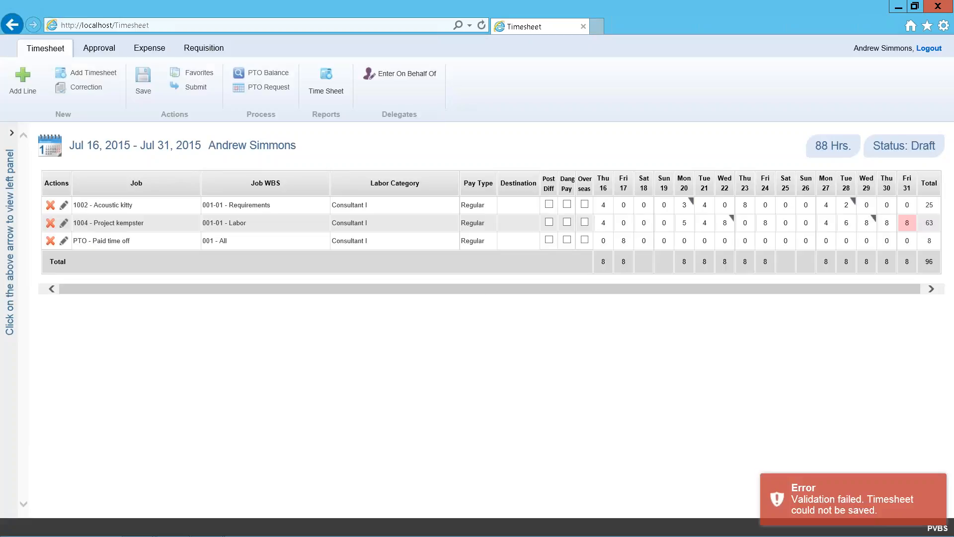
mouse_move(909, 225)
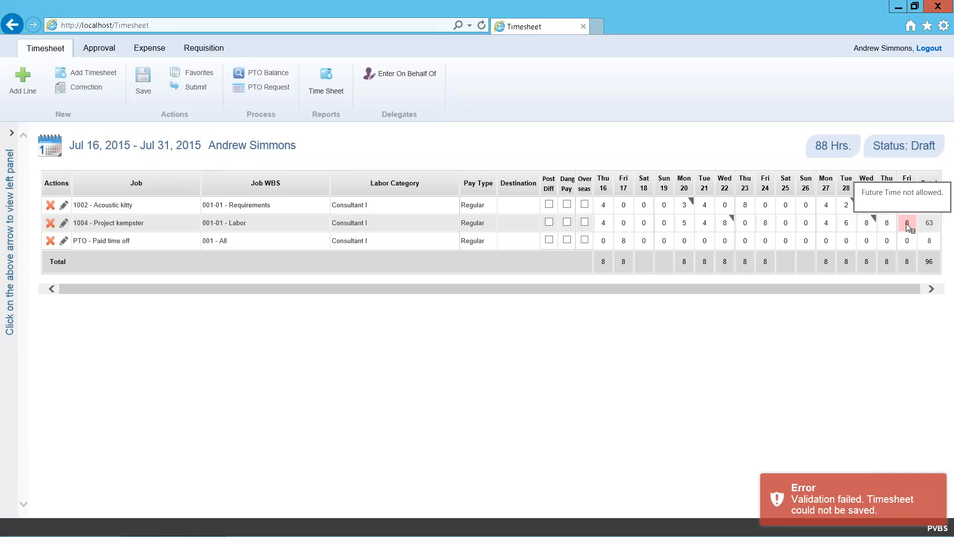
right_click(907, 225)
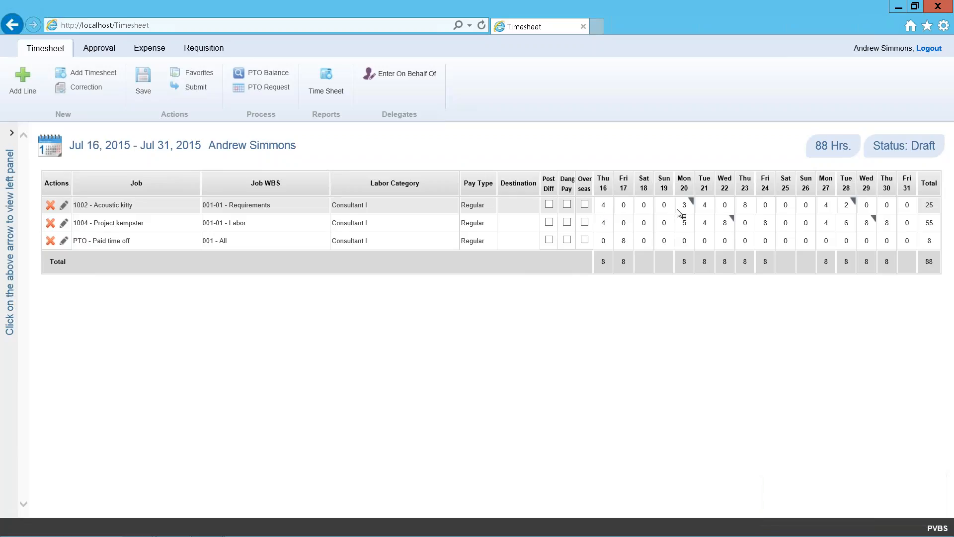
Change the Thu 16 hours on the 1002 - Acoustic kitty line to 5, giving "error" as the reason for change.
left_click(602, 209)
right_click(602, 210)
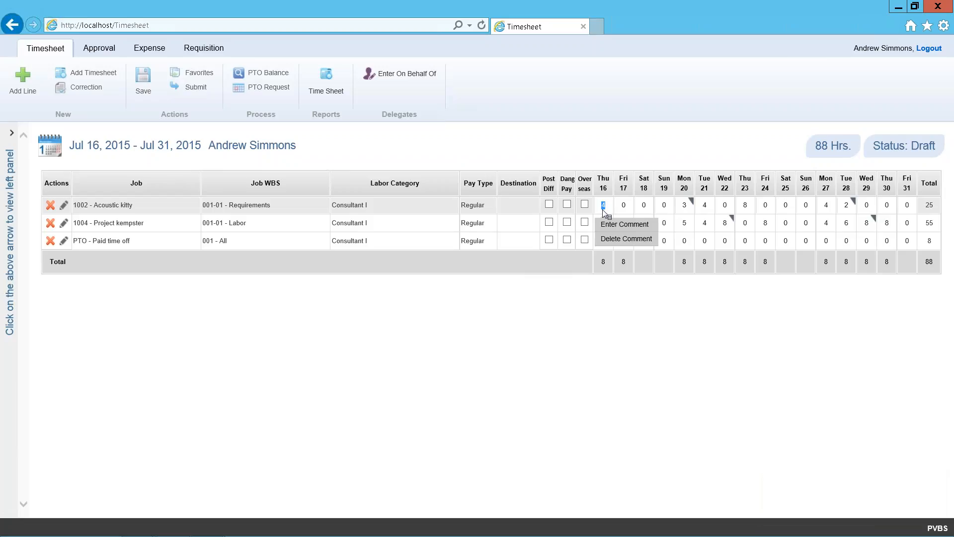
left_click(624, 224)
left_click(446, 197)
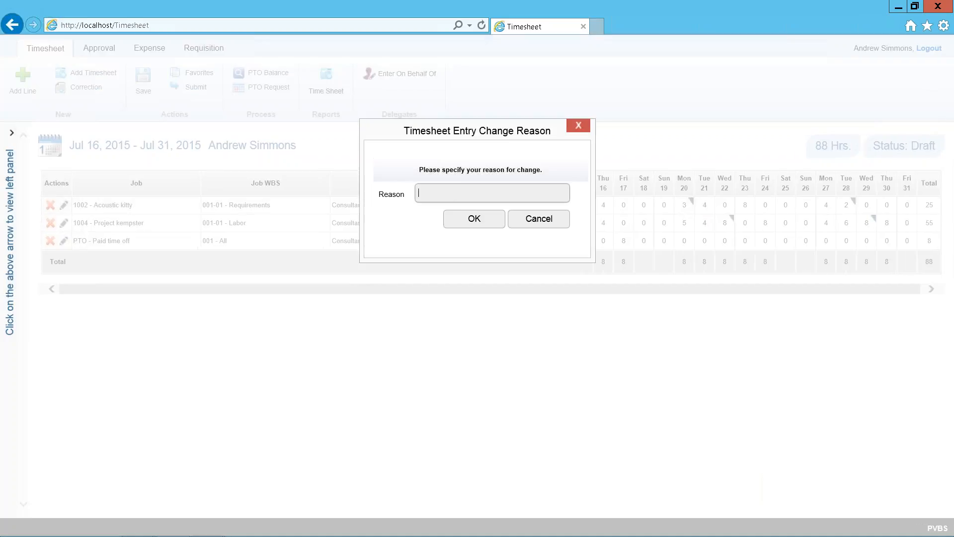
type("error")
left_click(472, 218)
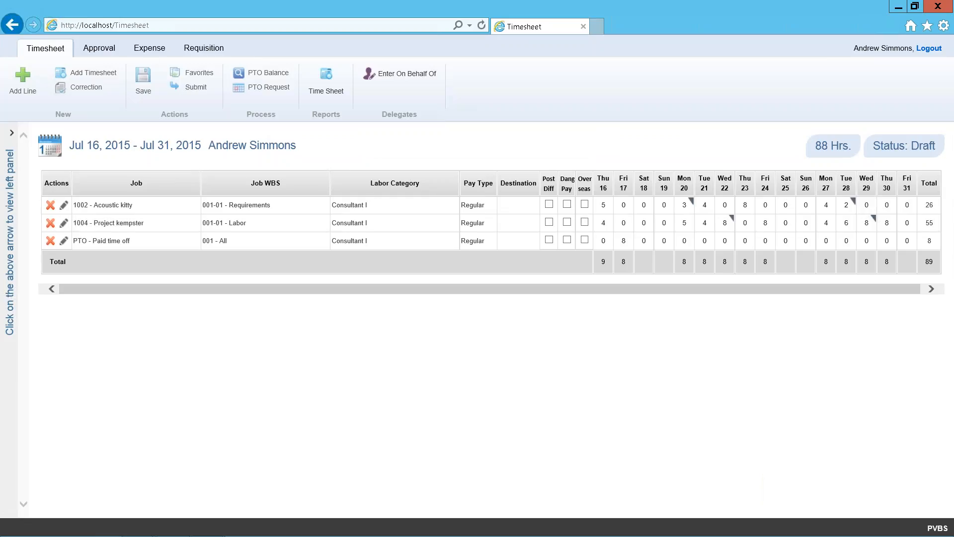
Leave the timesheet without saving and add an expense report dated 7-26-2015 to 7-30-2015 with the description "Travel to Colorado".
left_click(149, 50)
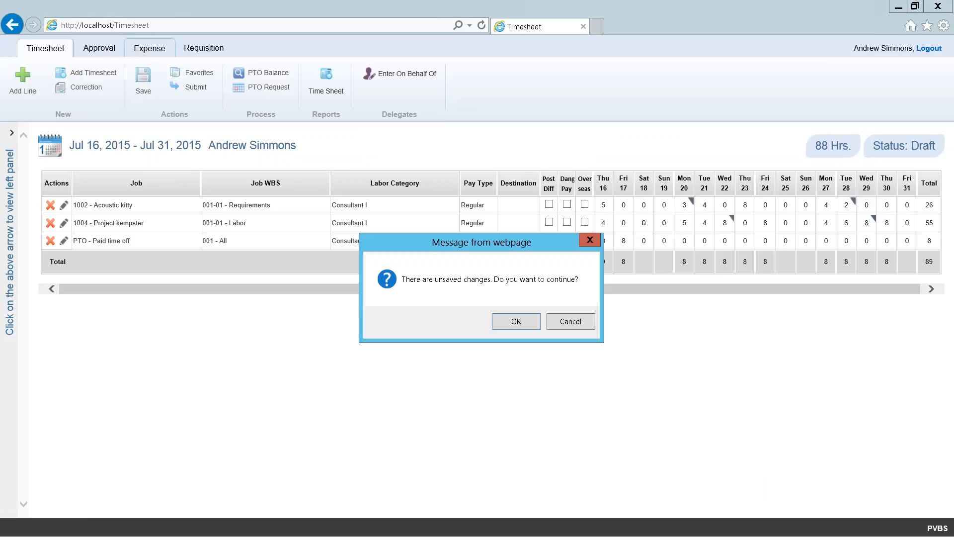
left_click(511, 323)
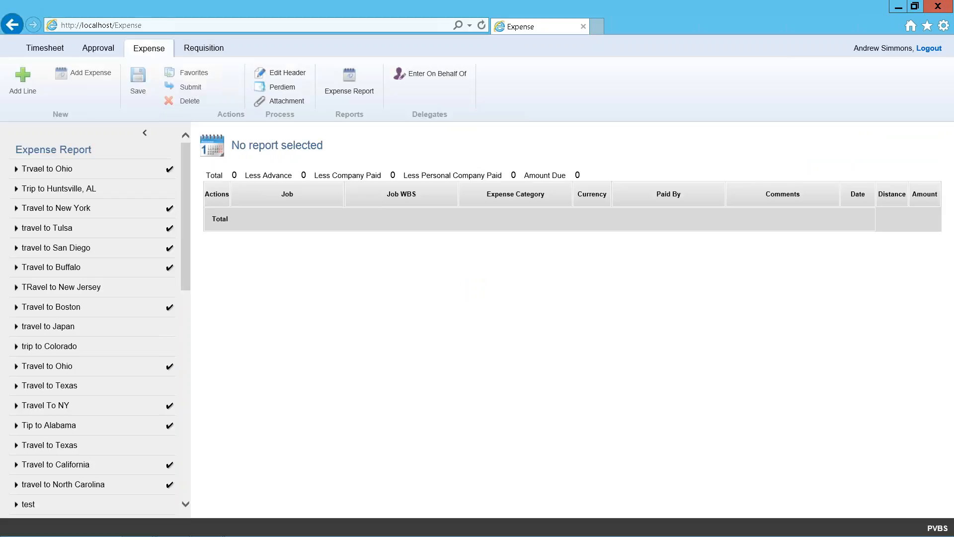
left_click(87, 78)
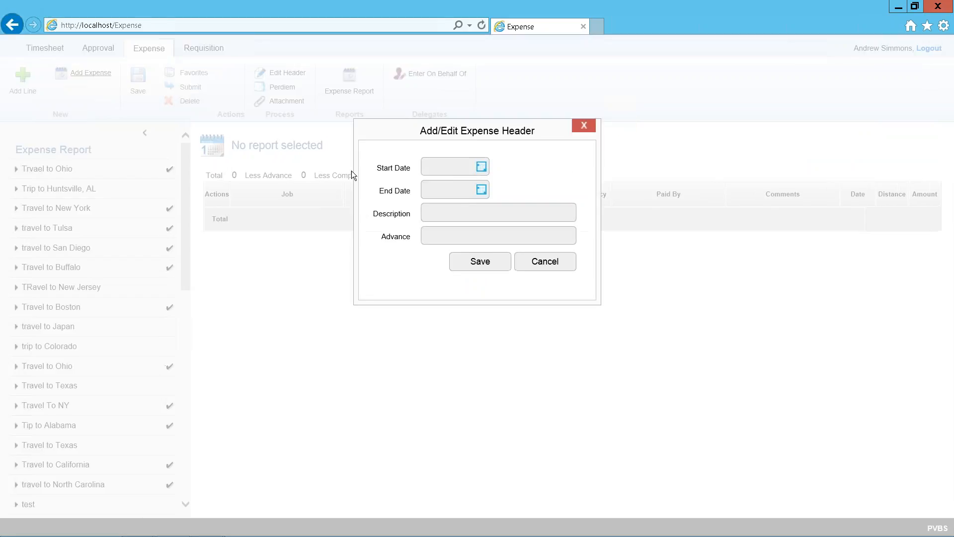
left_click(481, 168)
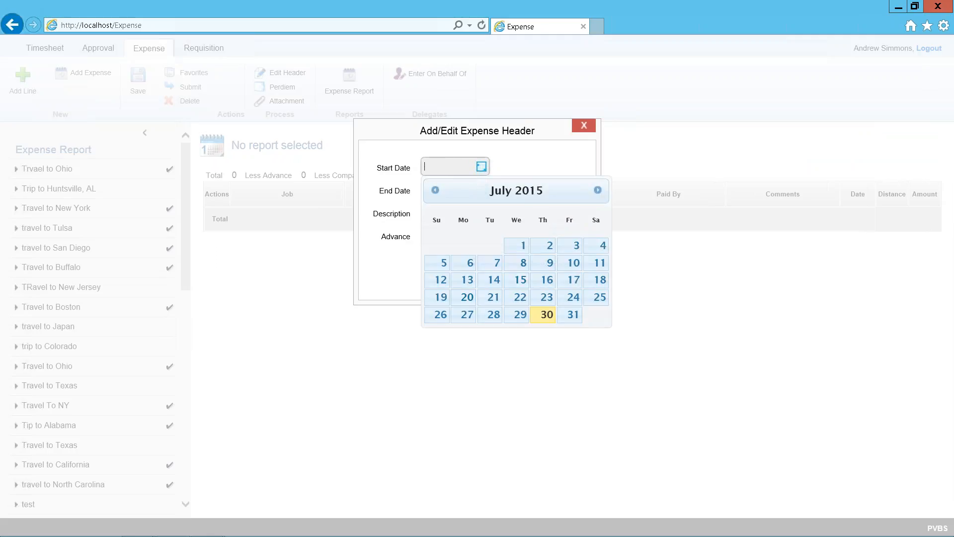
left_click(440, 315)
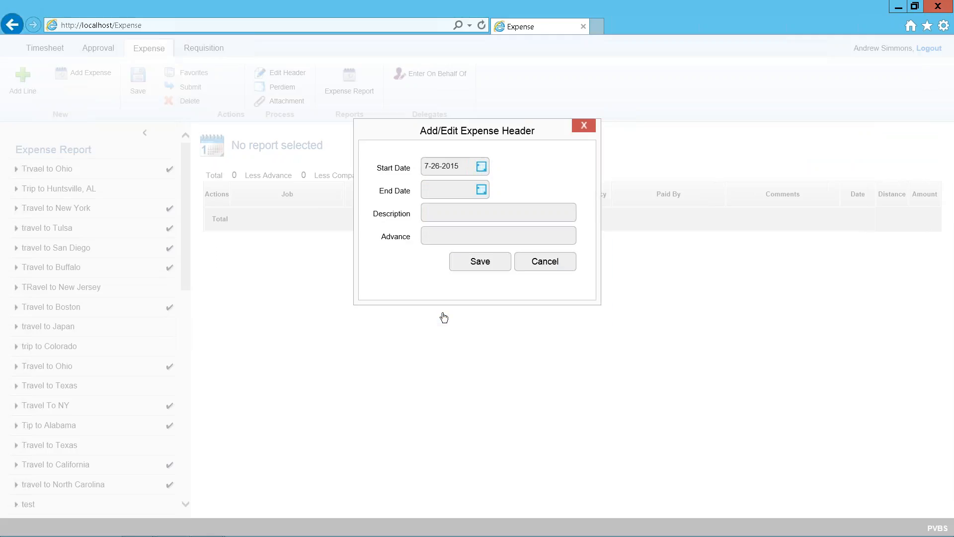
left_click(481, 190)
left_click(546, 338)
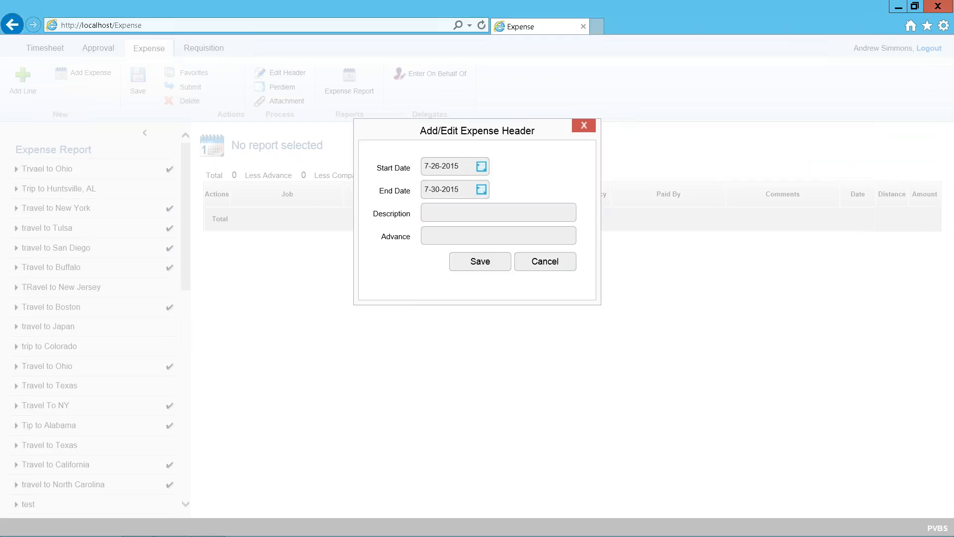
left_click(449, 218)
type("Travel t")
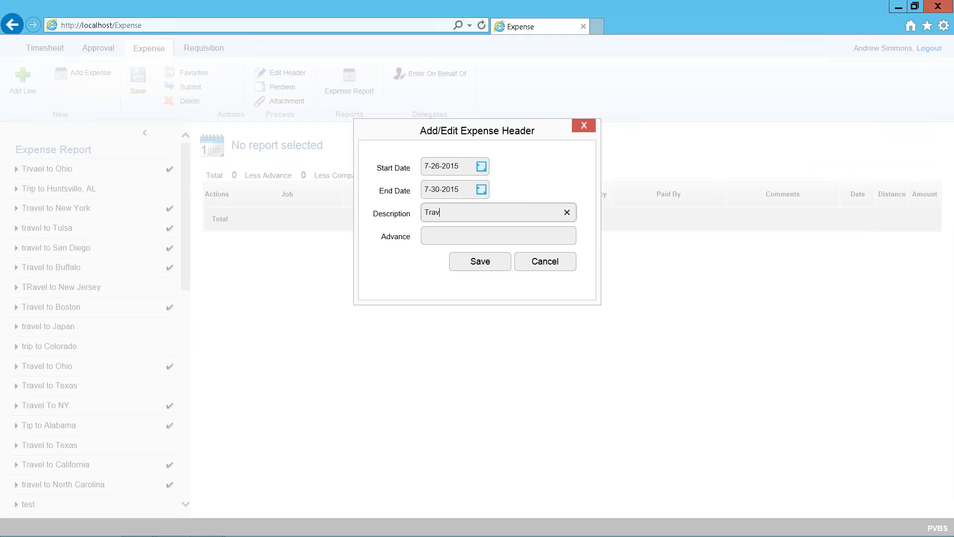
type("o Colorado")
left_click(480, 262)
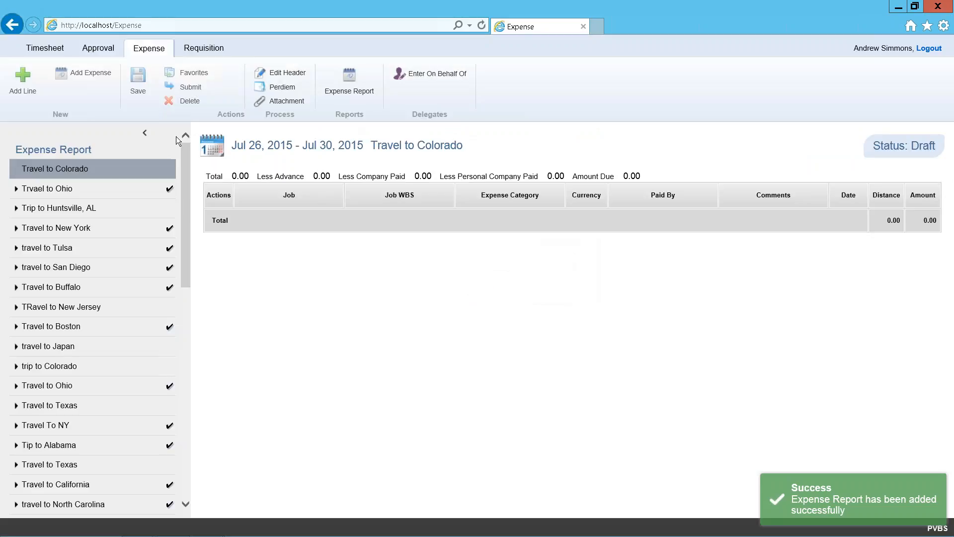
Start the Perdiem Wizard for the Travel to Colorado report and set the travel location to CO, DENVER, DENVER COUNTY.
left_click(281, 88)
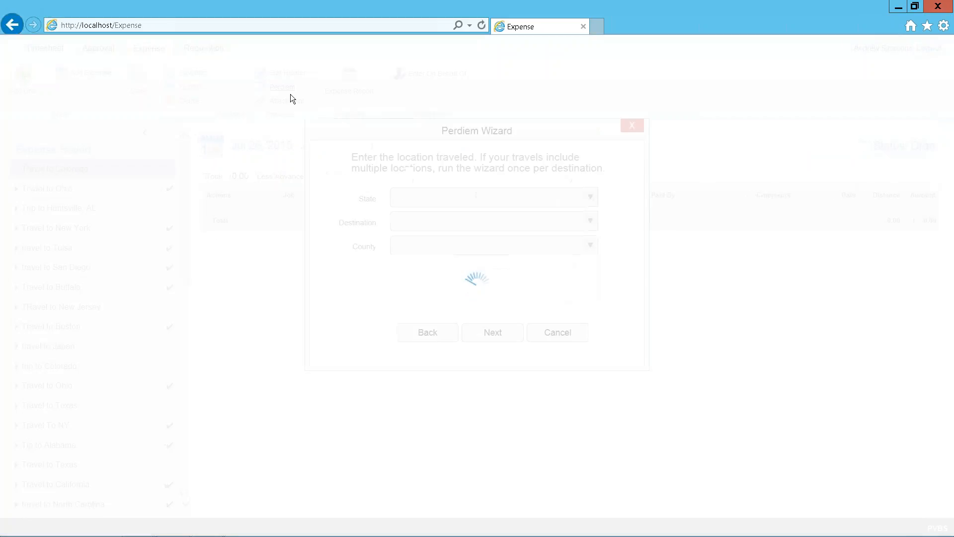
type("co")
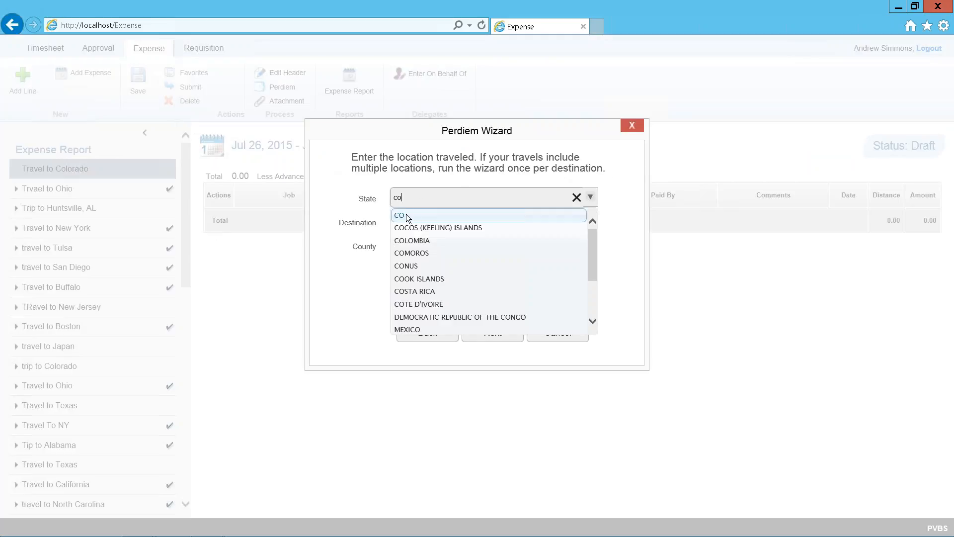
left_click(407, 219)
left_click(406, 222)
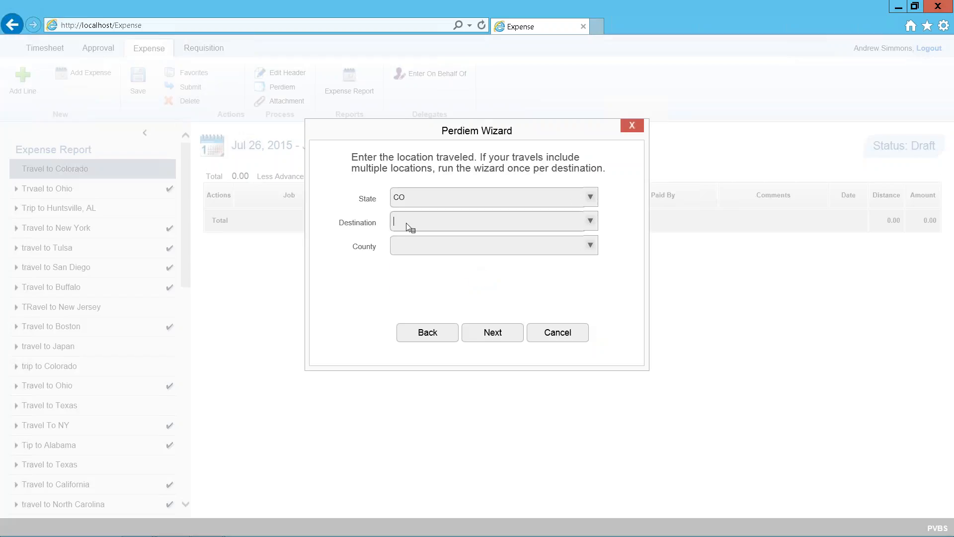
type("den")
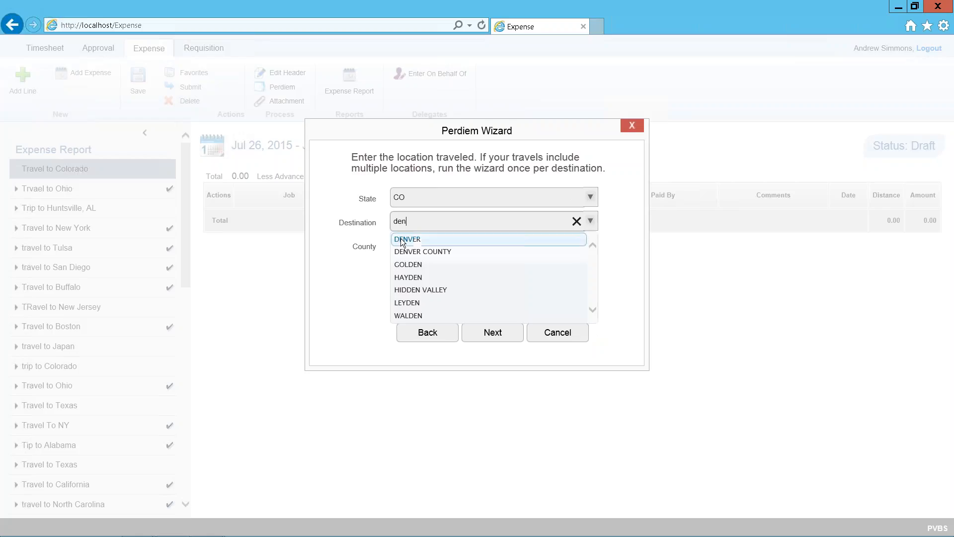
left_click(402, 240)
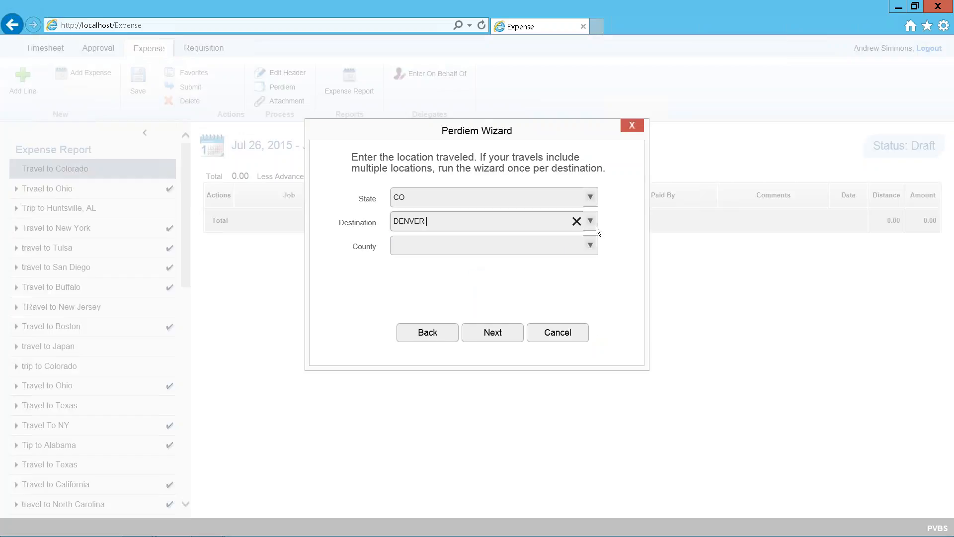
left_click(590, 245)
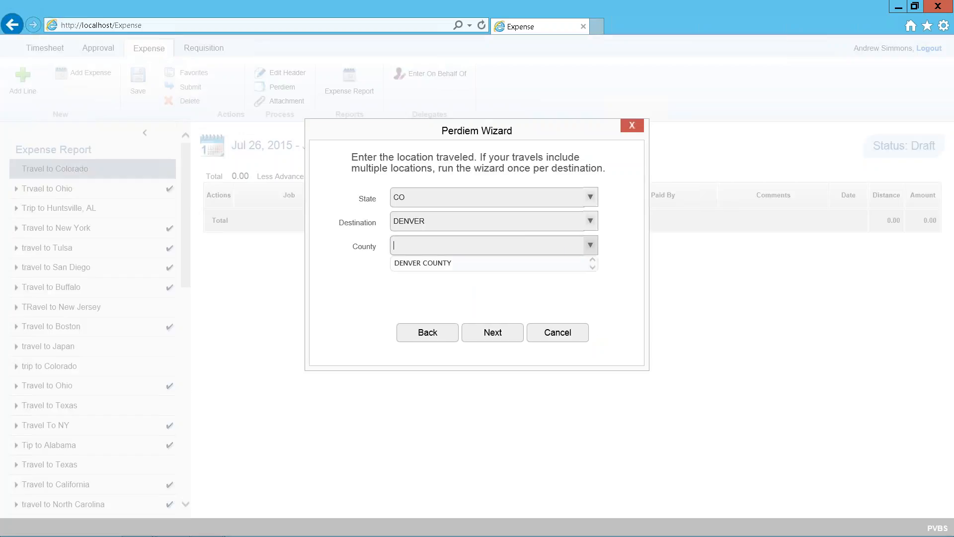
left_click(438, 262)
left_click(487, 333)
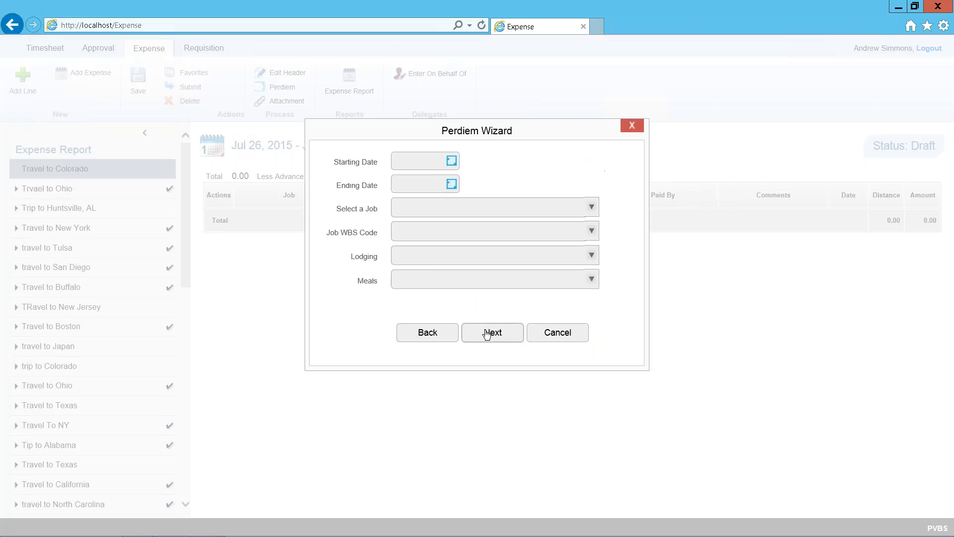
Set the per diem dates to 7-26-2015 through 7-30-2015, with job 1002 - Acoustic kitty and WBS code 001-04 - Go live.
left_click(456, 162)
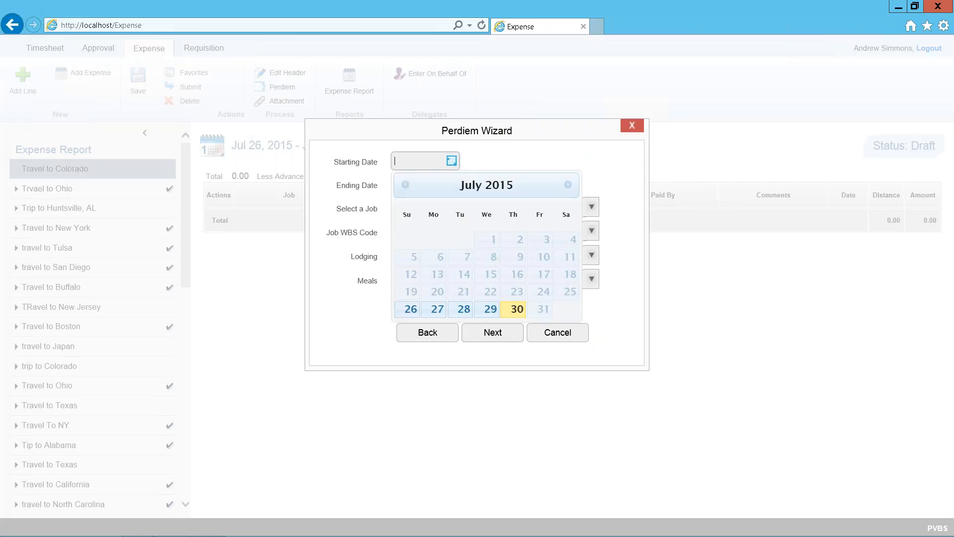
left_click(410, 308)
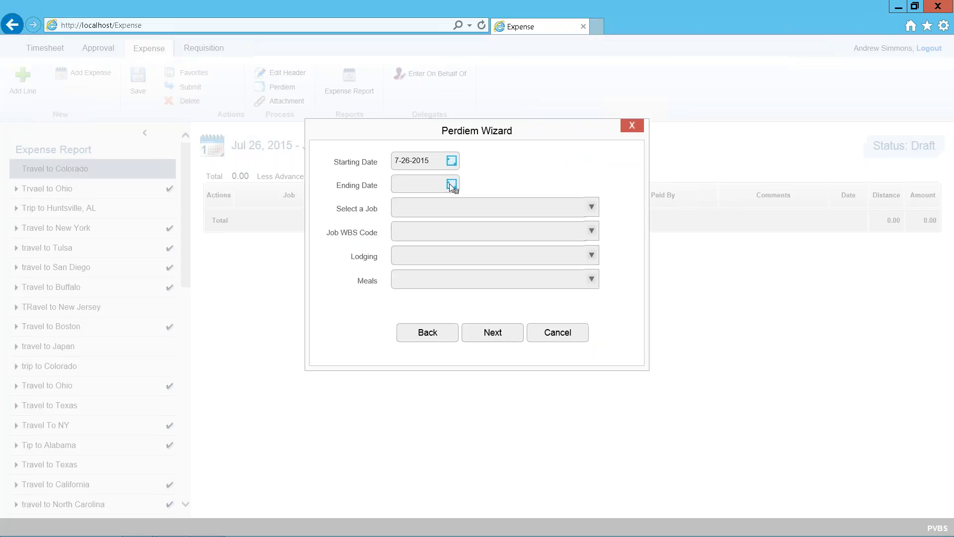
left_click(452, 185)
left_click(516, 332)
left_click(591, 208)
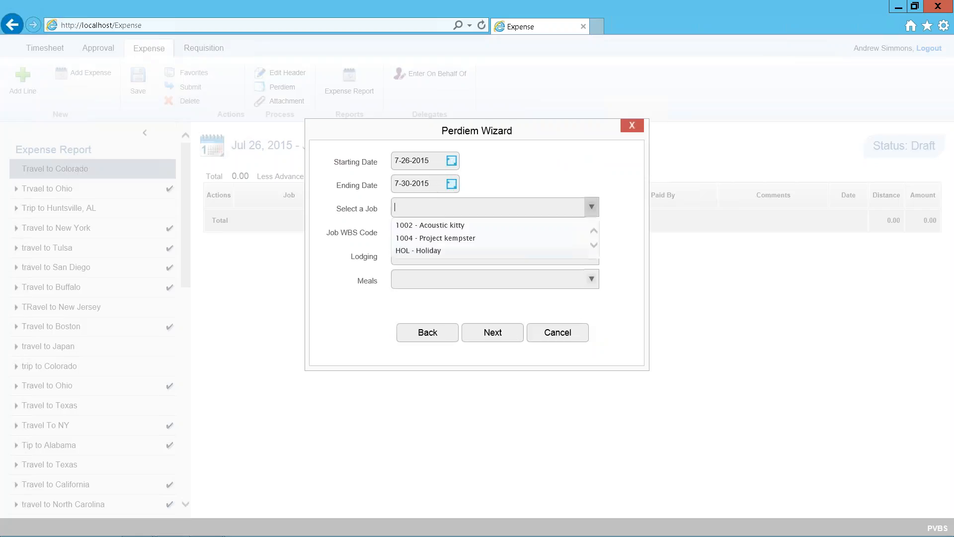
left_click(467, 228)
left_click(587, 233)
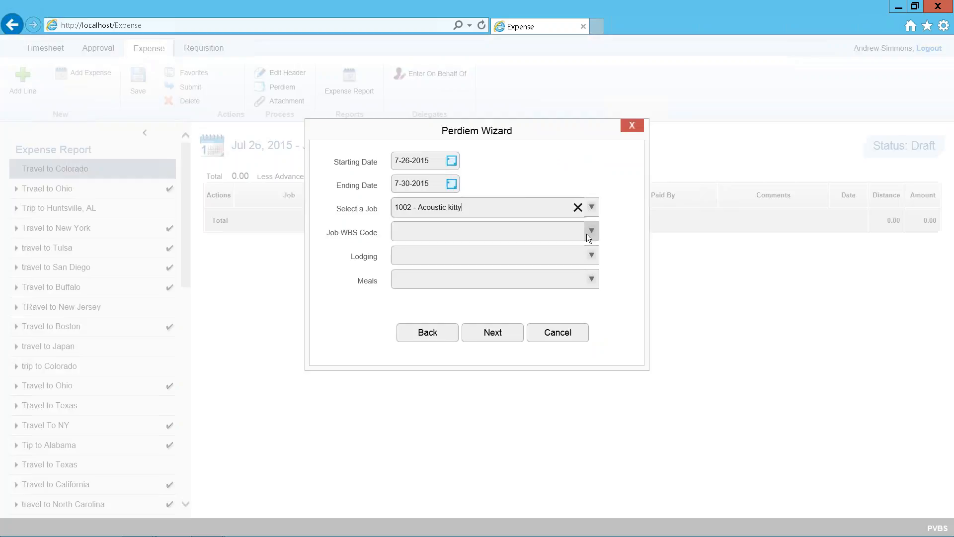
left_click(472, 289)
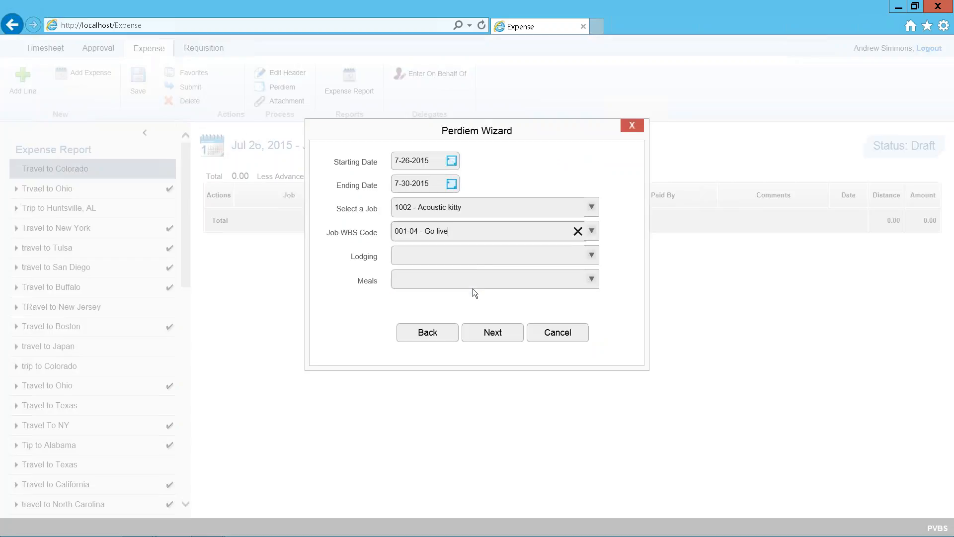
Assign the Lodging category to lodging and PerDiem to meals, and continue to the list of meals and lodgings taken.
left_click(565, 257)
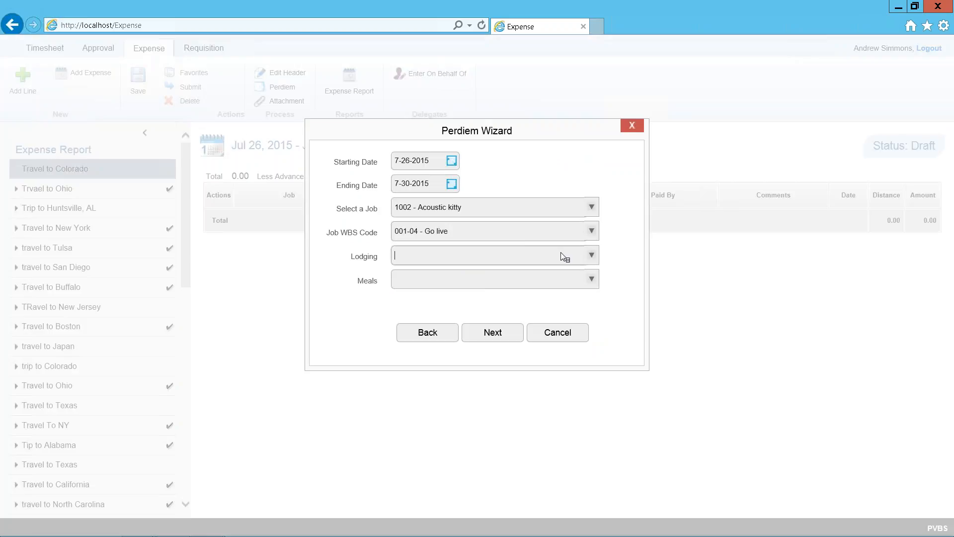
type("lod")
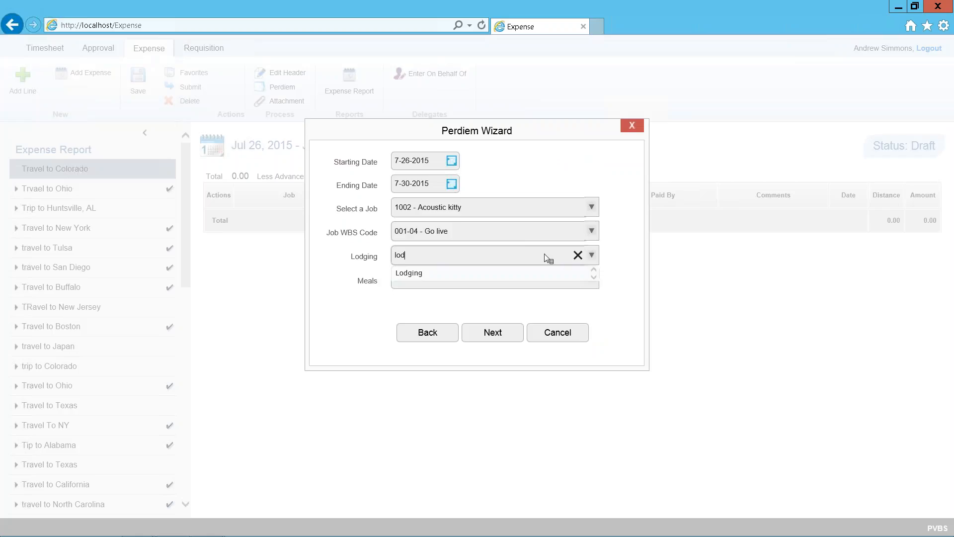
left_click(423, 272)
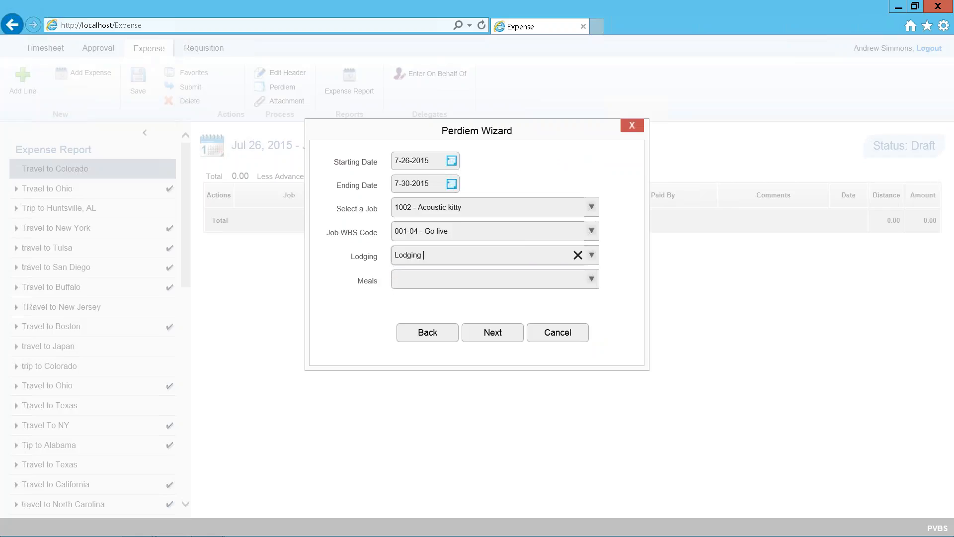
left_click(411, 272)
type("per")
left_click(410, 296)
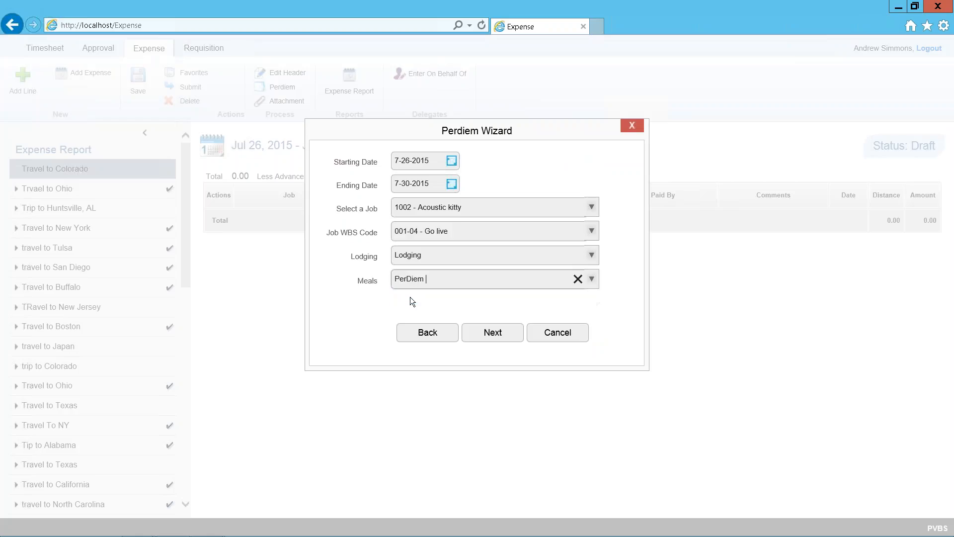
left_click(502, 334)
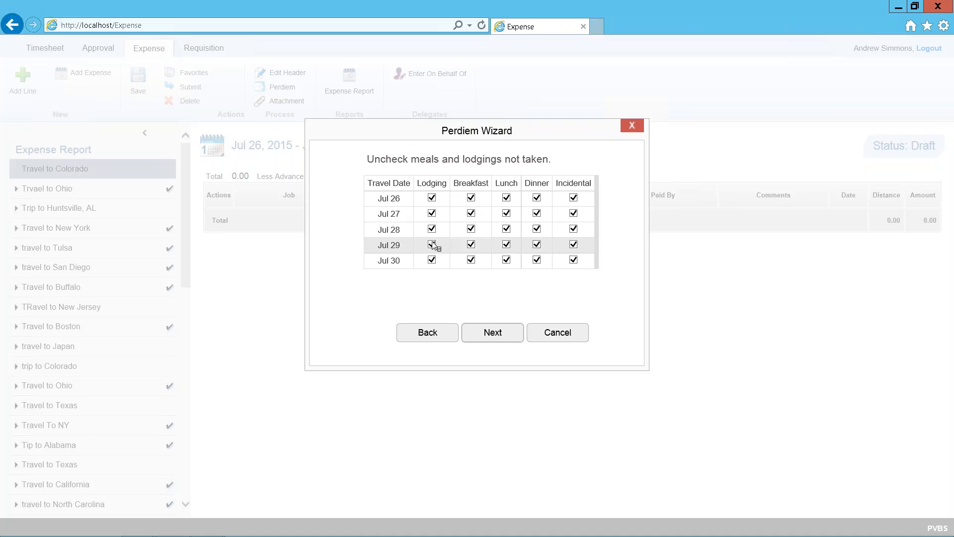
Keep all meals and lodgings selected, enter a daily room rate of 125 and room tax of 20, and finish the wizard.
left_click(471, 259)
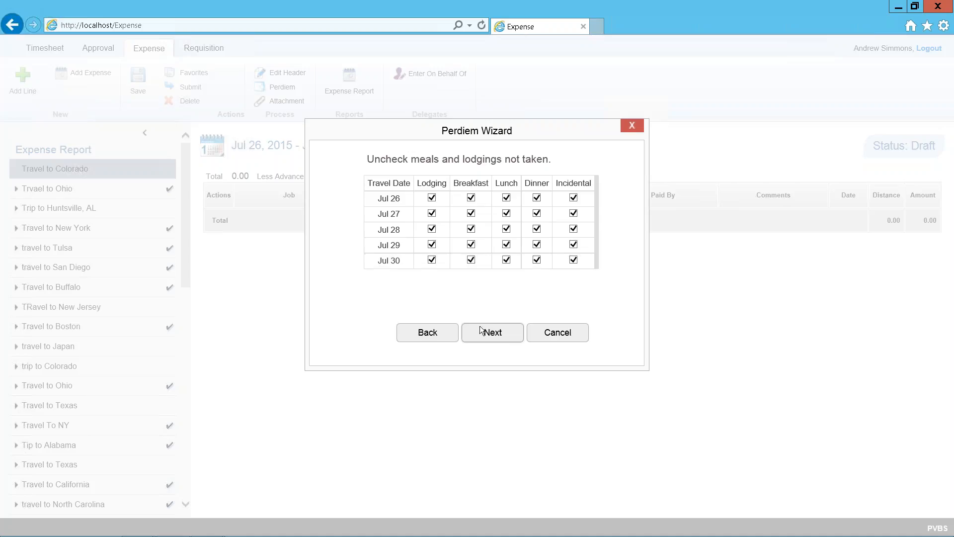
left_click(492, 331)
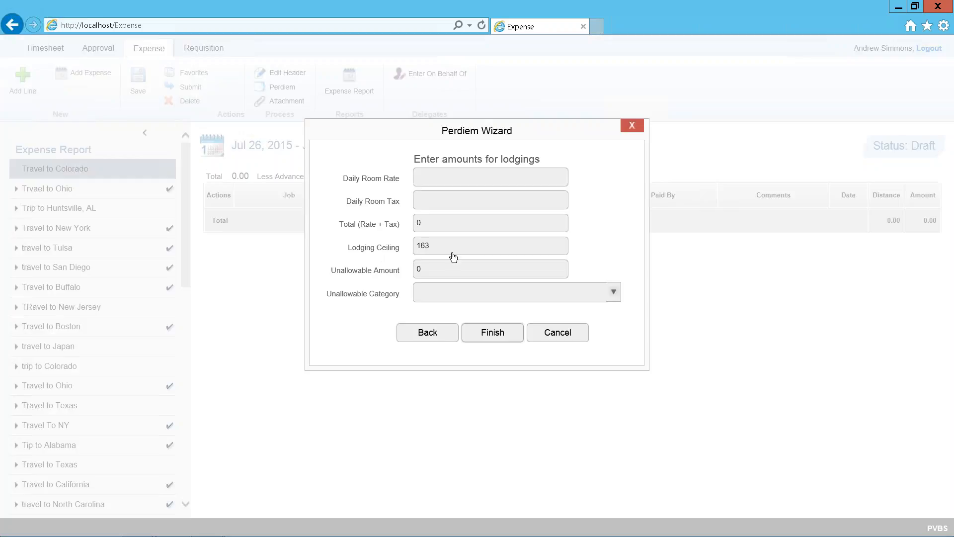
left_click(437, 177)
type("125")
key("Tab")
type("20")
key("Tab")
left_click(482, 338)
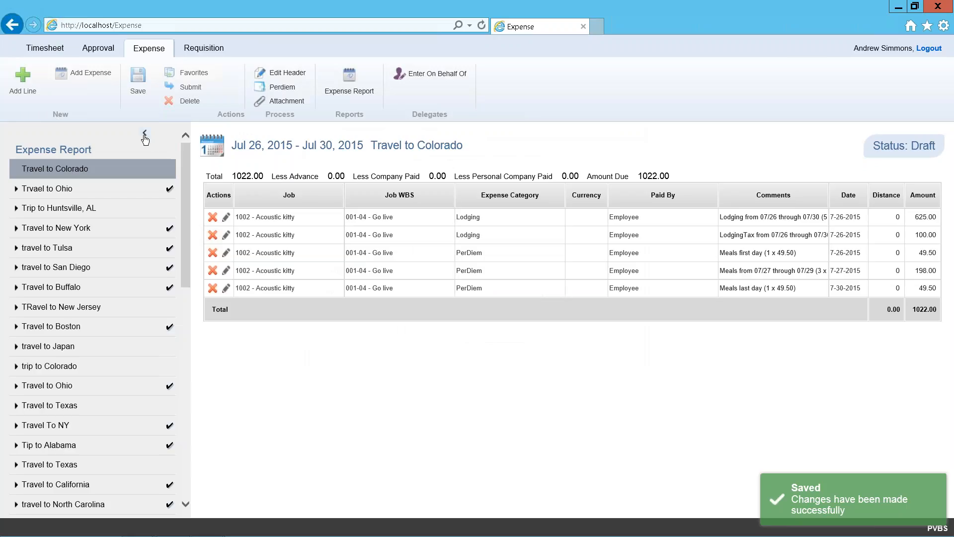
Save the Travel to Colorado expense report and submit it after looking at its attachments dialog.
left_click(144, 134)
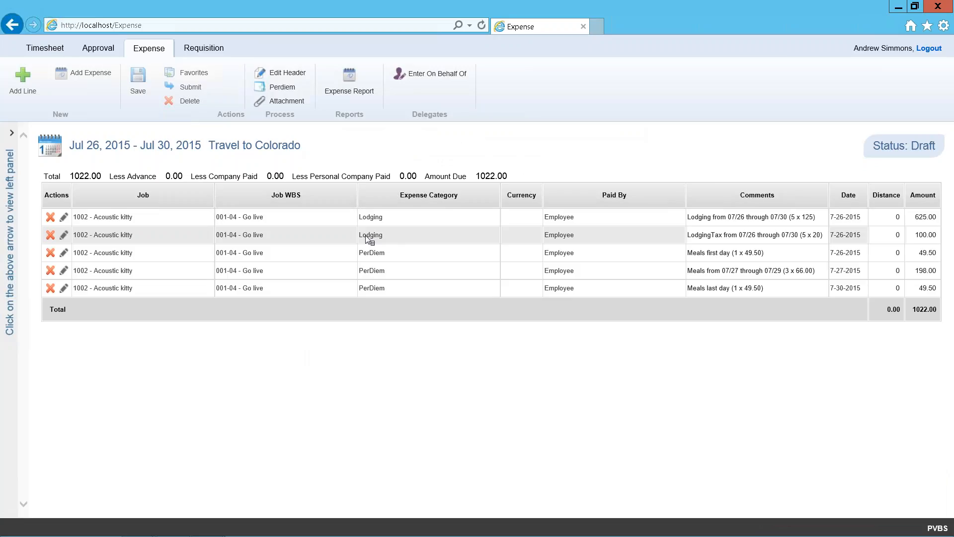
left_click(139, 90)
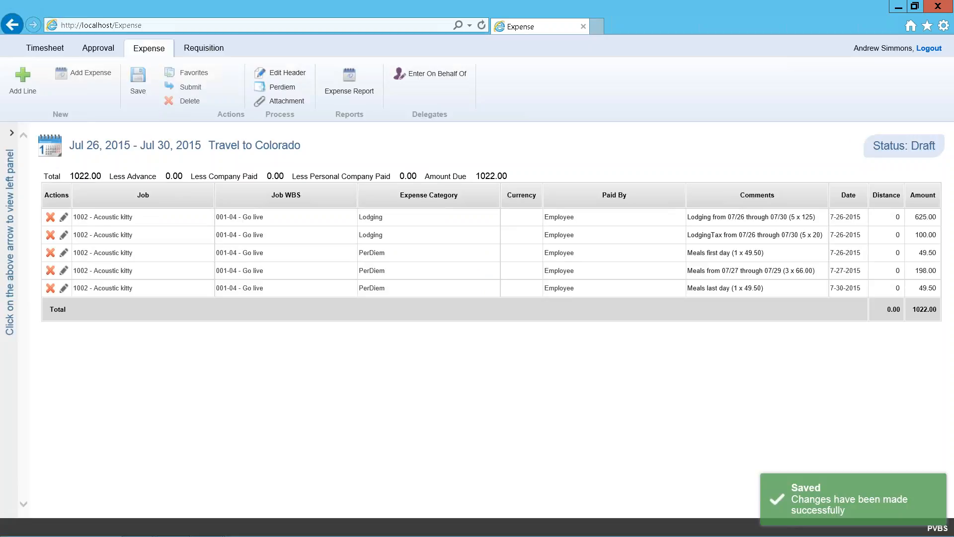
left_click(283, 101)
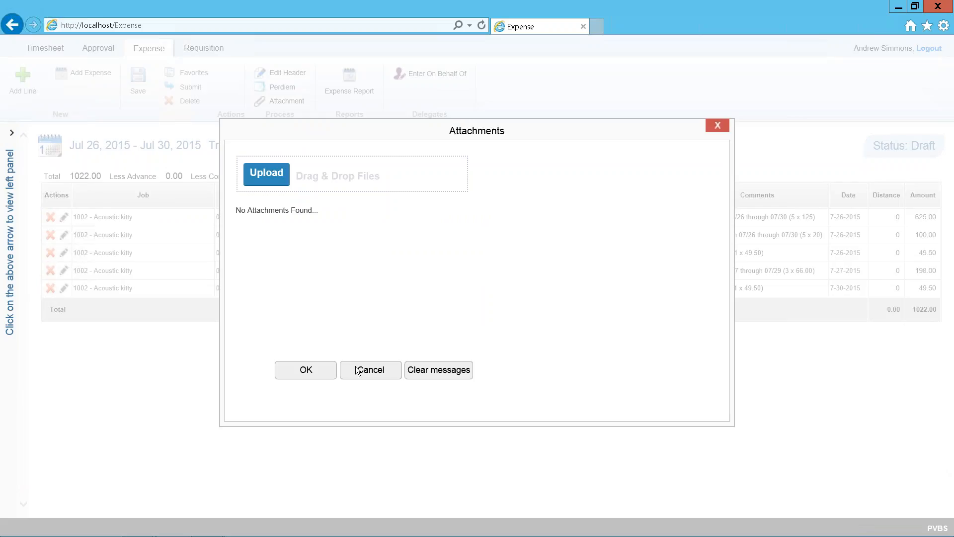
left_click(365, 374)
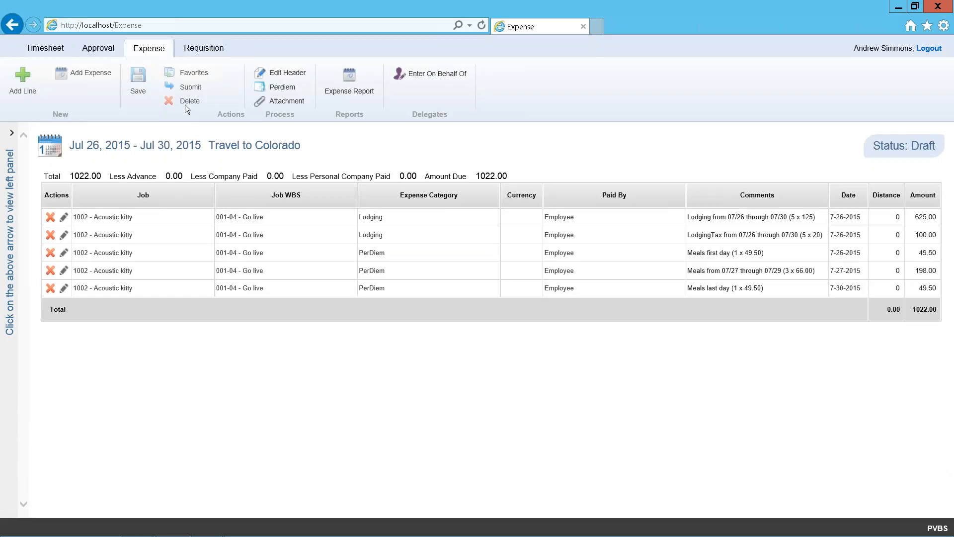
left_click(189, 87)
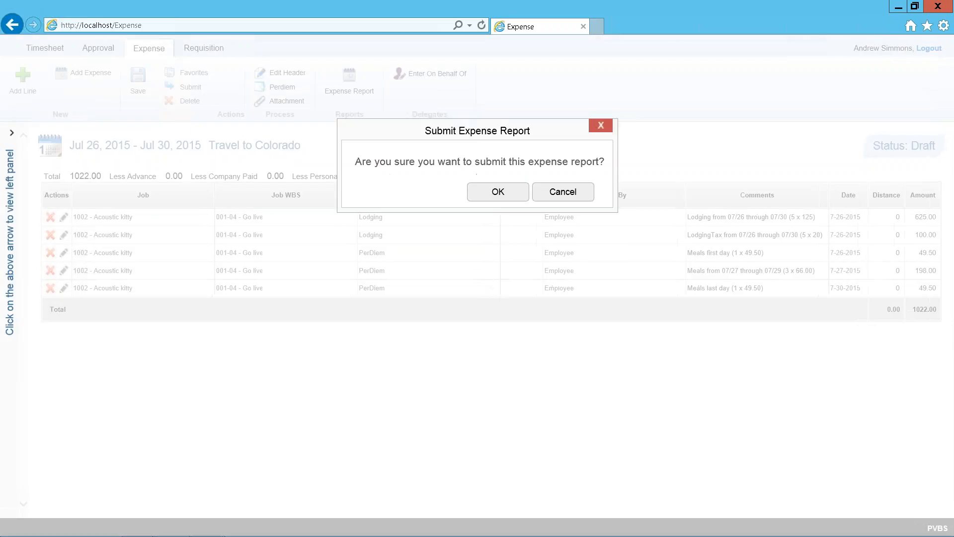
left_click(497, 193)
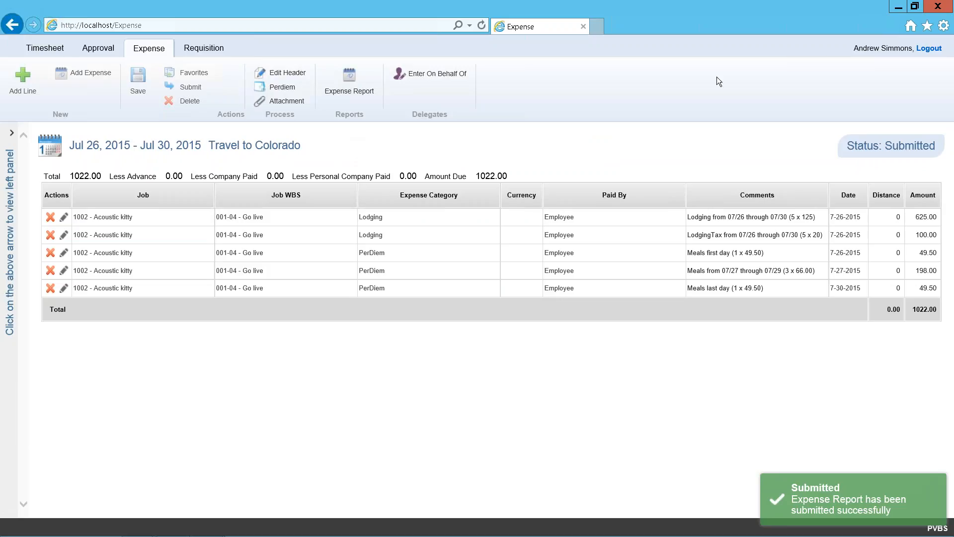
Switch to Microsoft Dynamics NAV and open the web Expense list by searching for "expense".
left_click(894, 8)
key("ctrl+F3")
type("expense")
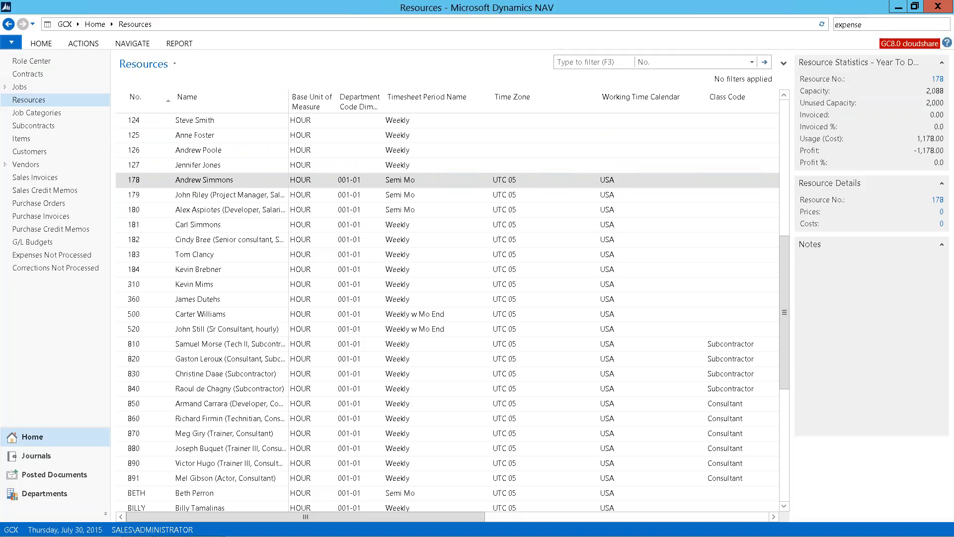
left_click(733, 63)
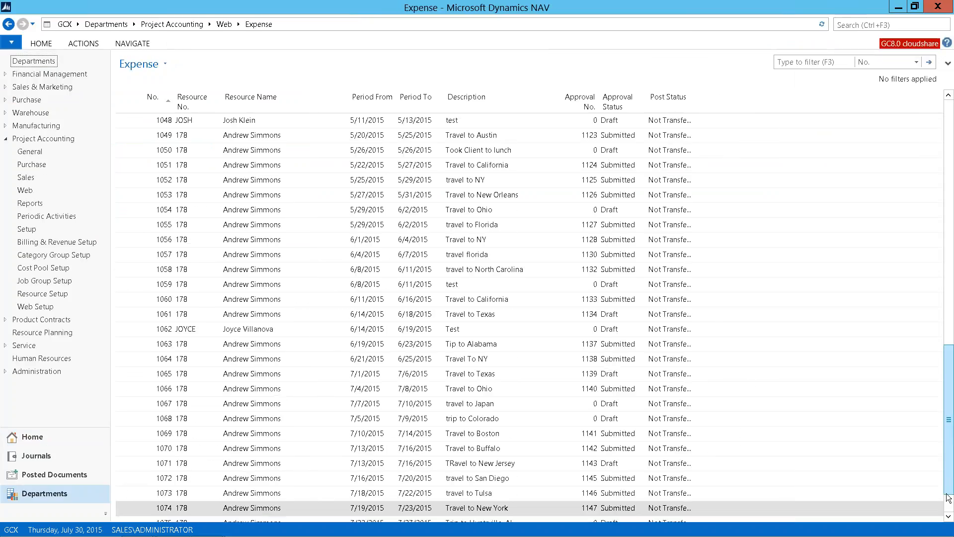
Open the Travel to Colorado expense record, number 1077, at the end of the Expense list.
scroll(948, 465, "down", 1)
left_click(454, 509)
double_click(454, 509)
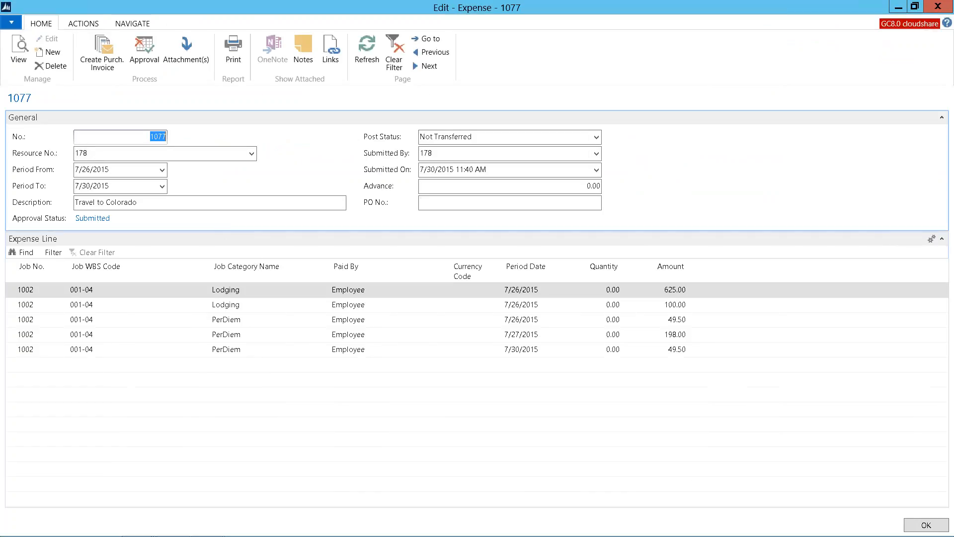
View the approval entry of expense 1077 and the first approver's status options, and return to the Expense list without changes.
left_click(144, 64)
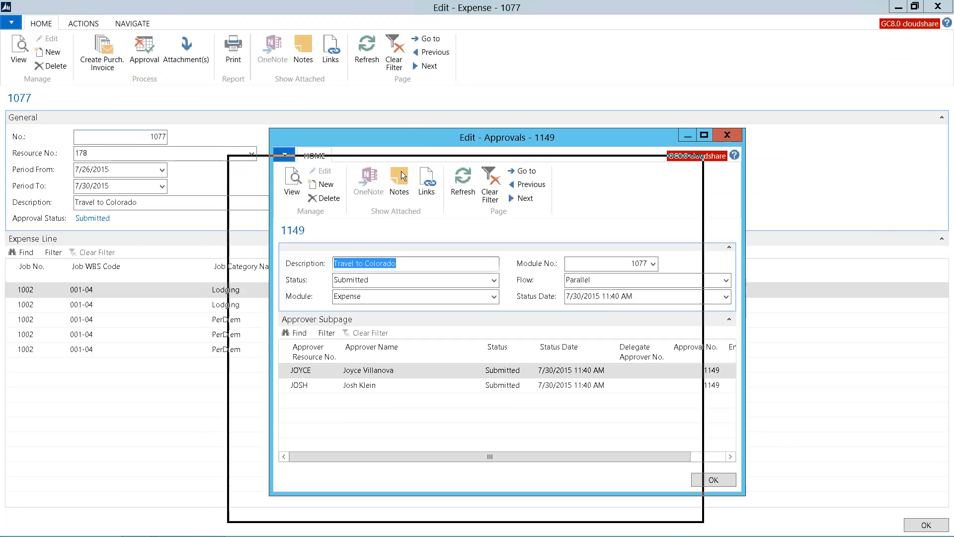
left_click_drag(457, 137, 389, 175)
left_click(435, 406)
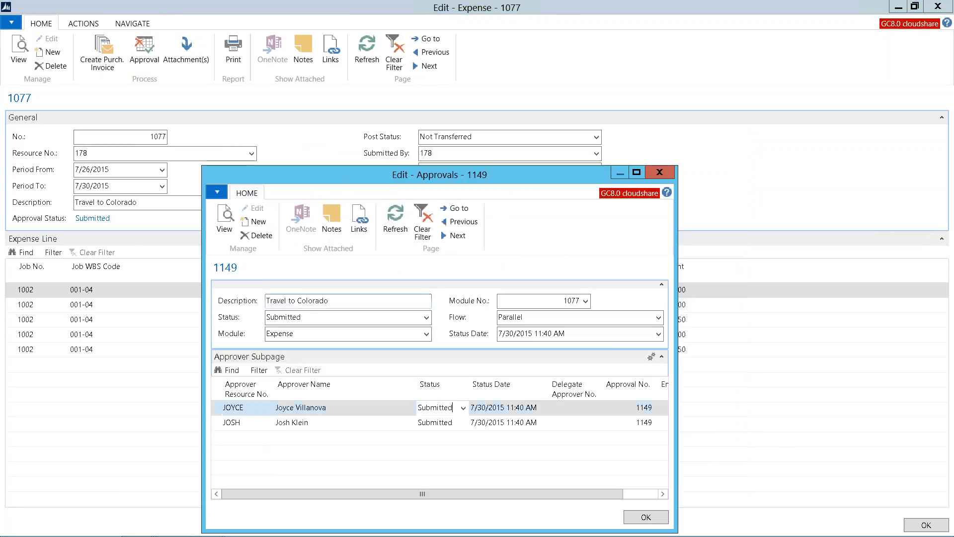
key("alt+Down")
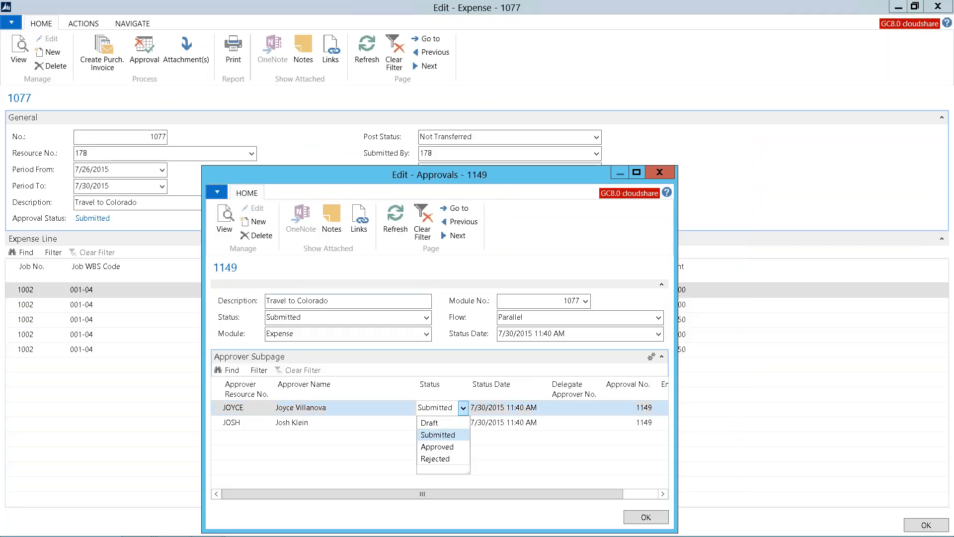
key("Escape")
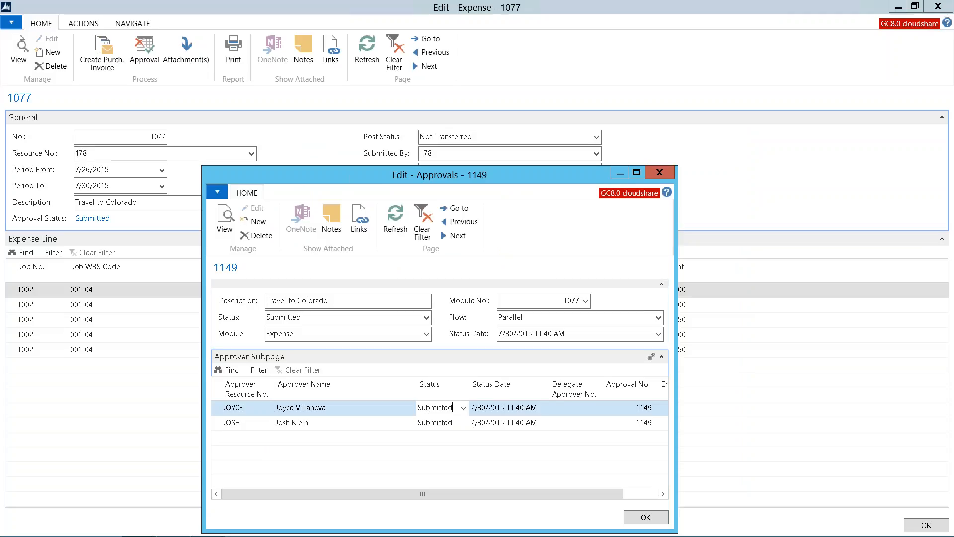
key("Escape")
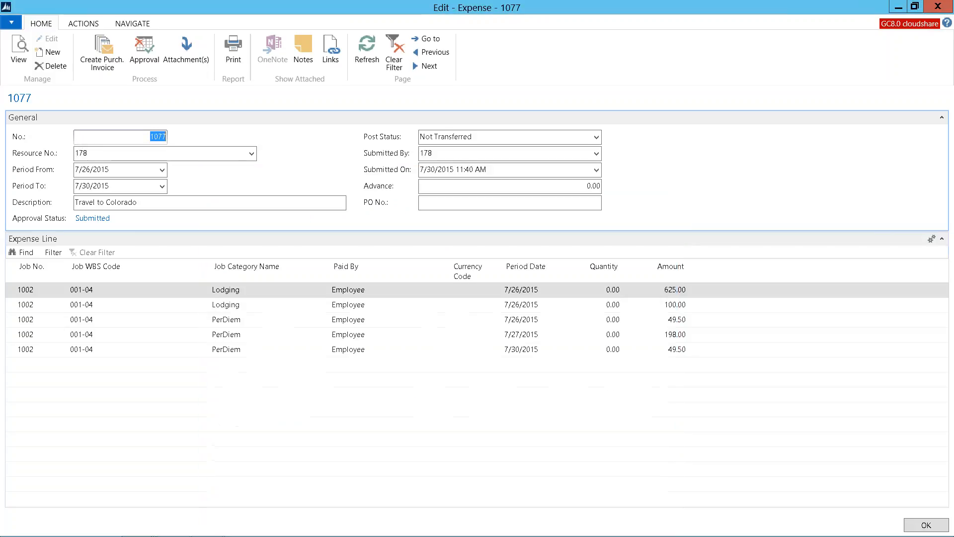
key("Escape")
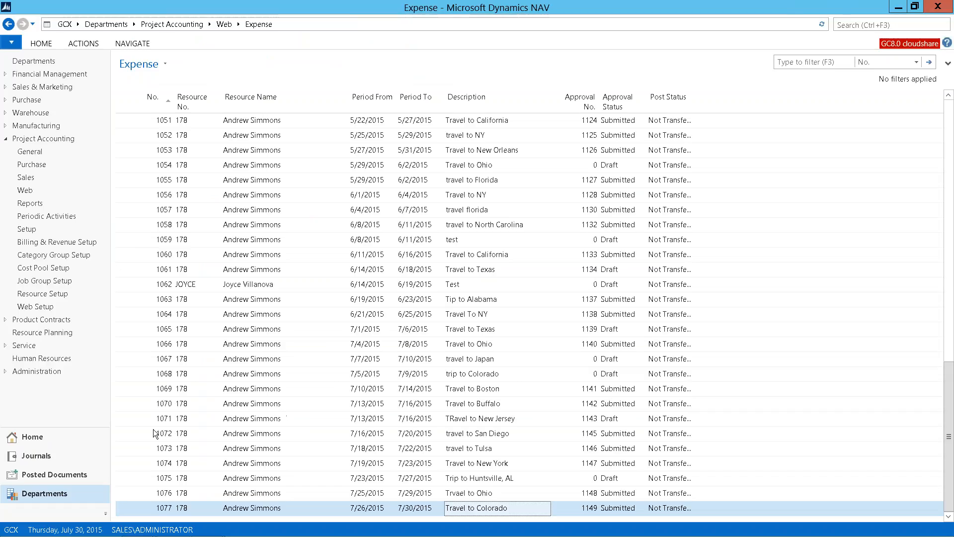
Open the Time Journals list and expand its ribbon so the journal commands and reports are shown.
left_click(49, 438)
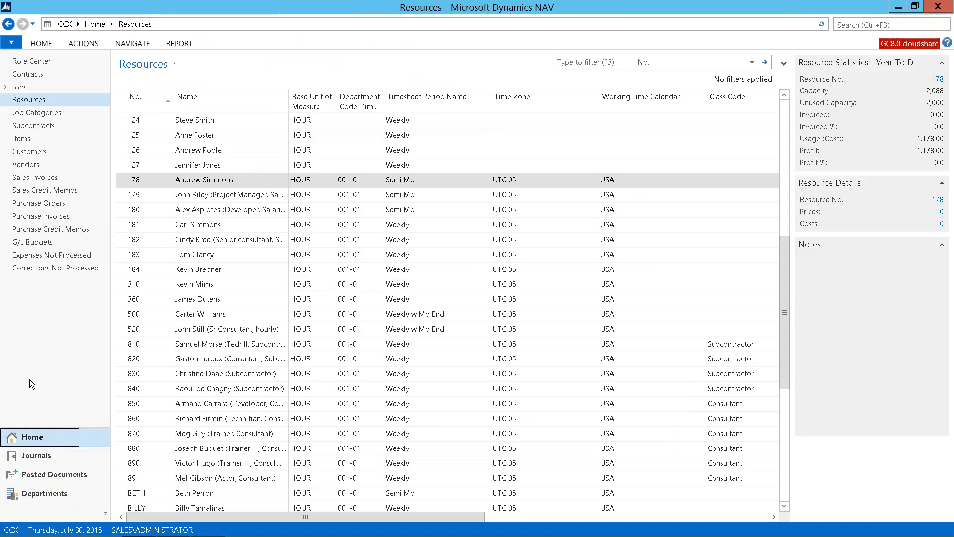
left_click(40, 462)
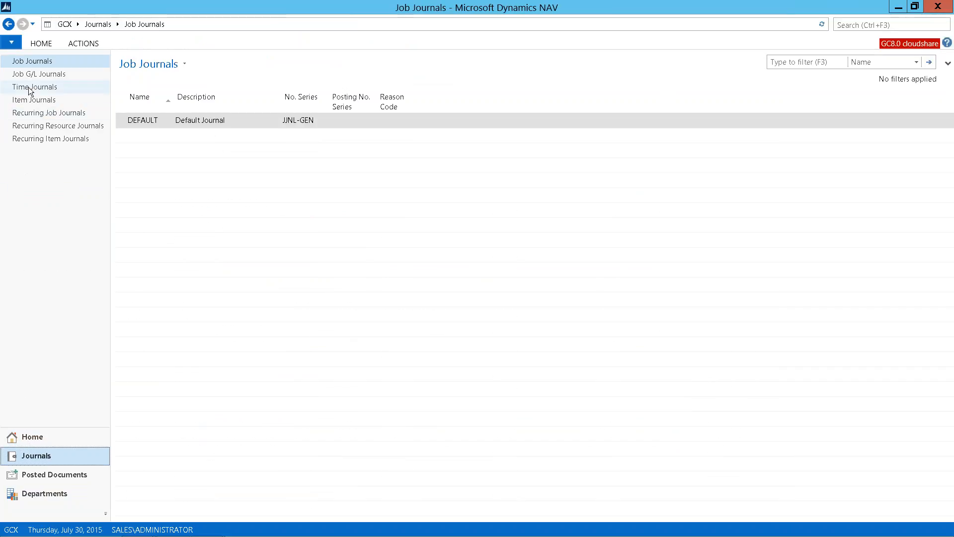
left_click(29, 89)
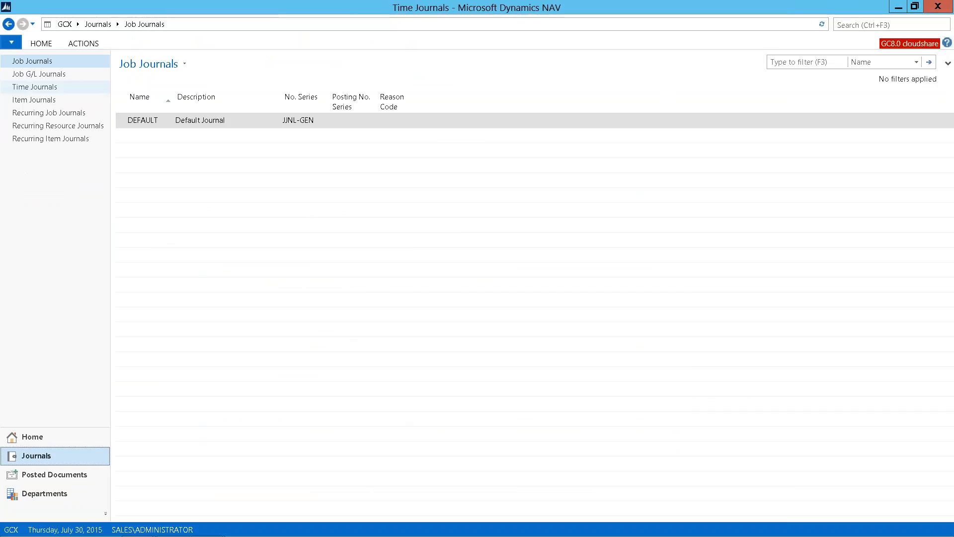
right_click(295, 40)
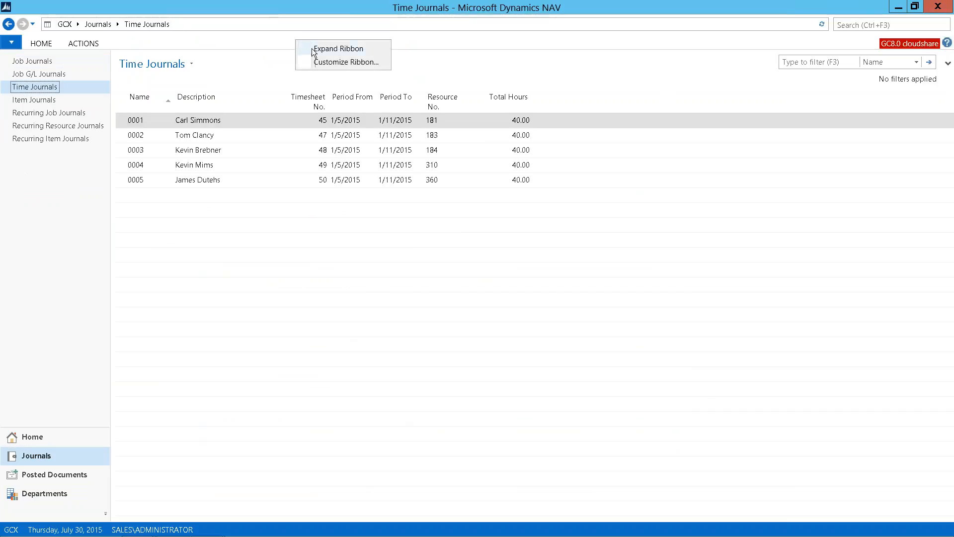
left_click(313, 49)
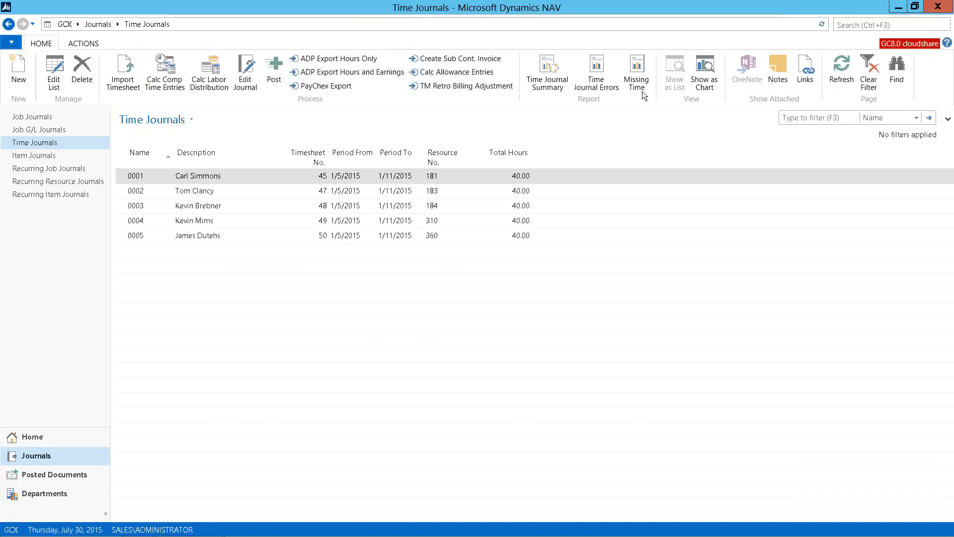
Open the Missing Time report request and view its output choices and scheduling settings, closing them without scheduling.
left_click(635, 76)
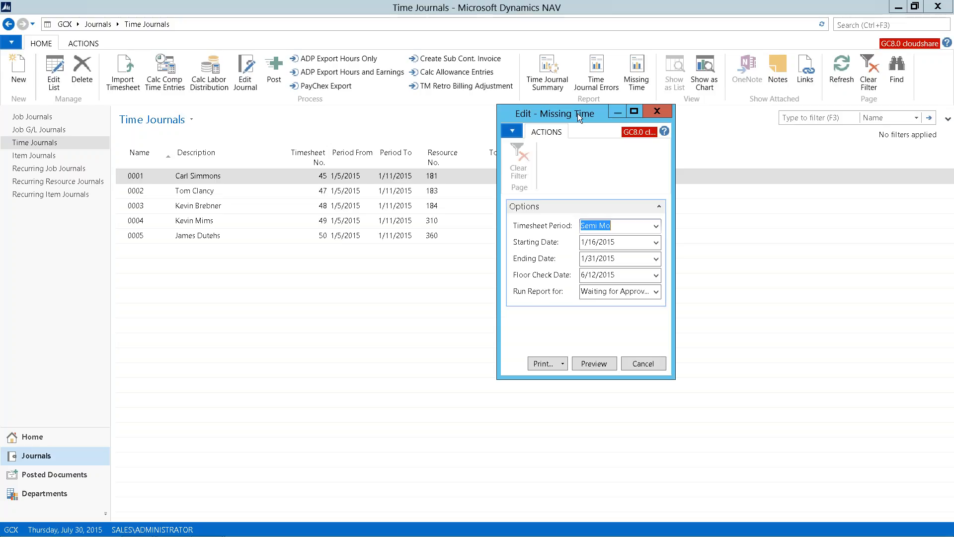
left_click(563, 365)
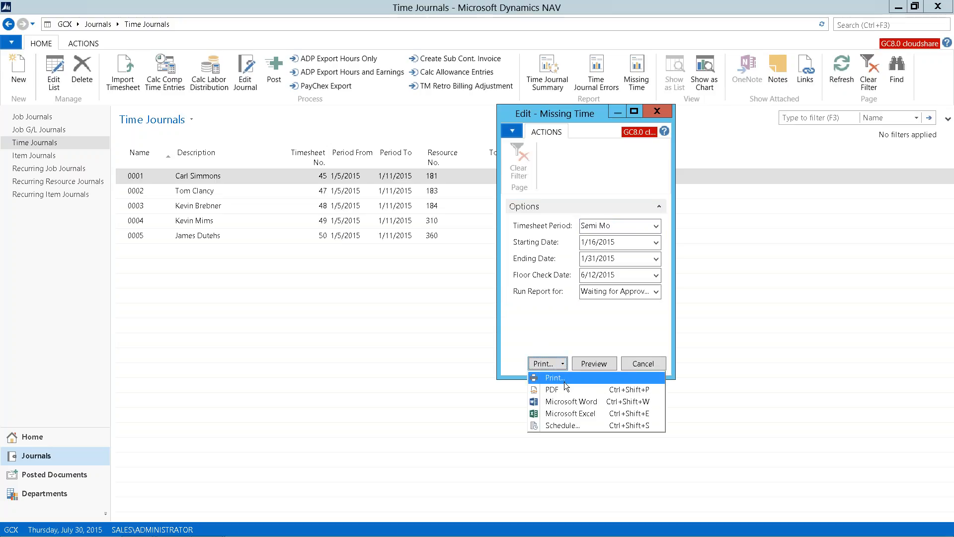
left_click(563, 425)
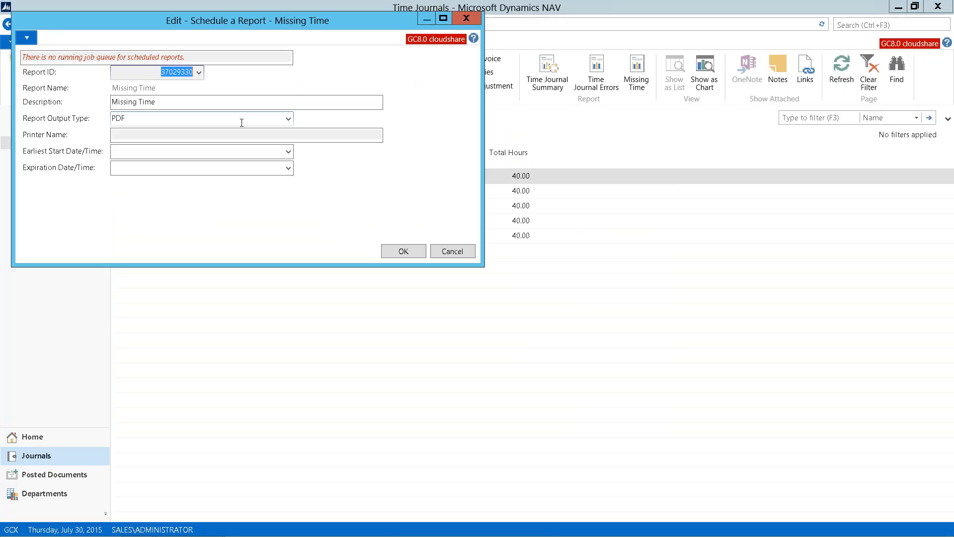
left_click(466, 19)
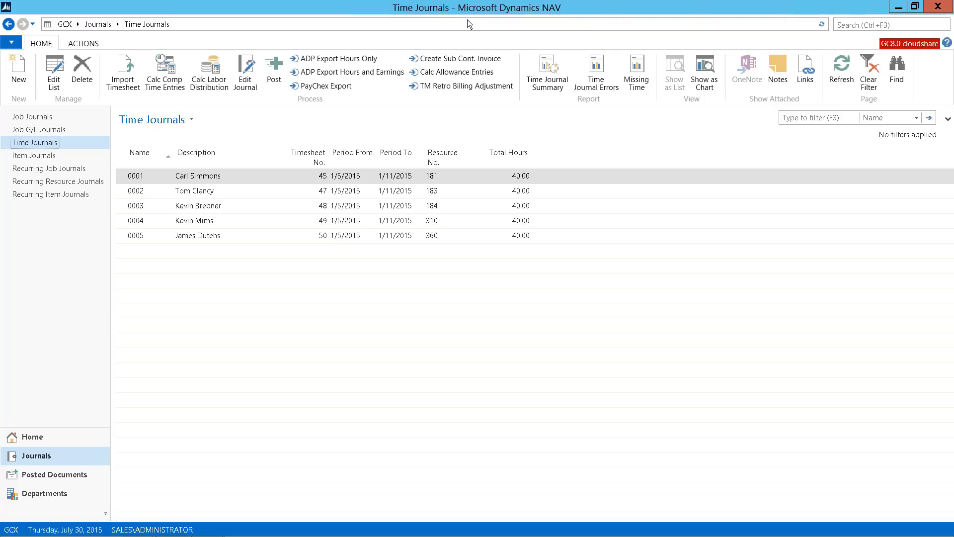
Try to print the Missing Time report for the Semi Mo period with its existing options.
left_click(642, 64)
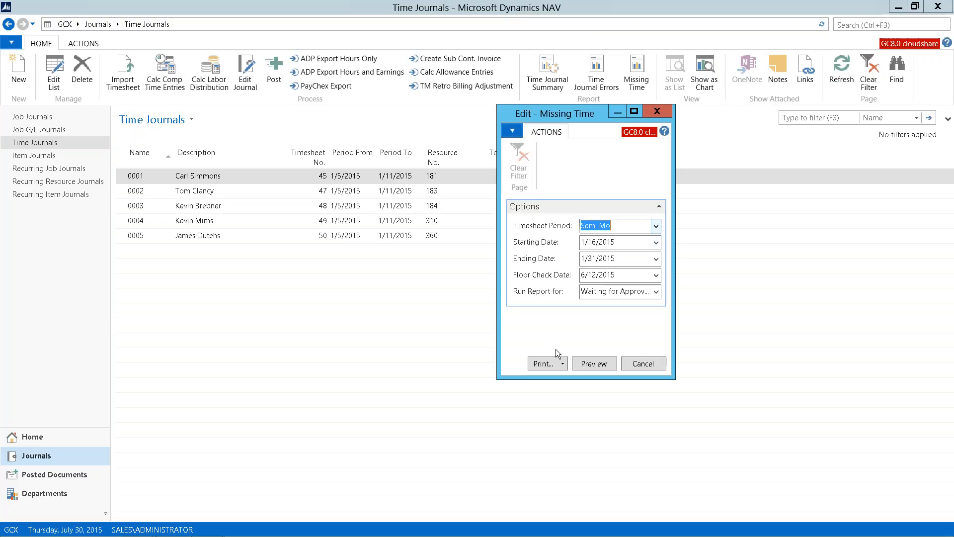
left_click(550, 366)
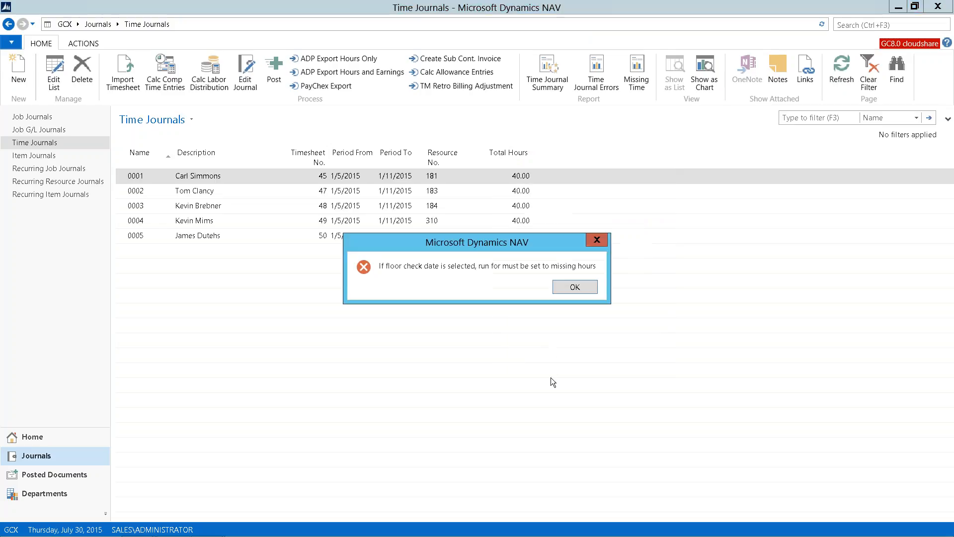
left_click(574, 287)
Review the Missing Time report's date options and available output formats, and close the request without running it.
left_click(637, 72)
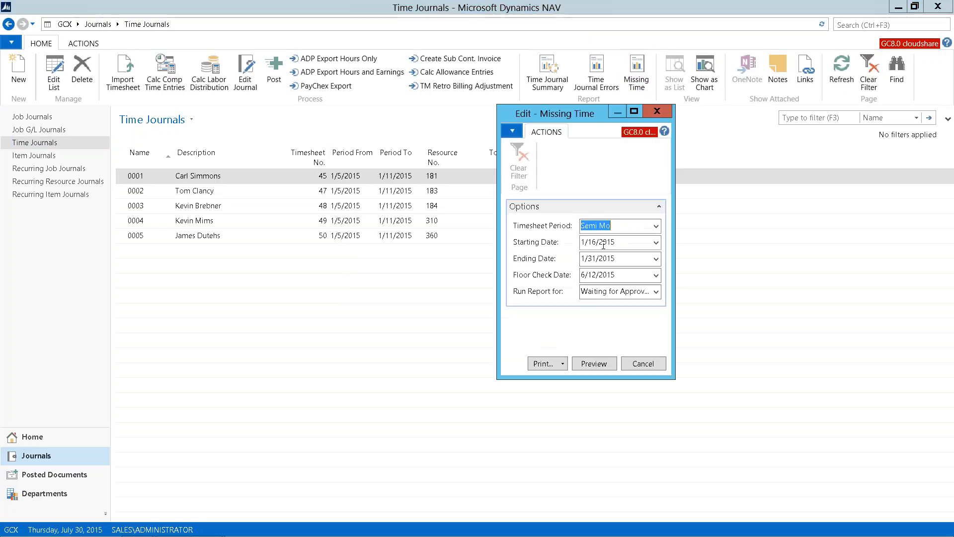
left_click(561, 365)
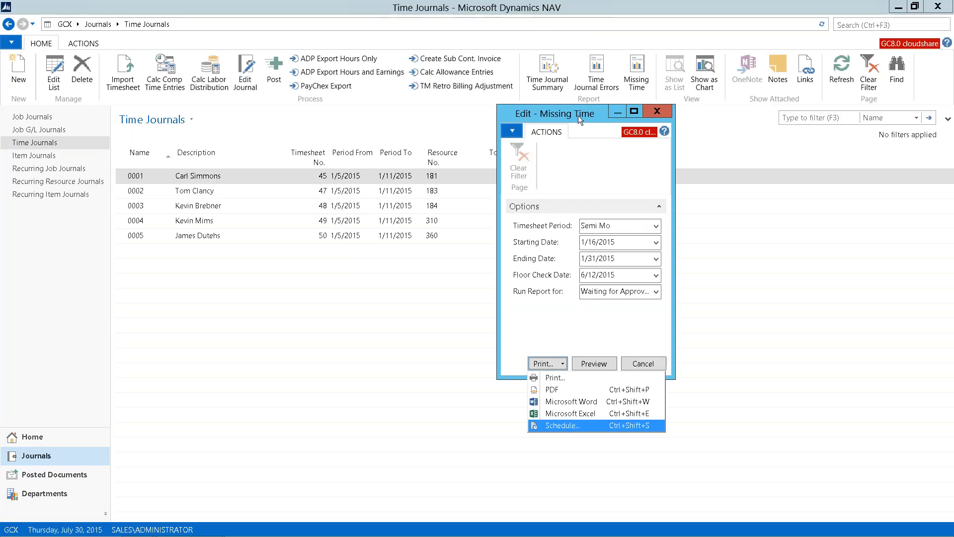
left_click(632, 113)
left_click(655, 111)
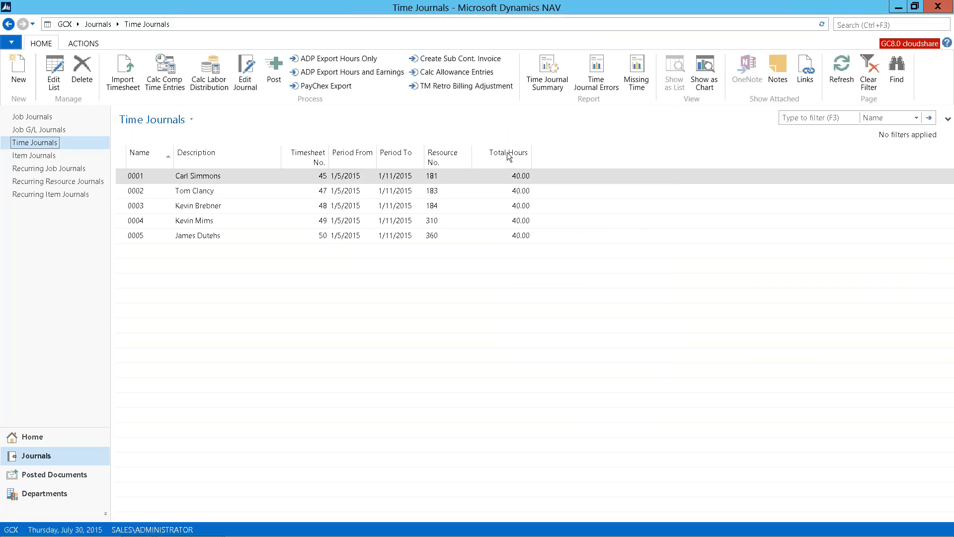
View the options for importing approved timesheets into the time journals and cancel without importing.
left_click(122, 81)
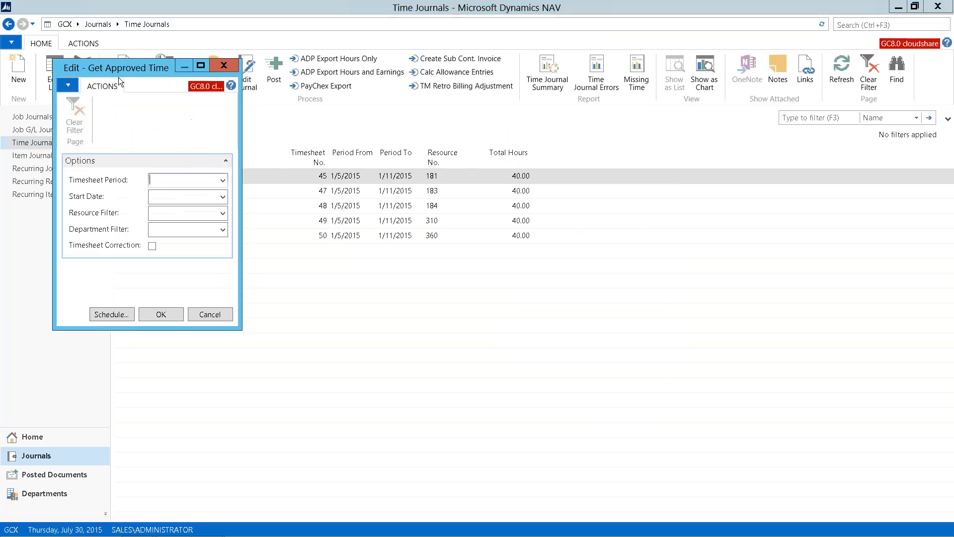
left_click(208, 314)
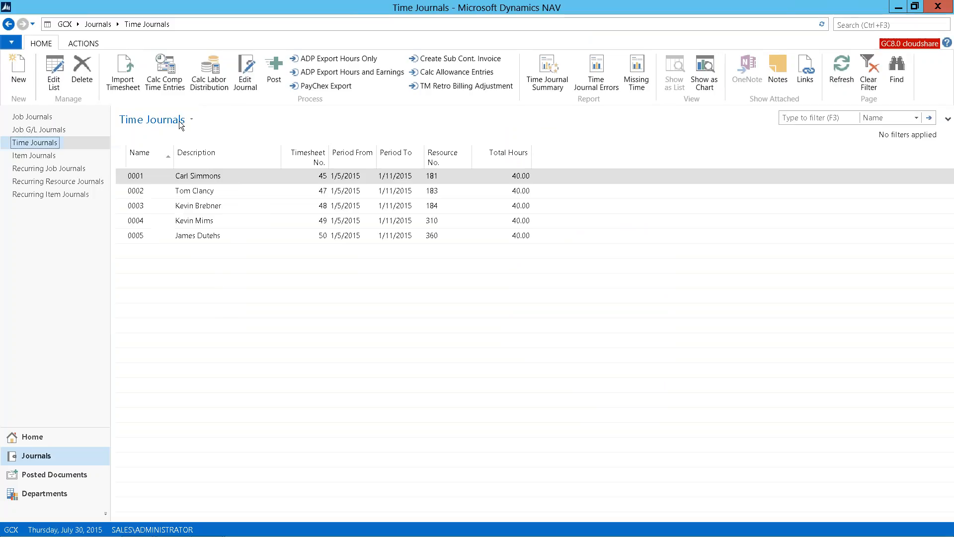
left_click(219, 90)
Preview the Time Journal Summary at 150% zoom, review its employee, project, benefit and G/L account sections, and close the preview.
left_click(555, 83)
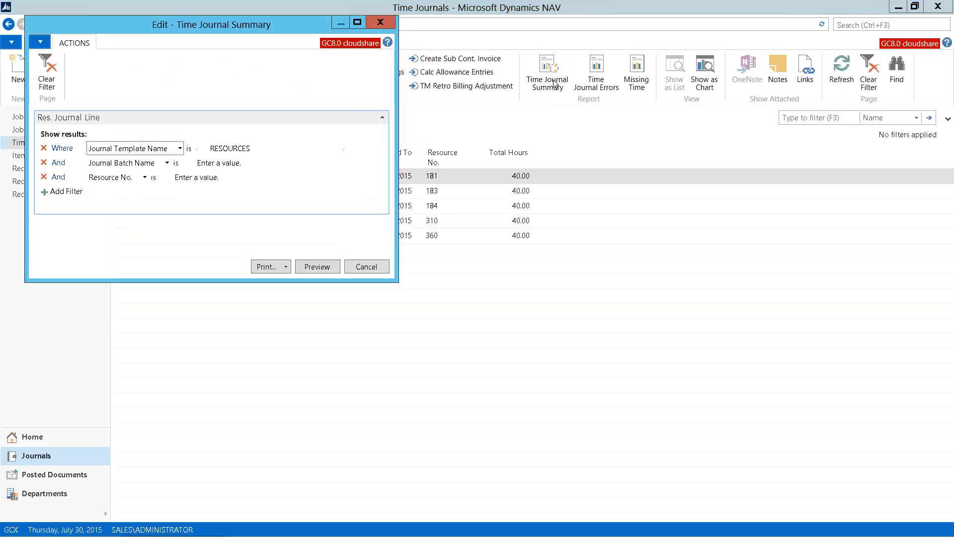
left_click(319, 266)
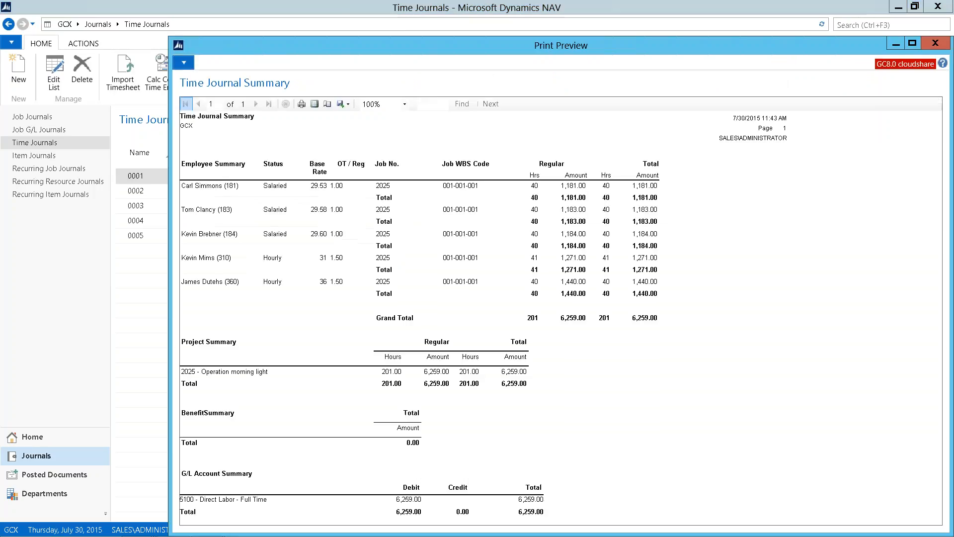
left_click(404, 104)
left_click(381, 156)
left_click_drag(390, 46, 245, 36)
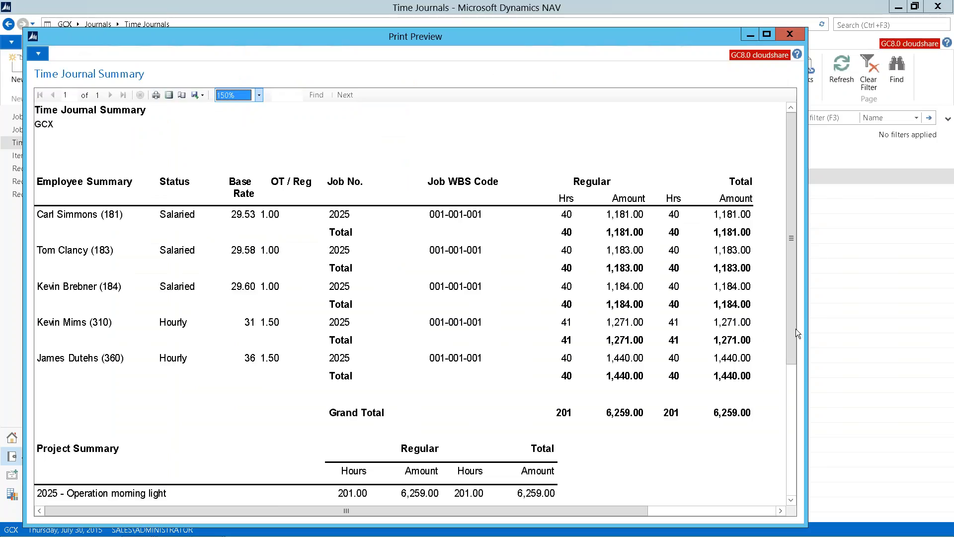
left_click_drag(793, 327, 792, 396)
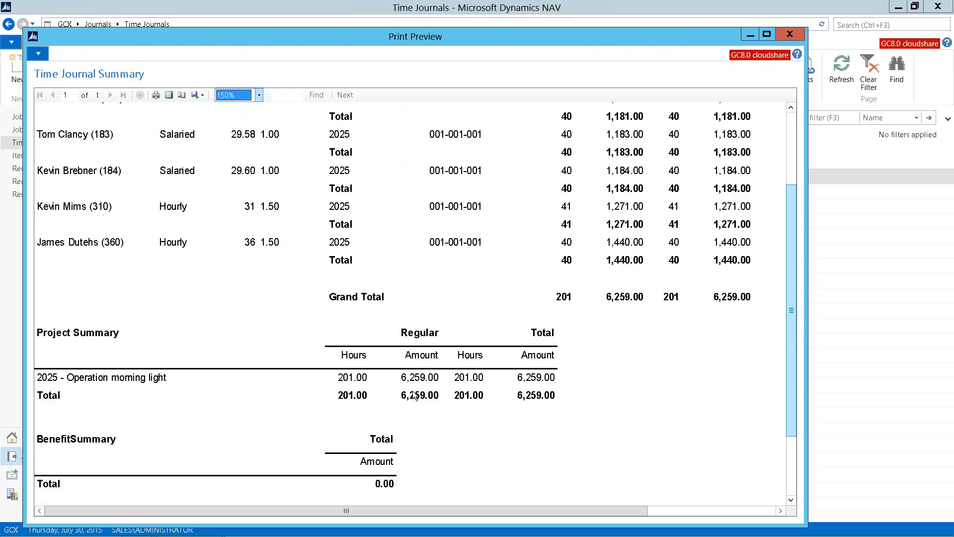
left_click(792, 501)
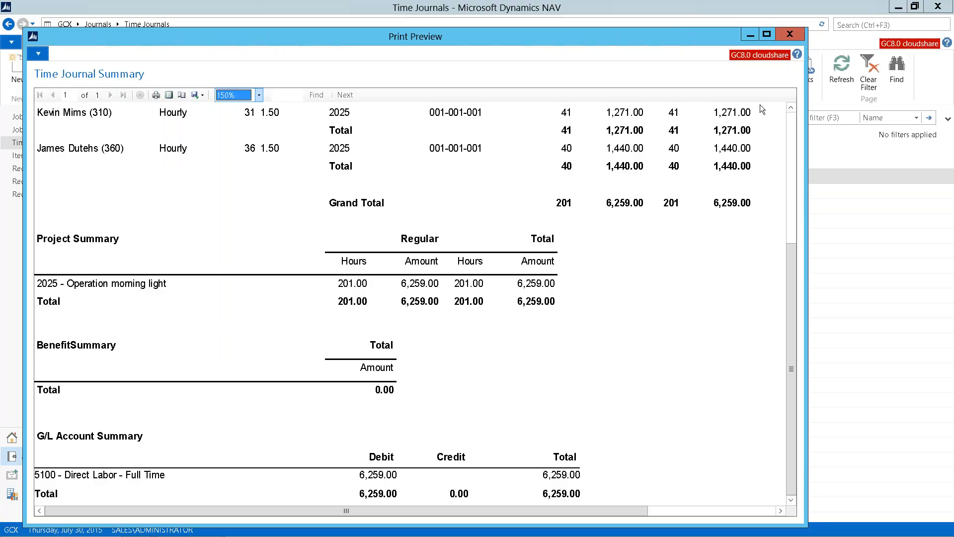
left_click(788, 35)
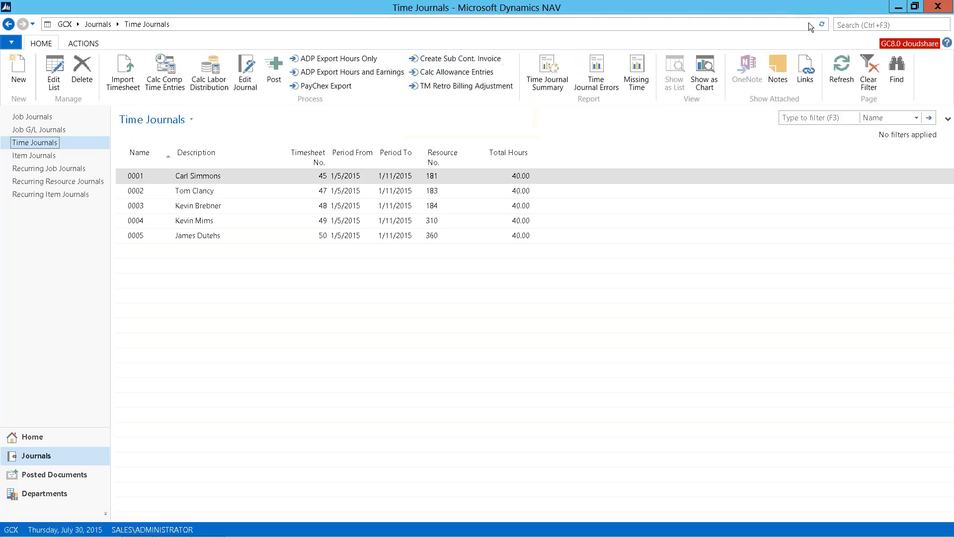
Search for "Cost Pool" and open the Cost Pool list from Cost Pool Setup.
left_click(845, 25)
type("Cost Pool")
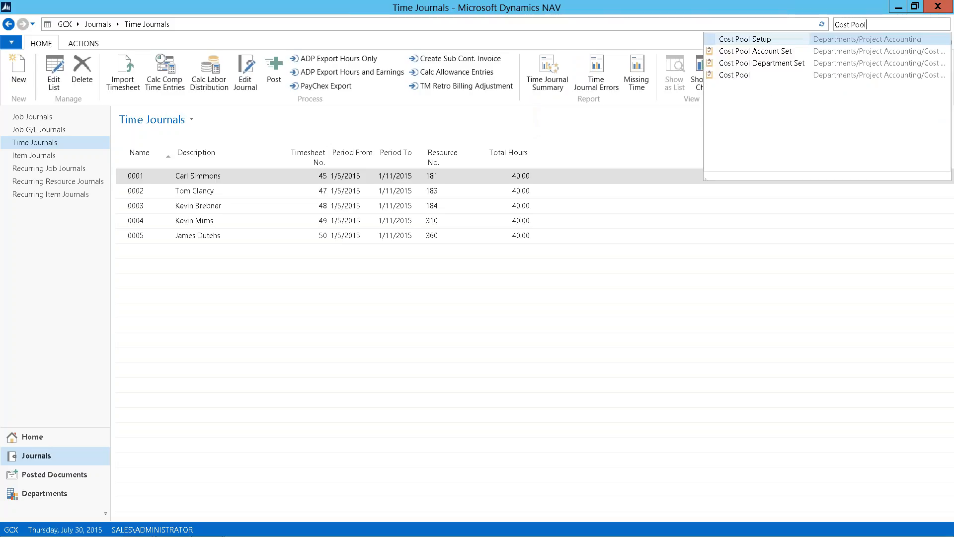
key("Return")
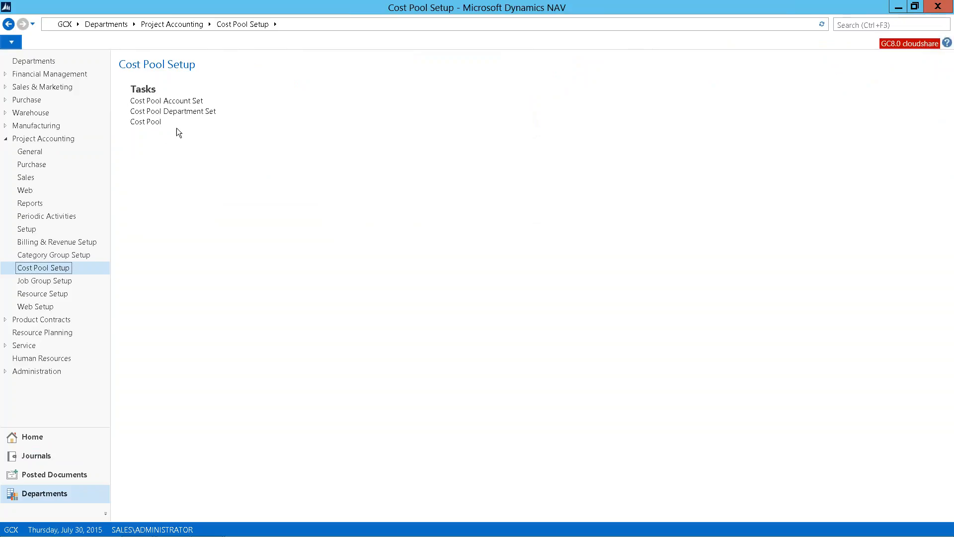
left_click(146, 122)
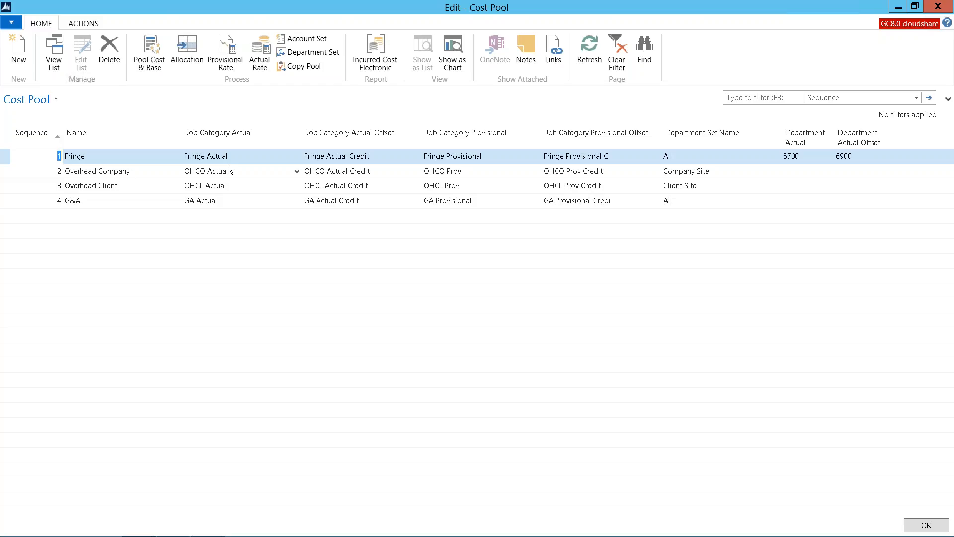
Examine the Fringe, Overhead Company, Overhead Client and G&A cost pools, ending with the Overhead Client row selected.
left_click(195, 186)
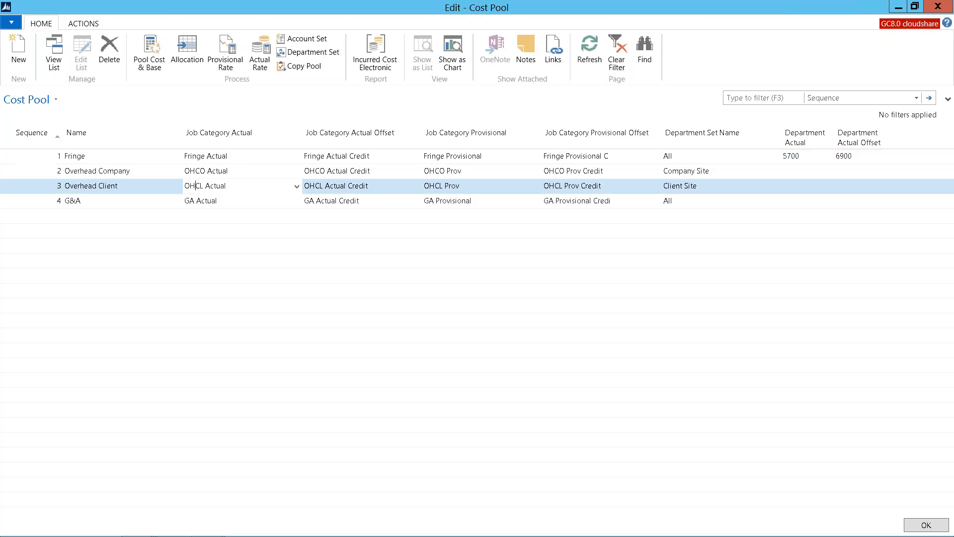
left_click(18, 157)
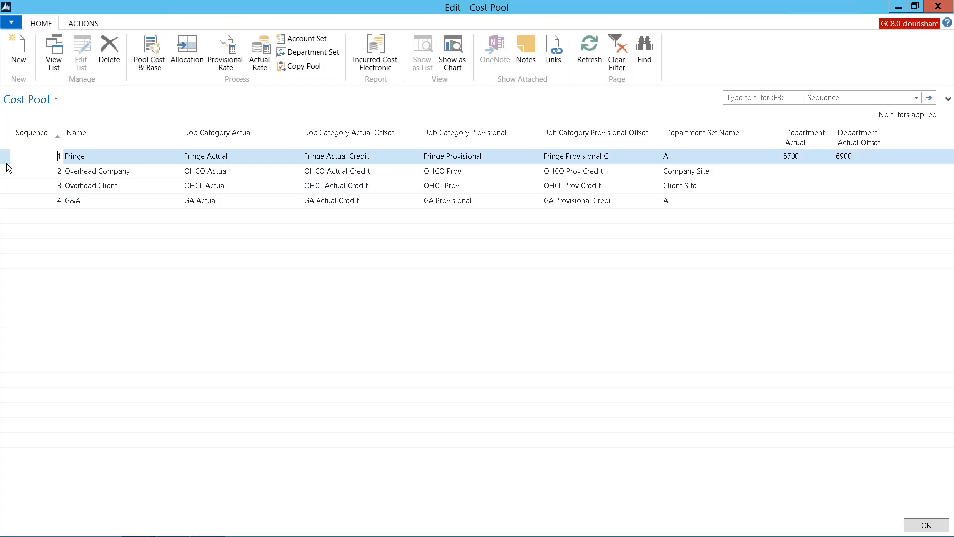
left_click_drag(7, 163, 7, 201)
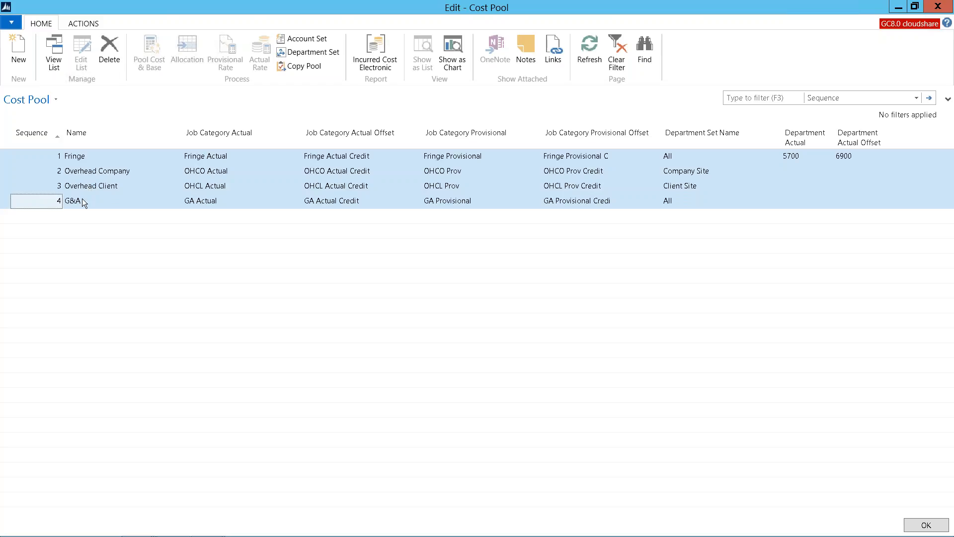
left_click(97, 186)
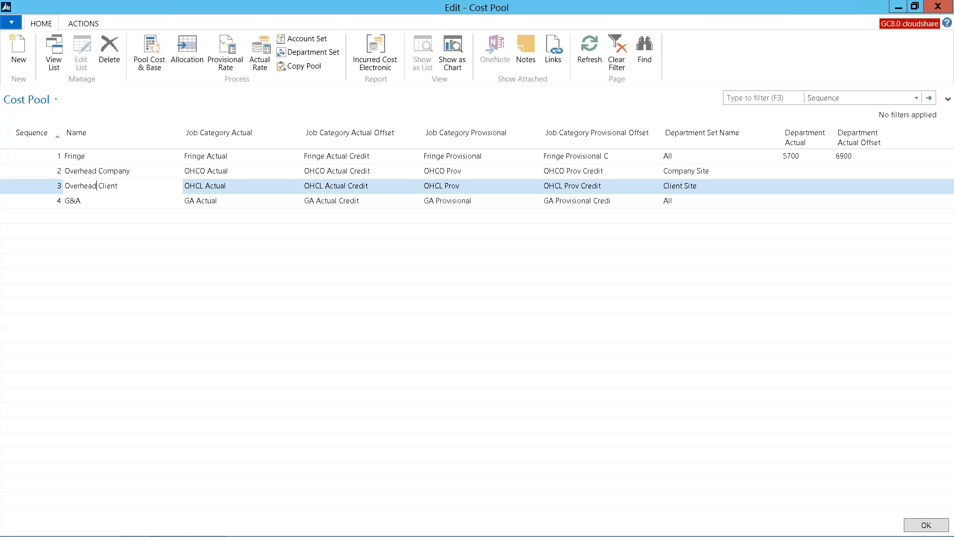
left_click(30, 161)
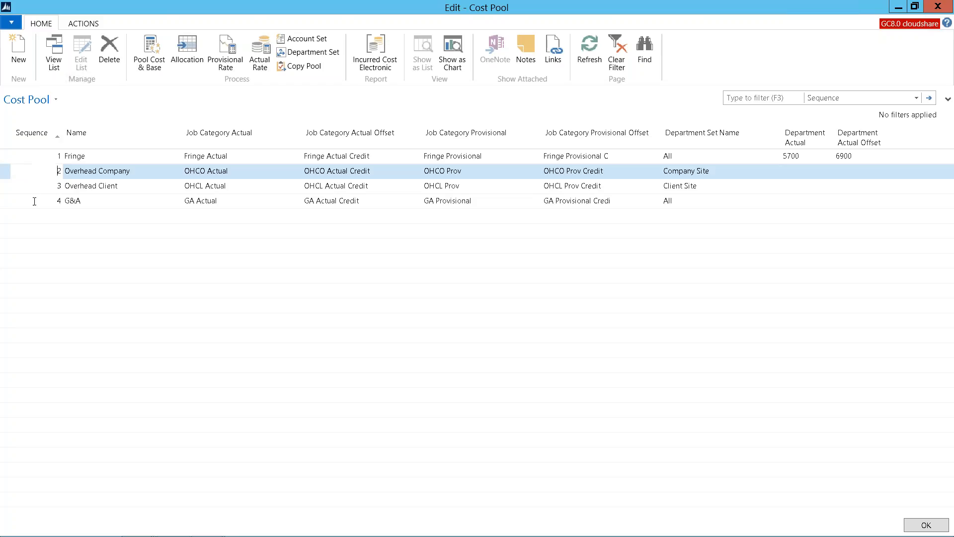
left_click(199, 184)
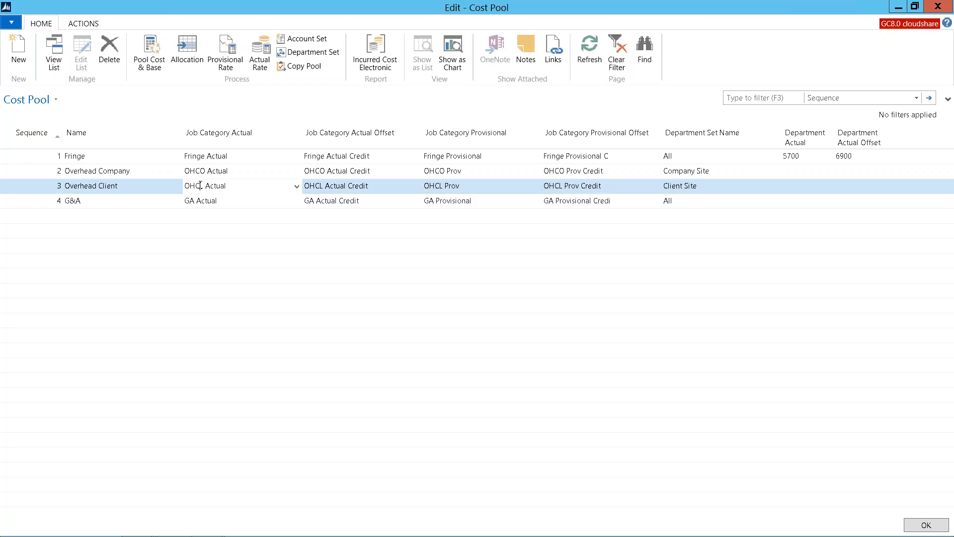
Open the Overhead Client pool's cost and base setup and drill into the Overhead Accounts set's account ranges.
left_click(147, 63)
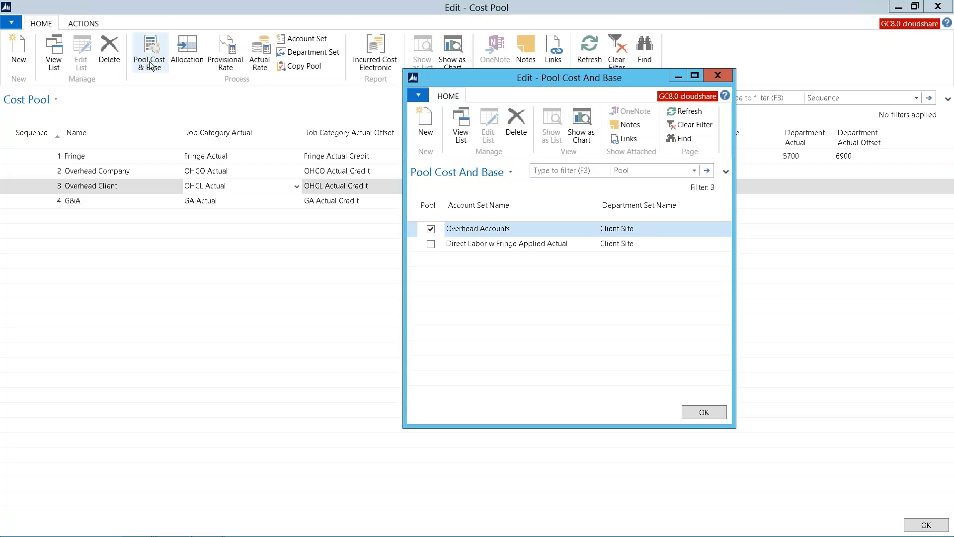
left_click(410, 232)
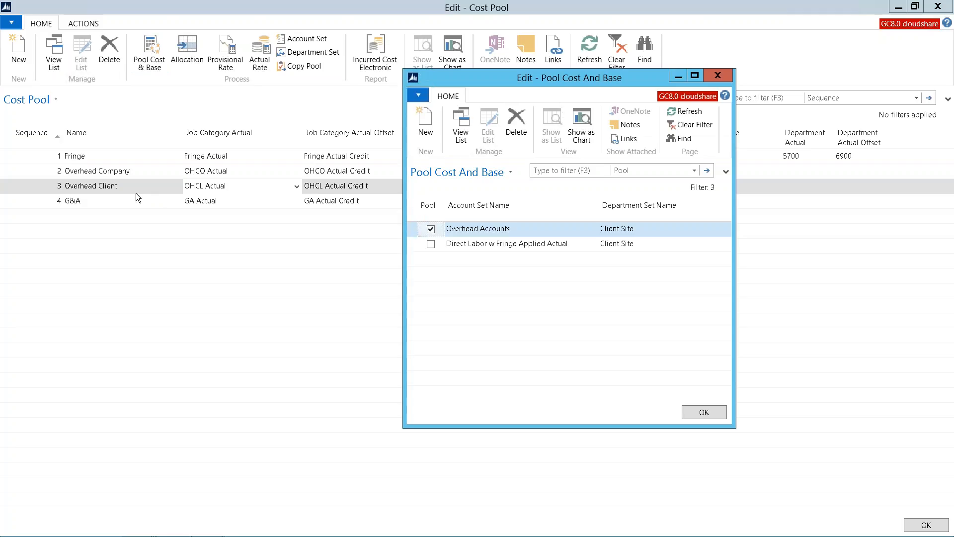
left_click(514, 232)
left_click(590, 228)
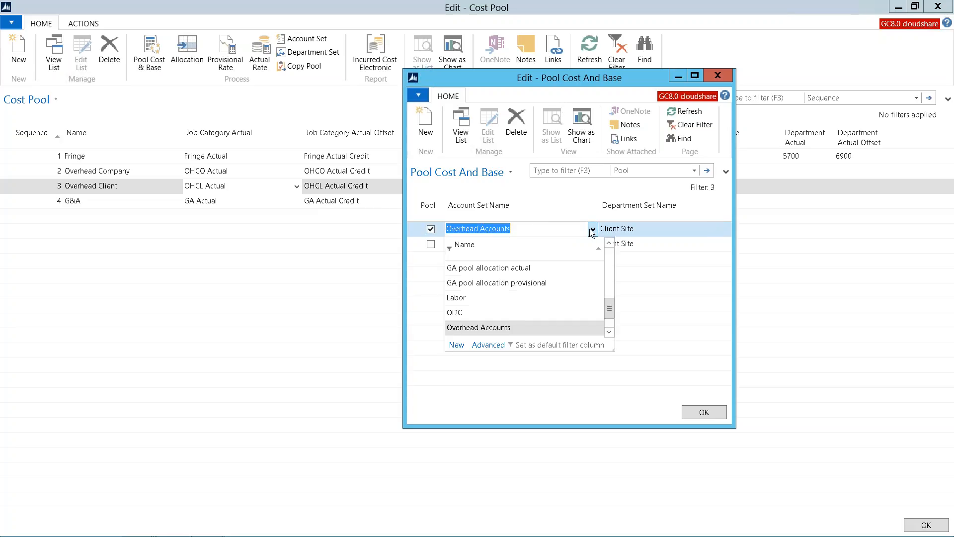
left_click(488, 345)
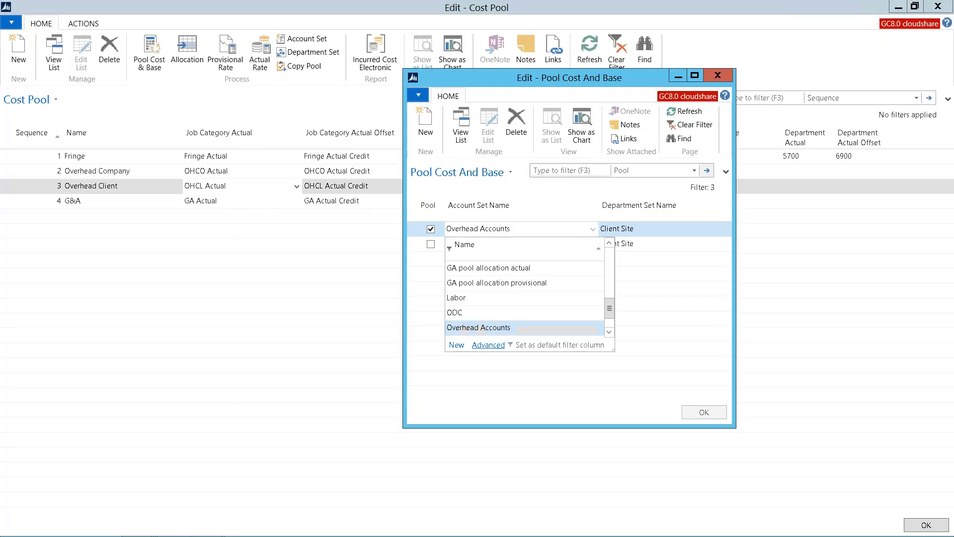
left_click(360, 225)
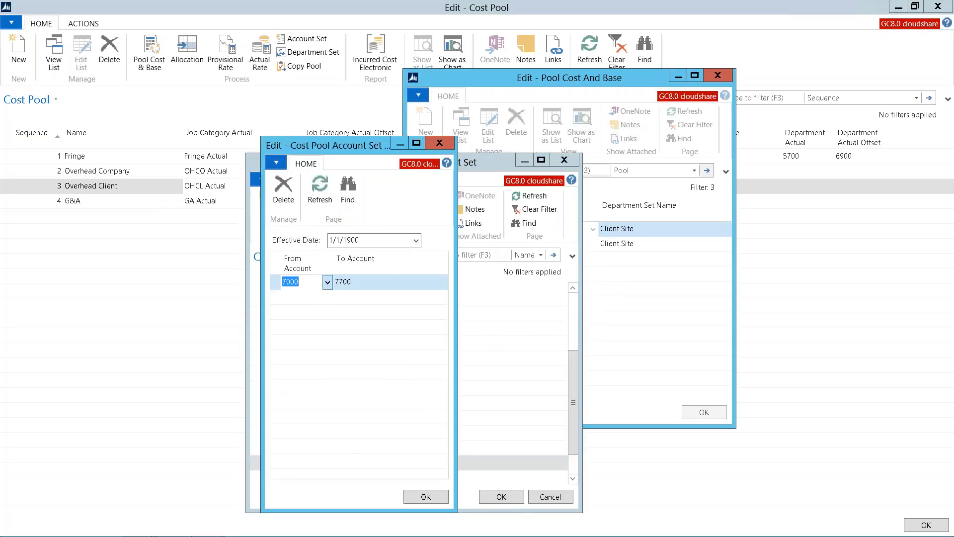
Look up the From Account and To Account choices for the Overhead Accounts range, and return to Pool Cost And Base unchanged.
left_click(328, 282)
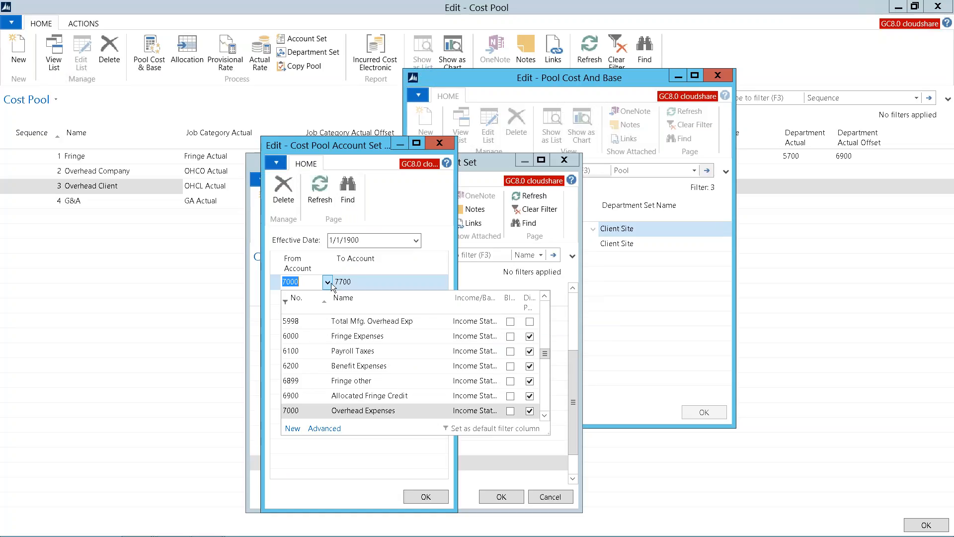
left_click(384, 282)
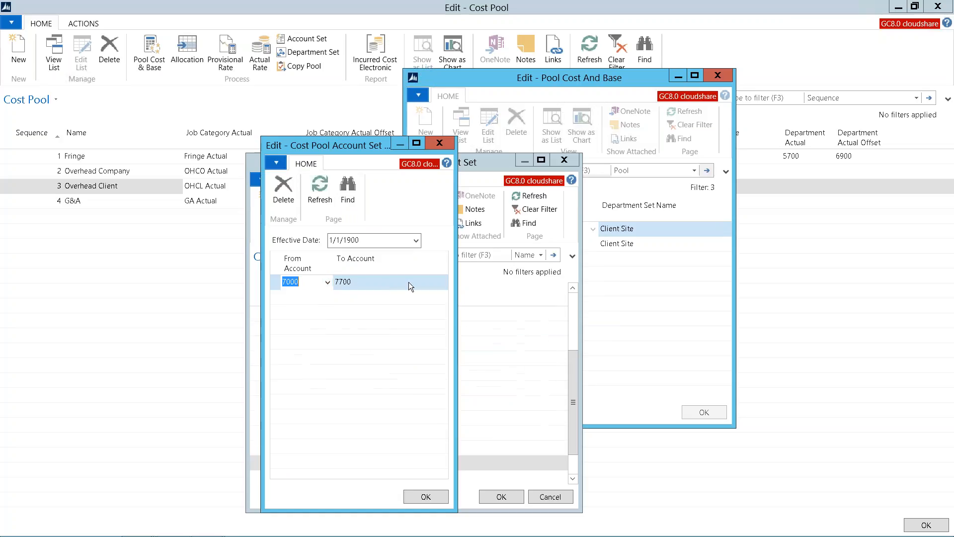
left_click(377, 282)
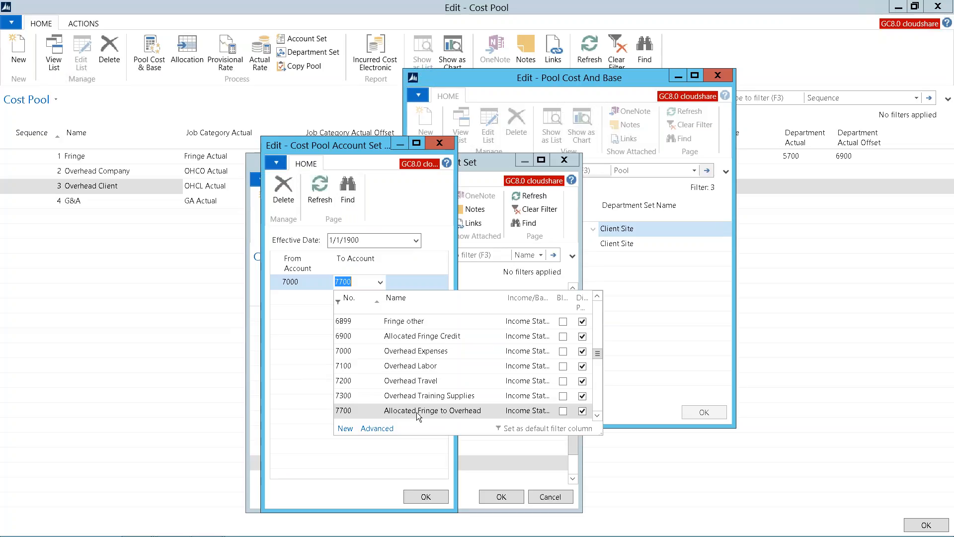
key("Escape")
key("Escape")
key("Escape")
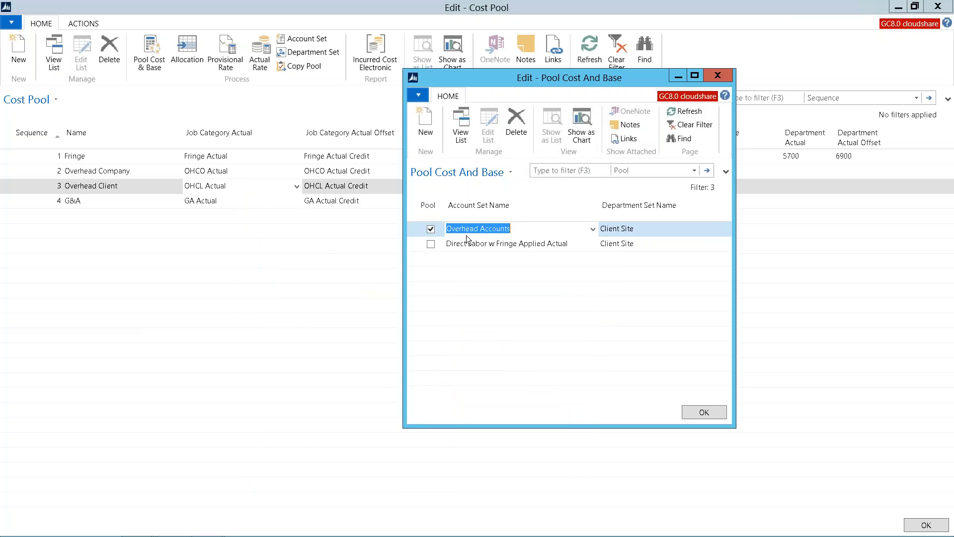
View the account set choices for the Direct Labor w Fringe Applied Actual base row, and close Pool Cost And Base.
left_click(514, 242)
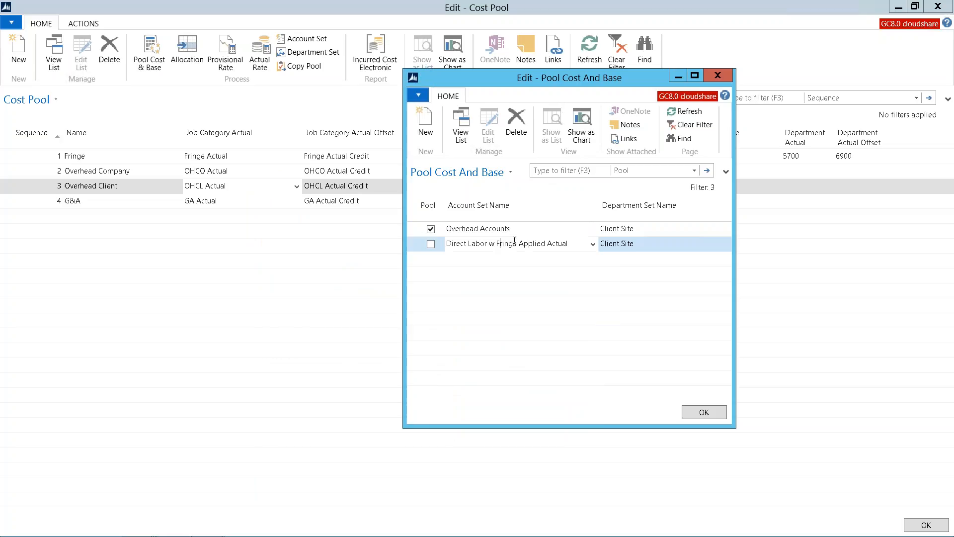
left_click(593, 243)
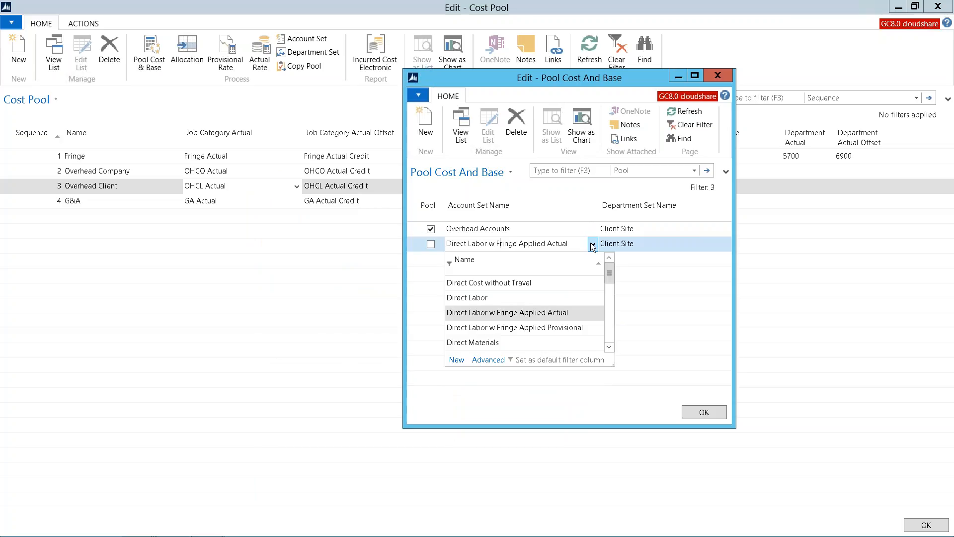
key("Escape")
key("Escape")
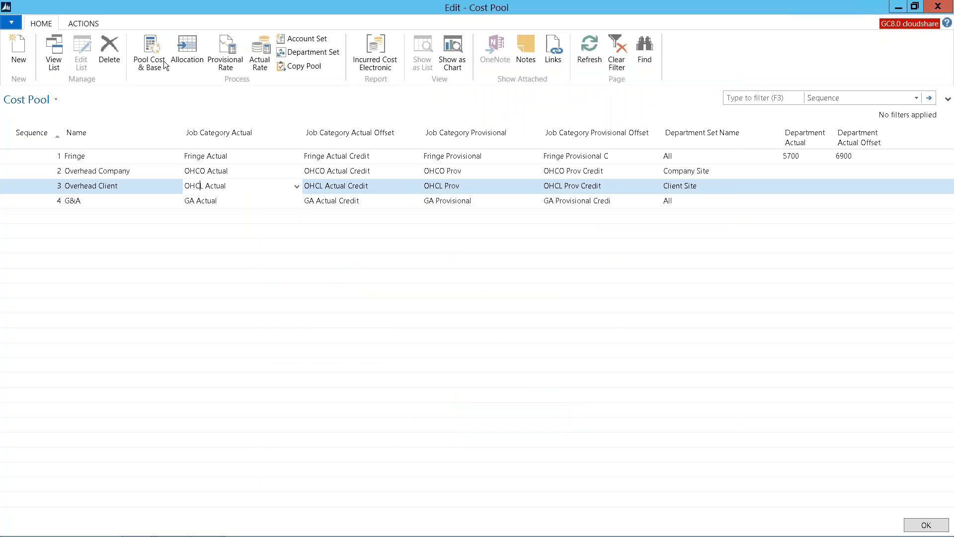
Review the Overhead Client pool's actual and provisional allocation rows, and close the Cost Pool Allocation window.
left_click(180, 55)
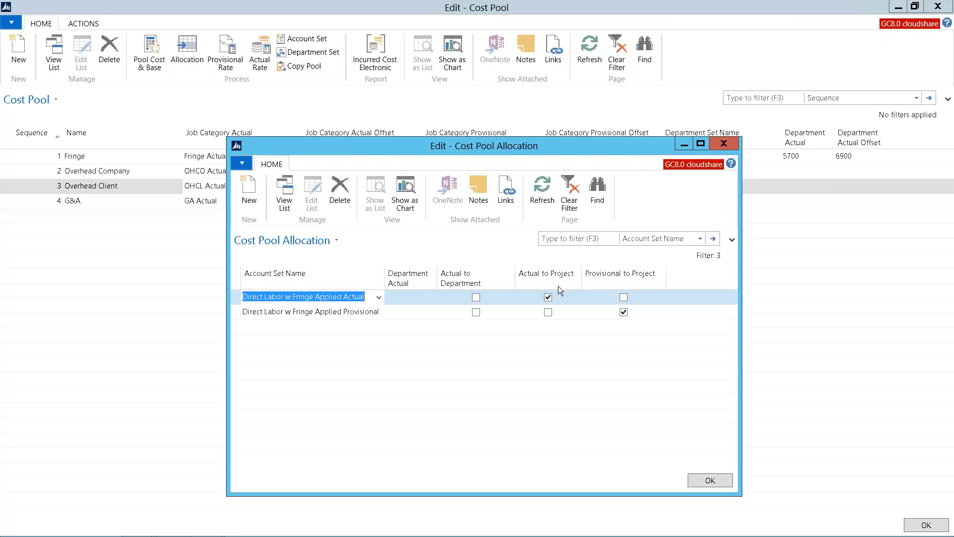
left_click(238, 301)
left_click(239, 309, "shift")
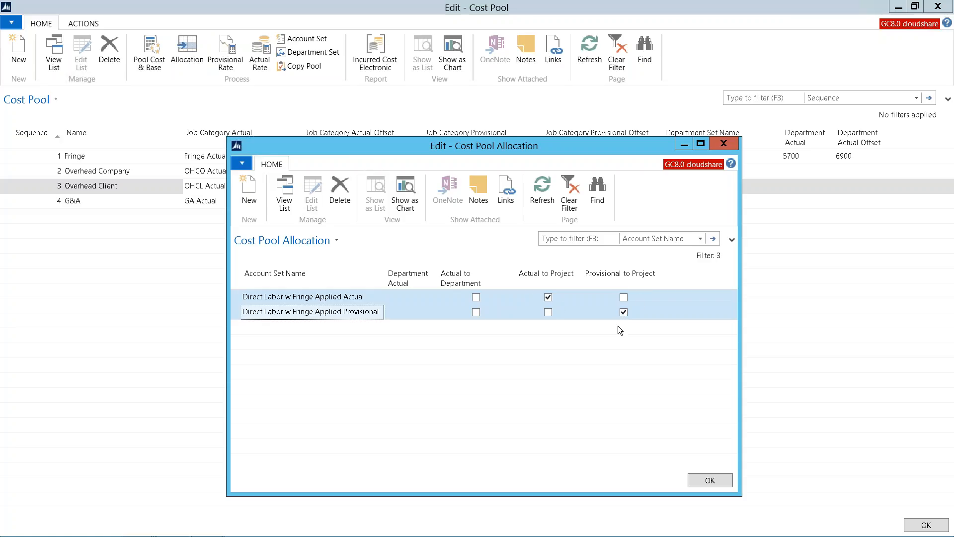
left_click(723, 144)
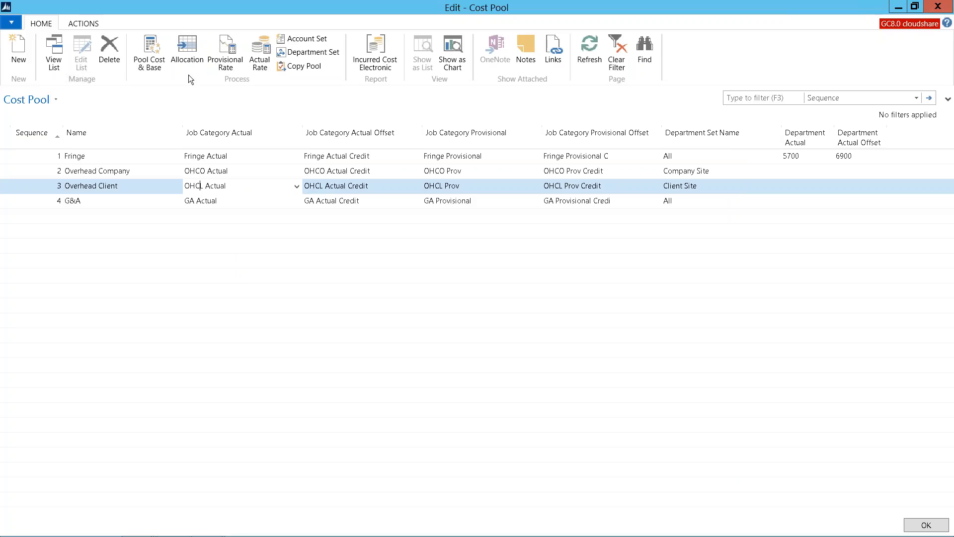
Review the Overhead Client pool's provisional and final rates by starting date, and close the Cost Pool list.
left_click(224, 62)
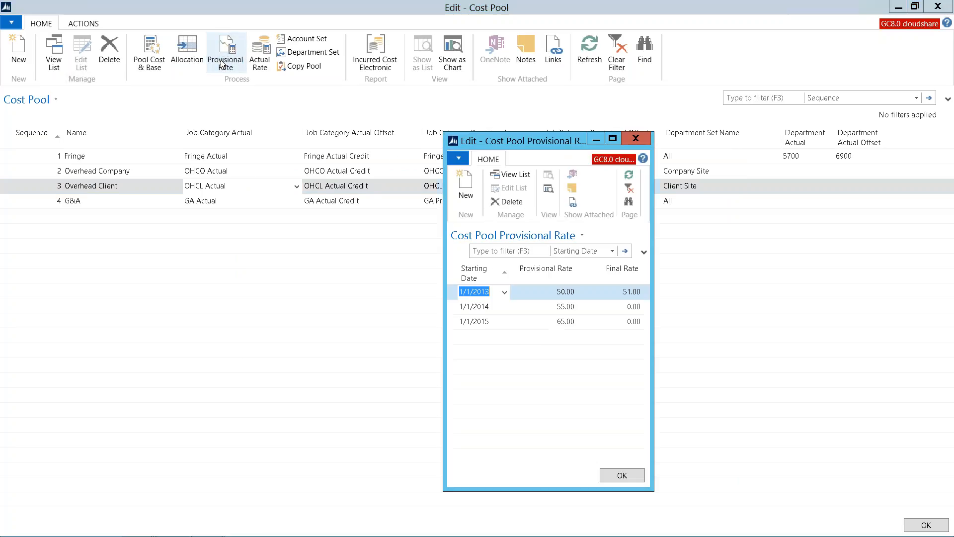
left_click(456, 320)
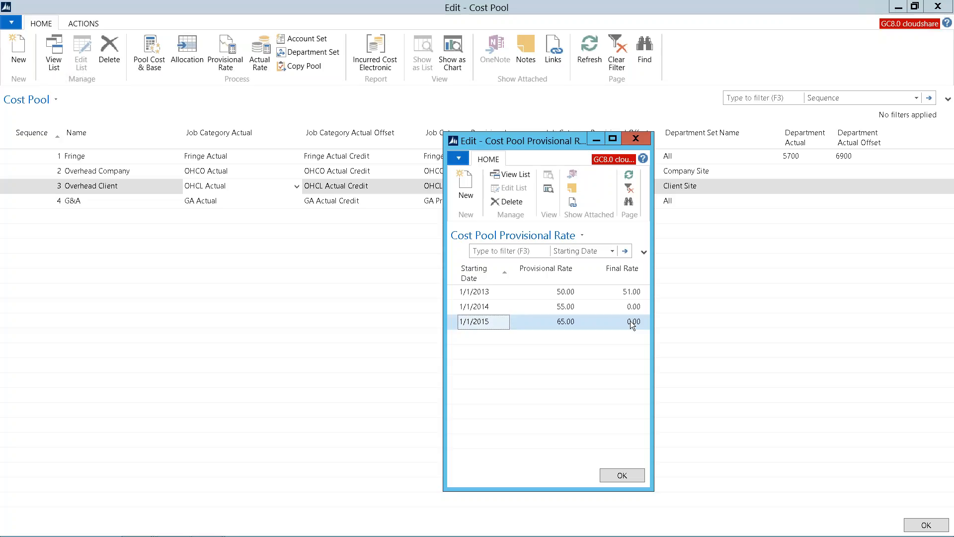
key("Escape")
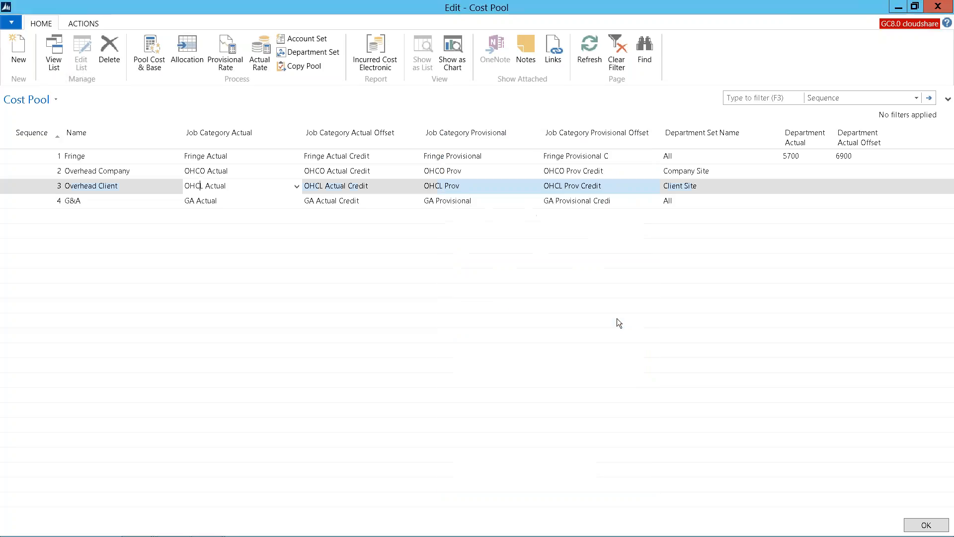
key("Escape")
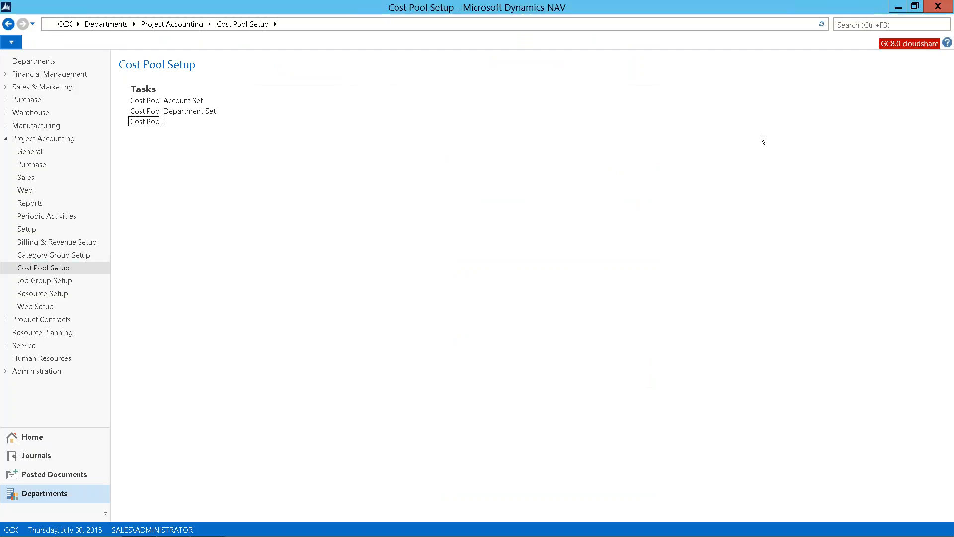
Search for "Allocate", view the Project Accounting Allocate Costs options, and cancel without running the allocation.
left_click(851, 26)
type("Allocate")
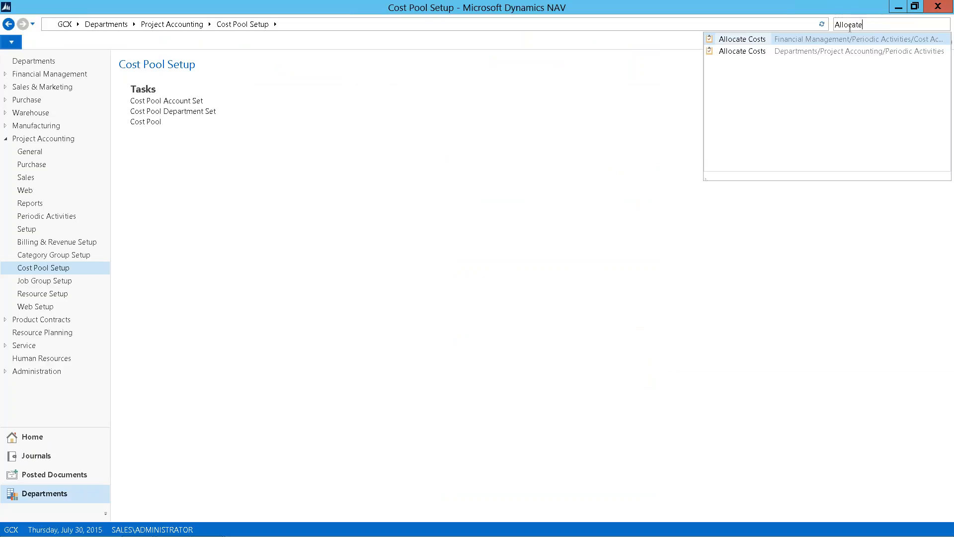
left_click(764, 52)
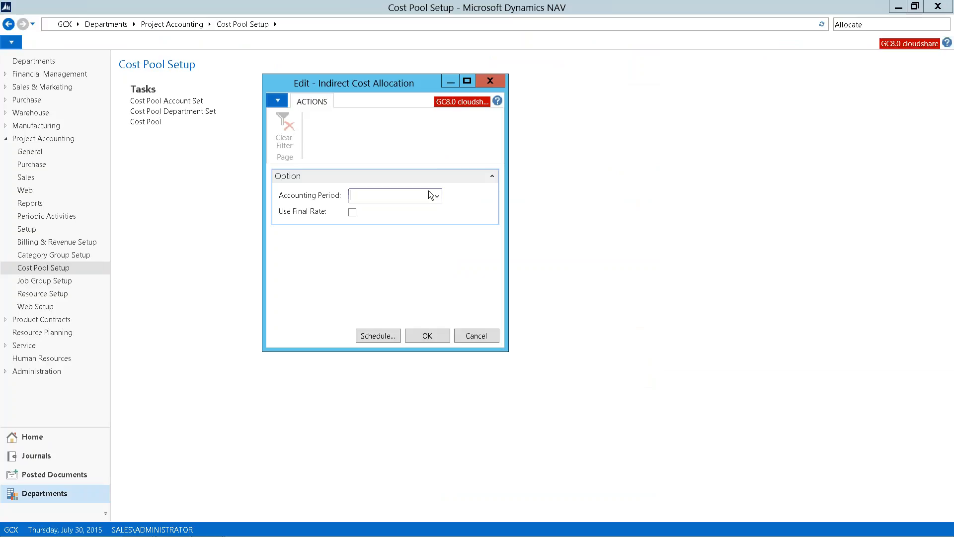
left_click(476, 334)
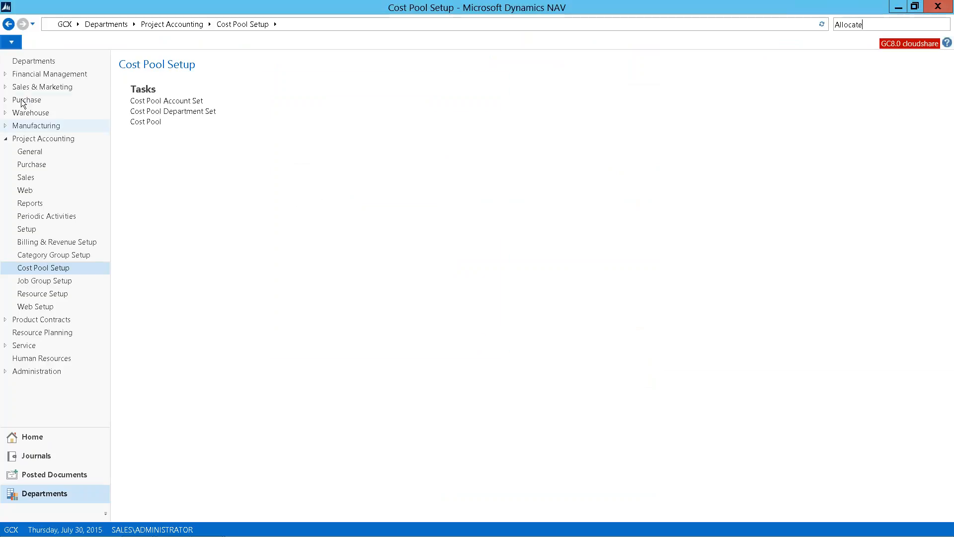
Open the Chart of Accounts from Financial Management's General Ledger area and select accounts 9610 through 9740.
left_click(6, 75)
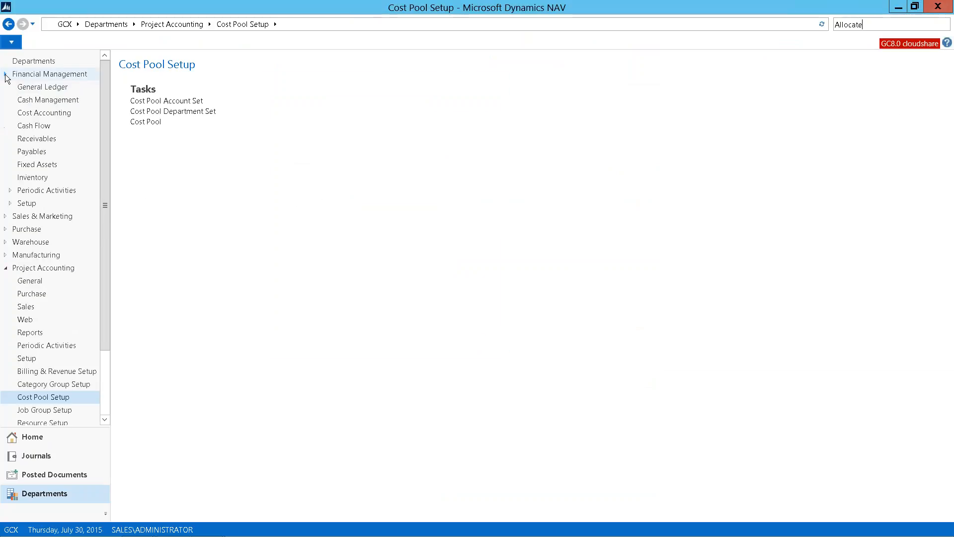
left_click(26, 87)
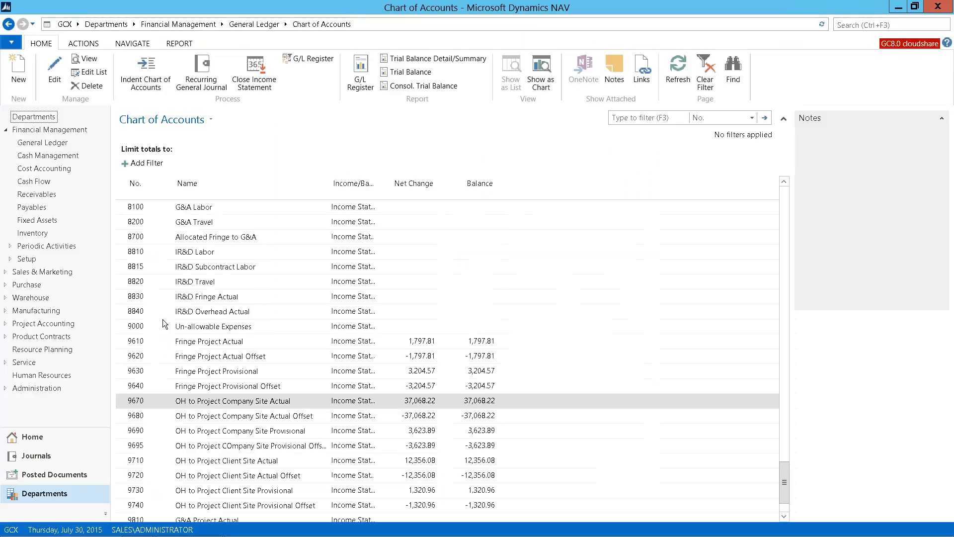
left_click_drag(128, 342, 129, 504)
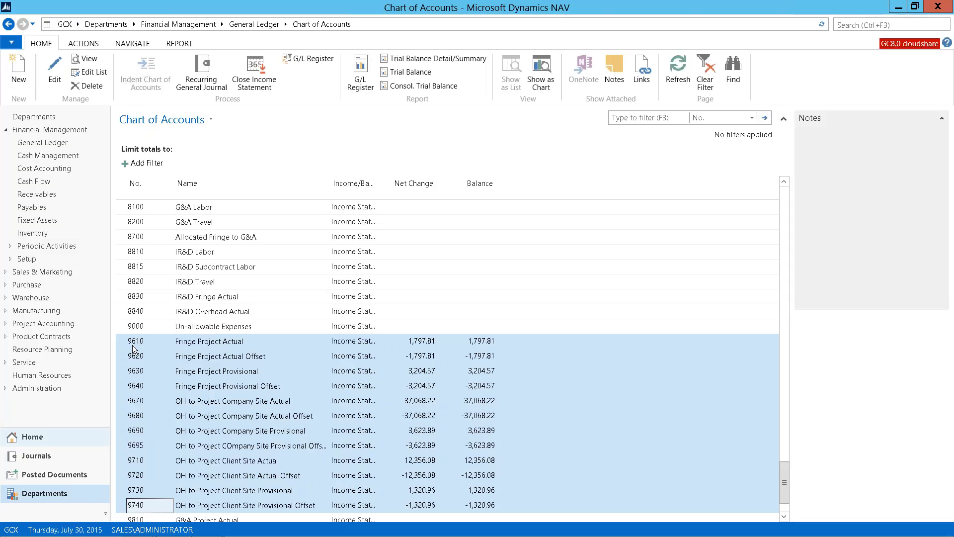
Examine the OH to Project Company Site accounts 9670 to 9695 and the ledger entries behind account 9670's net change, closing the entries.
left_click(129, 420)
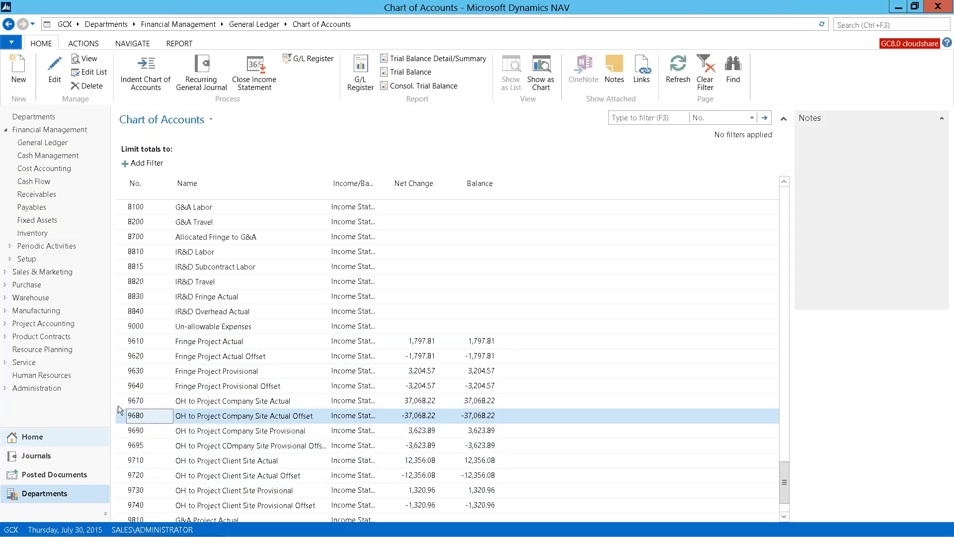
left_click(117, 403, "shift")
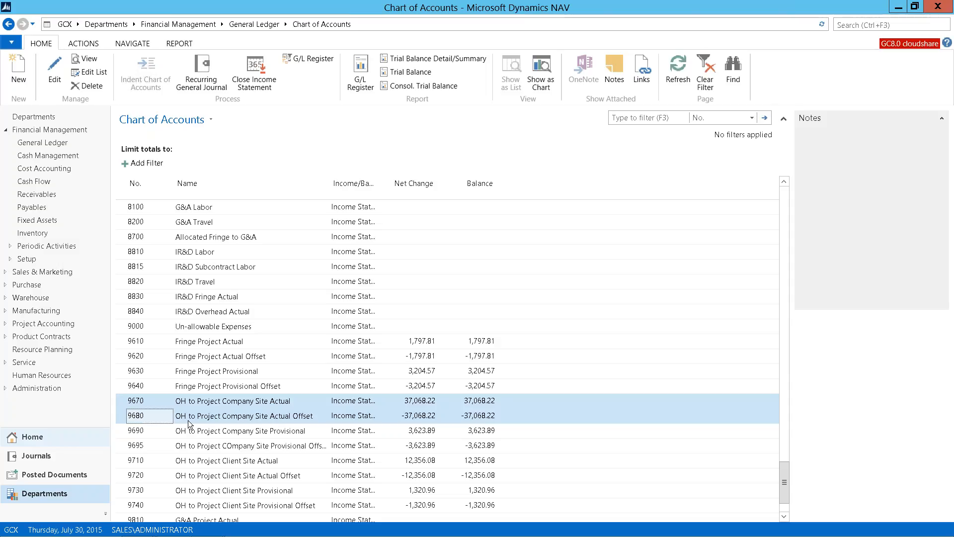
left_click(119, 445, "shift")
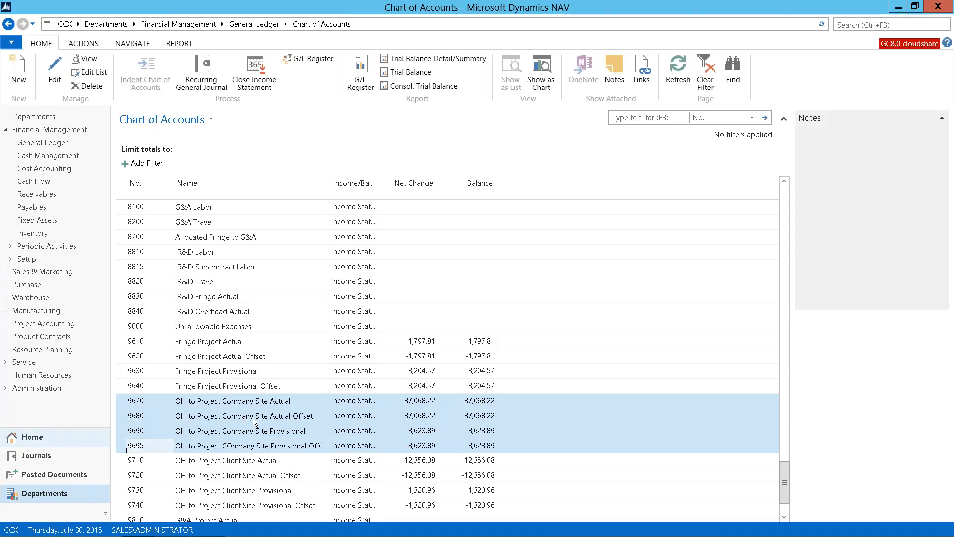
left_click(419, 404)
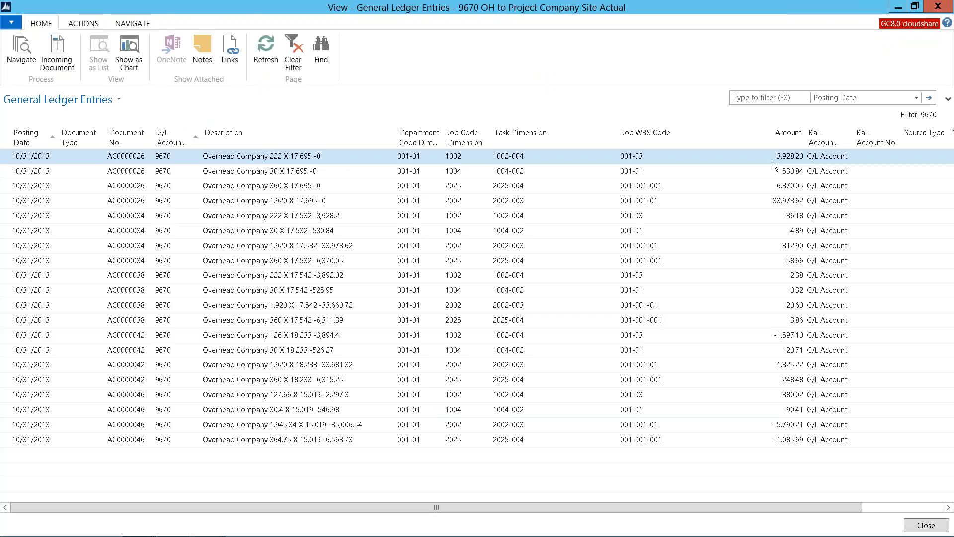
left_click(936, 7)
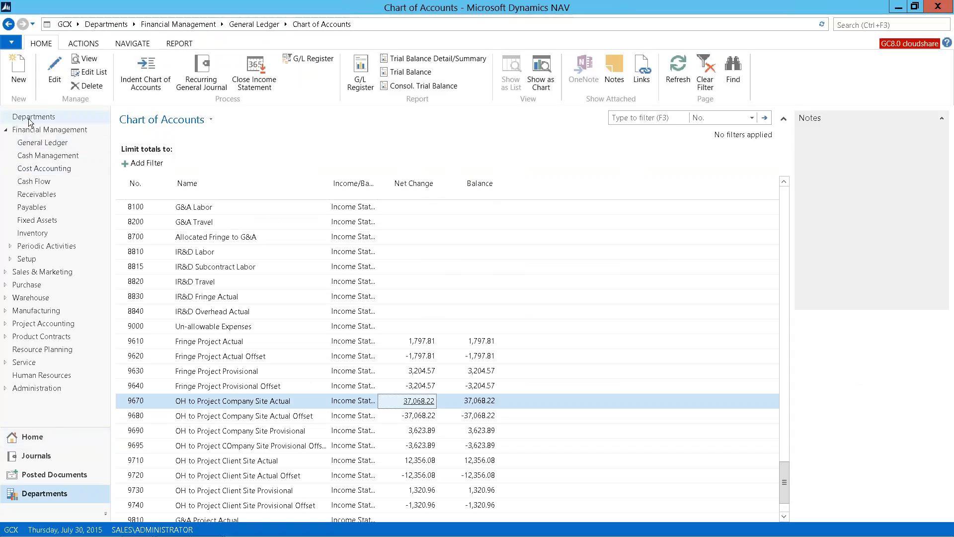
Open job 1002 Acoustic kitty, check the Create Invoice options and billing group list, and cancel without creating a proposal.
left_click(32, 436)
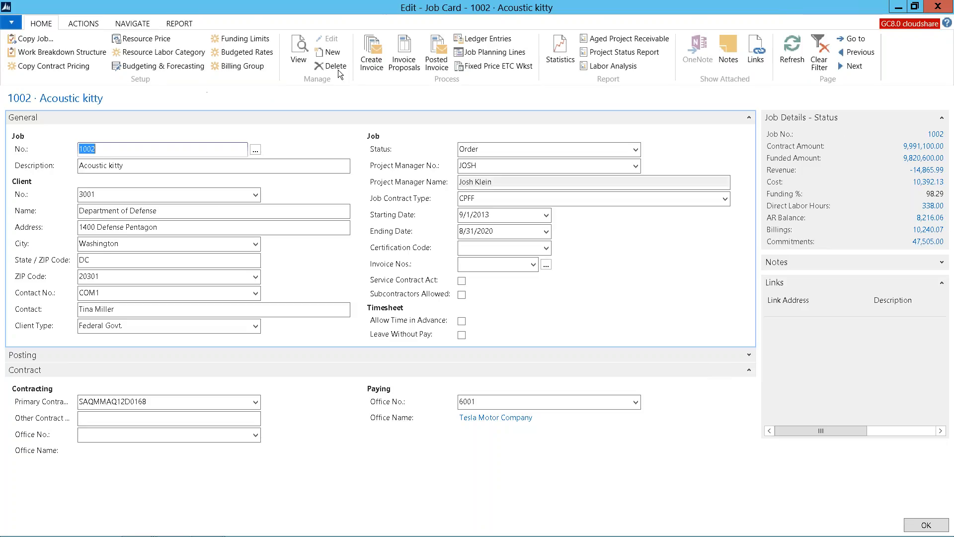
left_click(366, 69)
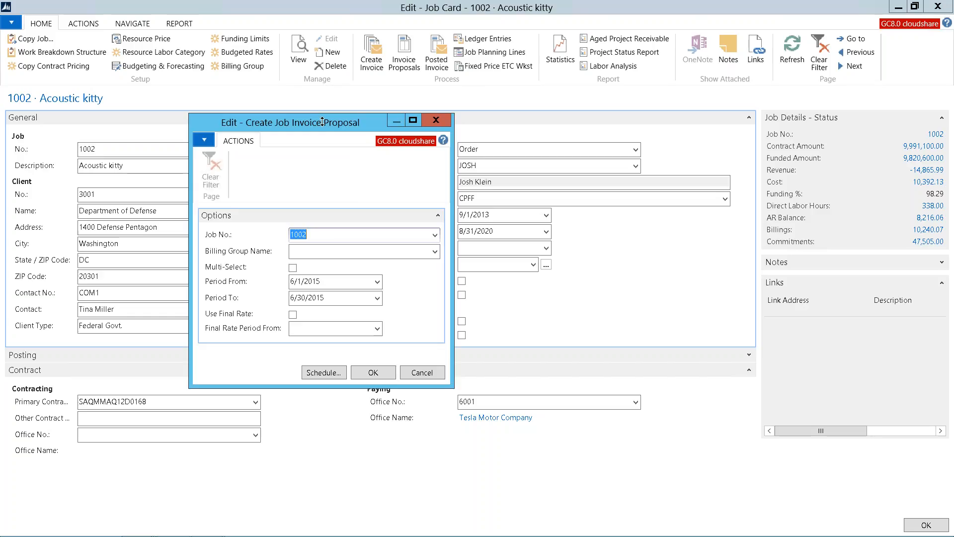
left_click_drag(322, 122, 358, 114)
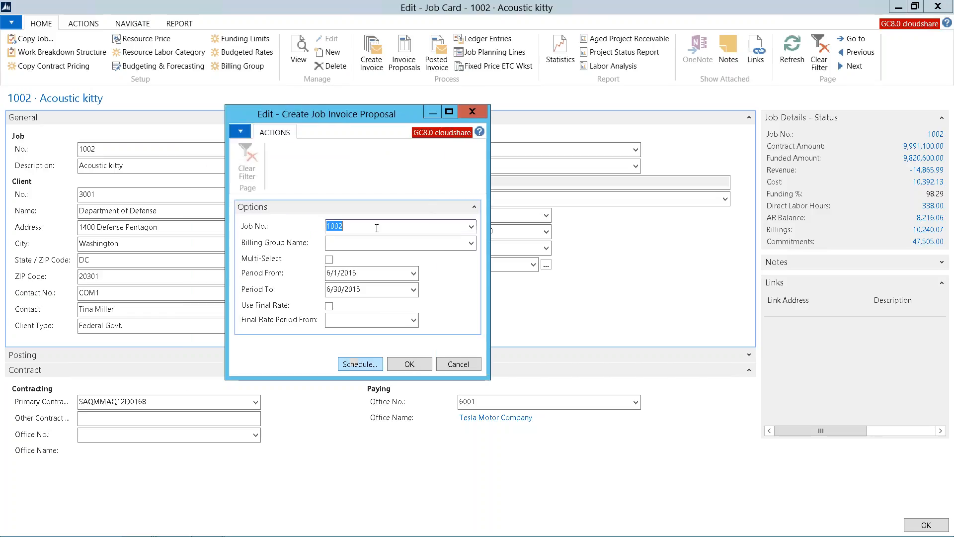
left_click(470, 243)
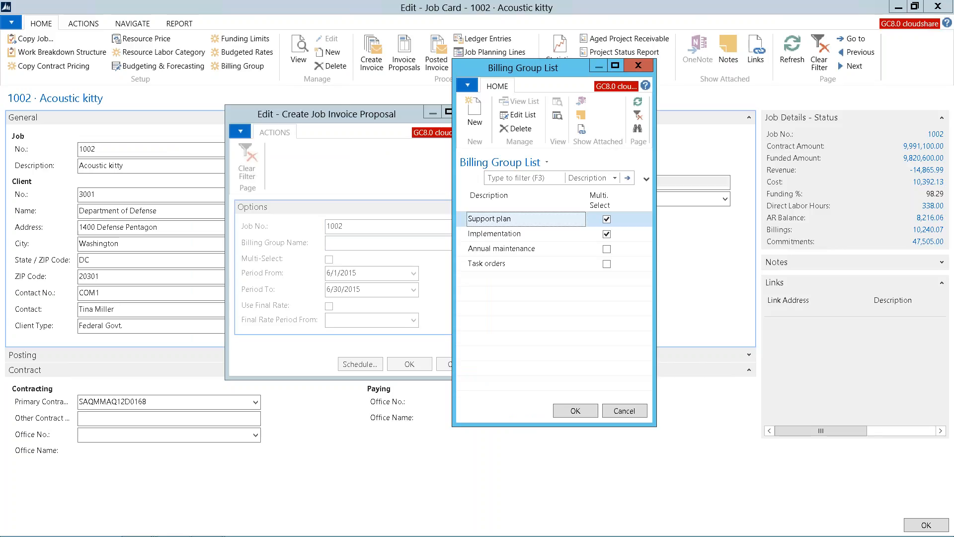
key("Escape")
key("Escape")
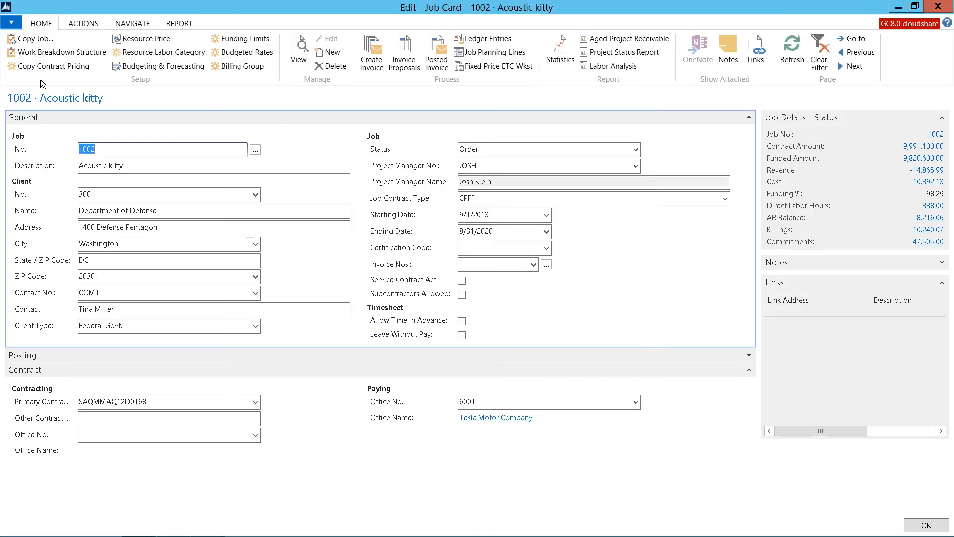
View job 1002's work breakdown structure, collapse 004 Fixed price delivery orders, and close the structure.
left_click(33, 54)
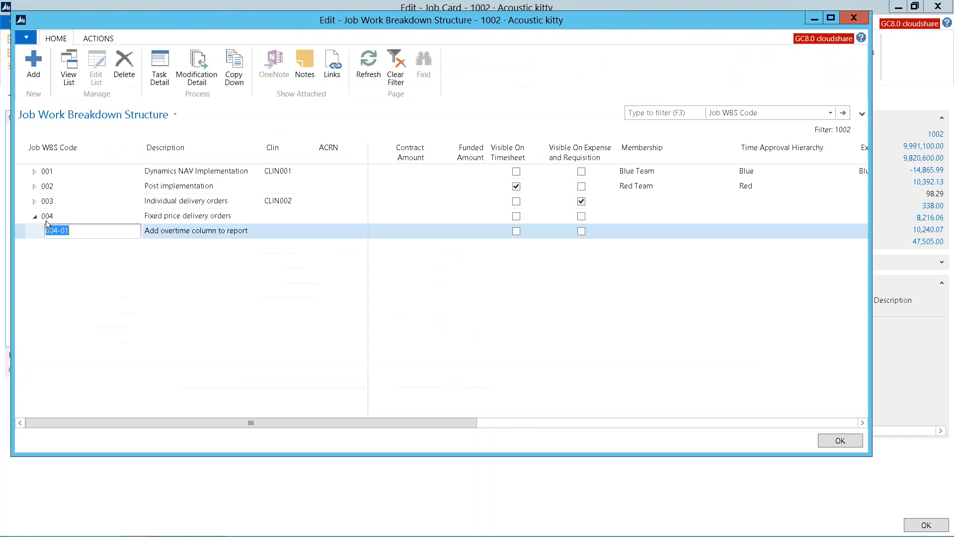
left_click(34, 220)
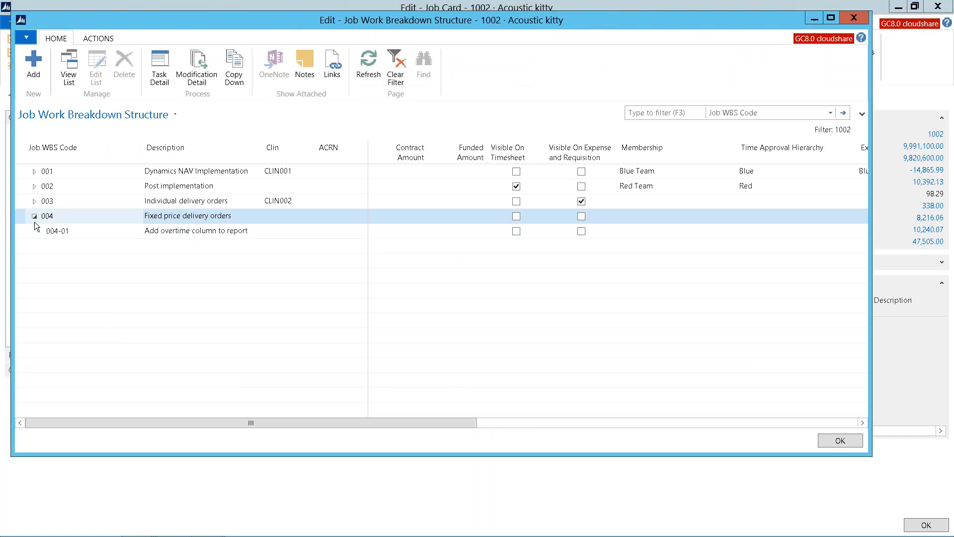
left_click(34, 219)
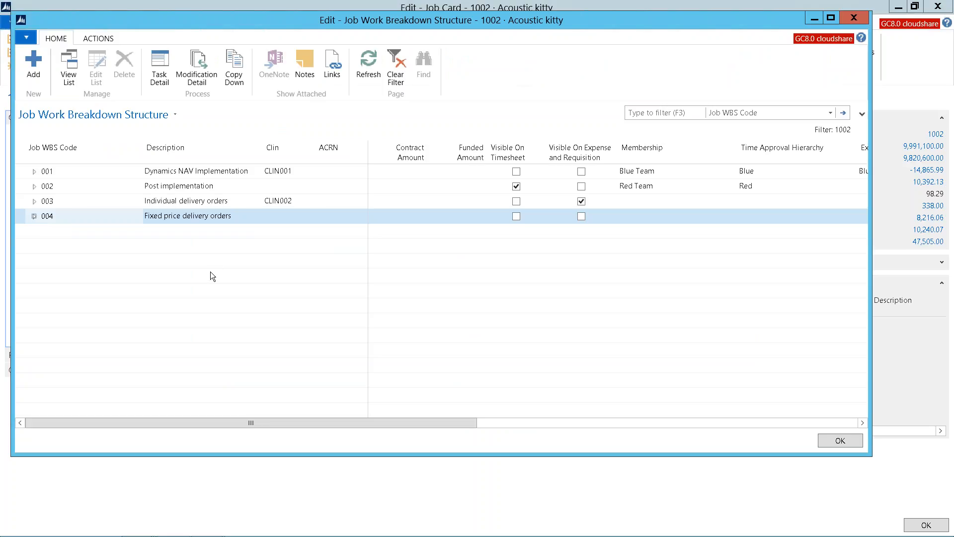
key("Escape")
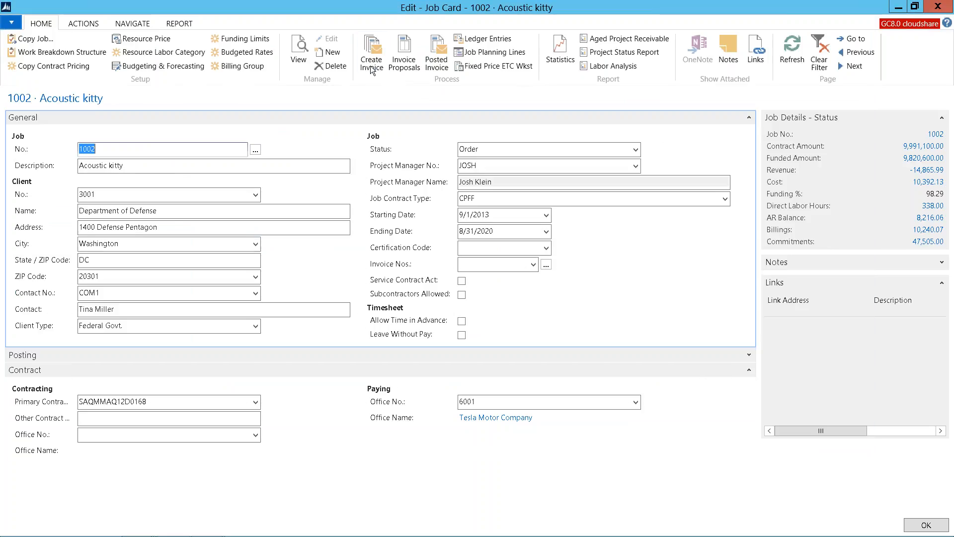
Review the billing groups available for a job 1002 invoice proposal, and cancel both the list and the proposal.
left_click(370, 66)
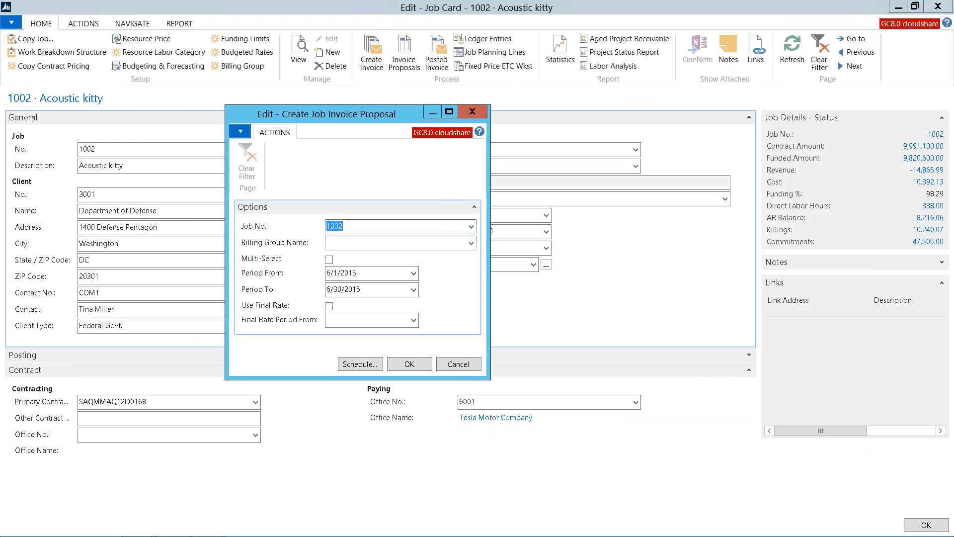
left_click(470, 243)
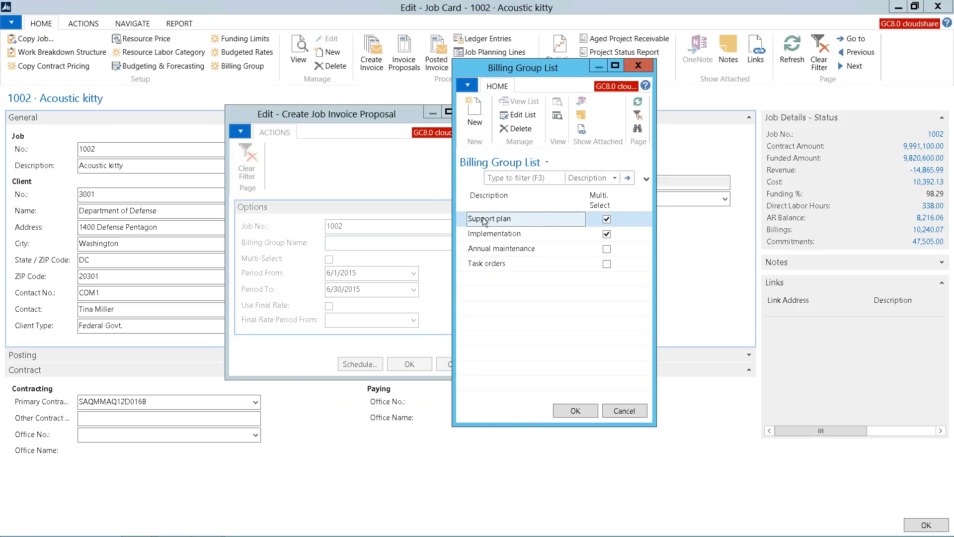
left_click(624, 410)
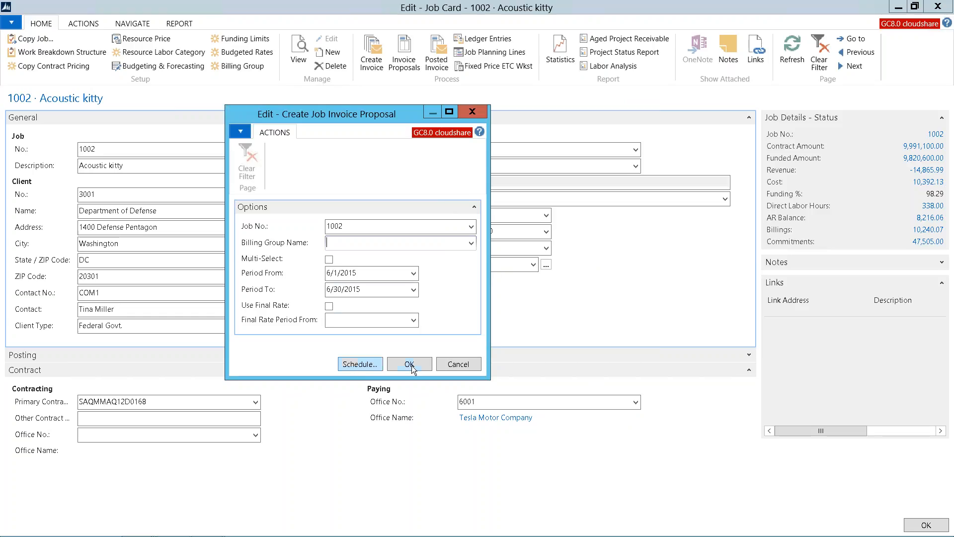
left_click(449, 364)
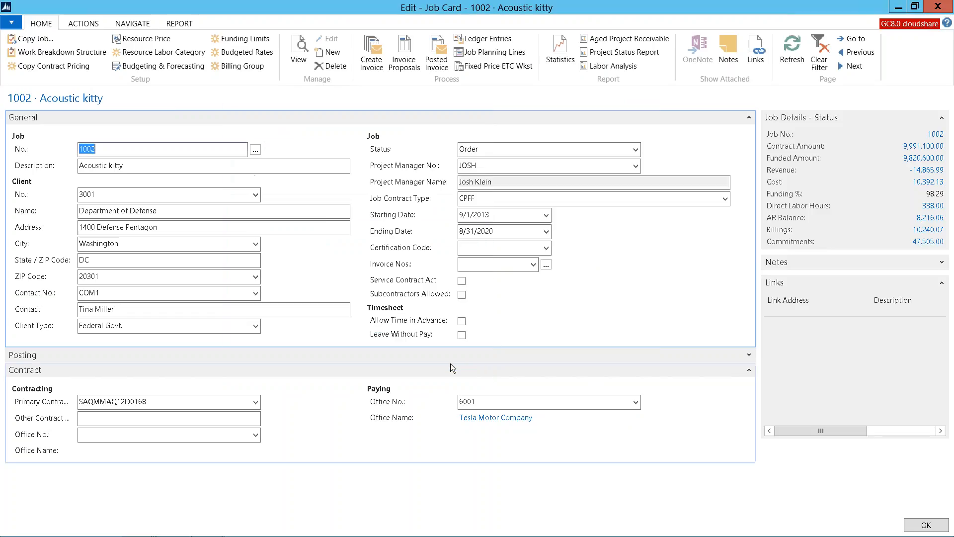
Open invoice SI00079 from job 1002's invoice proposals and bring up its GC Sales Invoice print options.
left_click(412, 61)
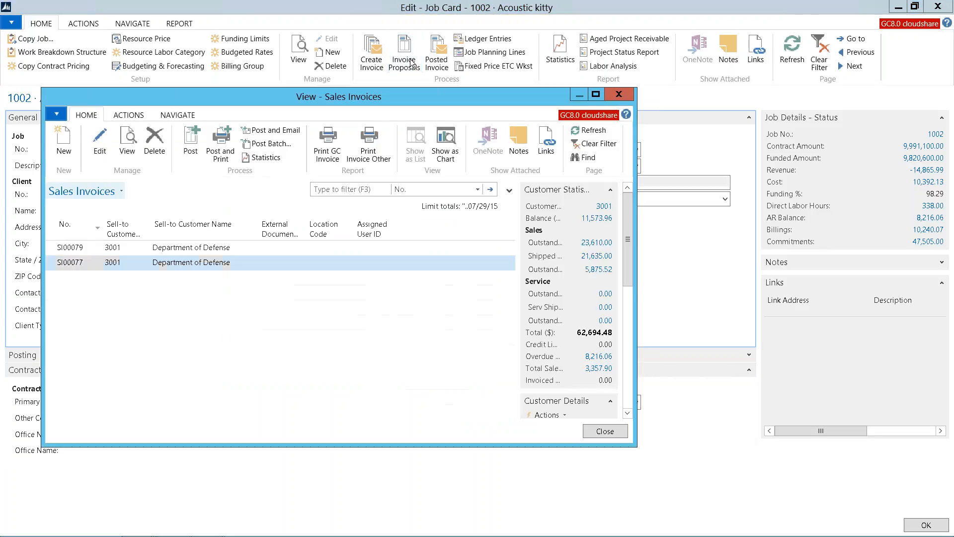
left_click(215, 247)
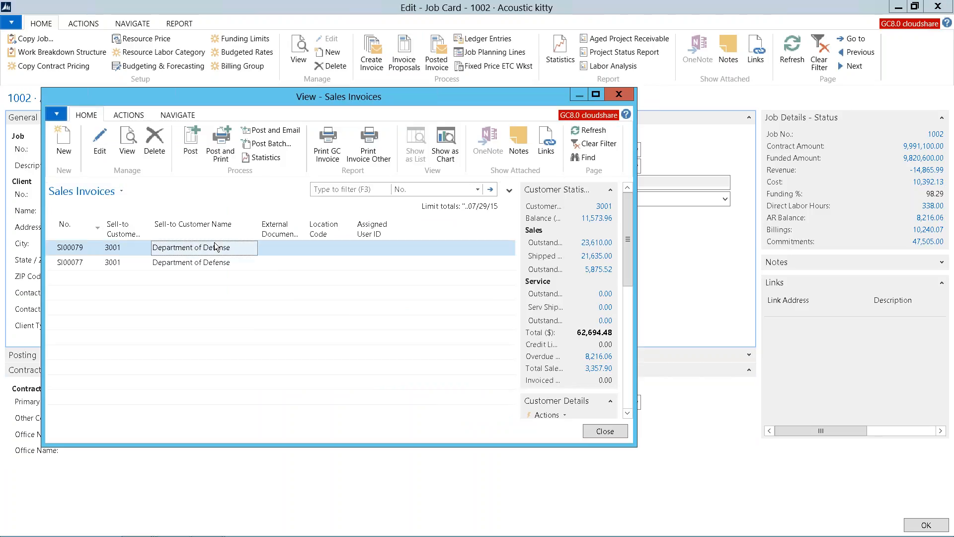
double_click(216, 246)
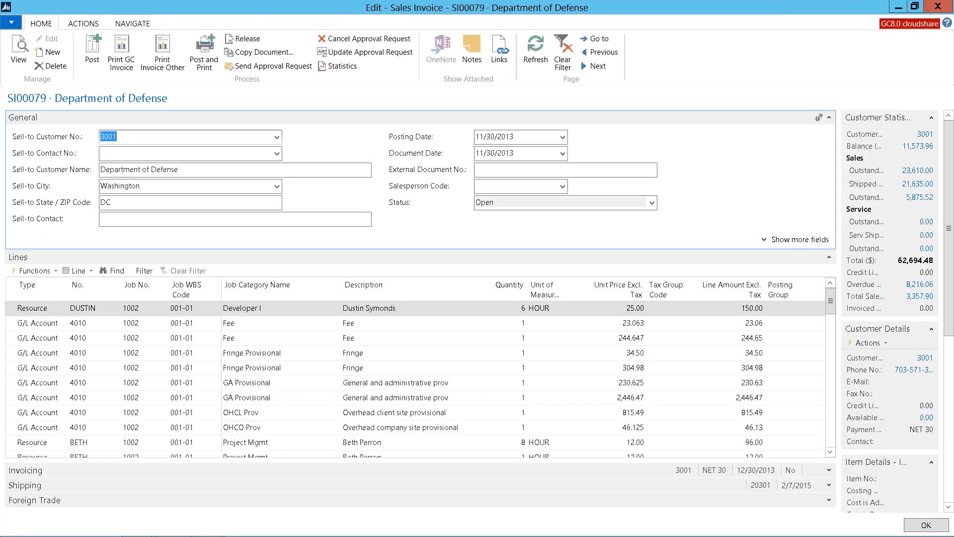
left_click(120, 63)
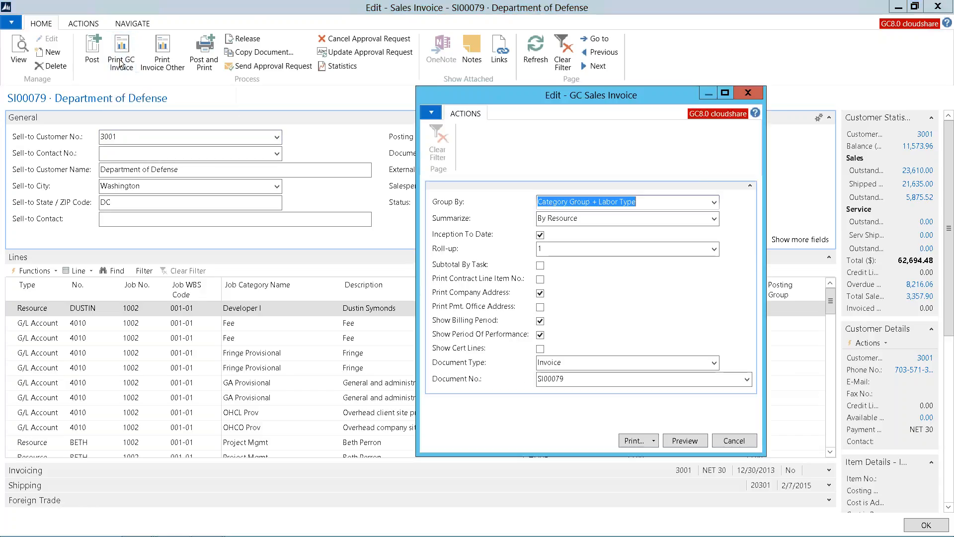
Group the GC Sales Invoice by Category Group and check the Summarize choices, keeping By Resource.
left_click(714, 202)
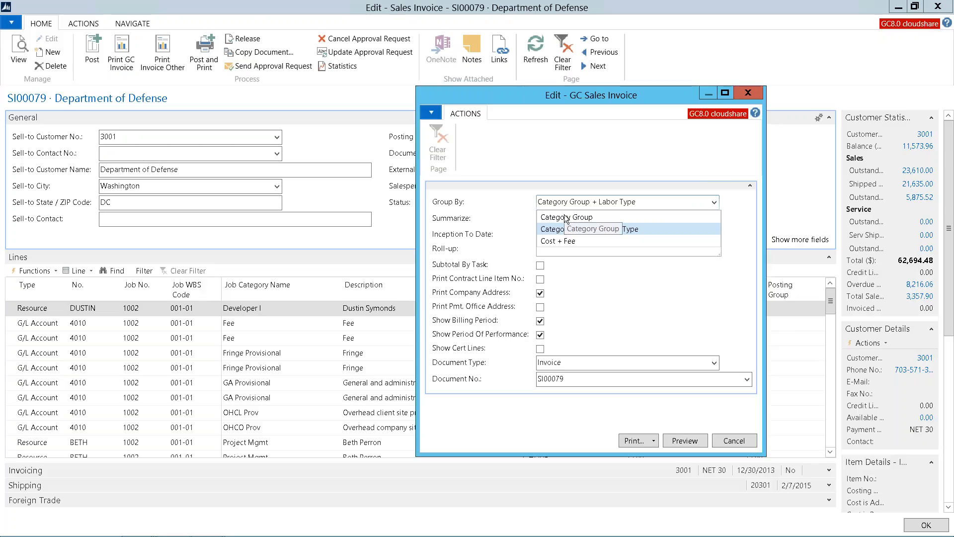
left_click(566, 217)
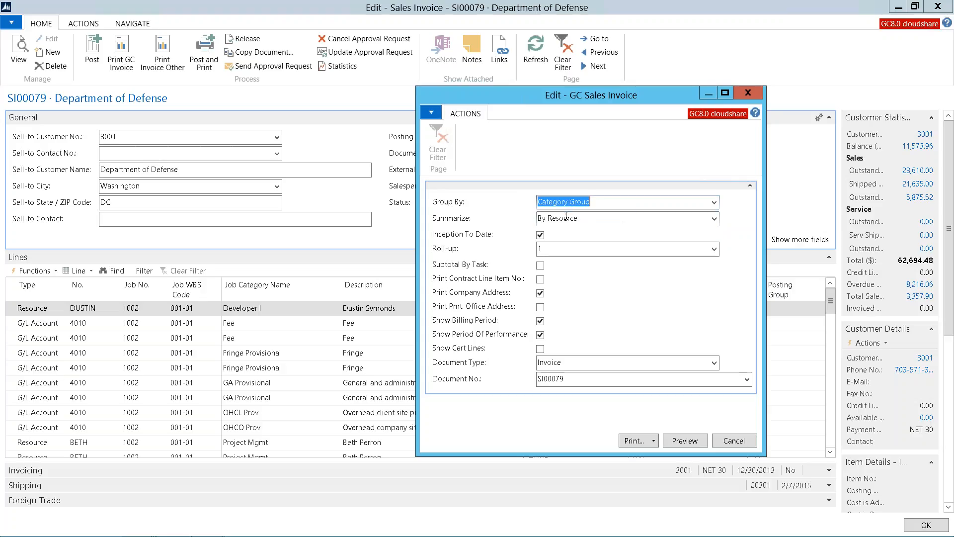
left_click(712, 204)
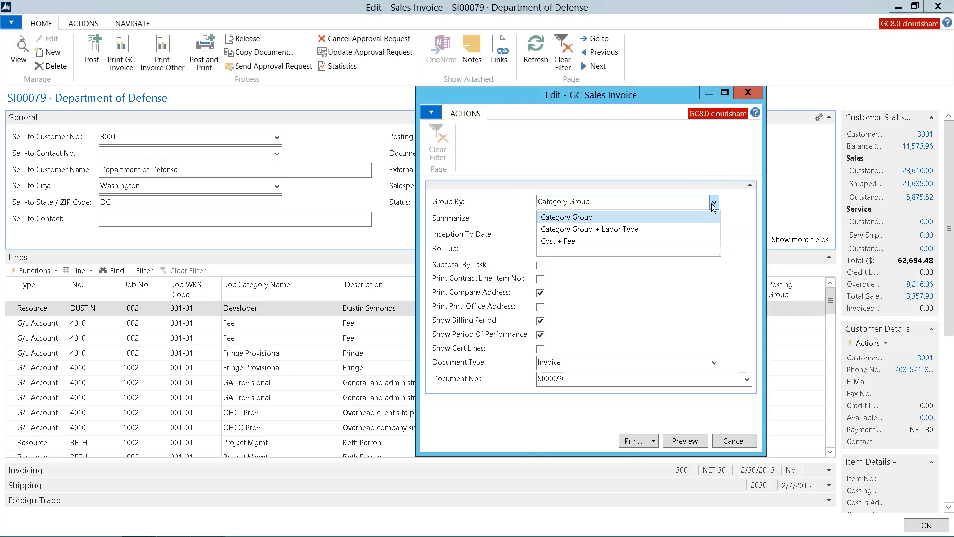
left_click(711, 204)
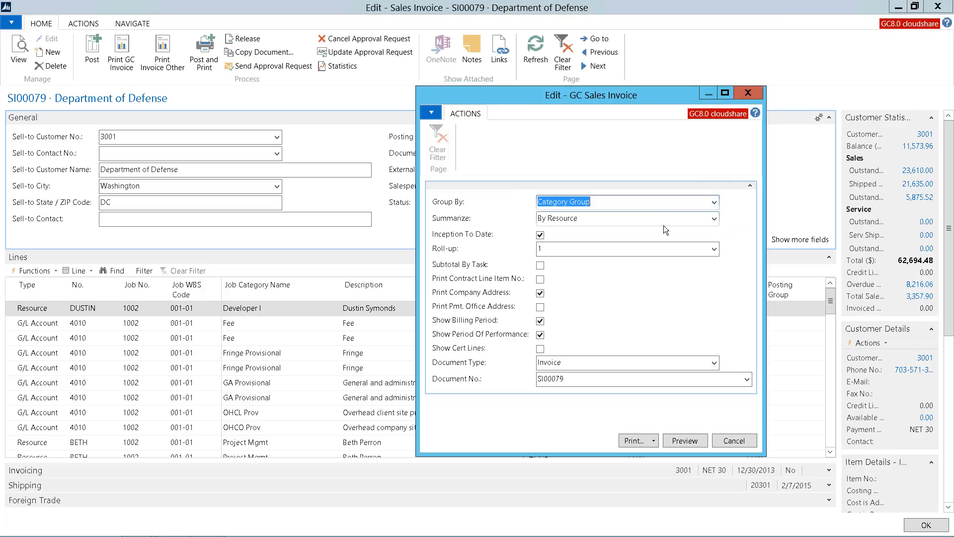
left_click(714, 219)
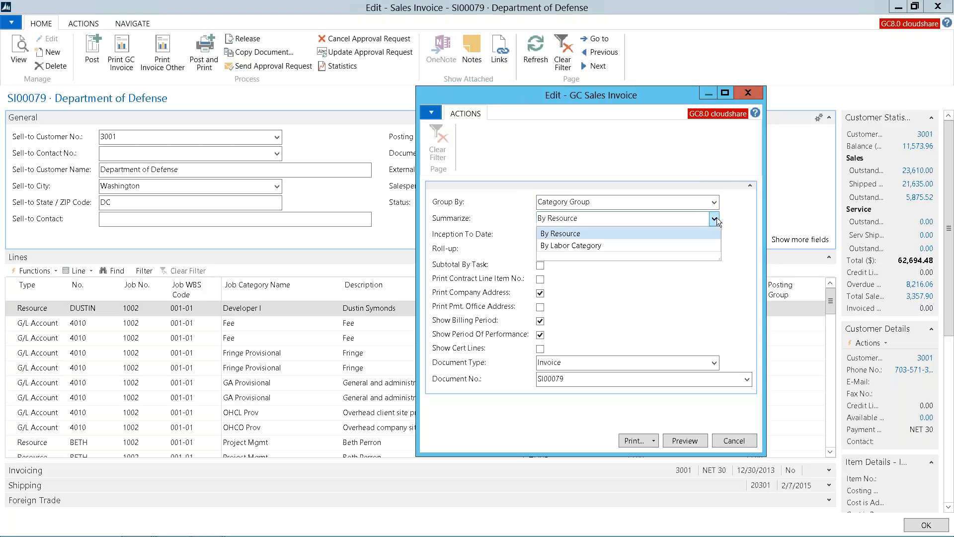
left_click(716, 217)
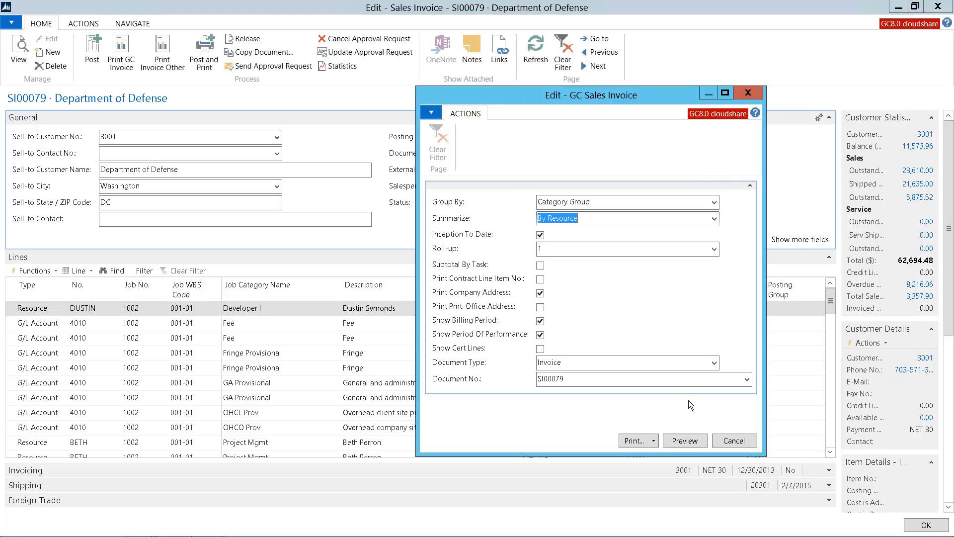
Preview the GC Sales Invoice for SI00079, zoom it to 150%, and maximize the preview.
left_click(654, 440)
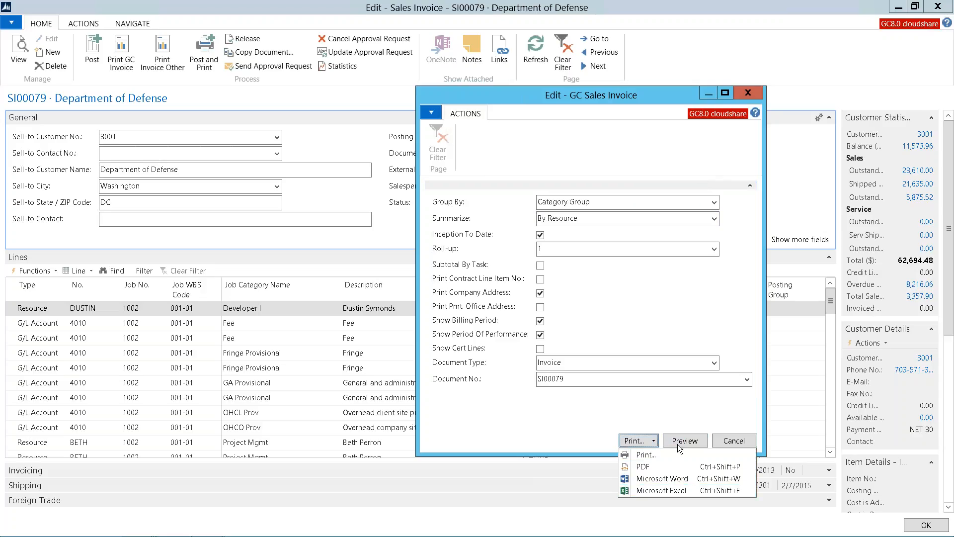
left_click(651, 491)
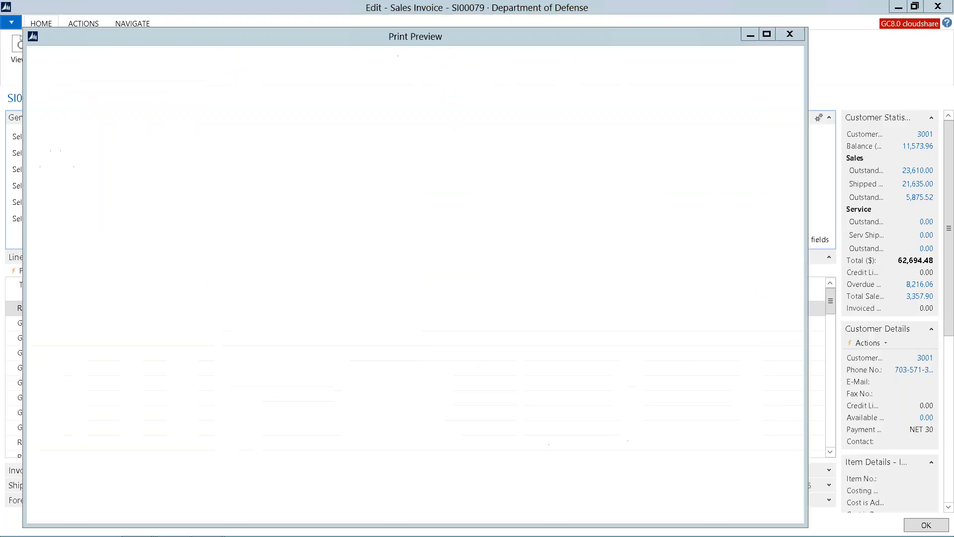
left_click(258, 95)
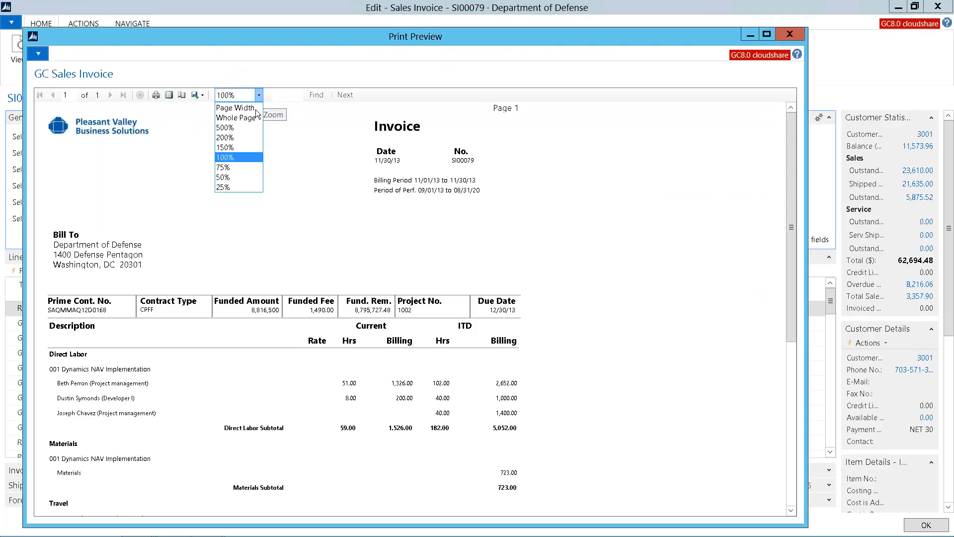
left_click(244, 146)
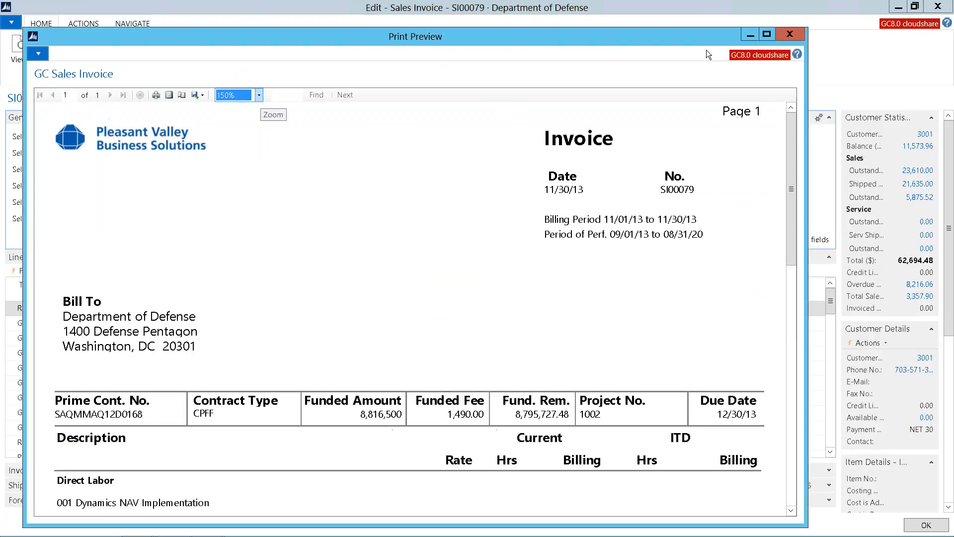
left_click(769, 34)
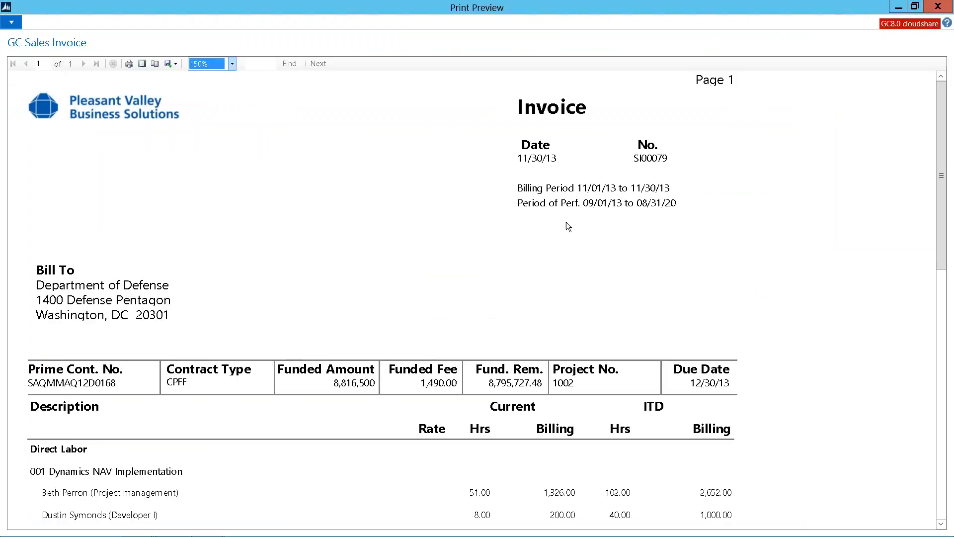
Examine the previewed invoice from direct labor through burden, fee and totals, check the export formats, and close the preview.
left_click(941, 523)
left_click(941, 523)
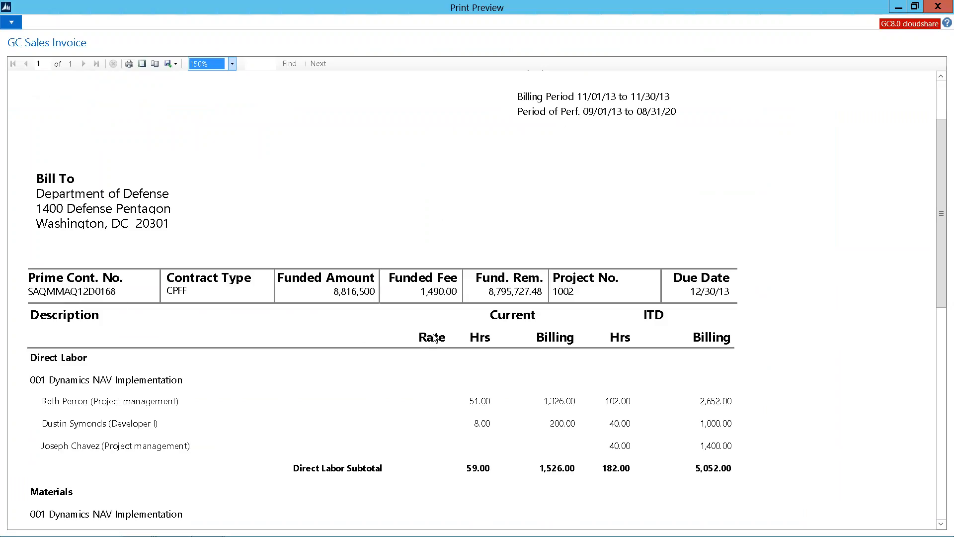
left_click_drag(940, 294, 940, 333)
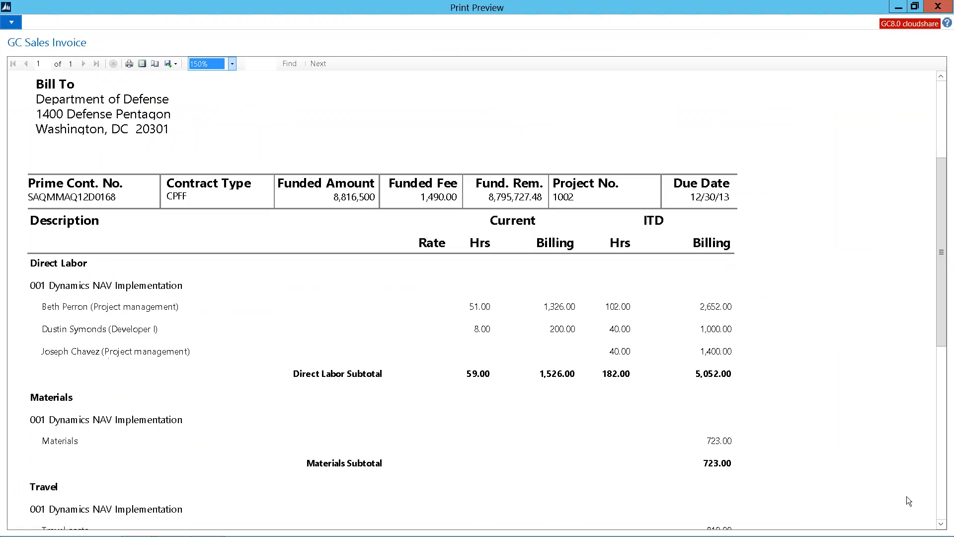
left_click(940, 524)
left_click_drag(941, 524, 941, 524)
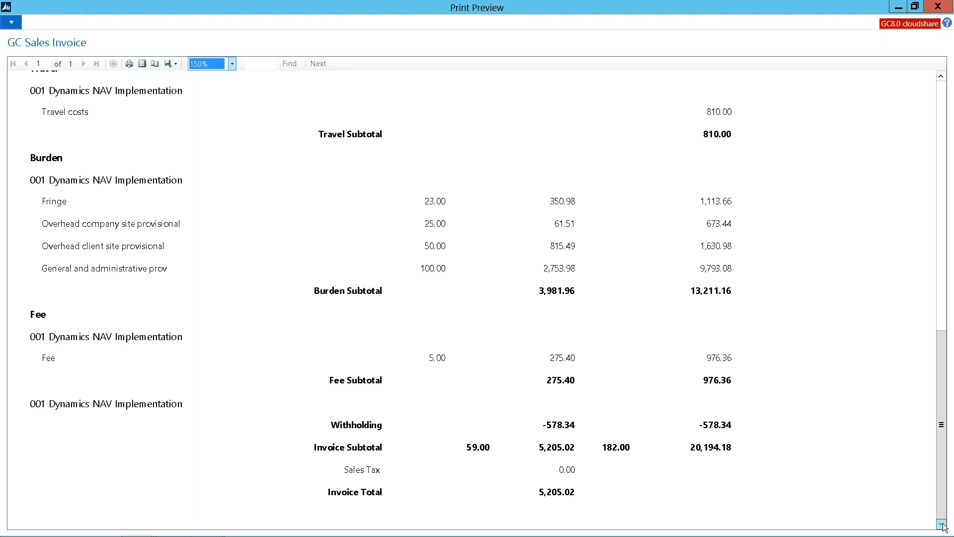
left_click(176, 65)
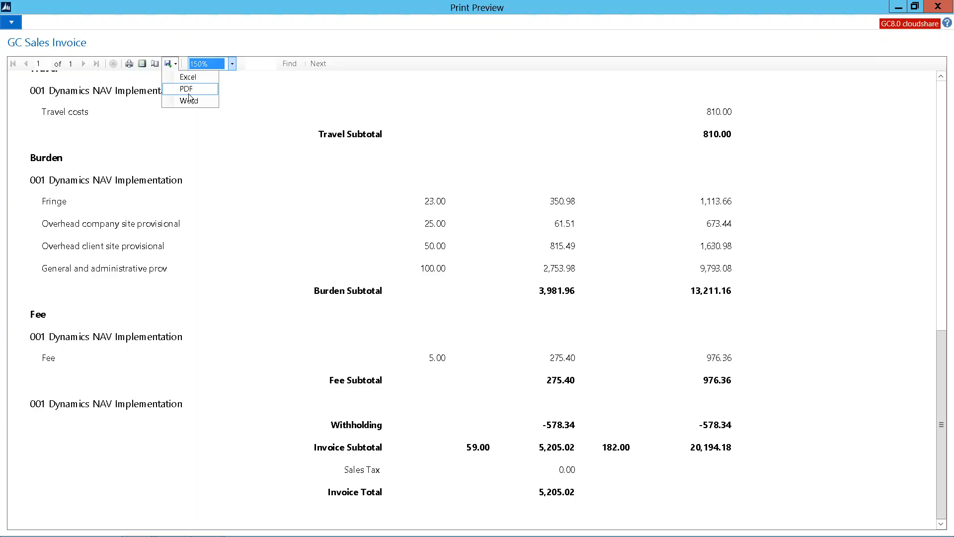
left_click(938, 6)
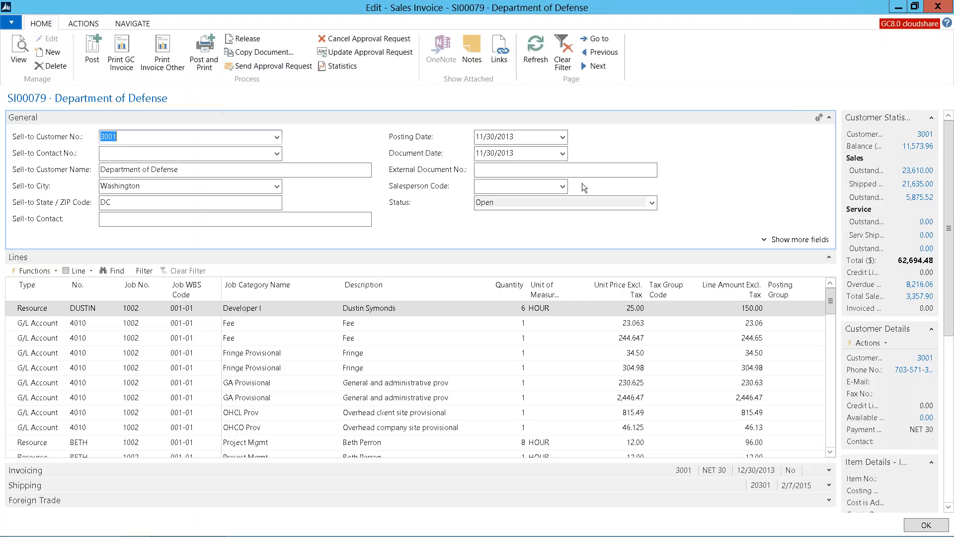
Check the Status options on invoice SI00079 without changing it, and close the invoice and the proposal list.
left_click(651, 202)
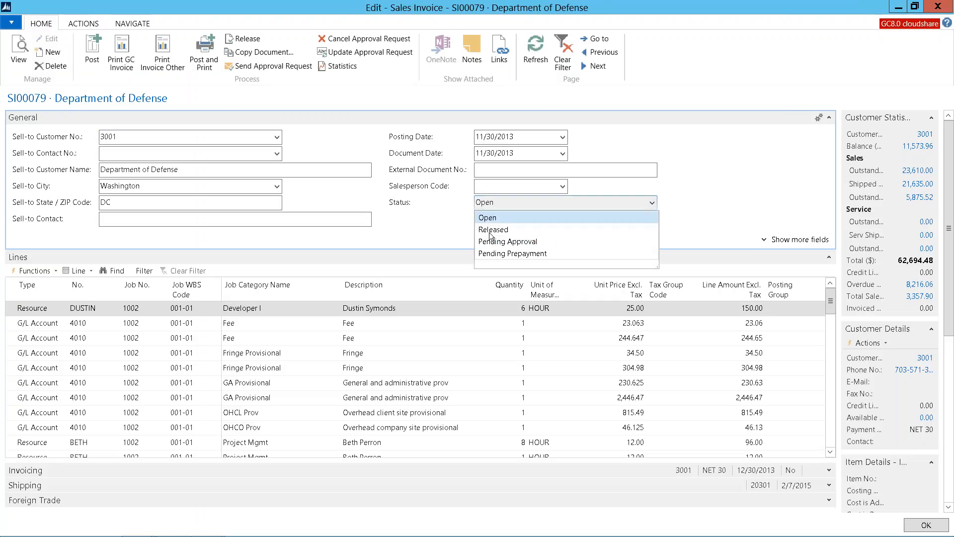
left_click(414, 179)
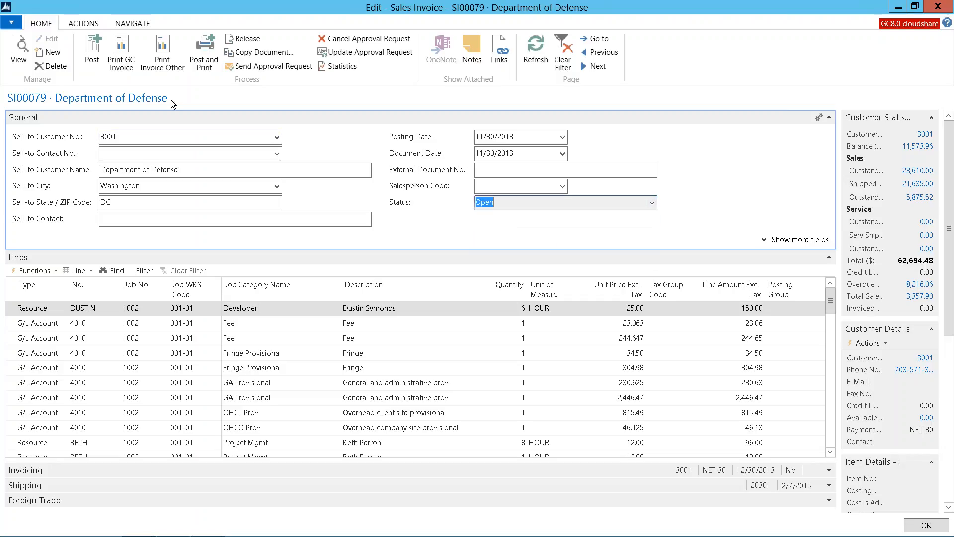
key("Escape")
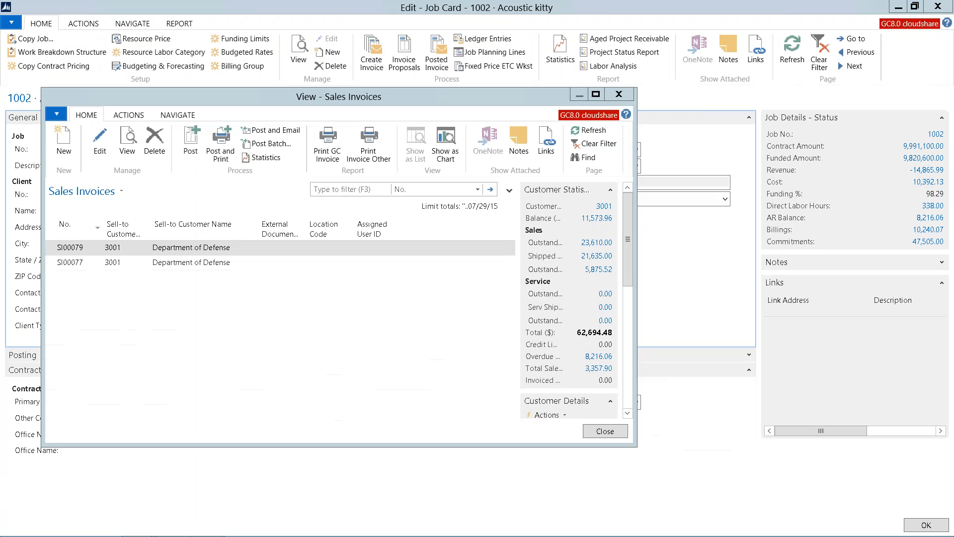
key("Escape")
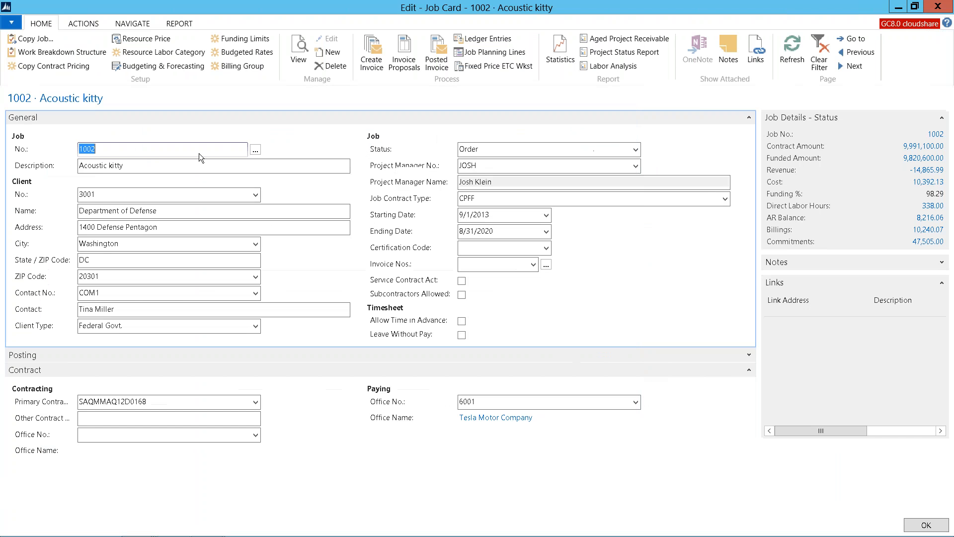
View job 1002's posted sales invoices, open SI-0108, and return to the Jobs list to collapse its navigation sub-entries.
left_click(435, 62)
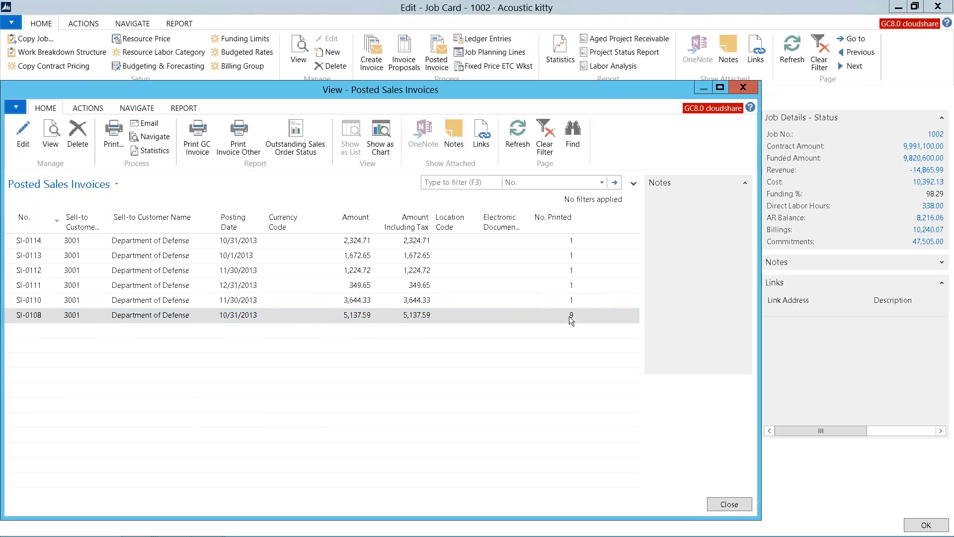
double_click(161, 317)
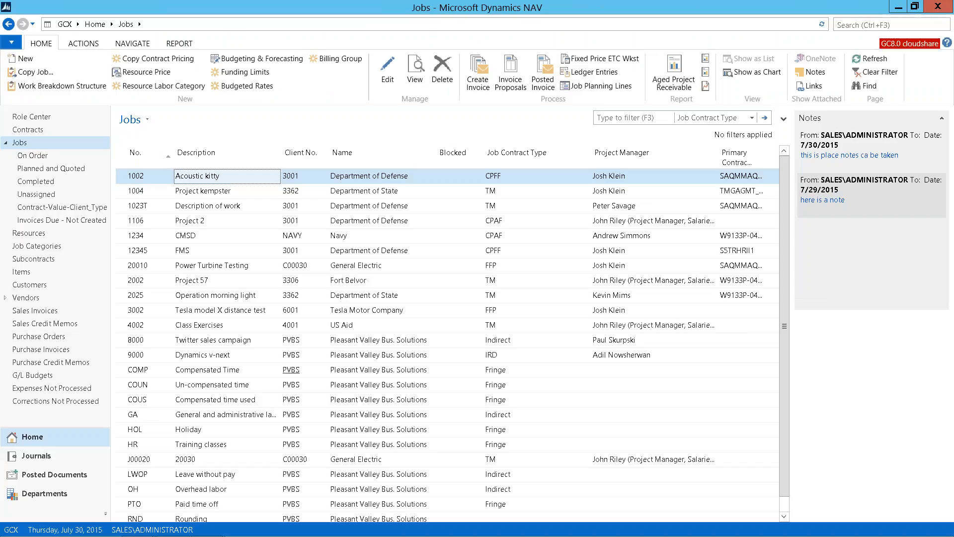
left_click(6, 143)
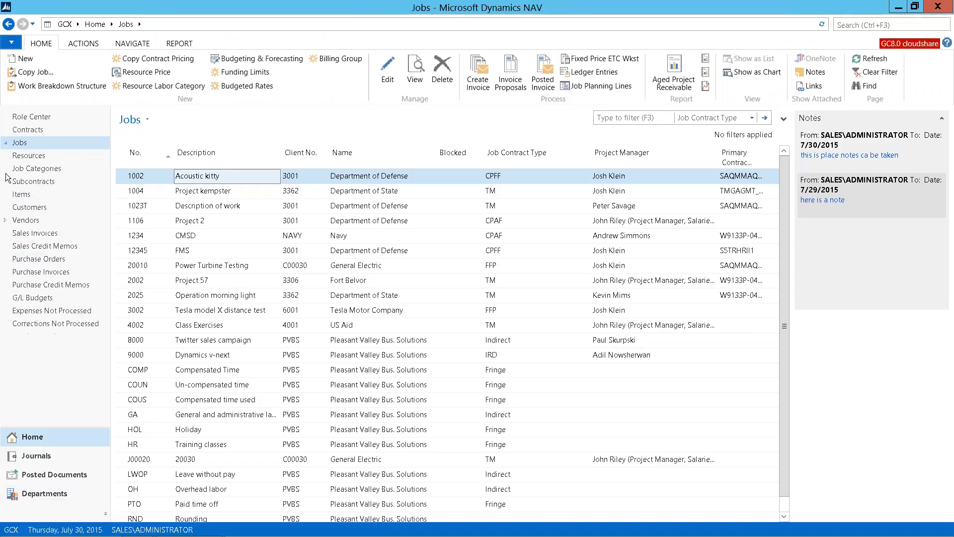
Open the FY12R rolling budget from the G/L Budgets list in Financial Management's General Ledger area.
left_click(48, 495)
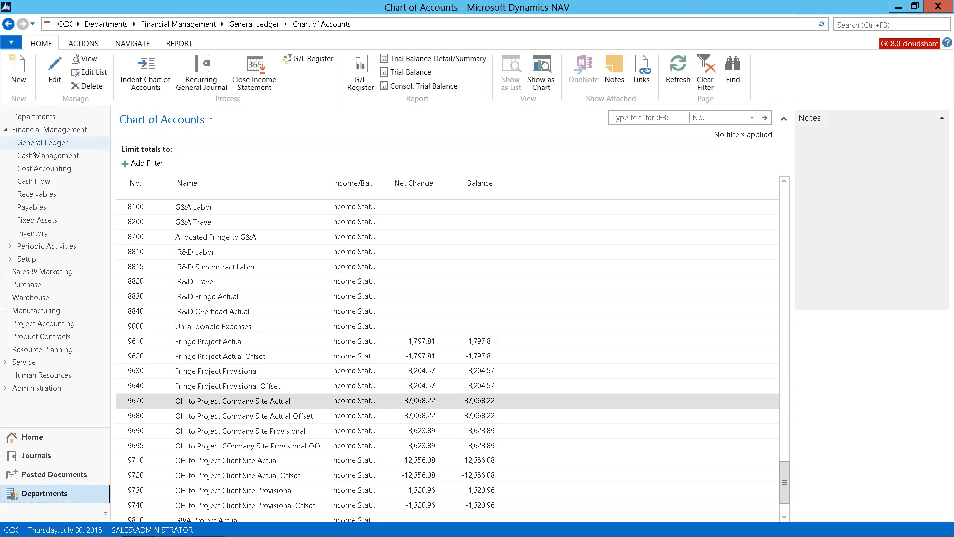
left_click(32, 145)
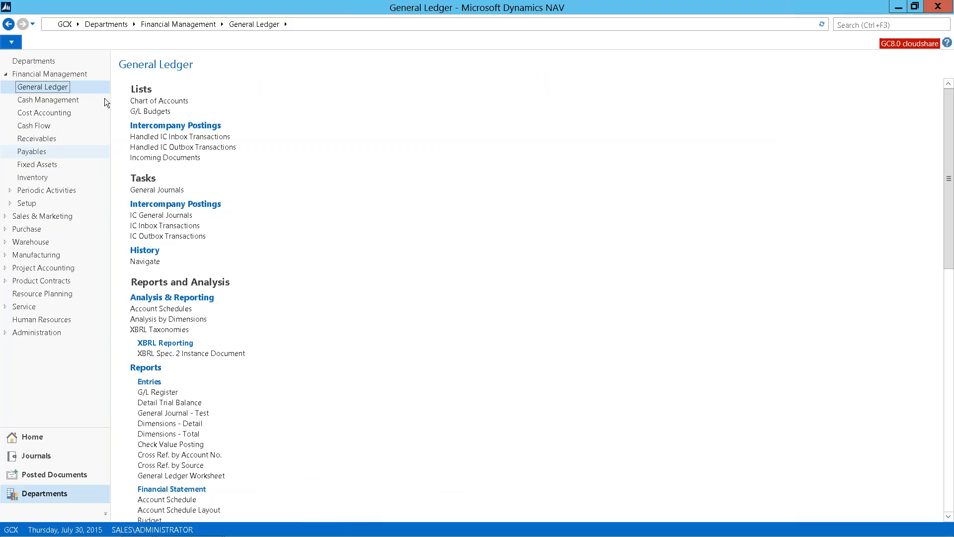
left_click(142, 111)
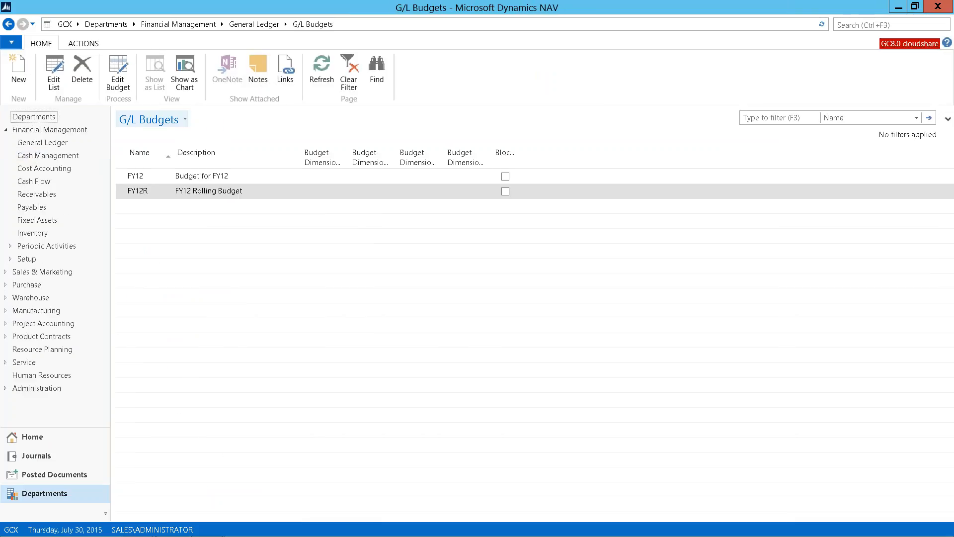
double_click(197, 190)
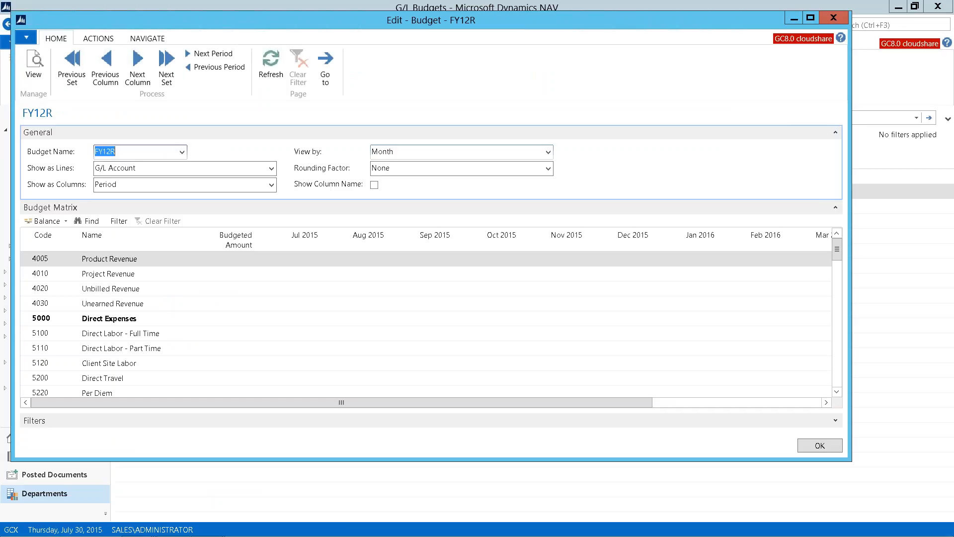
Review the Export Budget to Excel options for FY12R and cancel without exporting.
left_click(96, 39)
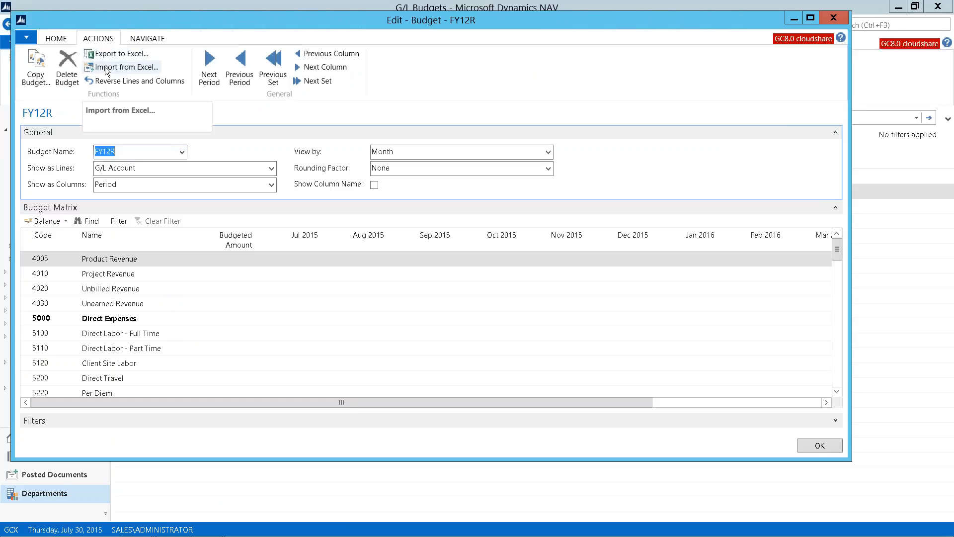
left_click(104, 56)
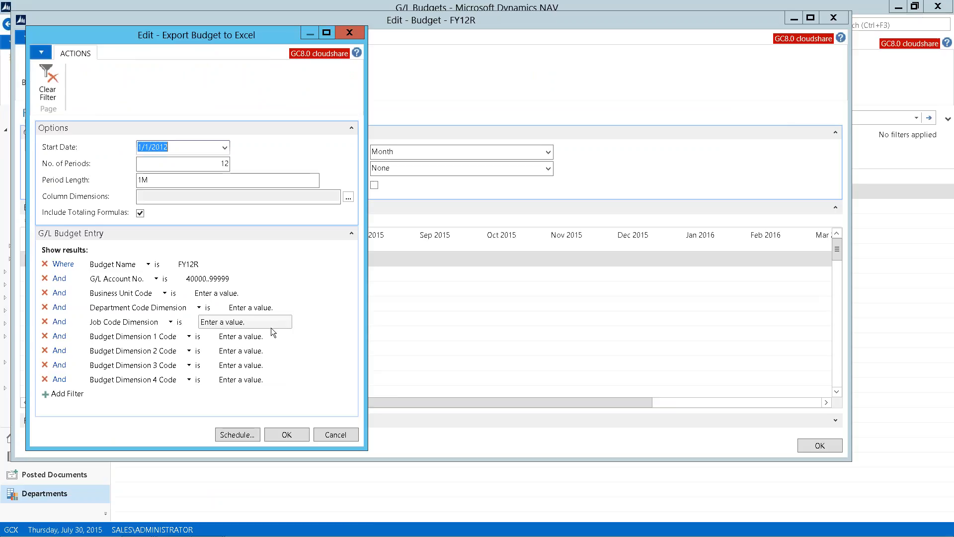
left_click(331, 432)
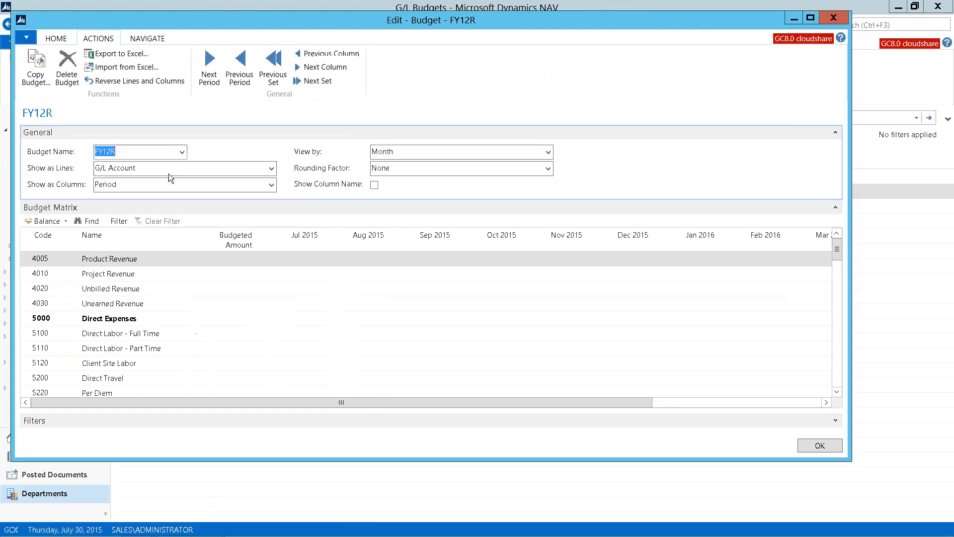
Review budget FY12R's import and copy functions, checking the Source and Date Compression options in Copy G/L Budget.
left_click(123, 68)
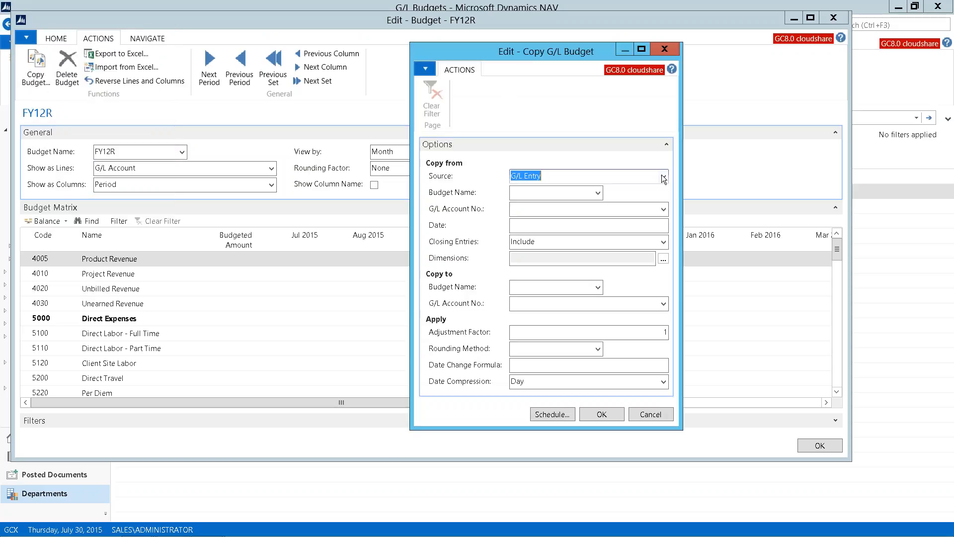
left_click(663, 177)
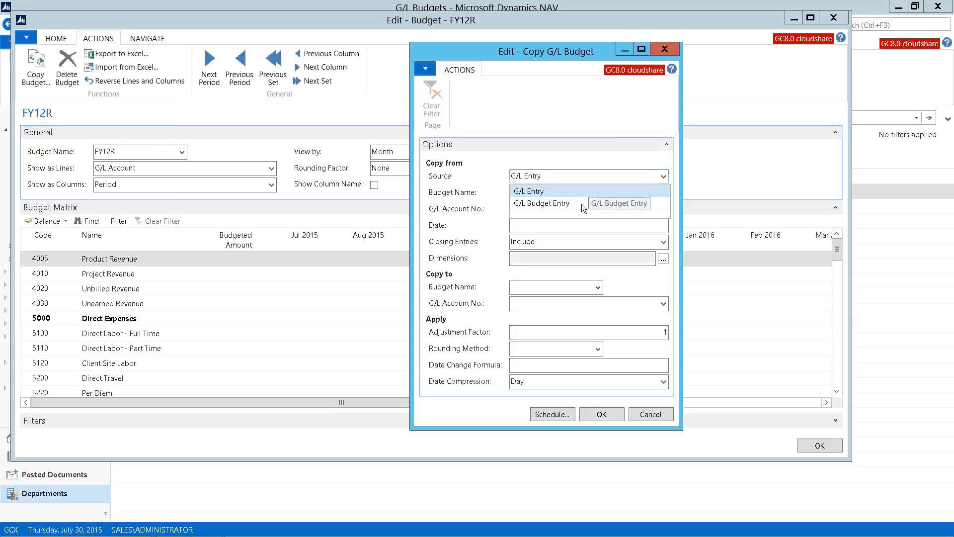
left_click(576, 125)
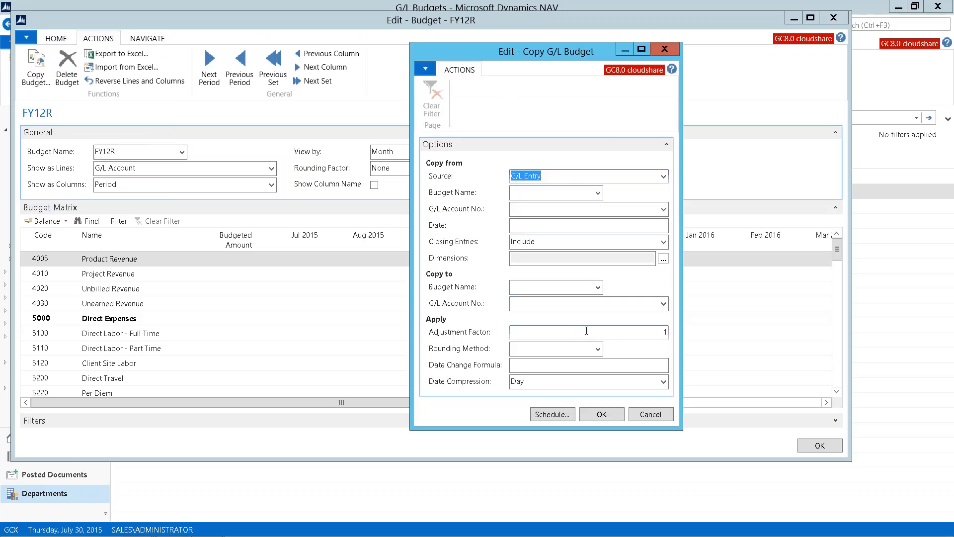
left_click(663, 381)
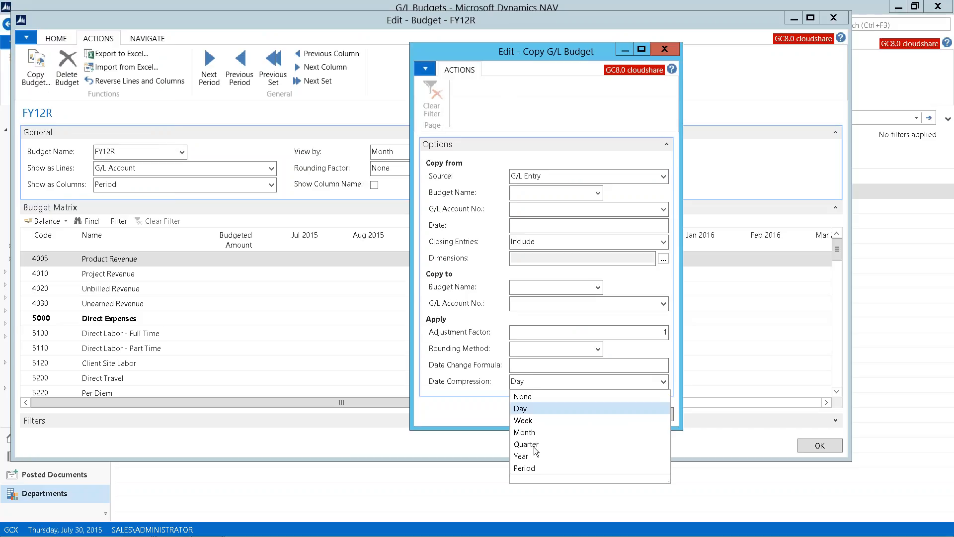
left_click(473, 387)
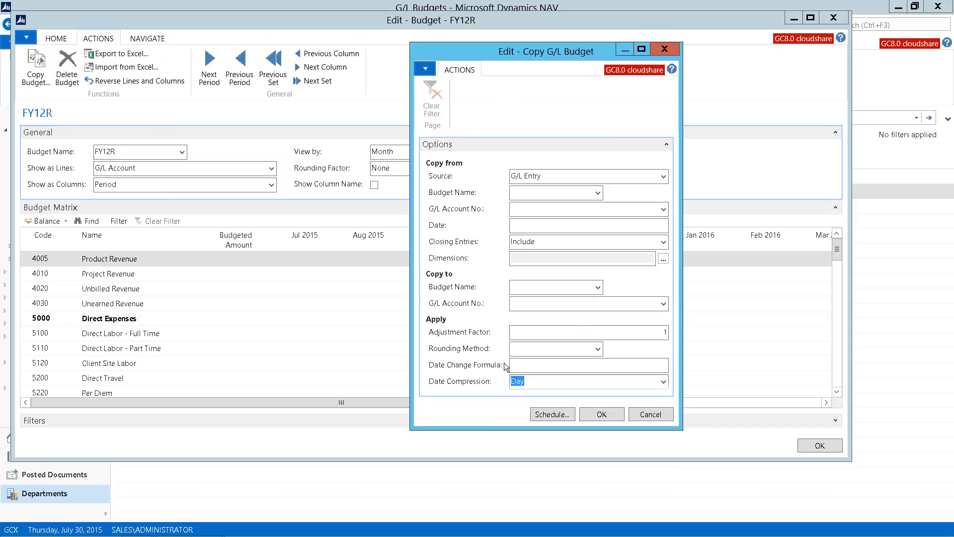
Try an adjustment factor of .15 in Copy G/L Budget, and close the dialog and budget FY12R without copying.
left_click(561, 333)
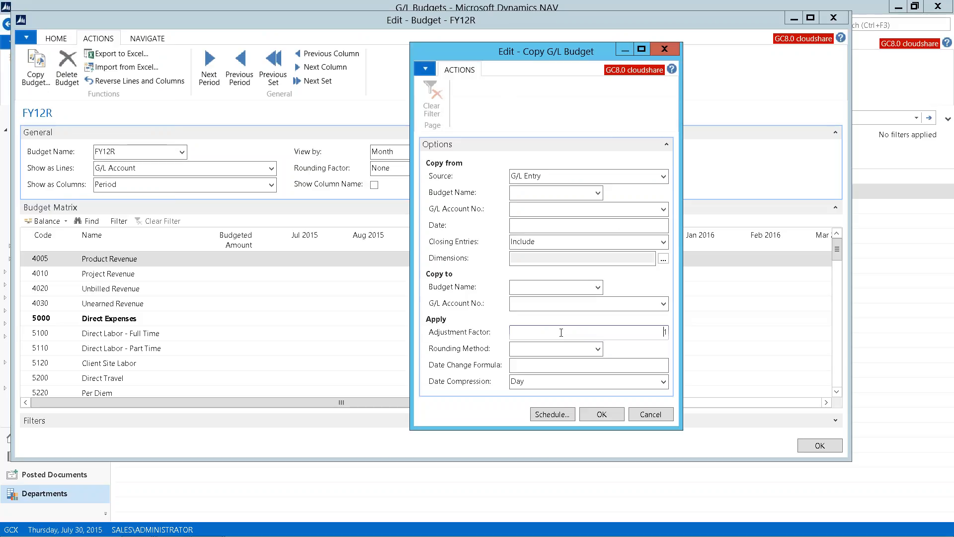
type(".15")
key("Return")
key("Escape")
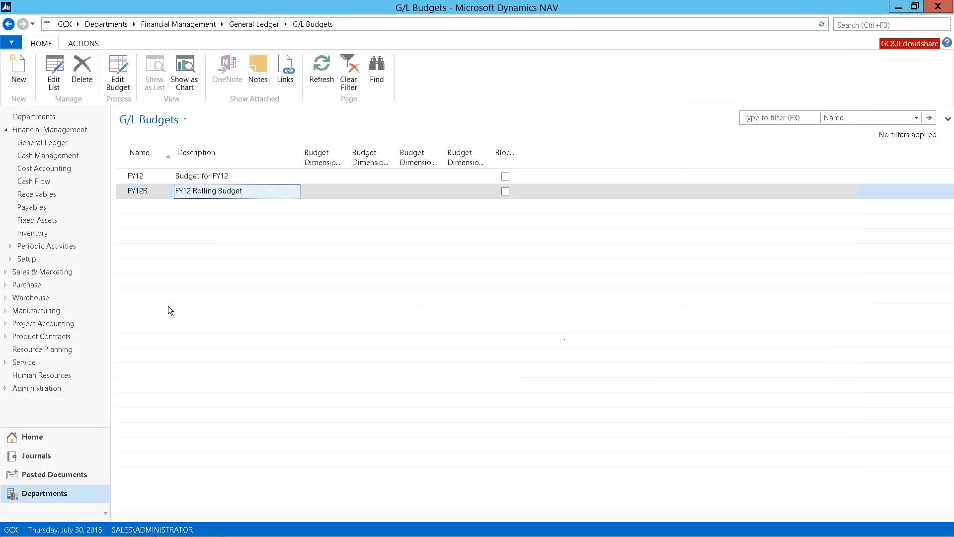
Open the CLASS account schedule from General Ledger's Account Schedules and check the Totaling Type options on the Project Revenue row.
left_click(44, 143)
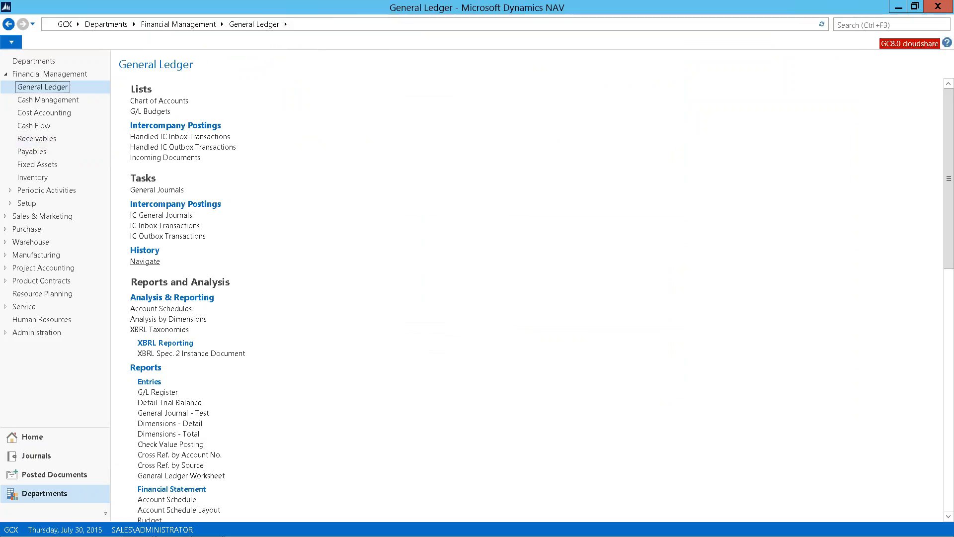
left_click(151, 309)
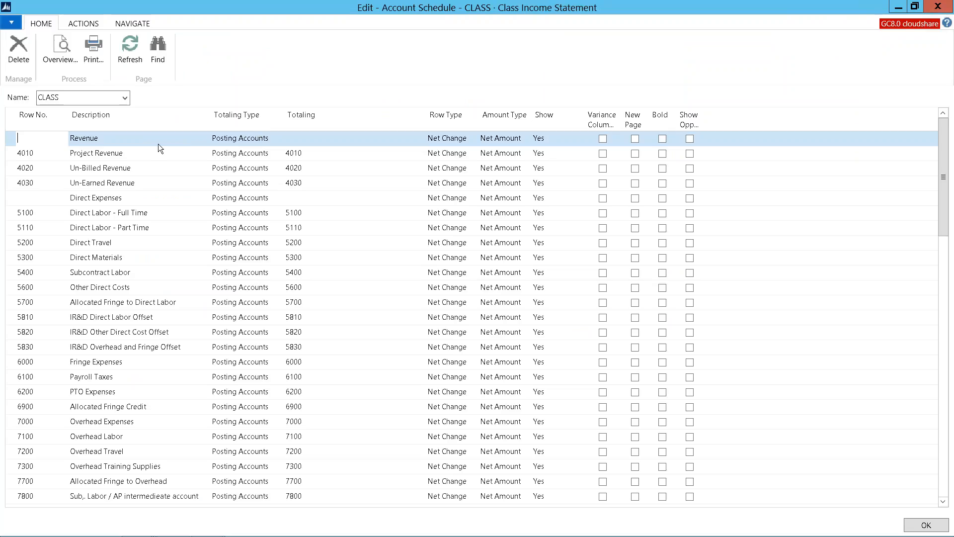
left_click(122, 154)
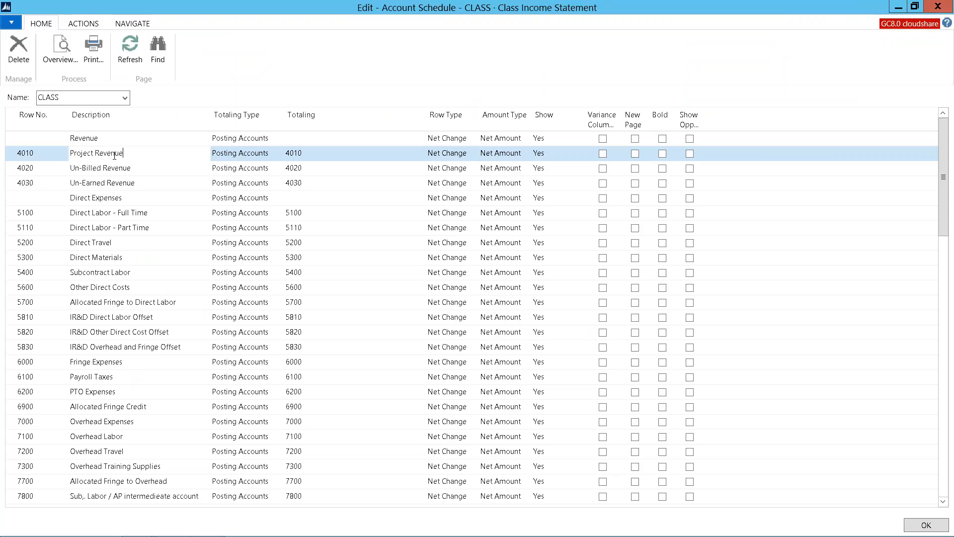
left_click(255, 157)
left_click(278, 153)
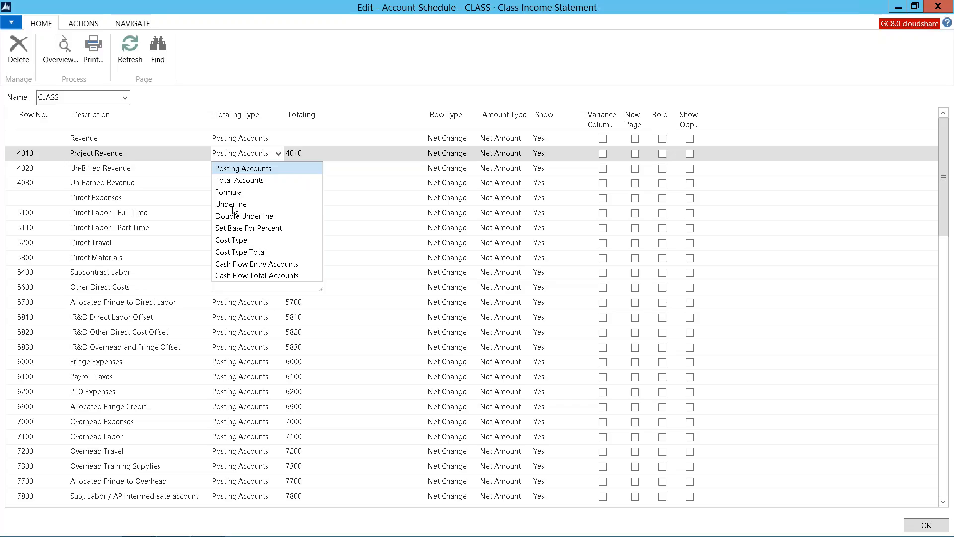
Check the Row Type and Show options on the Project Revenue row, and close the CLASS account schedule without changes.
left_click(471, 155)
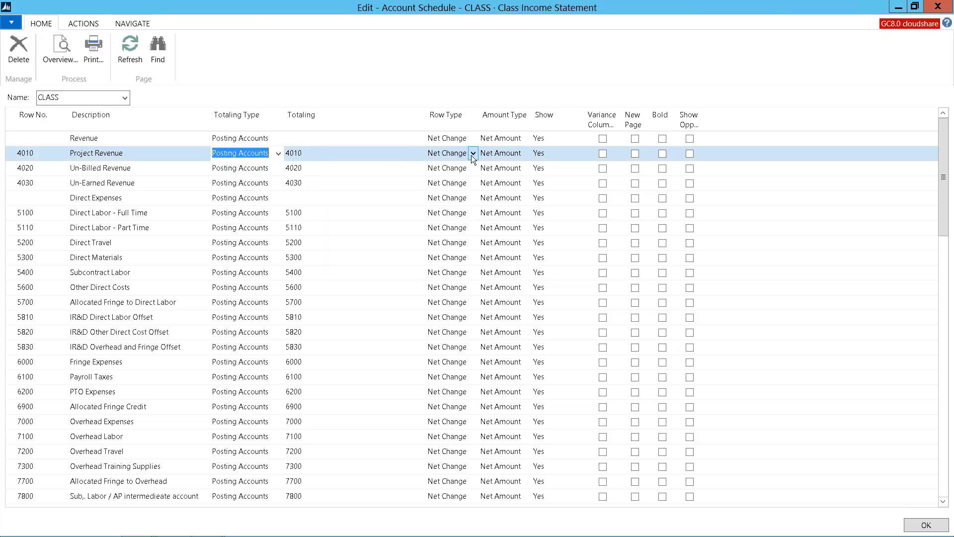
left_click(471, 155)
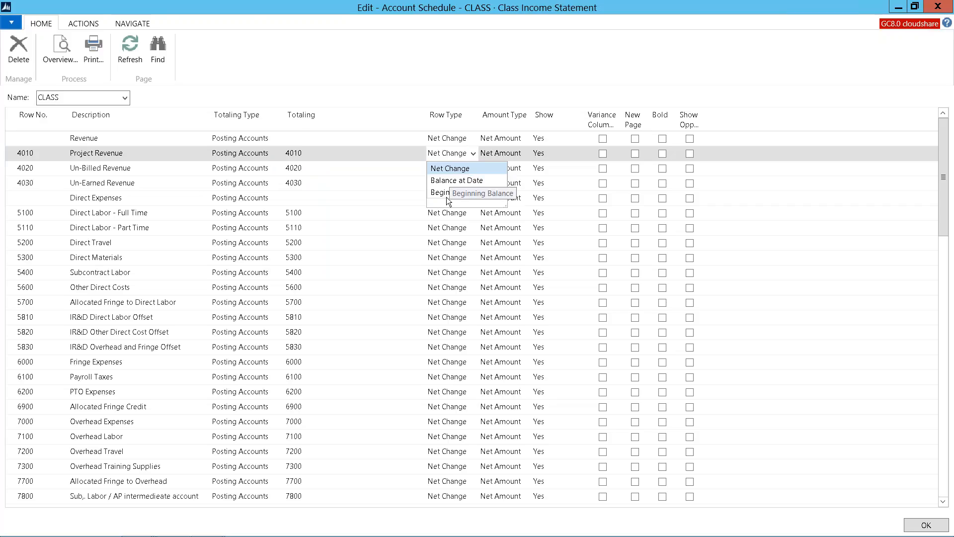
left_click(521, 153)
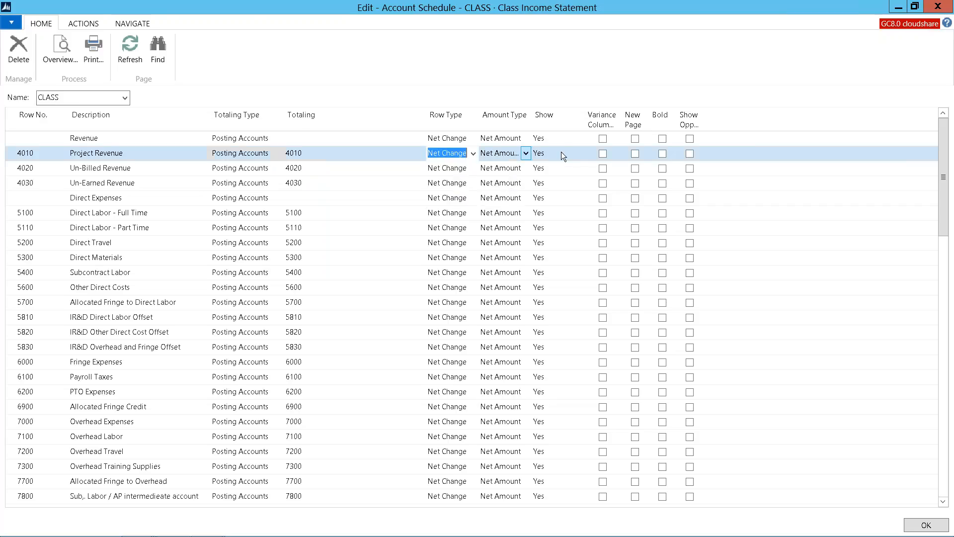
left_click(549, 153)
left_click(579, 153)
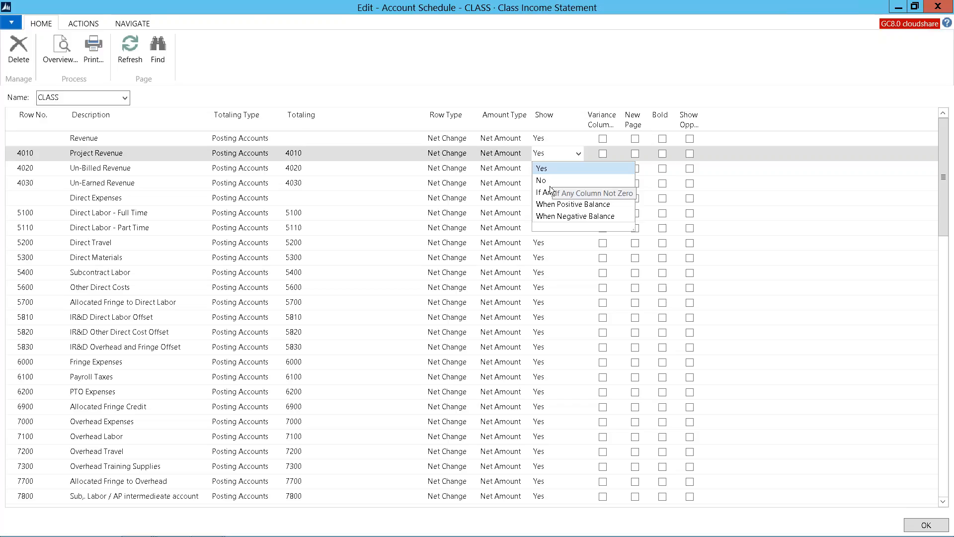
key("Escape")
key("Escape")
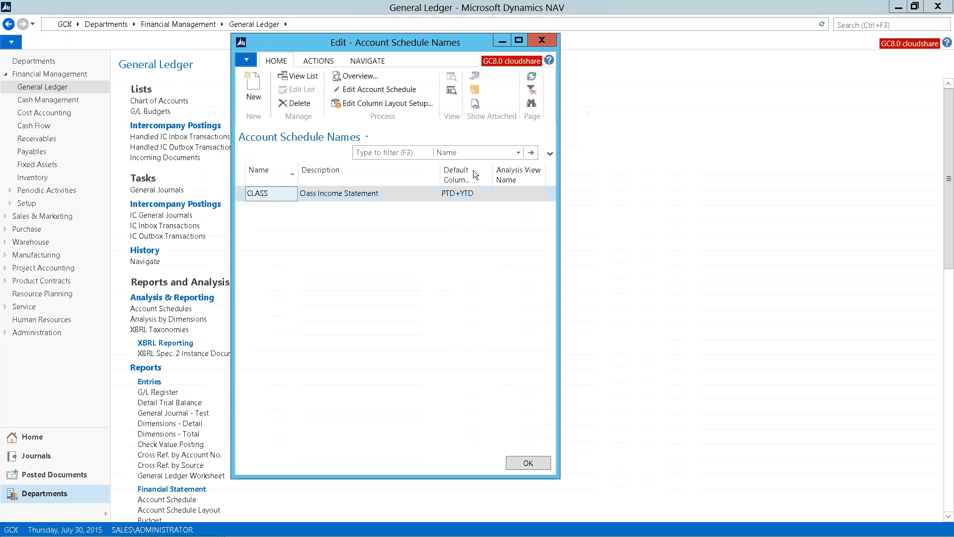
Open the PTD+YTD column layout and check the Ledger Entry Type and Column Type options of column 10.
left_click(362, 103)
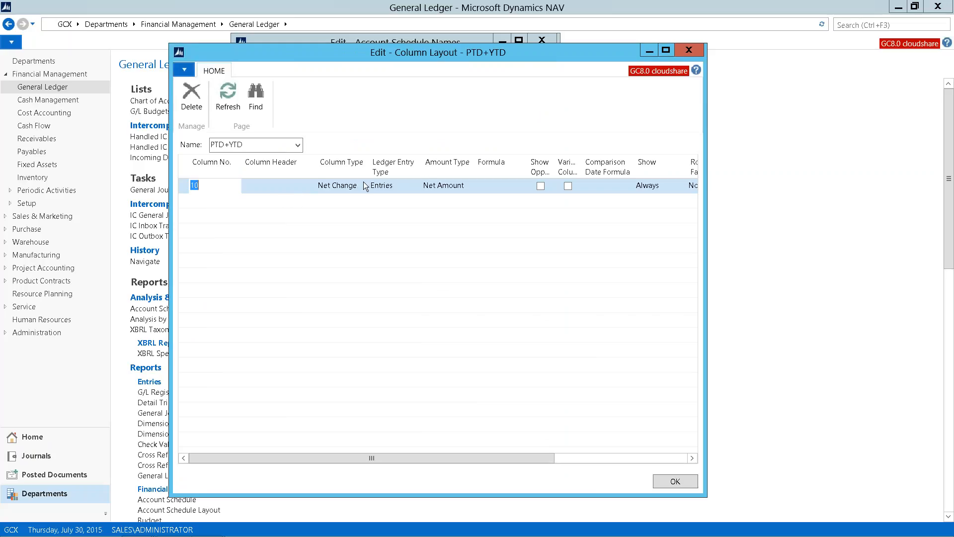
left_click(405, 184)
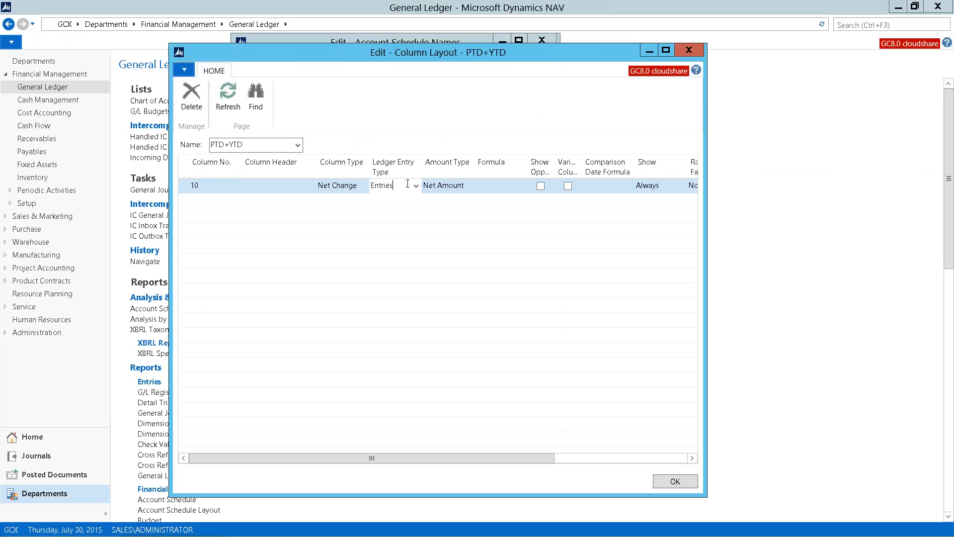
left_click(415, 186)
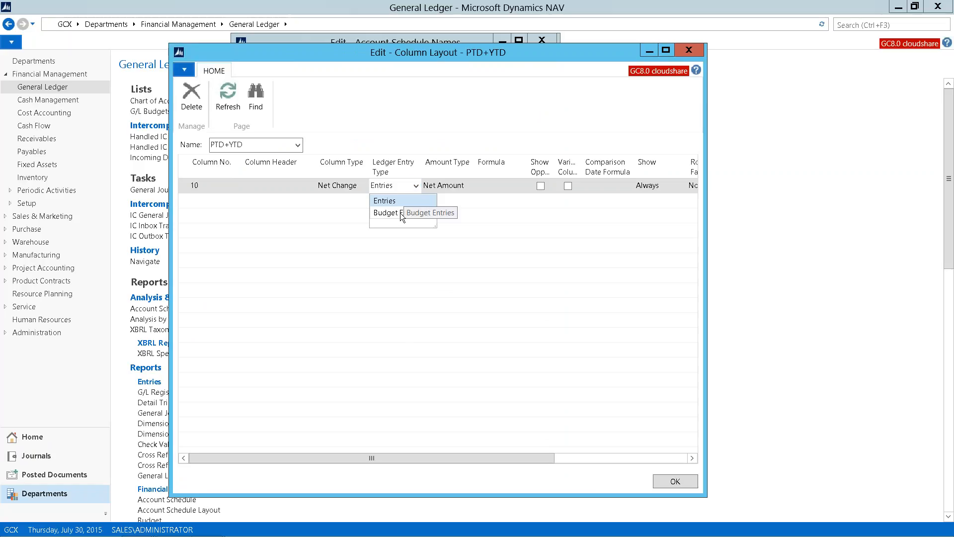
left_click(500, 181)
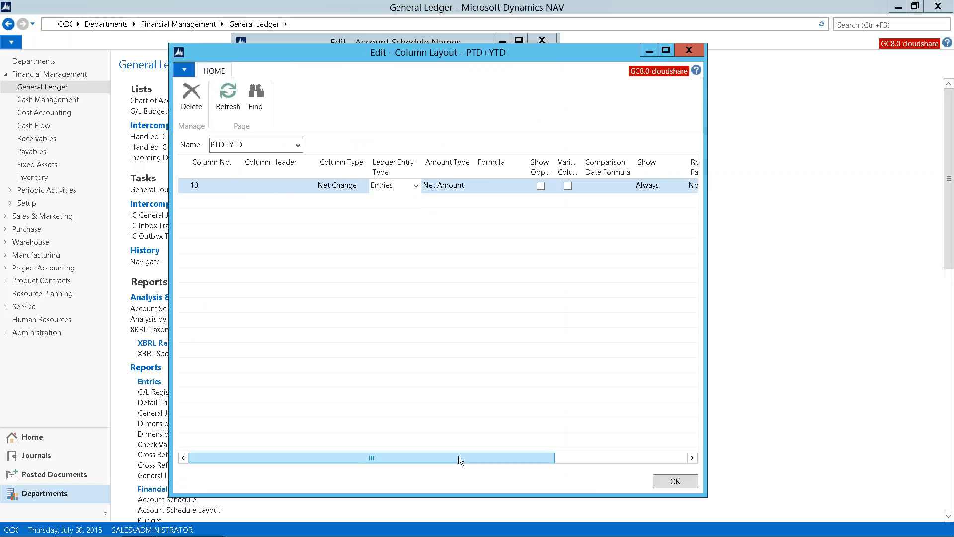
left_click(362, 188)
left_click(363, 186)
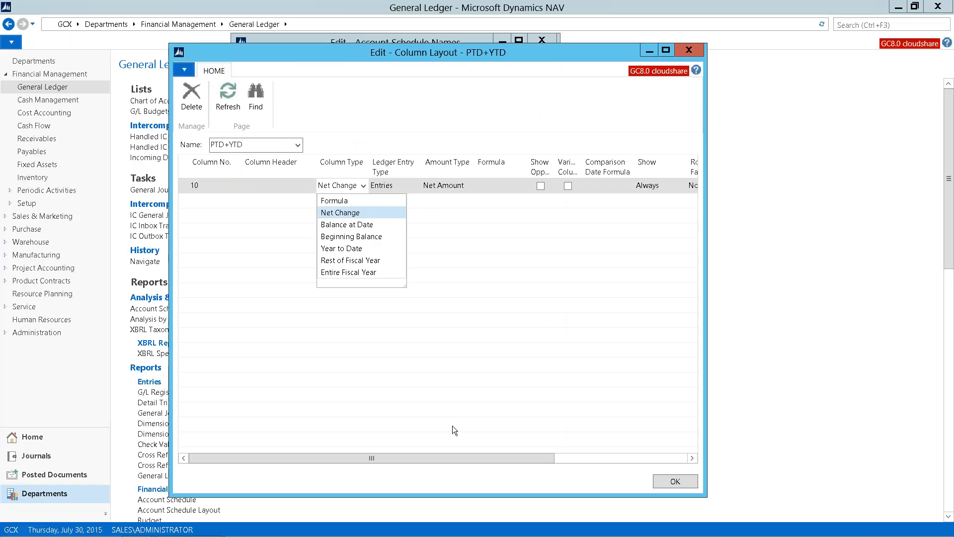
left_click(447, 453)
Try comparison date formulas of -1y and -1m on the first line of the PTD+YTD layout, and clear the field.
left_click_drag(470, 458, 595, 454)
left_click(439, 194)
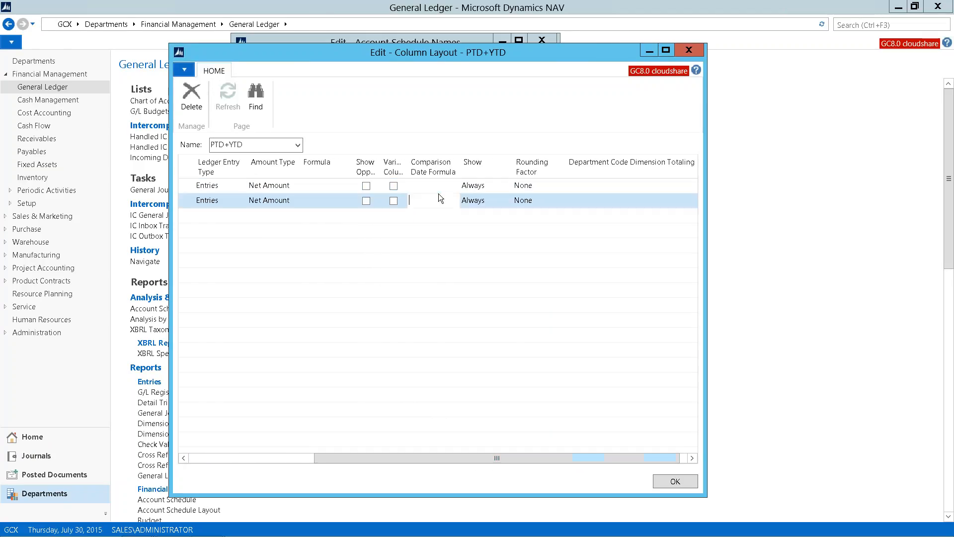
left_click(431, 187)
type("-1y")
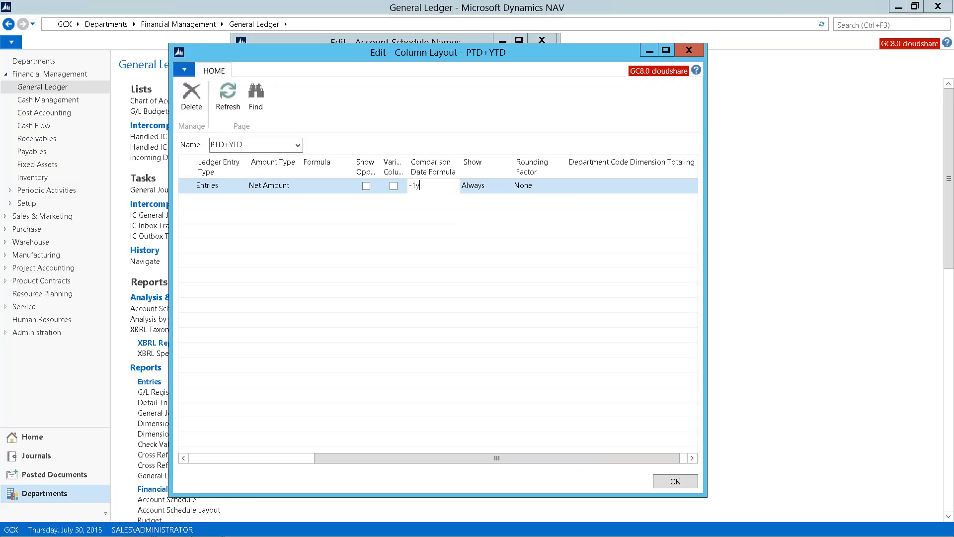
key("BackSpace")
type("m")
key("BackSpace")
key("BackSpace")
key("BackSpace")
Check the Department Code Dimension Totaling field in the column layout, and close the layout and the account schedule names.
left_click_drag(532, 460, 582, 457)
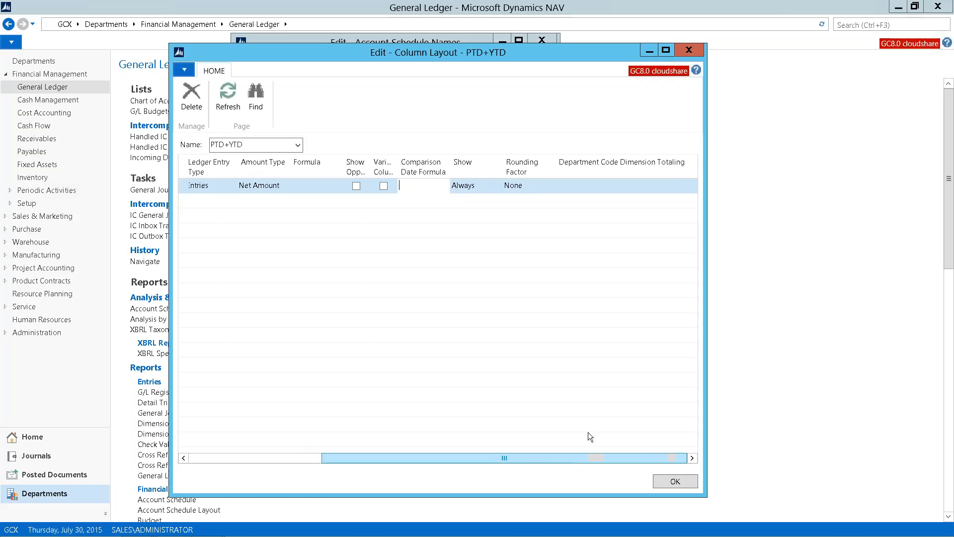
left_click(595, 180)
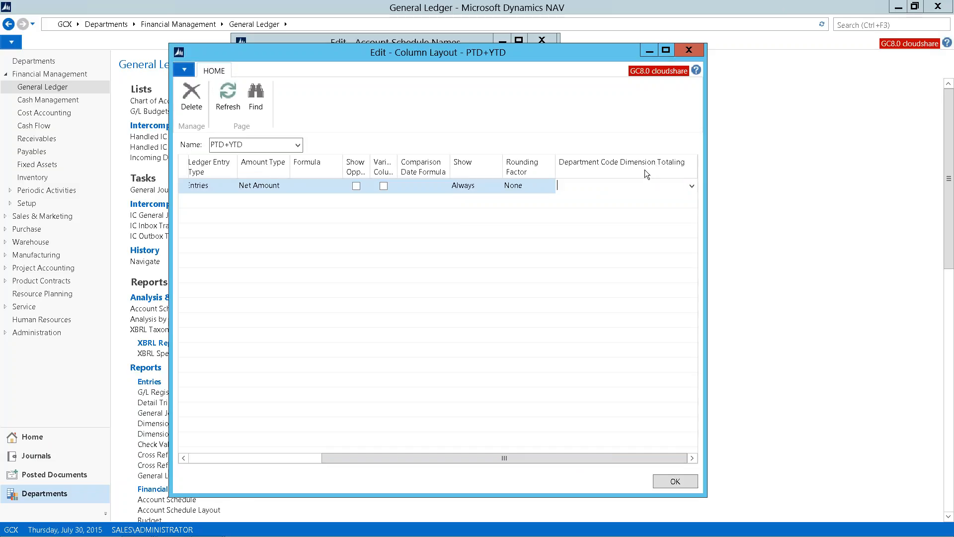
left_click(688, 52)
left_click(546, 41)
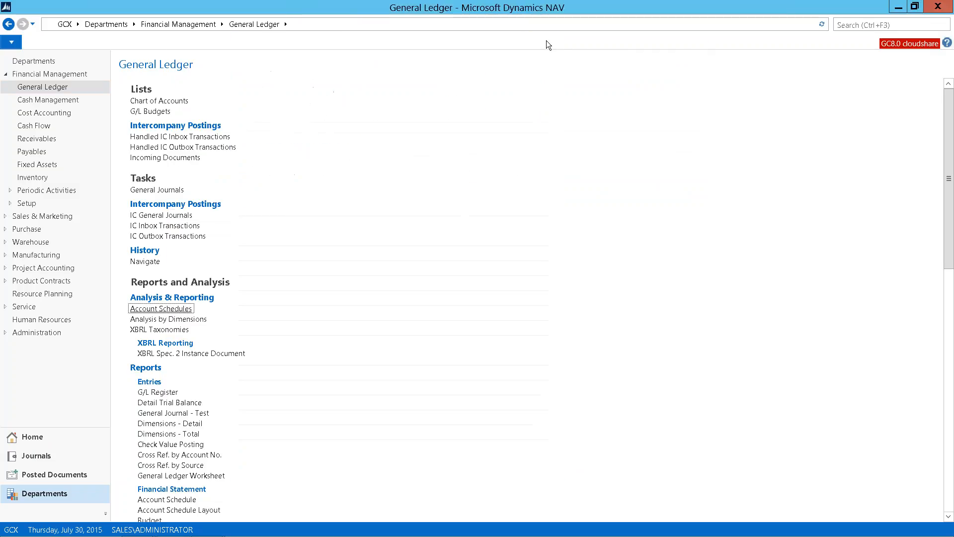